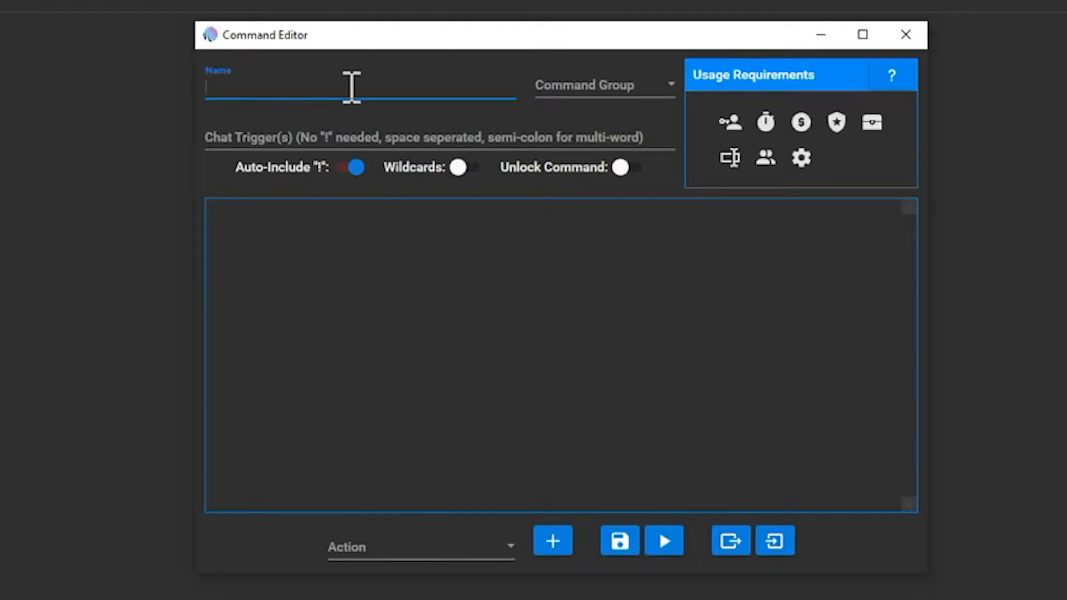
# Step: Name the command "Death", assign it to the command group "Death Counter", and set its chat triggers to "dead death ded"
pyautogui.write('Death')
pyautogui.click(601, 90)
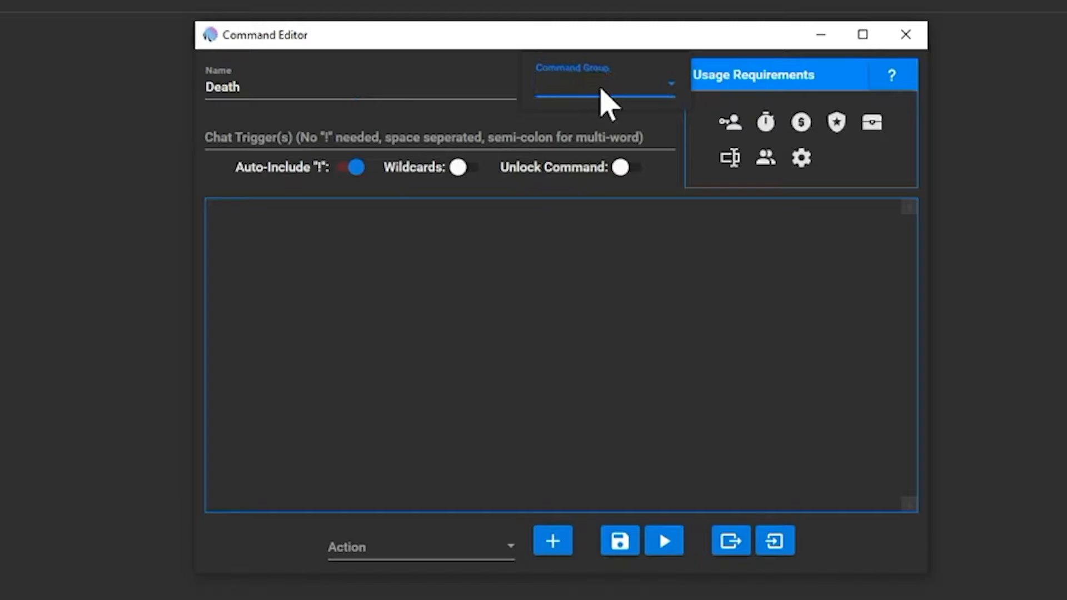
pyautogui.write('Death Counter')
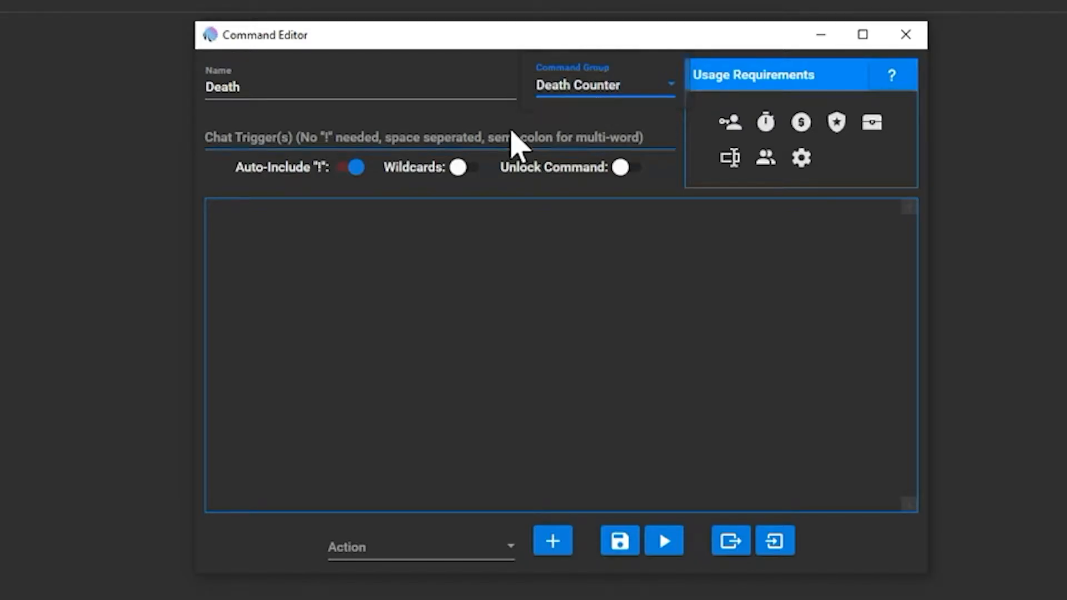
pyautogui.click(341, 140)
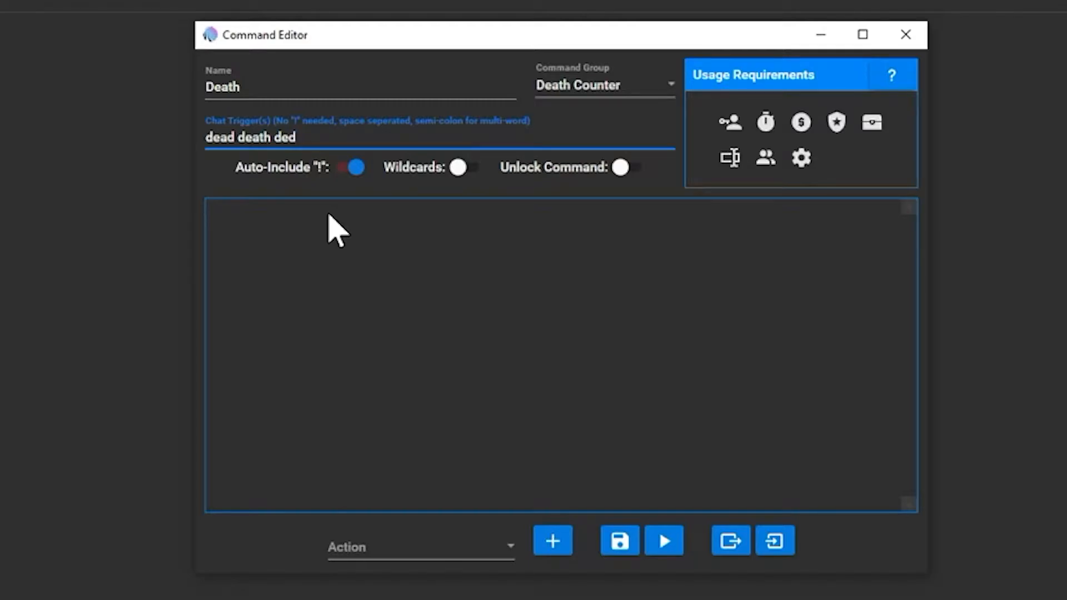
pyautogui.click(470, 320)
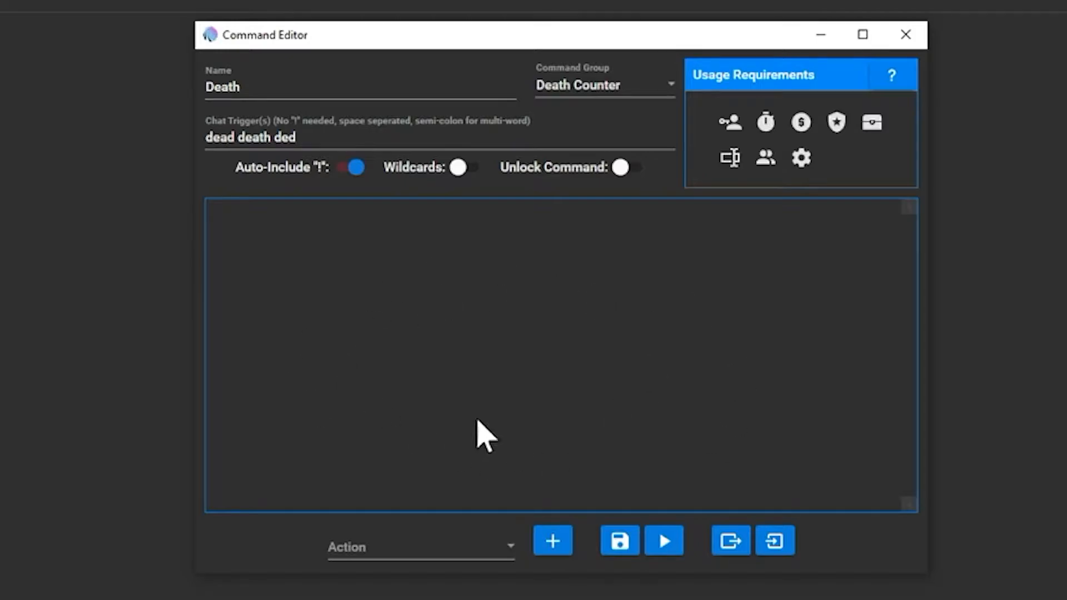
# Step: Add a Counter (Create & Update) action to the Death command
pyautogui.click(481, 550)
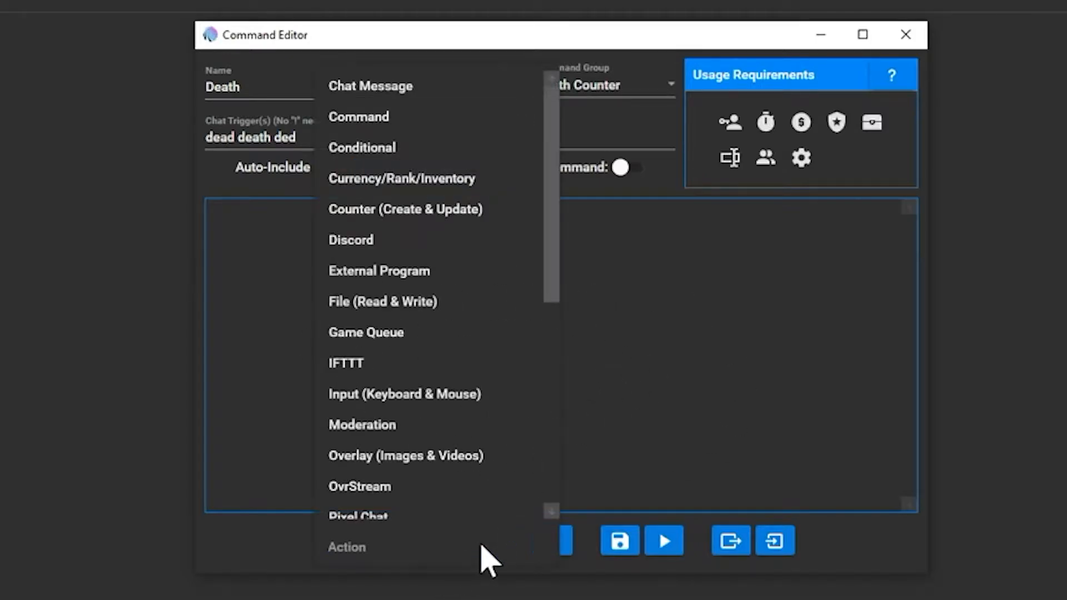
pyautogui.scroll(-3, 392, 361)
pyautogui.scroll(3, 393, 286)
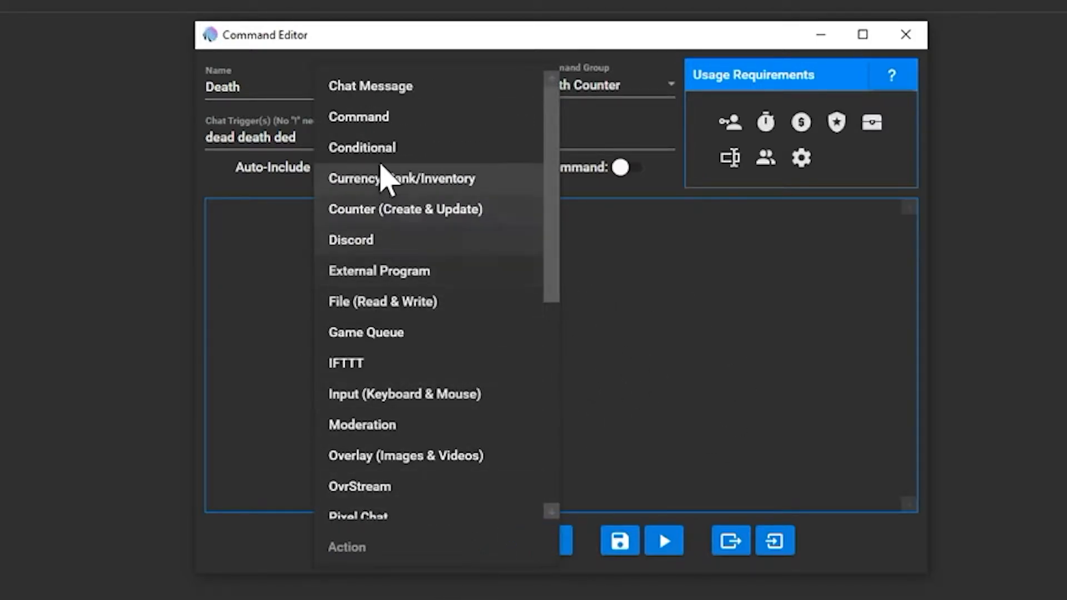
pyautogui.click(393, 213)
pyautogui.click(553, 541)
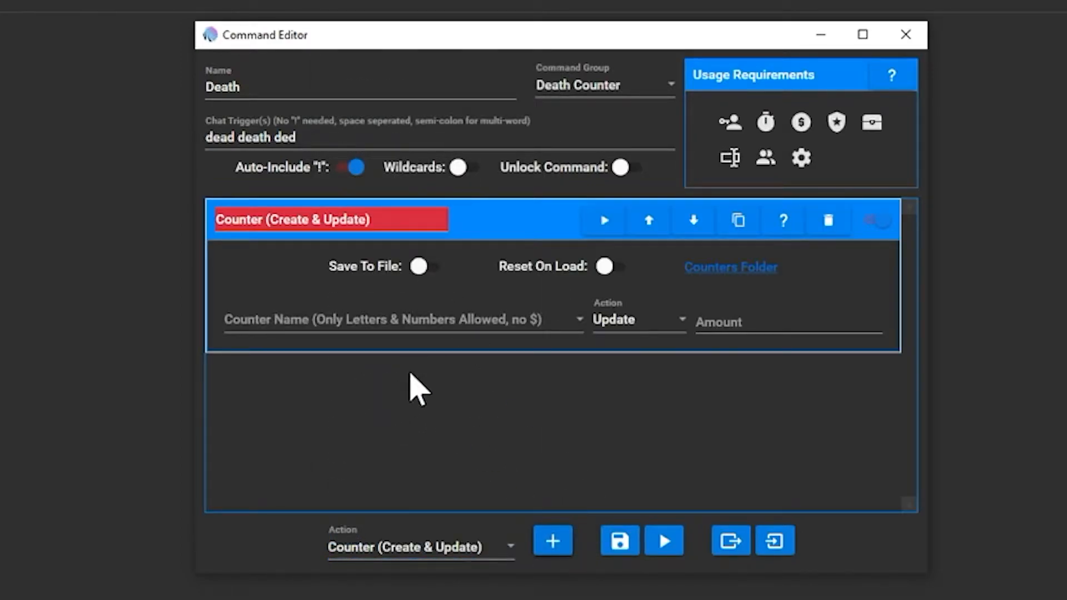
# Step: Configure the counter action to save to file, with counter name "Deaths", action Update and amount +1
pyautogui.click(426, 268)
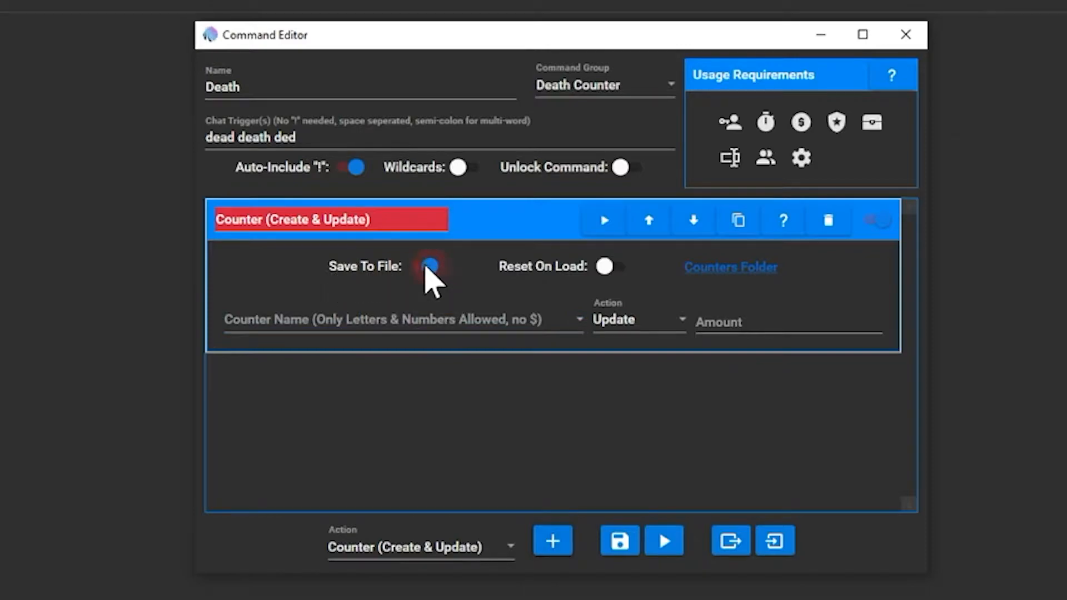
pyautogui.click(364, 325)
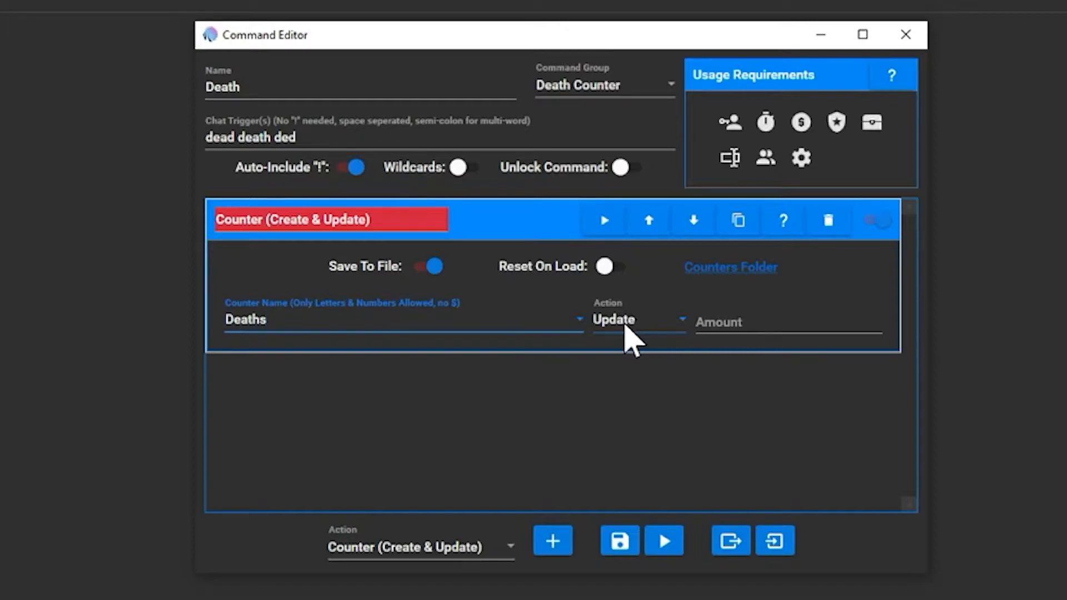
pyautogui.click(631, 328)
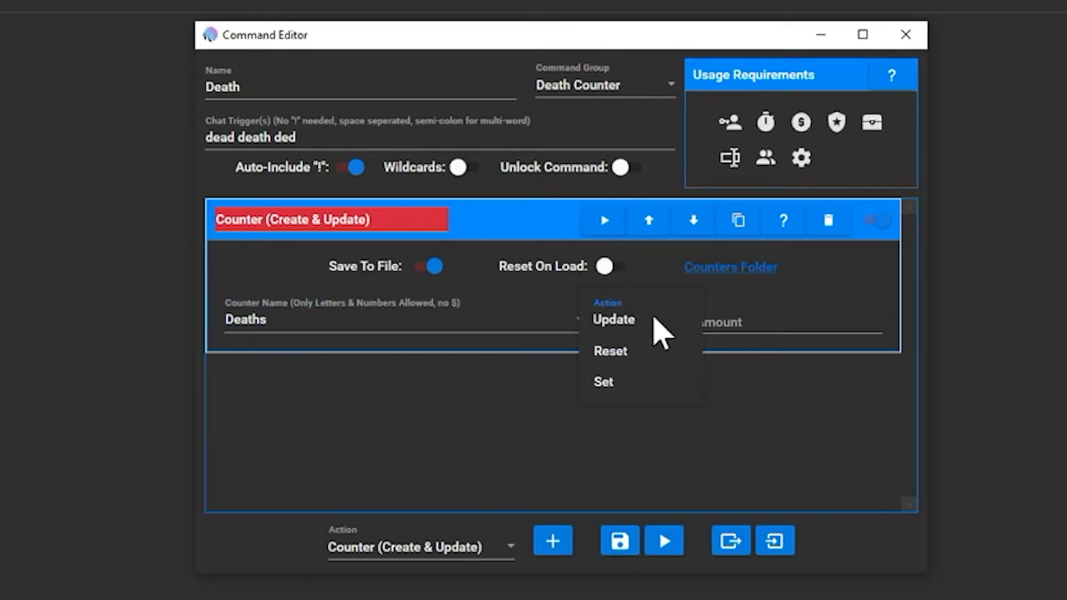
pyautogui.click(615, 319)
pyautogui.click(739, 315)
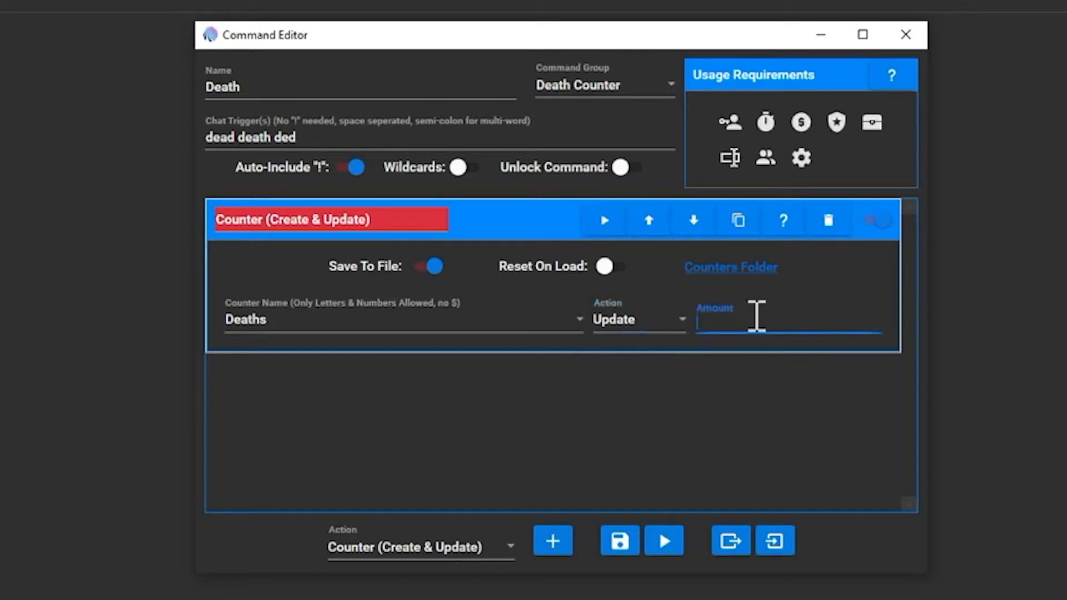
pyautogui.write('+1')
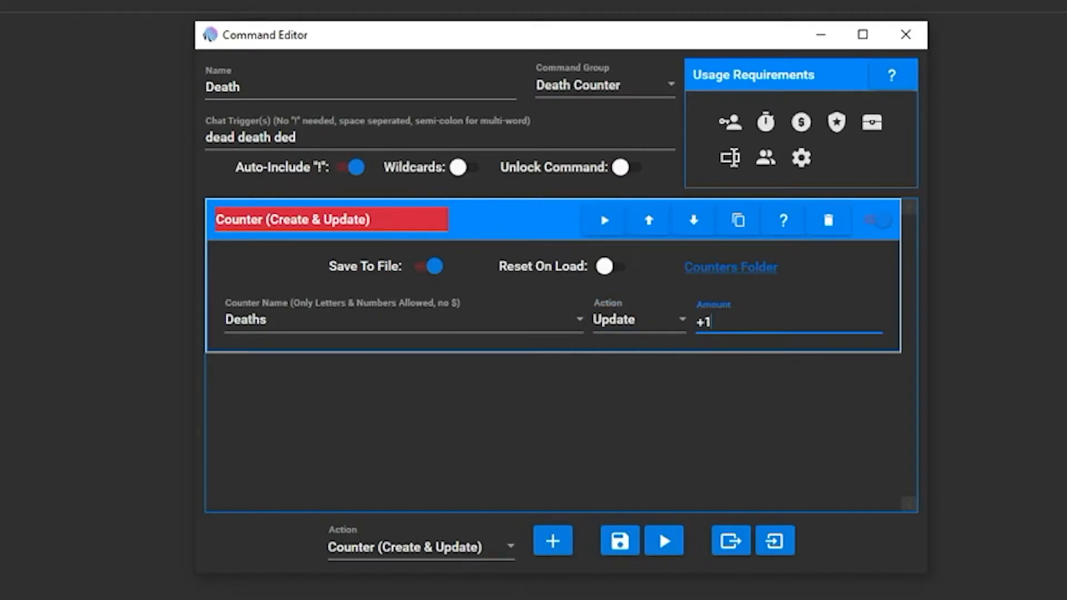
pyautogui.click(507, 228)
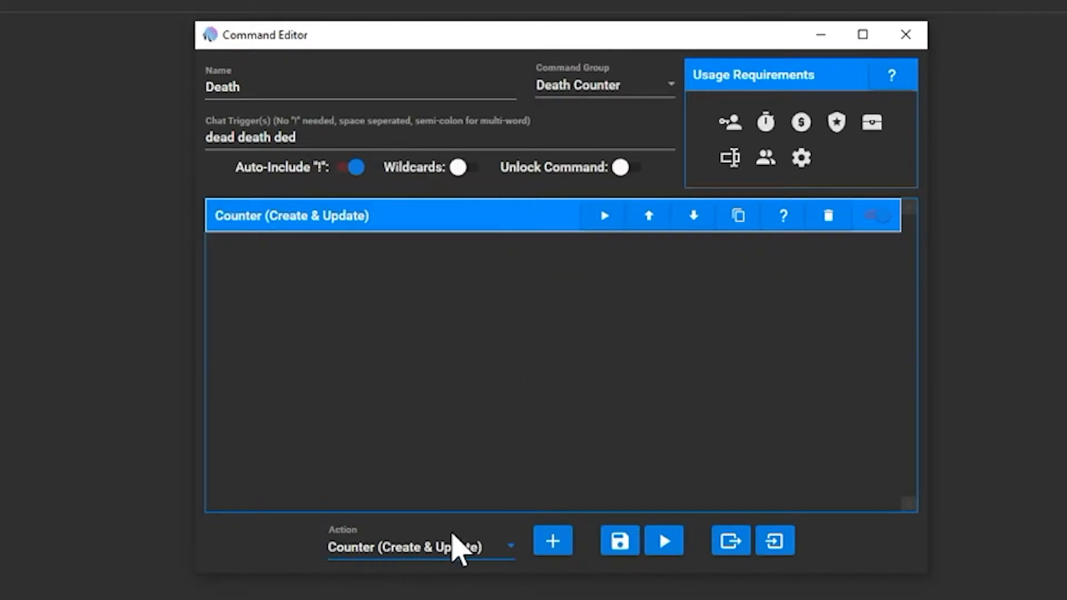
# Step: Add a Streaming Software (OBS, SLOBS) action below the counter action
pyautogui.click(423, 549)
pyautogui.scroll(-5, 536, 352)
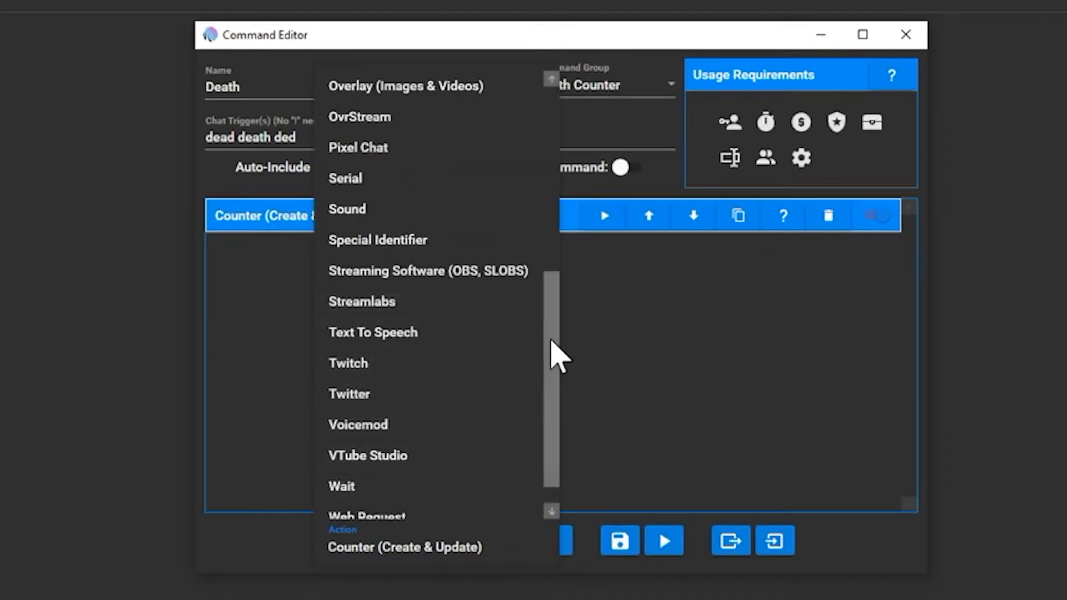
pyautogui.scroll(-1, 550, 373)
pyautogui.click(487, 240)
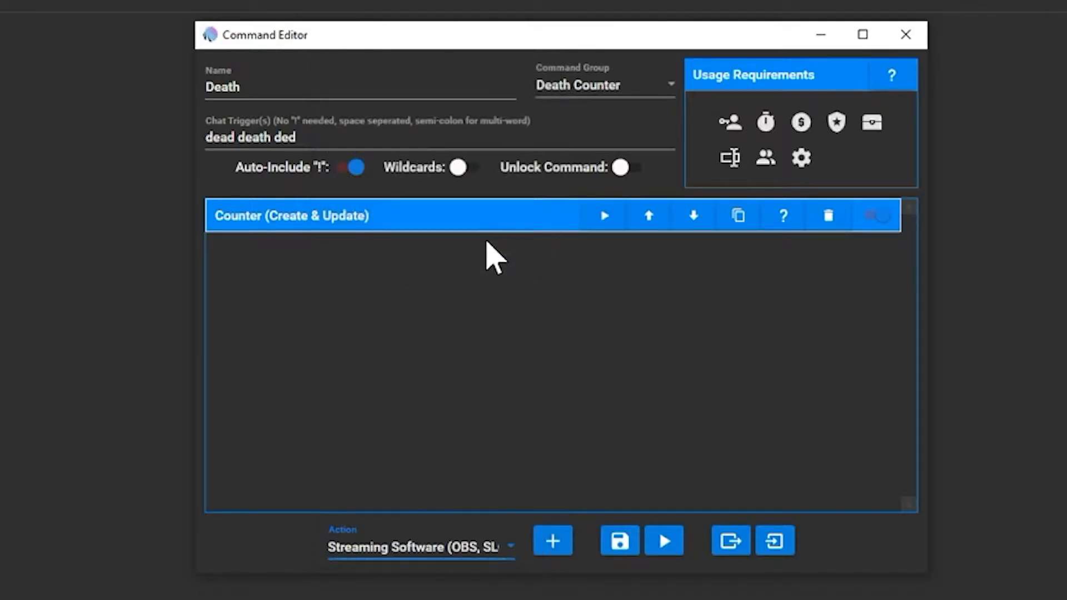
pyautogui.click(552, 541)
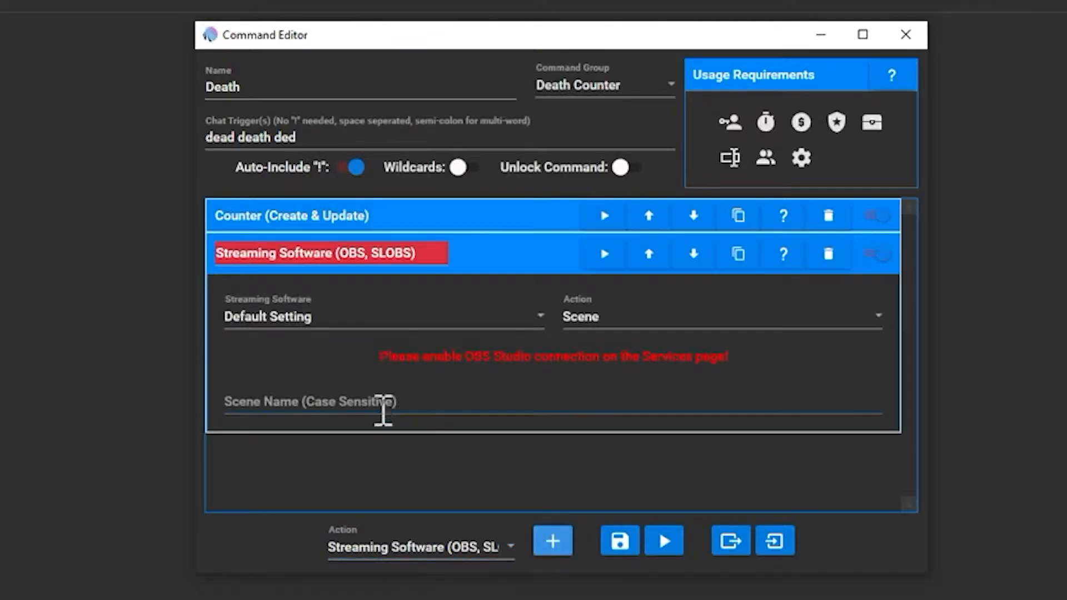
# Step: Set the streaming action's software to OBS Studio and its action type to Text Source
pyautogui.click(428, 328)
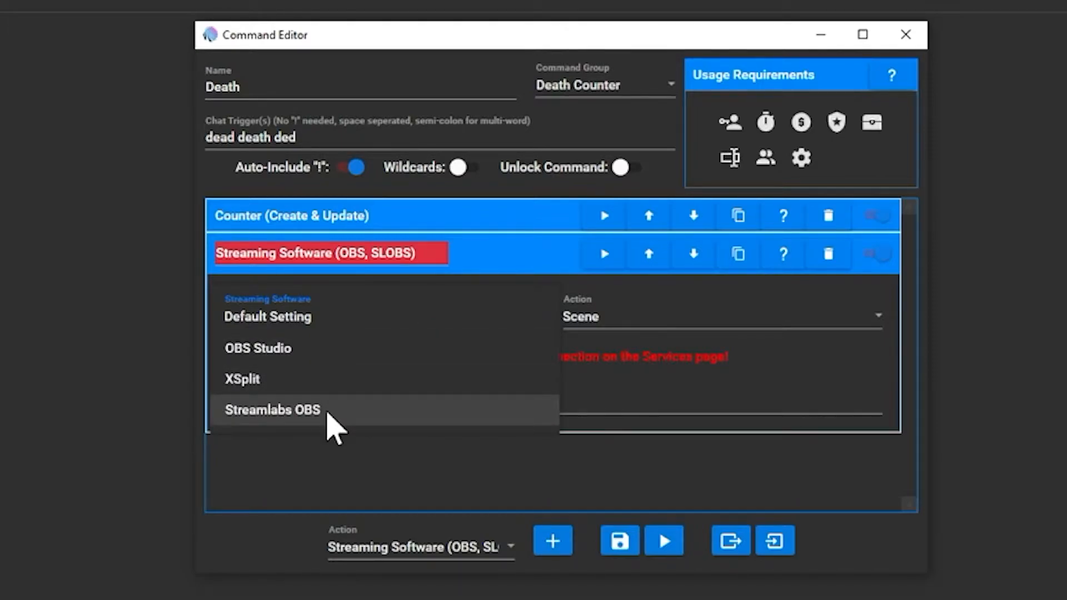
pyautogui.click(325, 351)
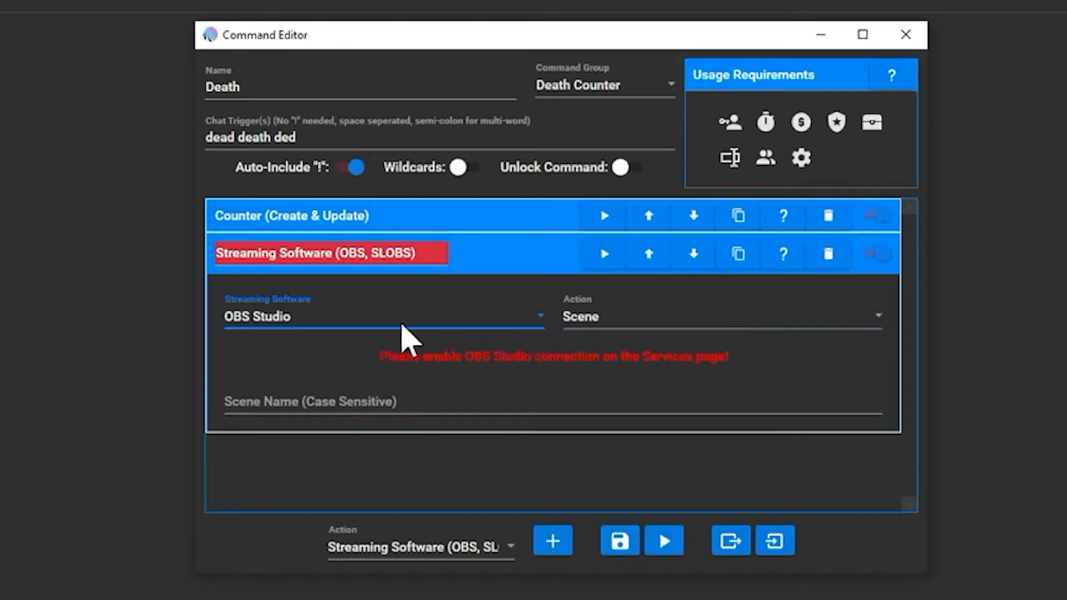
pyautogui.click(619, 321)
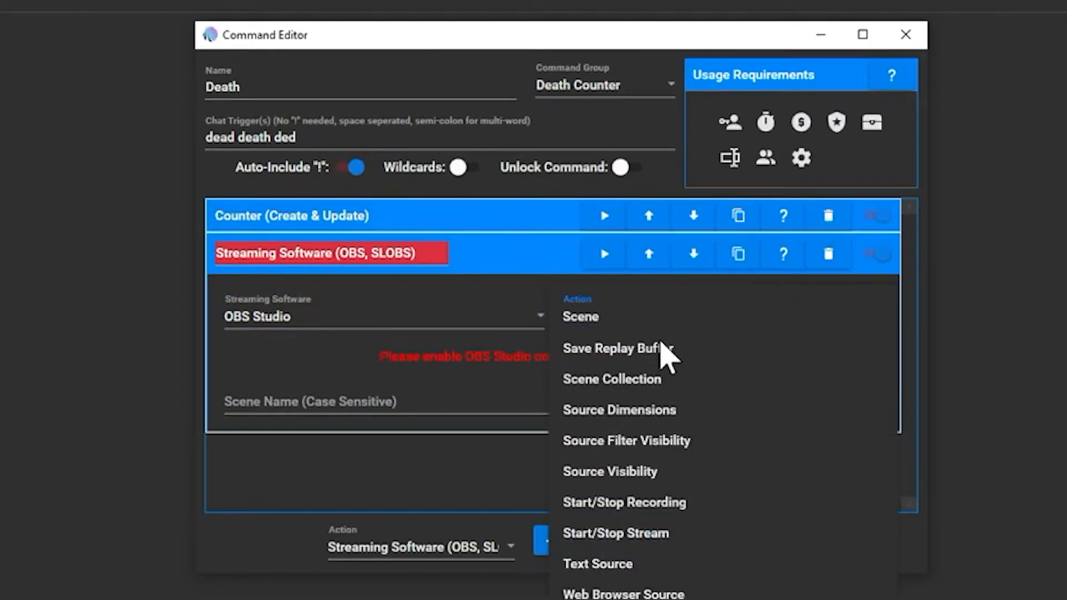
pyautogui.click(624, 566)
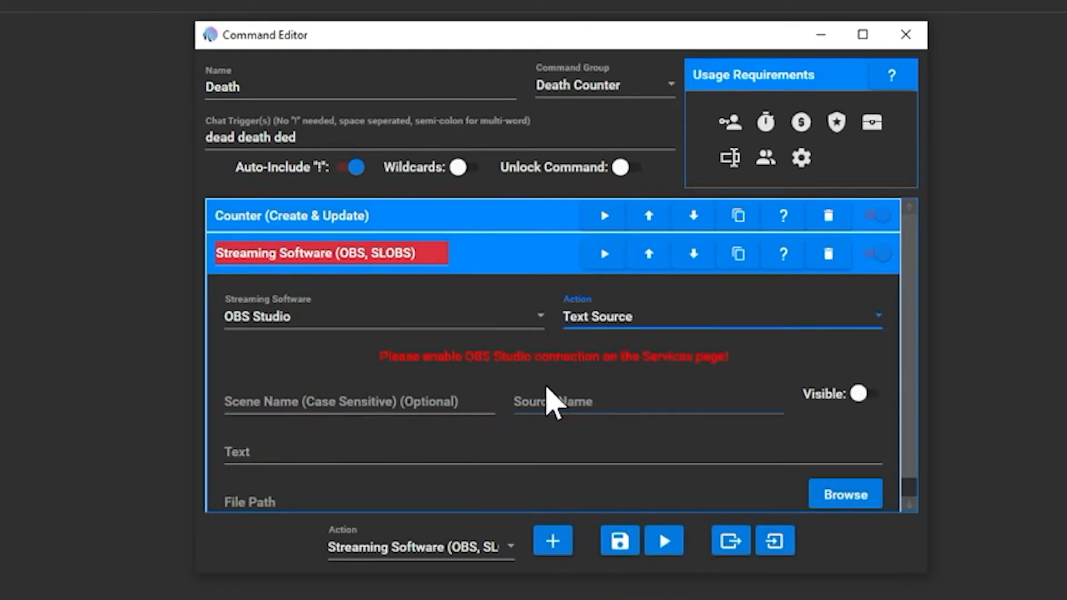
pyautogui.scroll(-1, 379, 382)
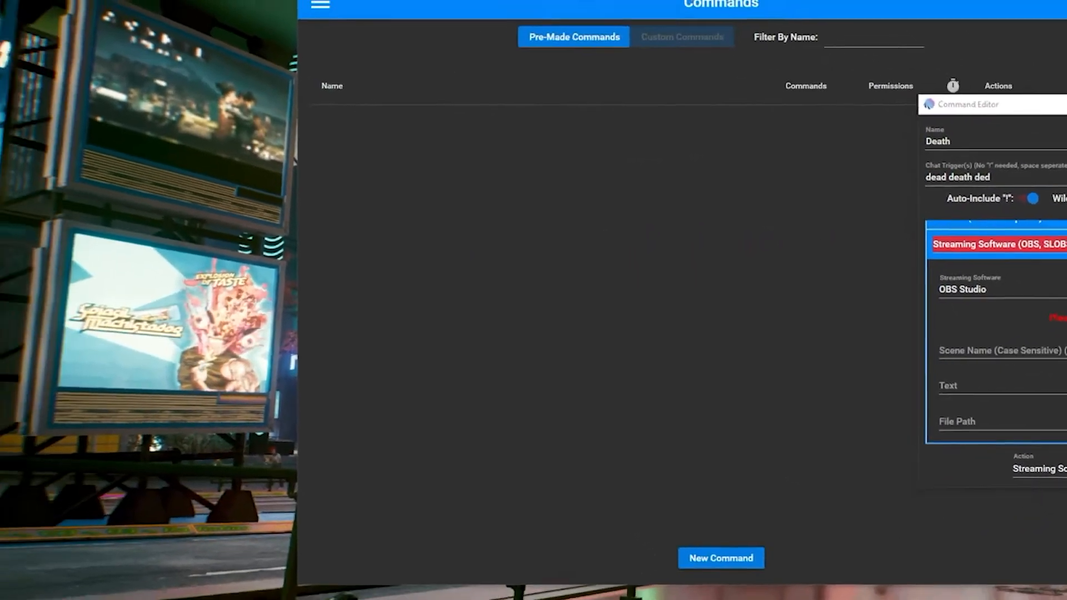
# Step: Switch to OBS Studio and create a Text (GDI+) source named "Death Counter" in the Screen Capture scene
pyautogui.hotkey('alt', 'Tab')
pyautogui.click(276, 518)
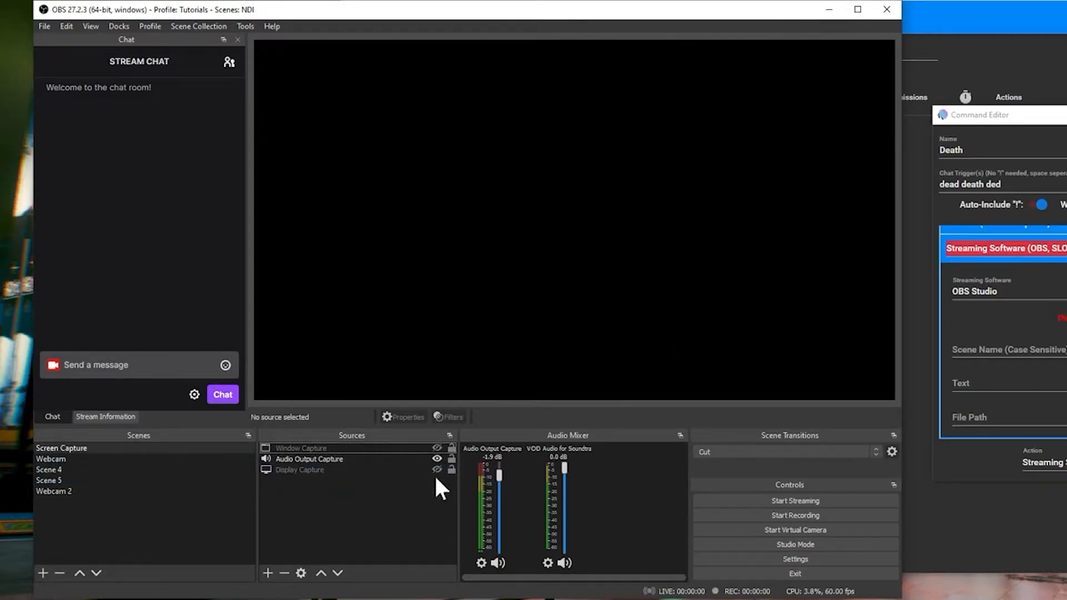
pyautogui.click(267, 573)
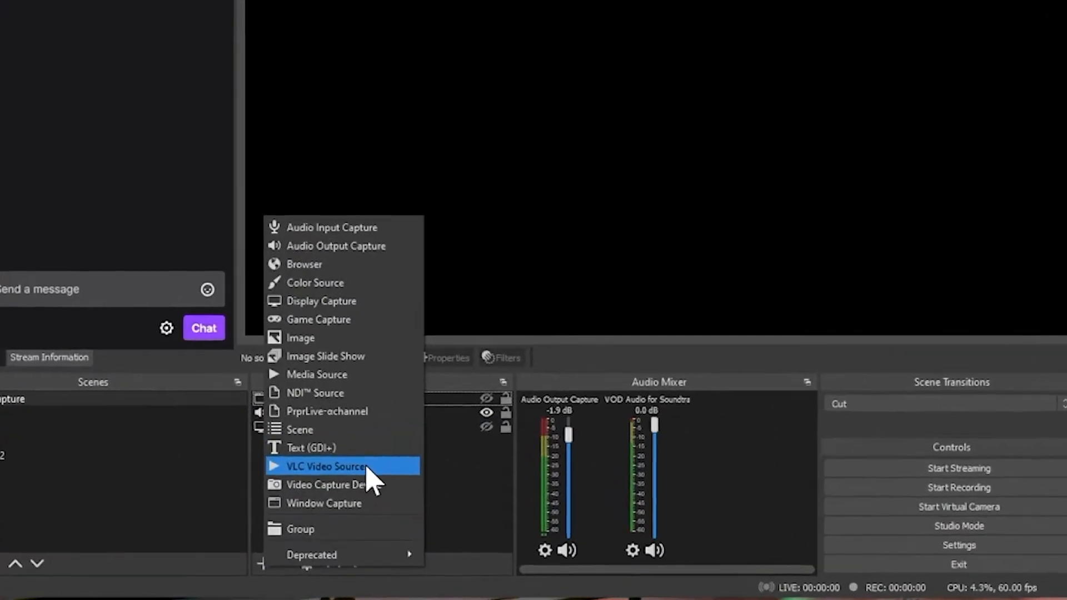
pyautogui.click(366, 445)
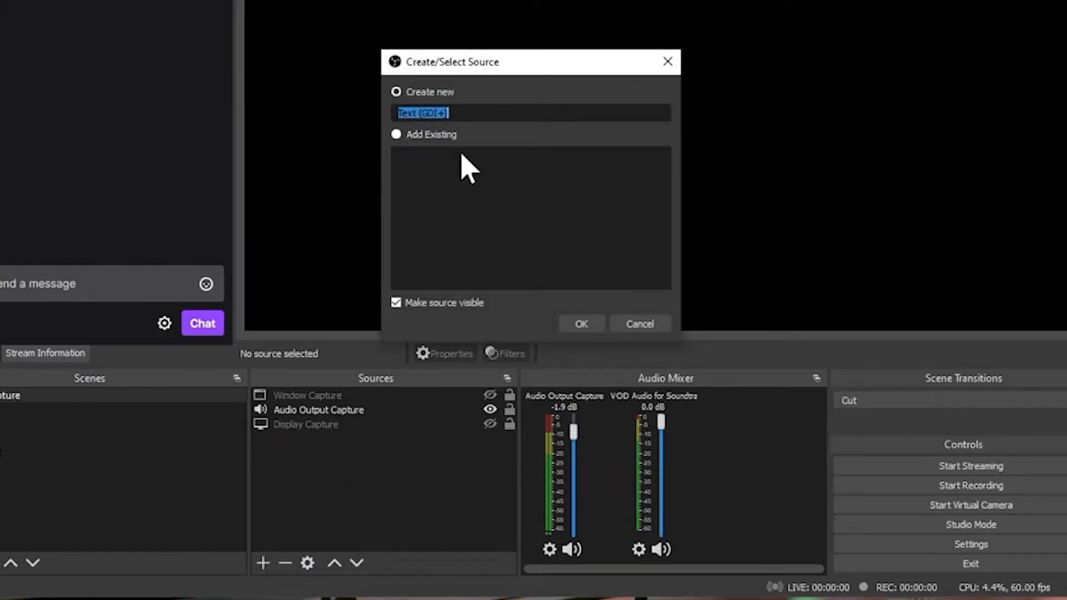
pyautogui.write('Death Counter')
pyautogui.click(581, 324)
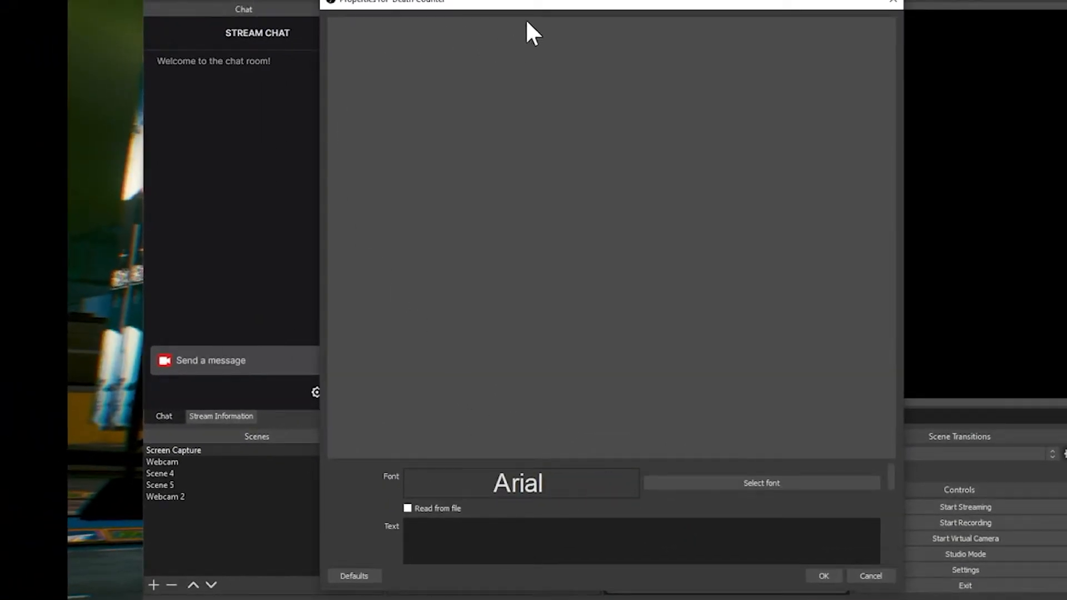
# Step: Make the Death Counter text source read its text from a file
pyautogui.moveTo(548, 8); pyautogui.dragTo(532, 0)
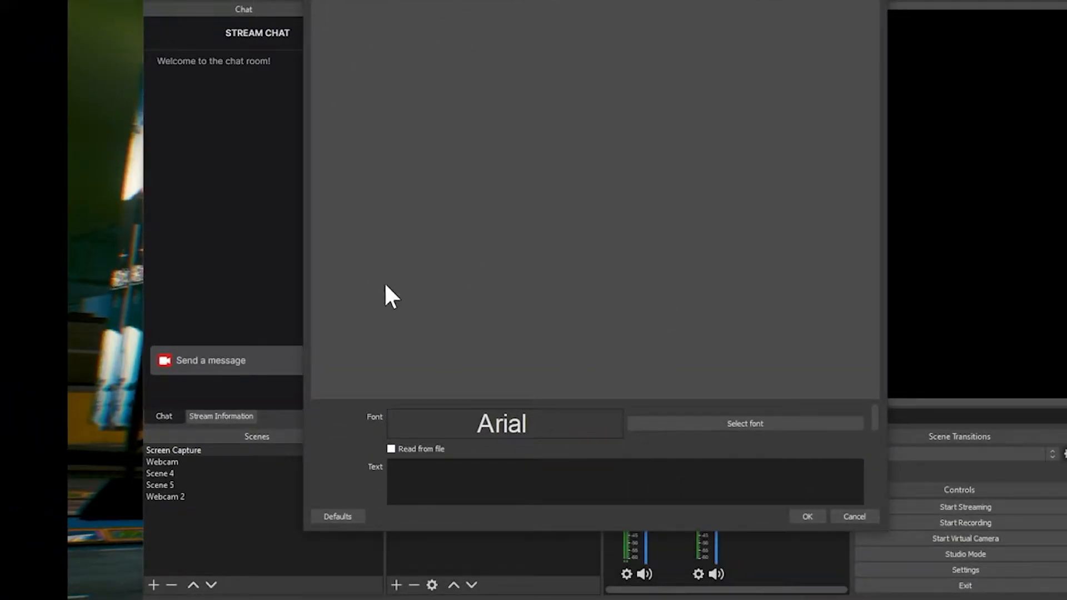
pyautogui.scroll(-1, 362, 449)
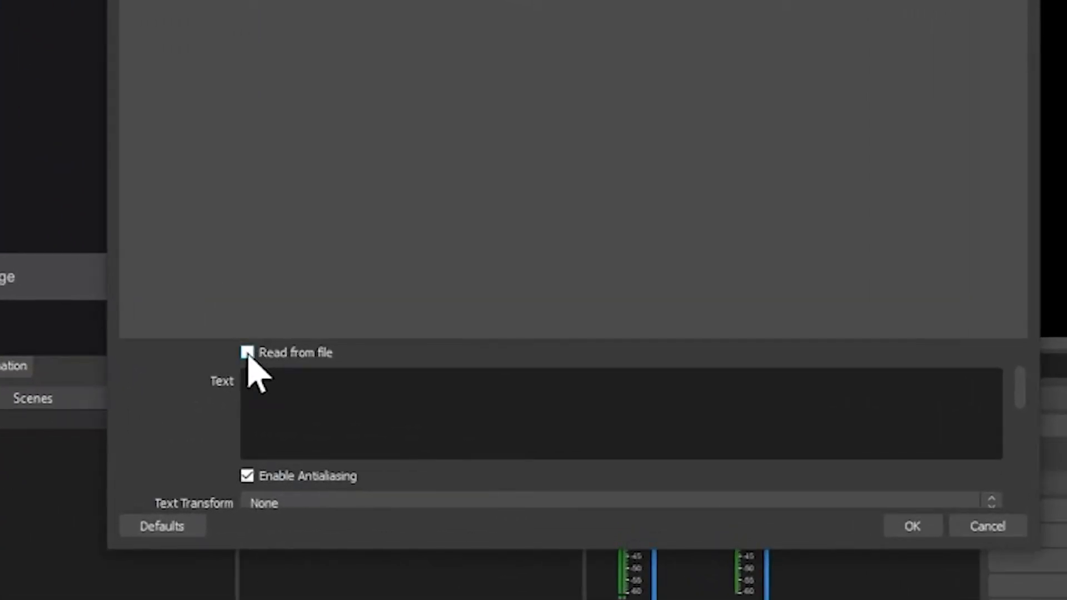
pyautogui.click(248, 354)
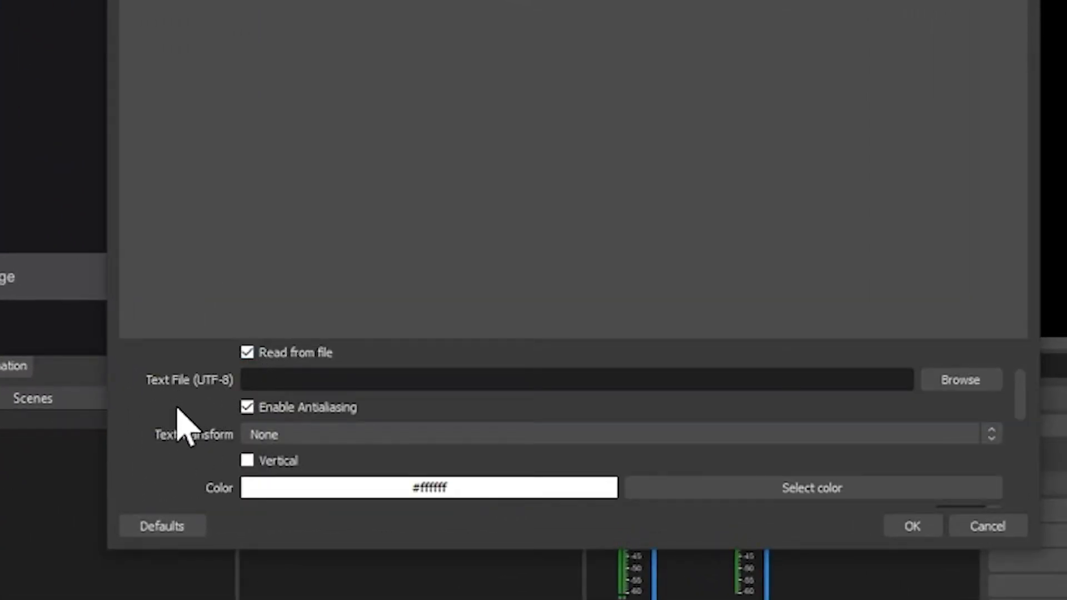
pyautogui.scroll(1, 184, 439)
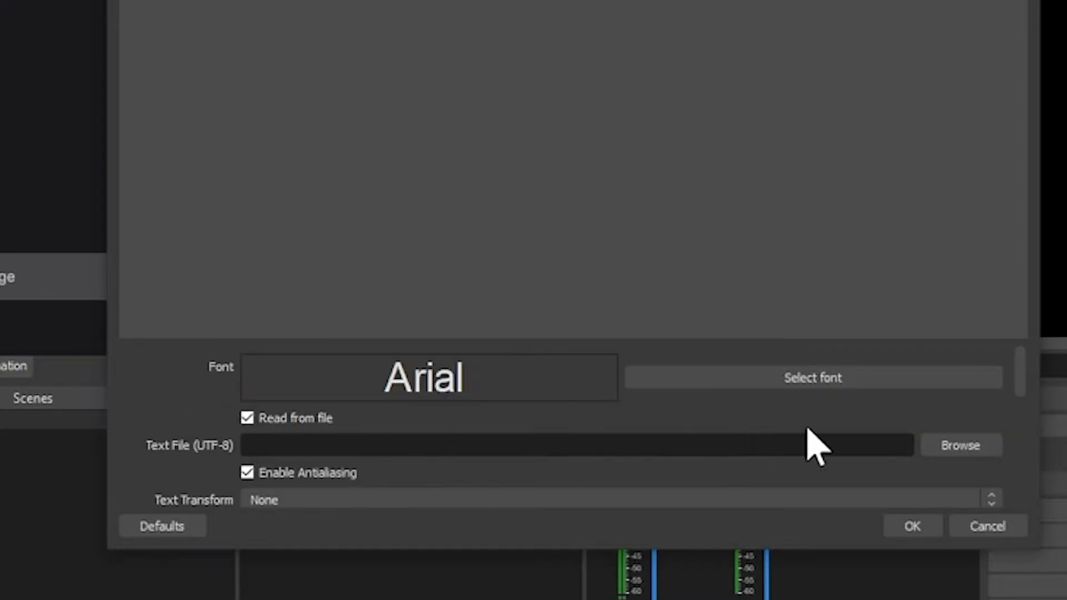
# Step: Browse for the source's text file and open the Tutorial folder inside Project Files on the D: drive
pyautogui.click(957, 451)
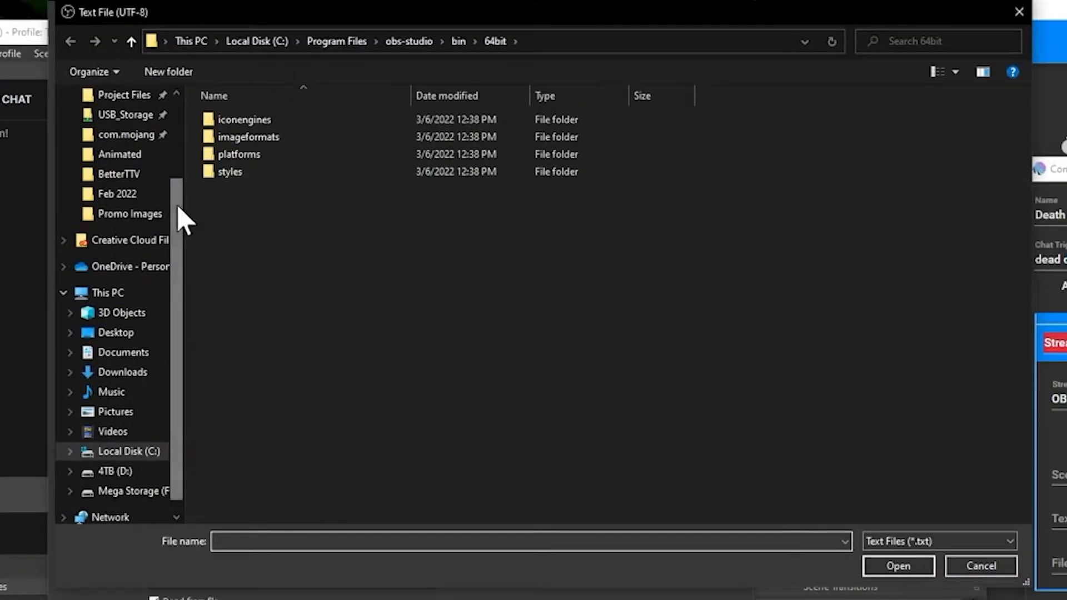
pyautogui.moveTo(178, 214); pyautogui.dragTo(180, 156)
pyautogui.click(127, 174)
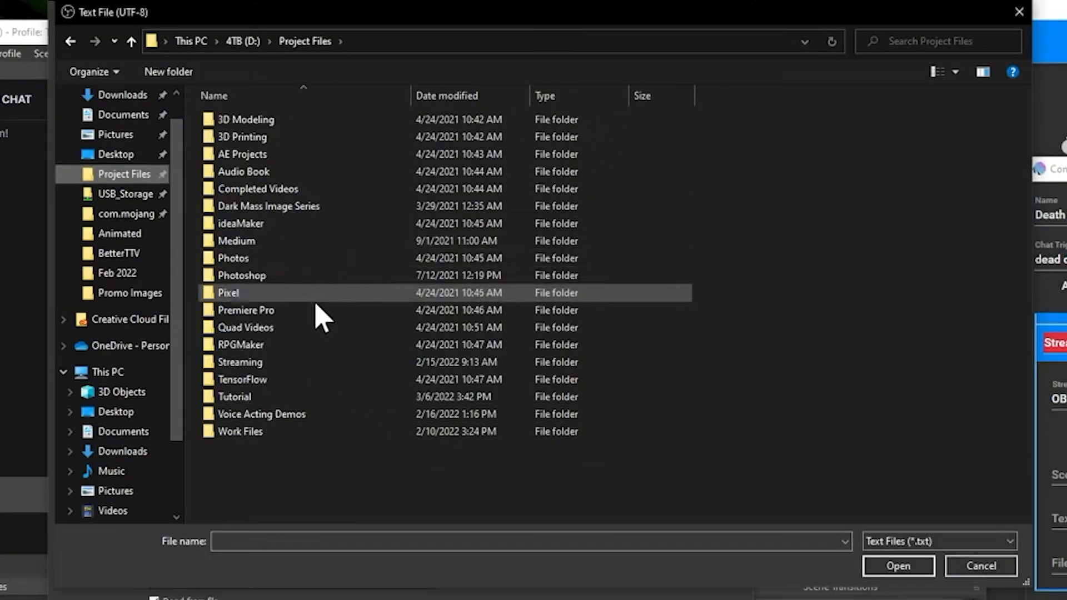
pyautogui.doubleClick(261, 396)
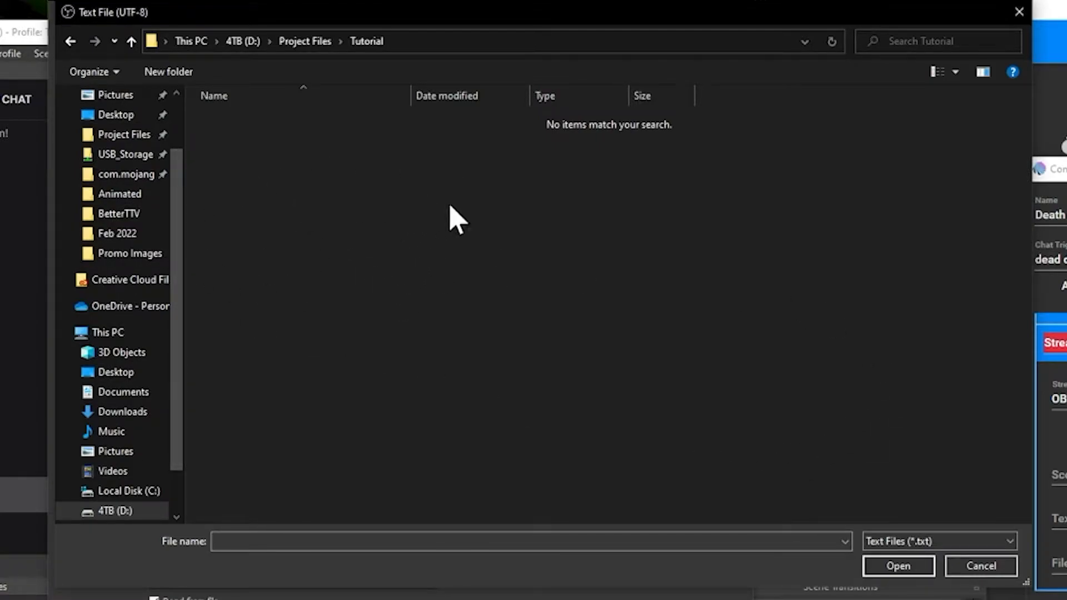
# Step: Create a text document named Death Counter.txt in the Tutorial folder and load it as the source's text file
pyautogui.rightClick(343, 215)
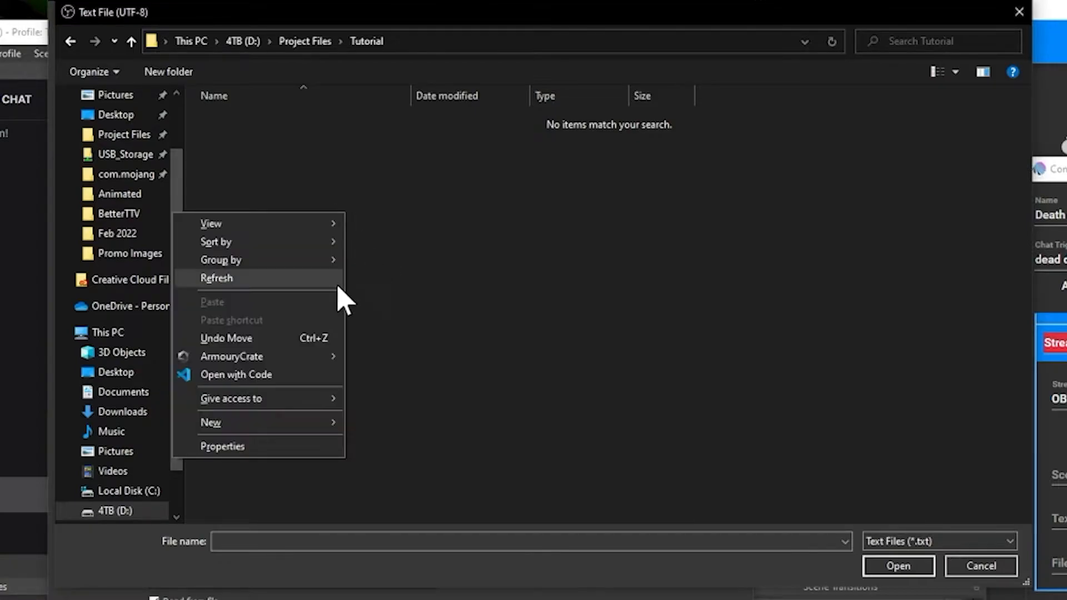
pyautogui.moveTo(293, 424)
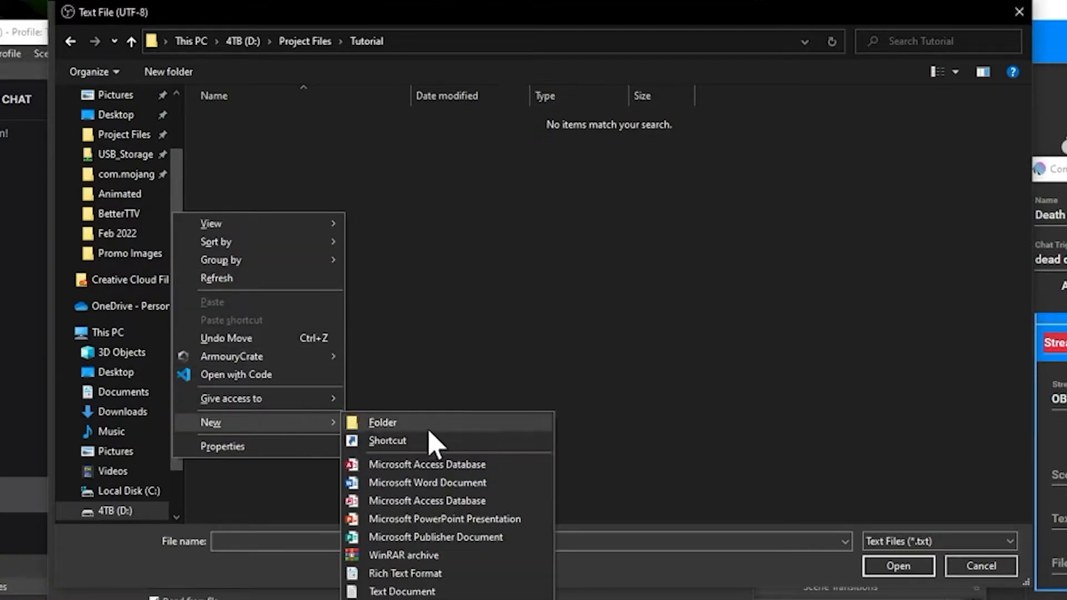
pyautogui.click(444, 595)
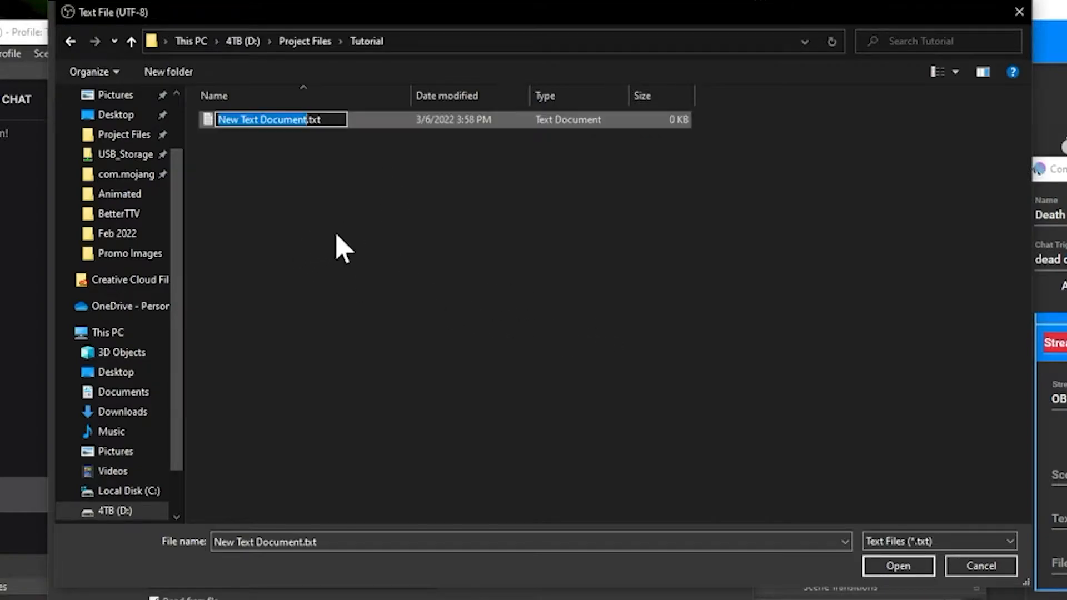
pyautogui.write('Death Counter')
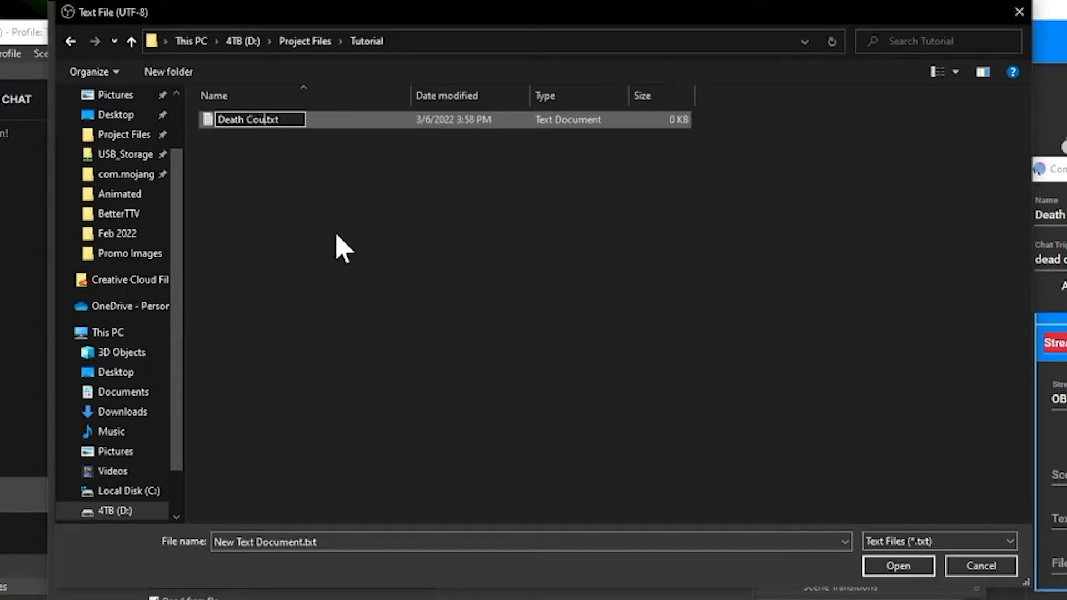
pyautogui.press('Escape')
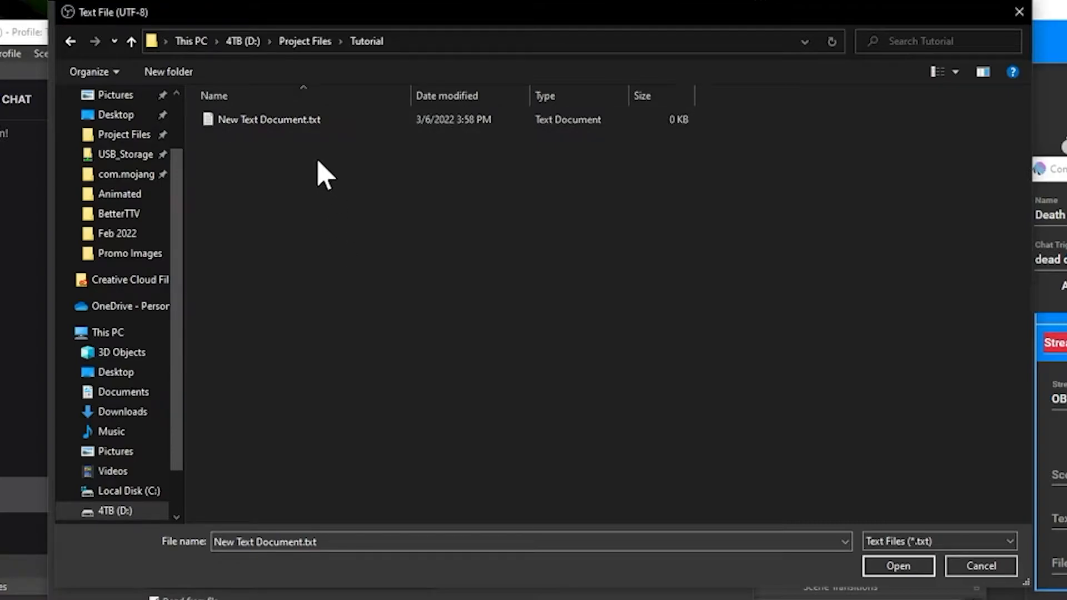
pyautogui.click(278, 134)
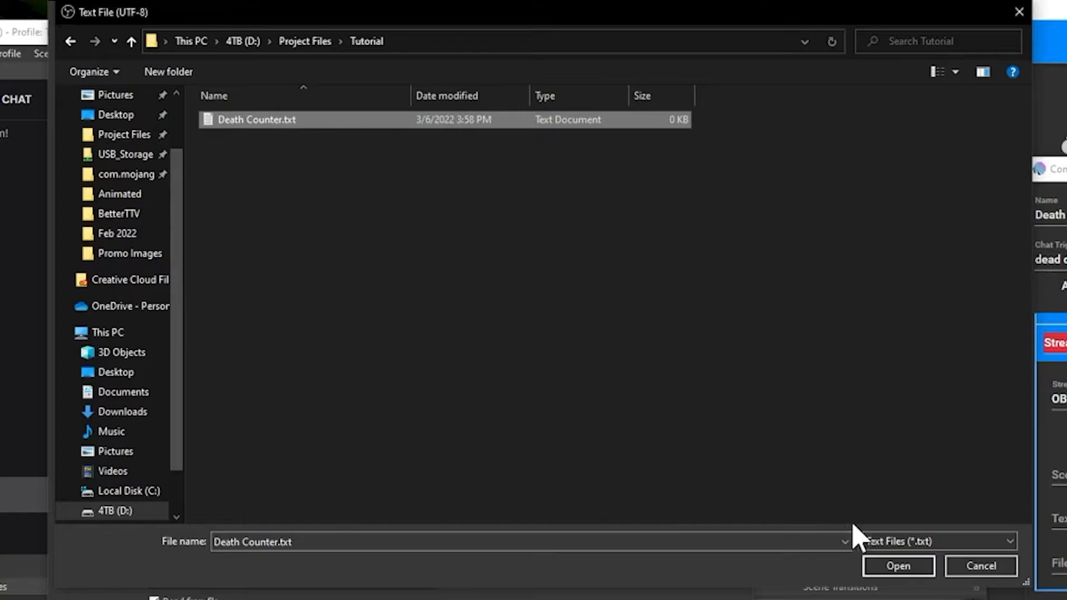
pyautogui.click(878, 567)
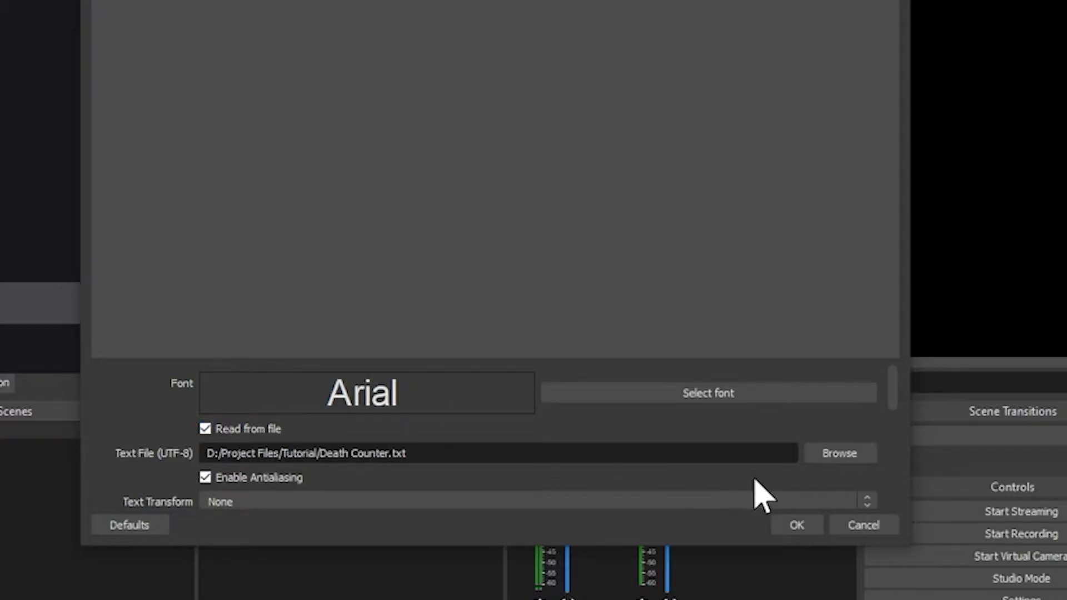
# Step: Enlarge the settings area of the Death Counter source's properties to review the formatting options, and accept the properties
pyautogui.scroll(-3, 704, 497)
pyautogui.scroll(3, 705, 498)
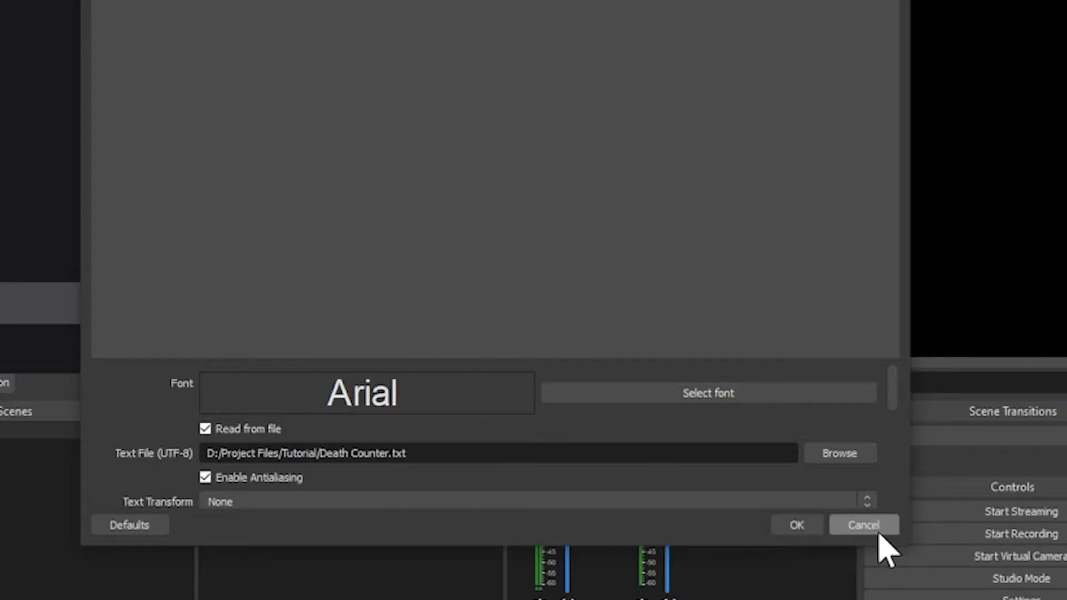
pyautogui.moveTo(789, 360); pyautogui.dragTo(772, 0)
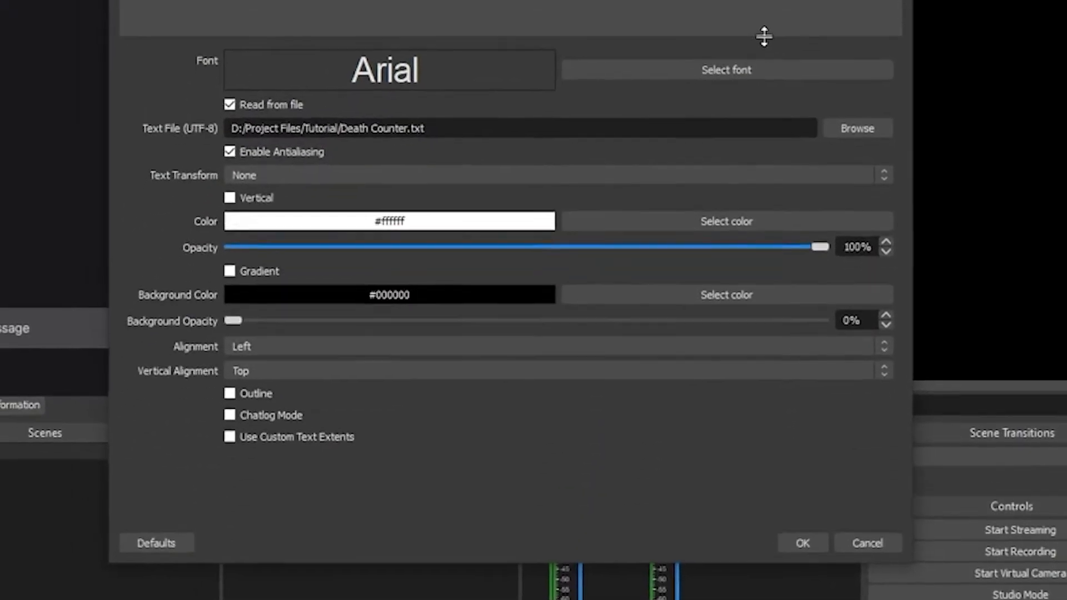
pyautogui.moveTo(791, 55); pyautogui.dragTo(792, 84)
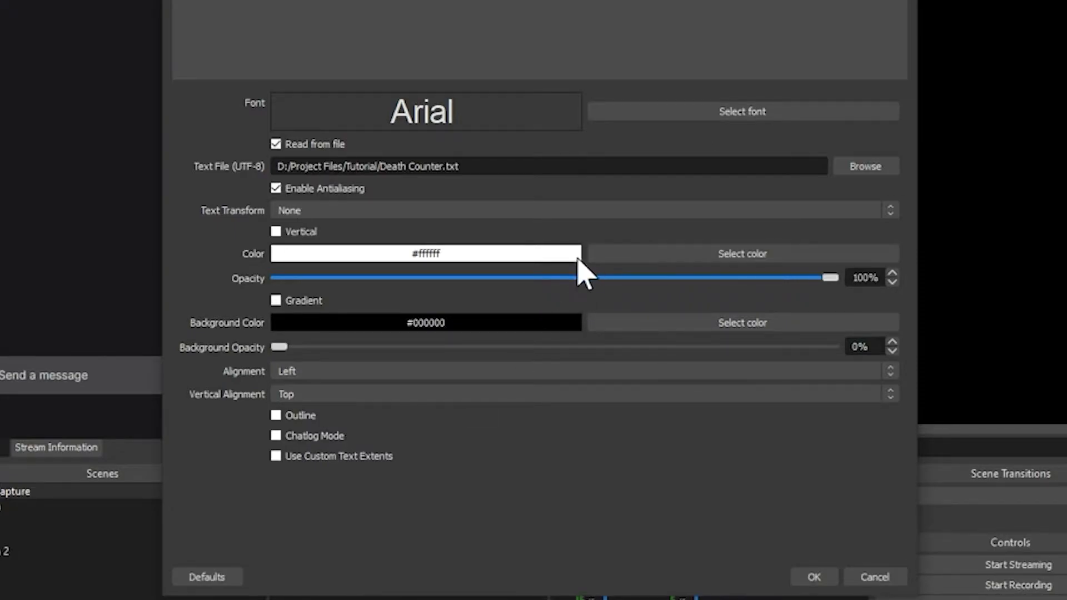
pyautogui.click(811, 578)
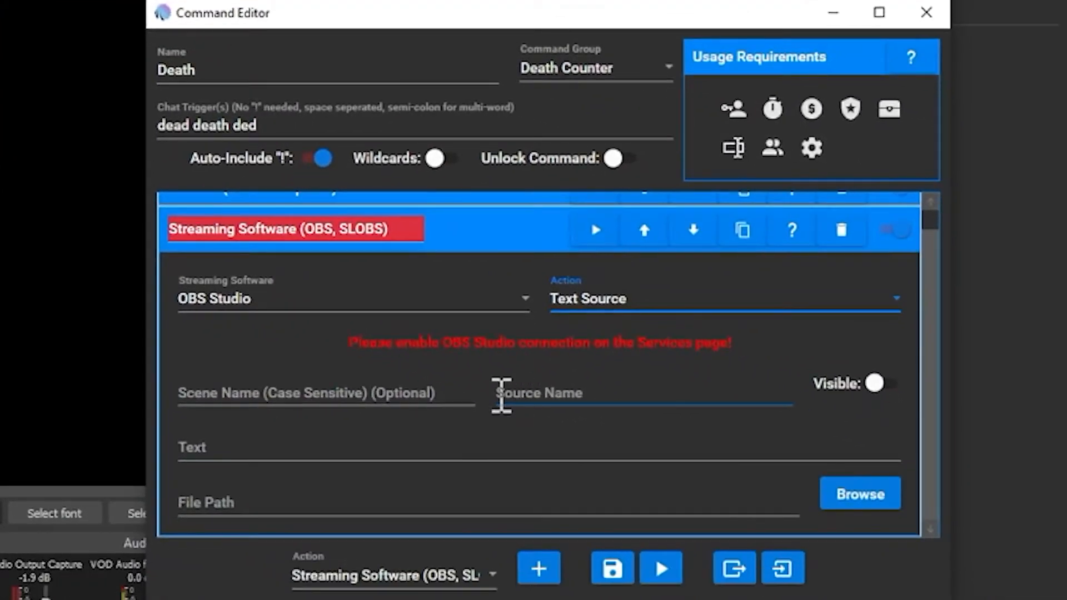
# Step: In the command's streaming action, set the source name to Death Counter and the scene name to Screen Capture
pyautogui.click(528, 399)
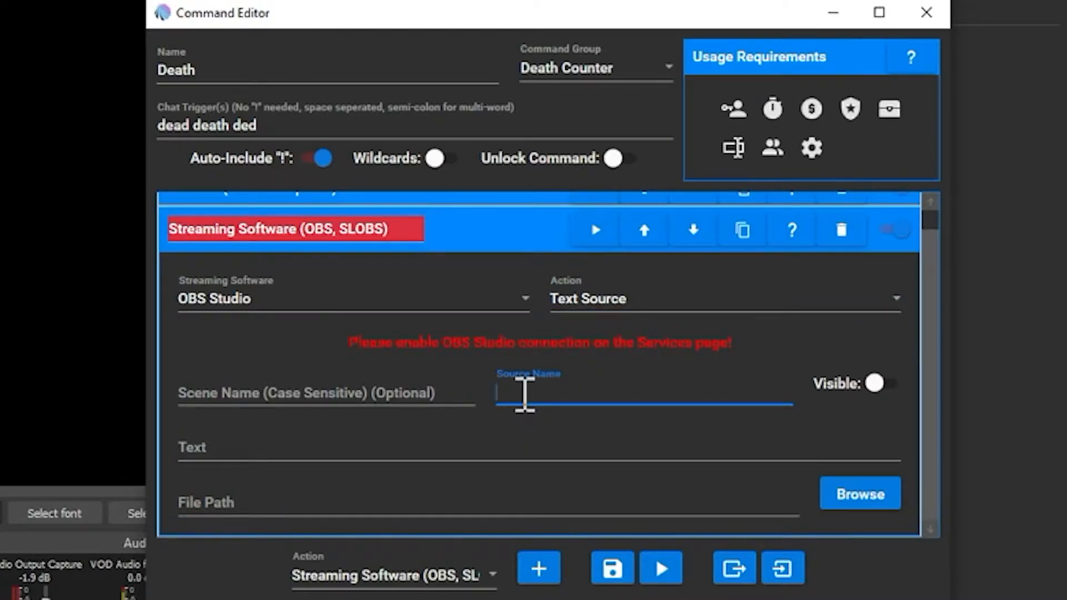
pyautogui.write('Death Counter')
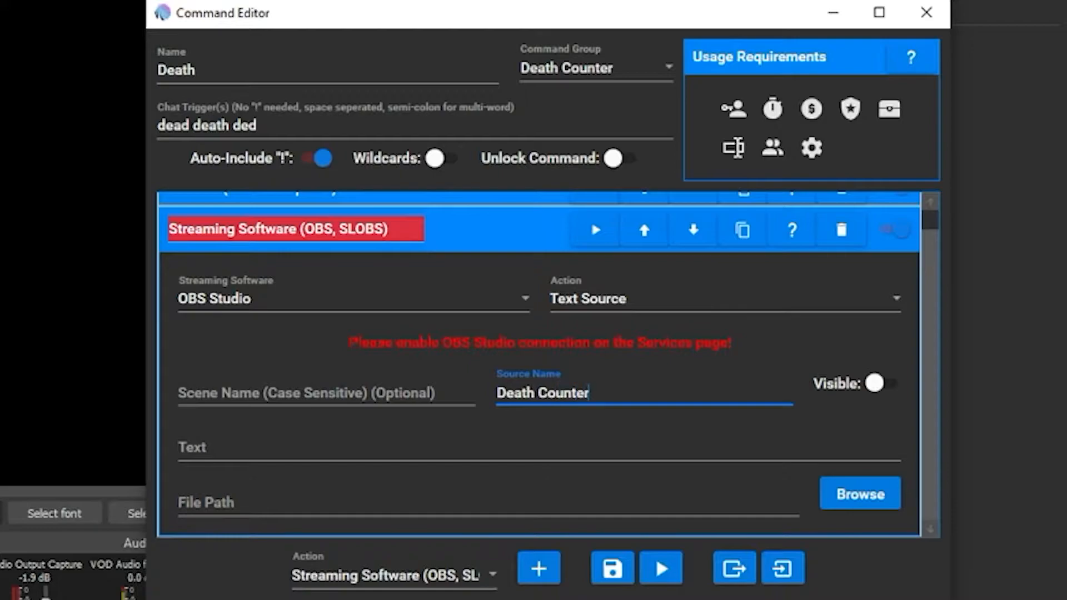
pyautogui.click(320, 399)
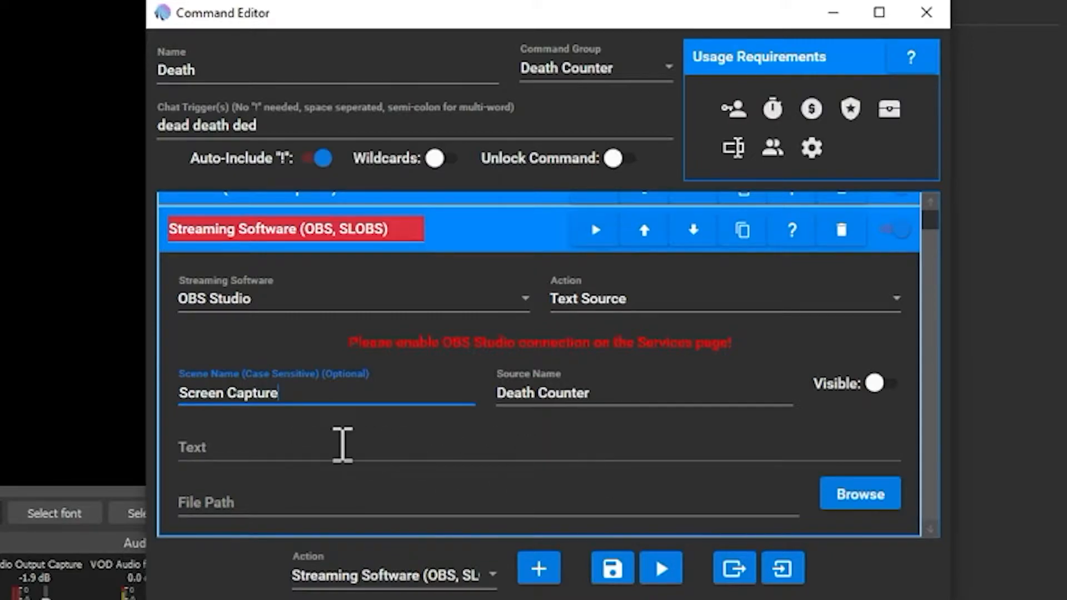
# Step: Set the streaming action's text to $Deaths and check it against the name in the counter action
pyautogui.click(454, 453)
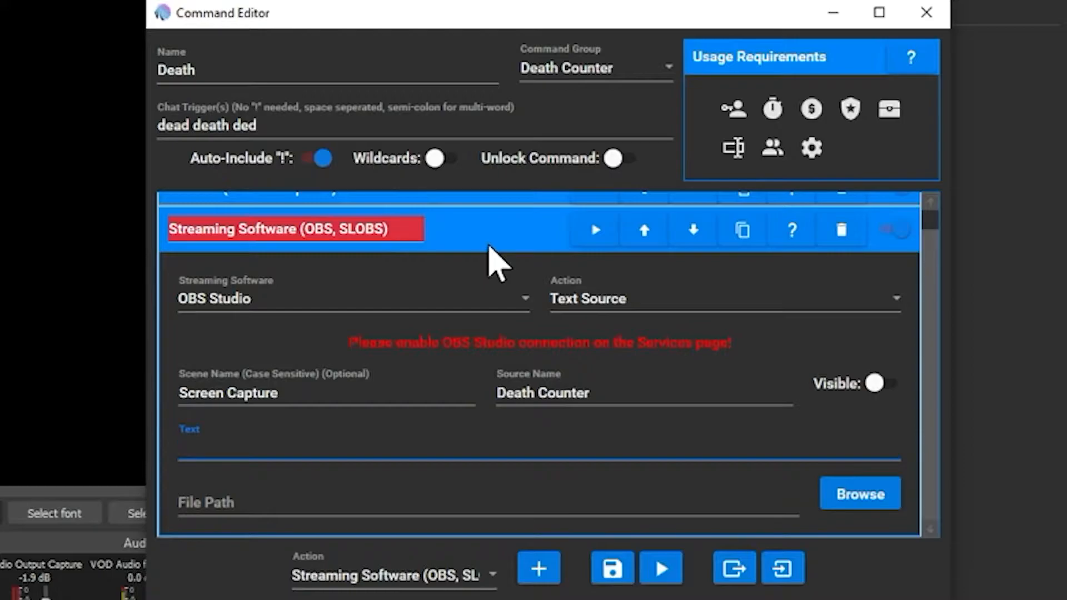
pyautogui.scroll(3, 459, 302)
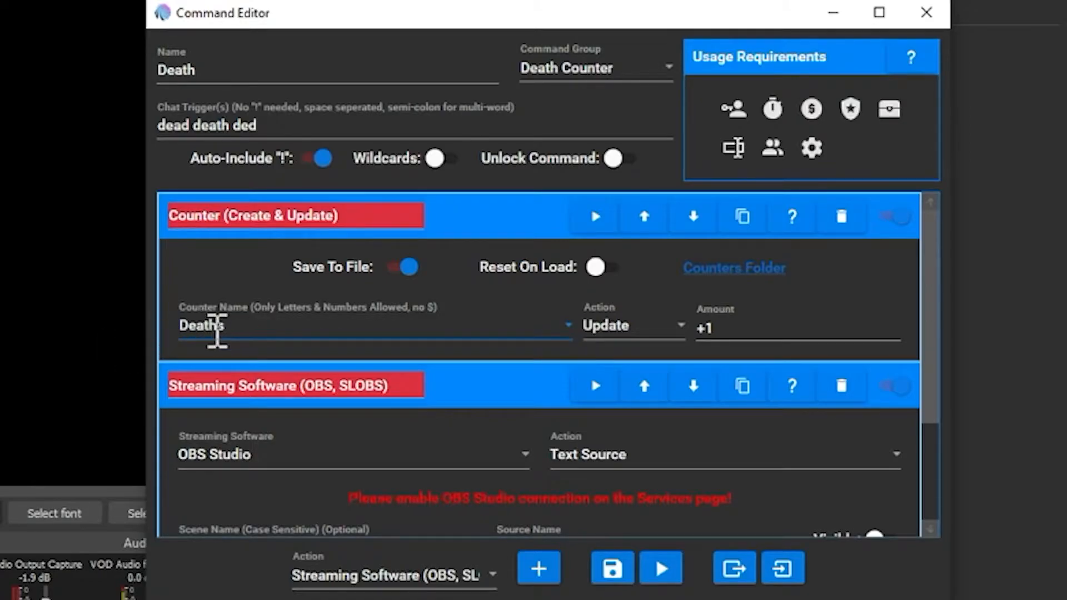
pyautogui.click(483, 229)
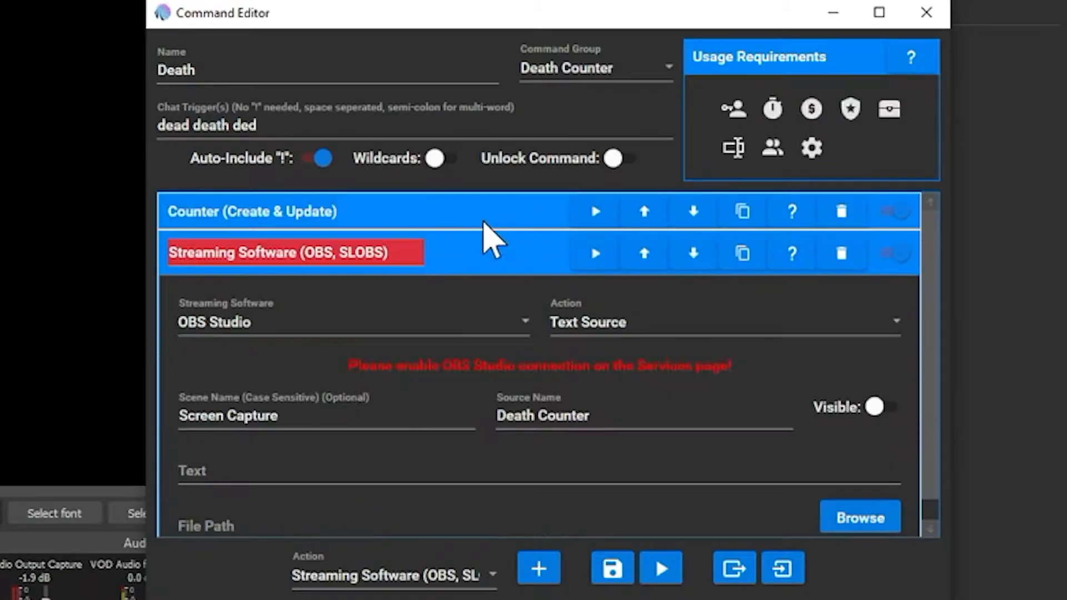
pyautogui.scroll(-1, 389, 344)
pyautogui.click(239, 453)
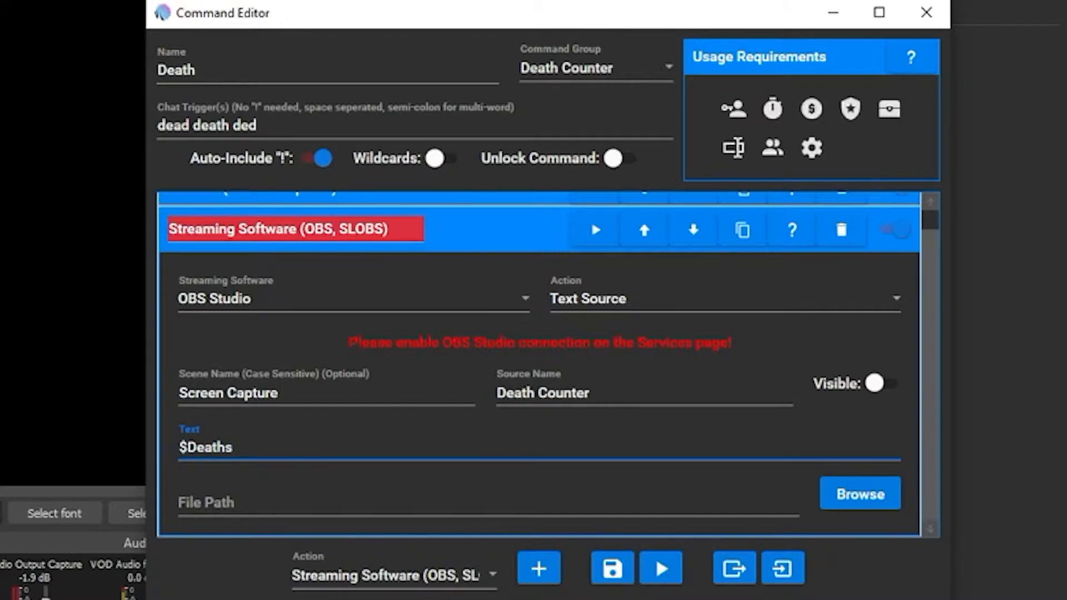
pyautogui.scroll(1, 298, 441)
pyautogui.click(400, 219)
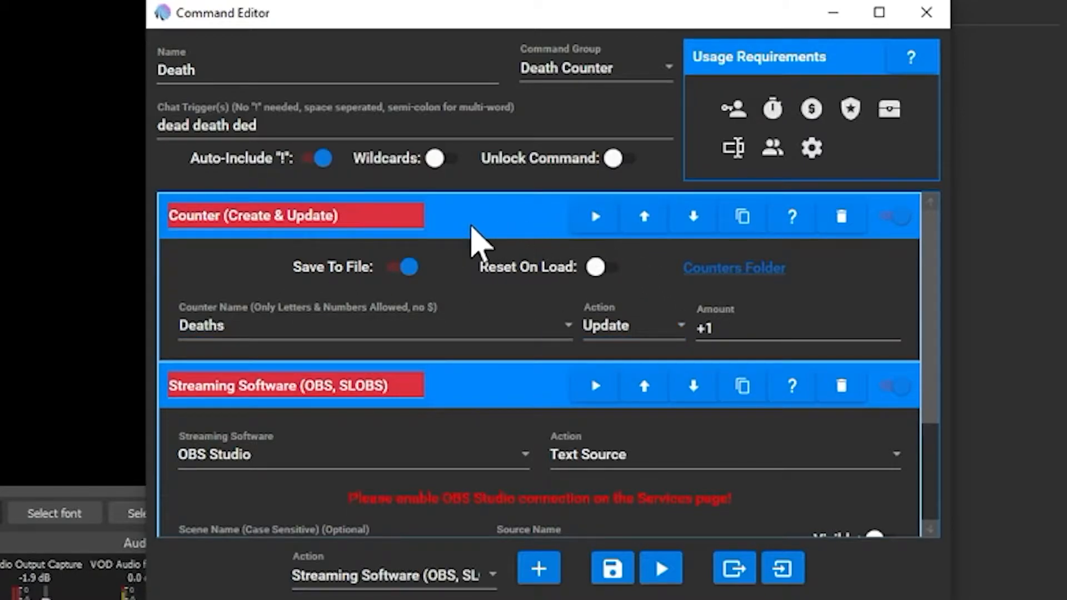
pyautogui.click(474, 229)
pyautogui.scroll(-1, 369, 445)
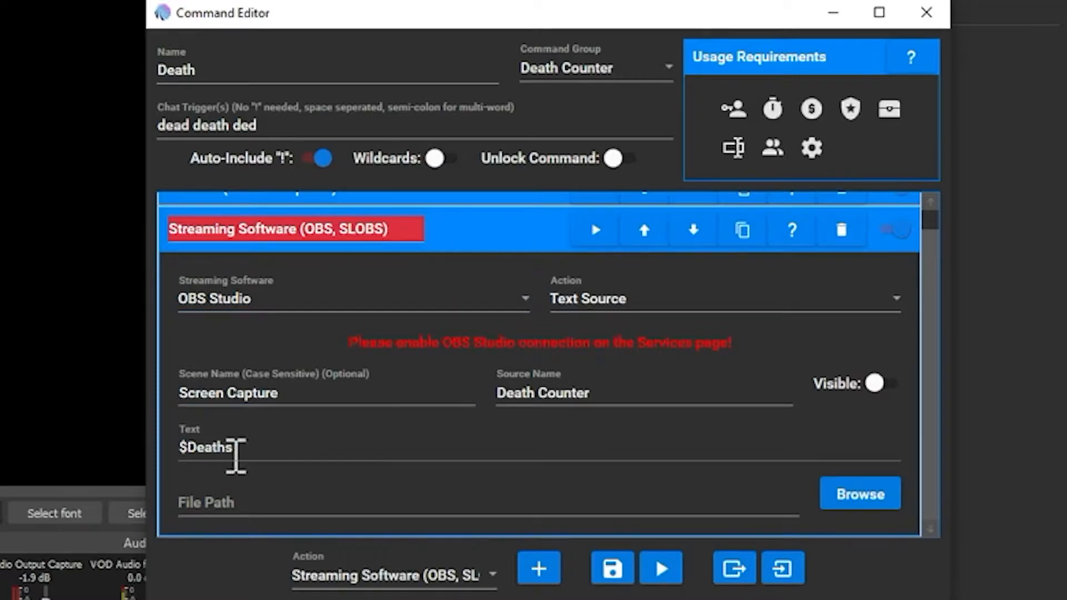
pyautogui.moveTo(233, 447); pyautogui.dragTo(174, 451)
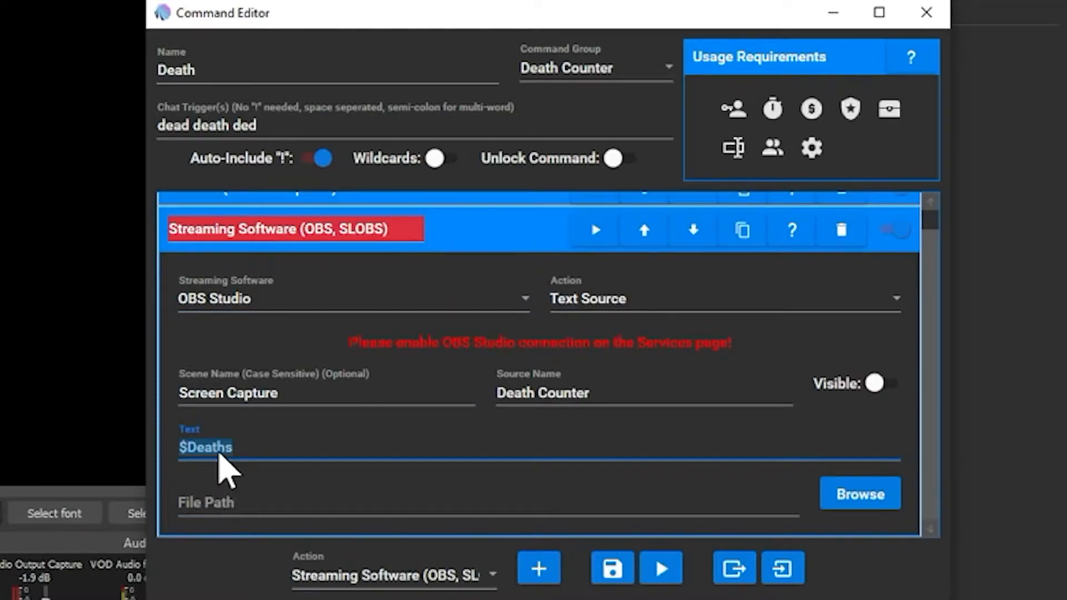
pyautogui.click(271, 452)
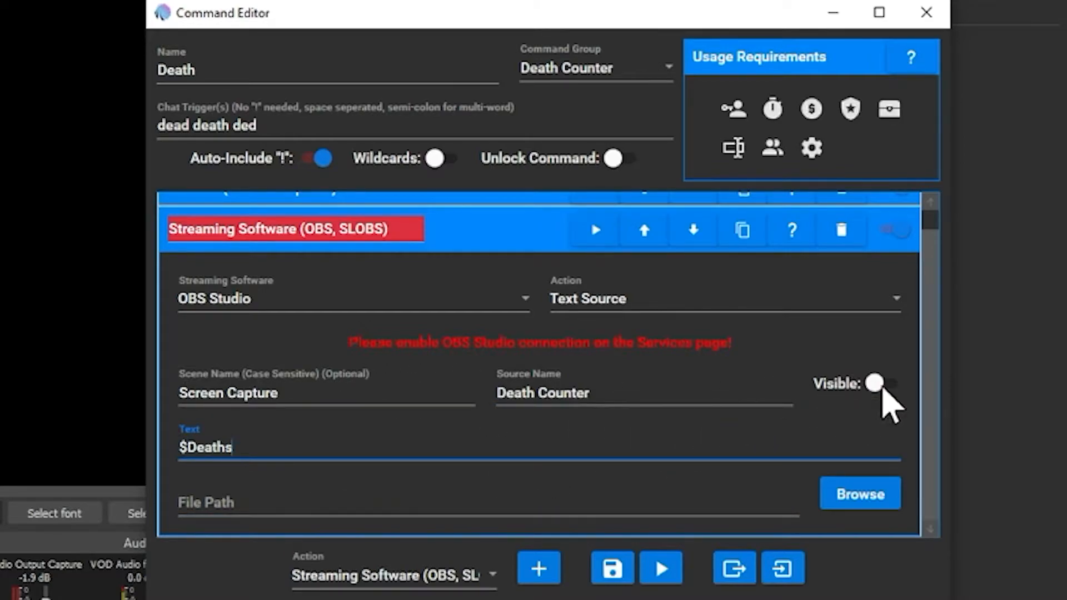
# Step: Make the text source visible and set its file path to D:\Project Files\Tutorial\Death Counter.txt, agreeing to replace the existing file
pyautogui.click(883, 383)
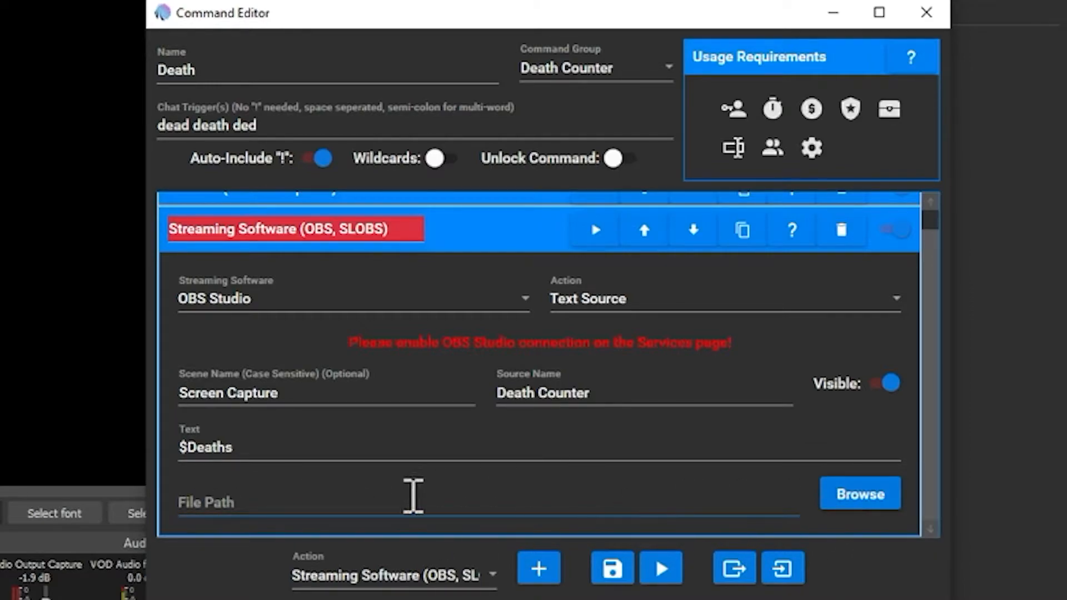
pyautogui.click(454, 498)
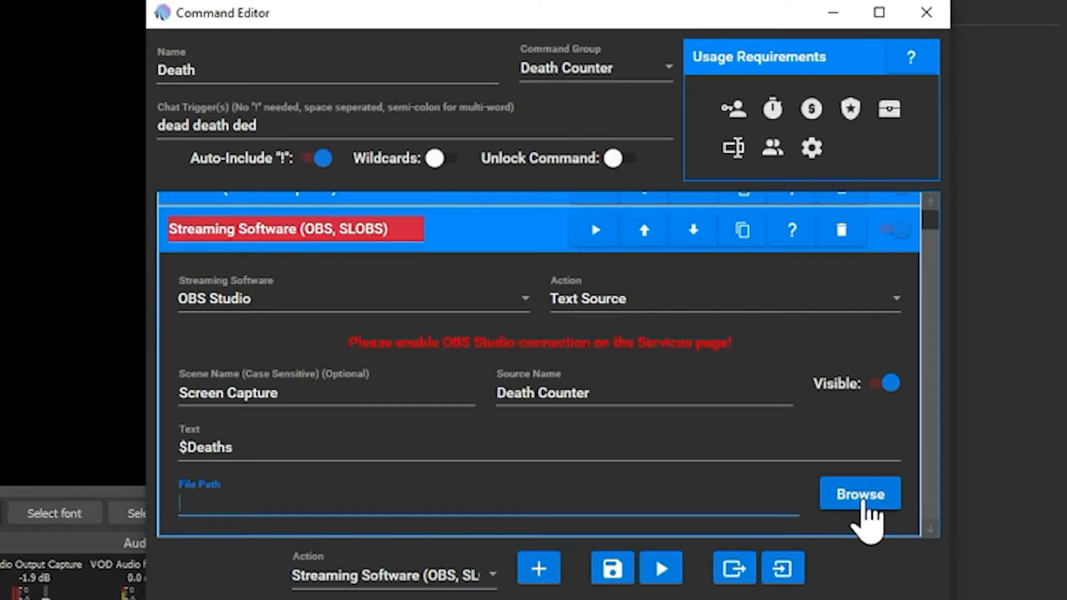
pyautogui.click(856, 500)
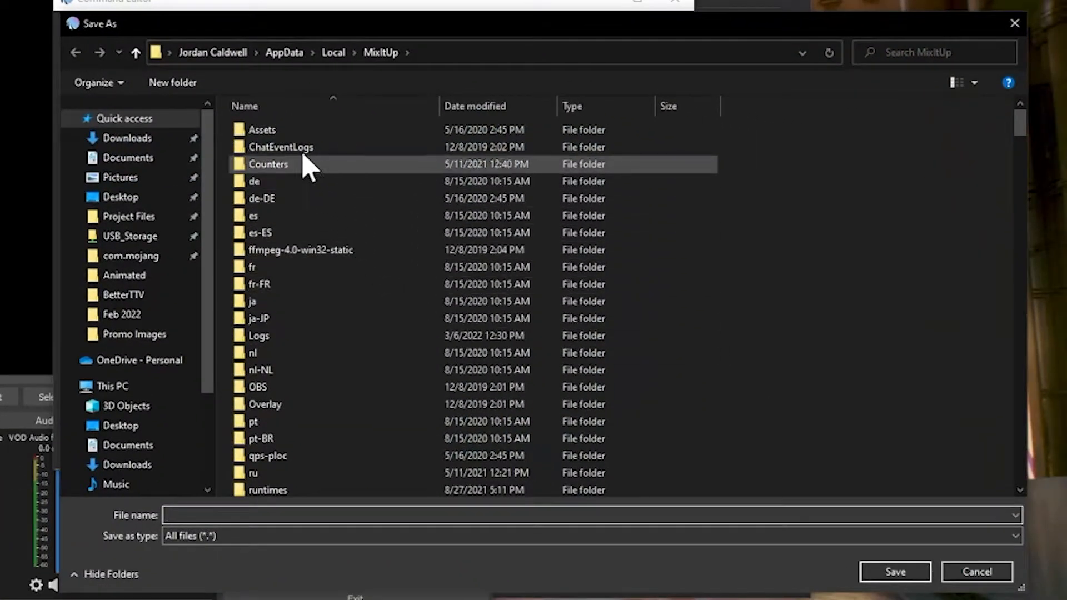
pyautogui.click(140, 219)
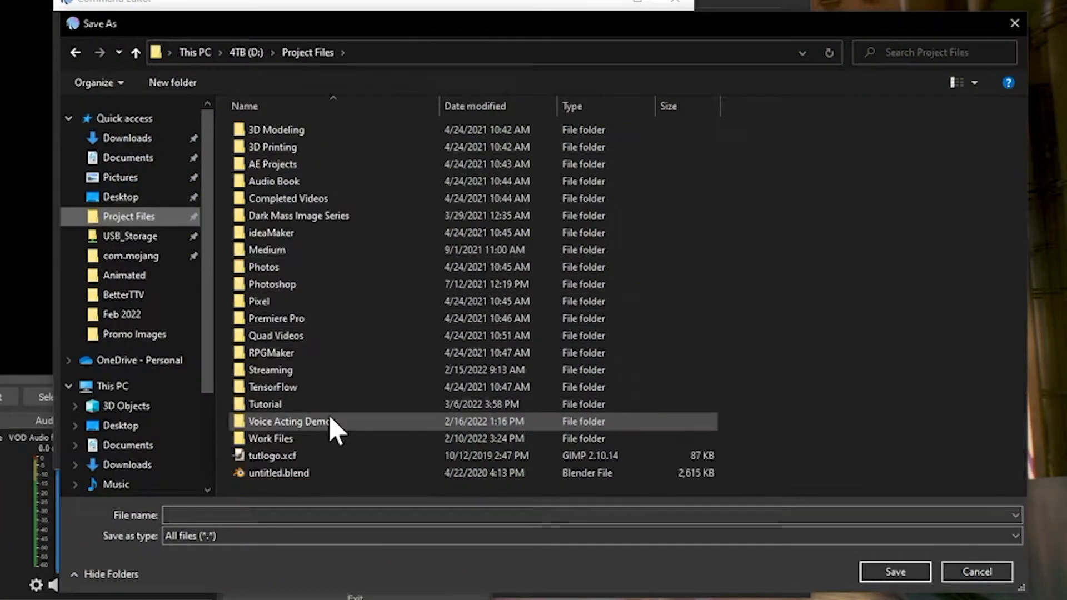
pyautogui.doubleClick(278, 406)
pyautogui.click(289, 134)
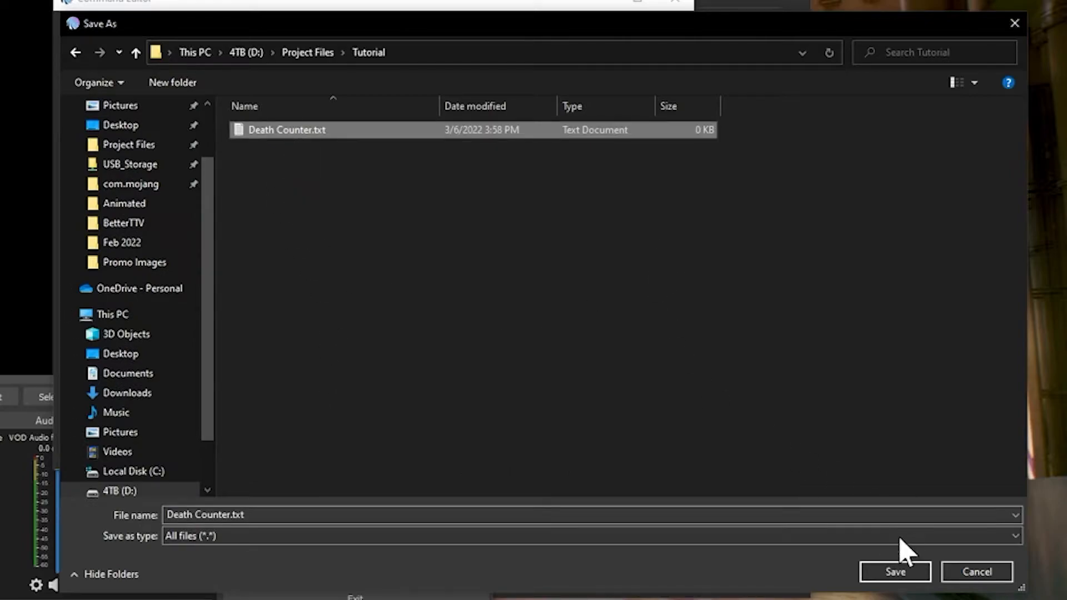
pyautogui.click(896, 575)
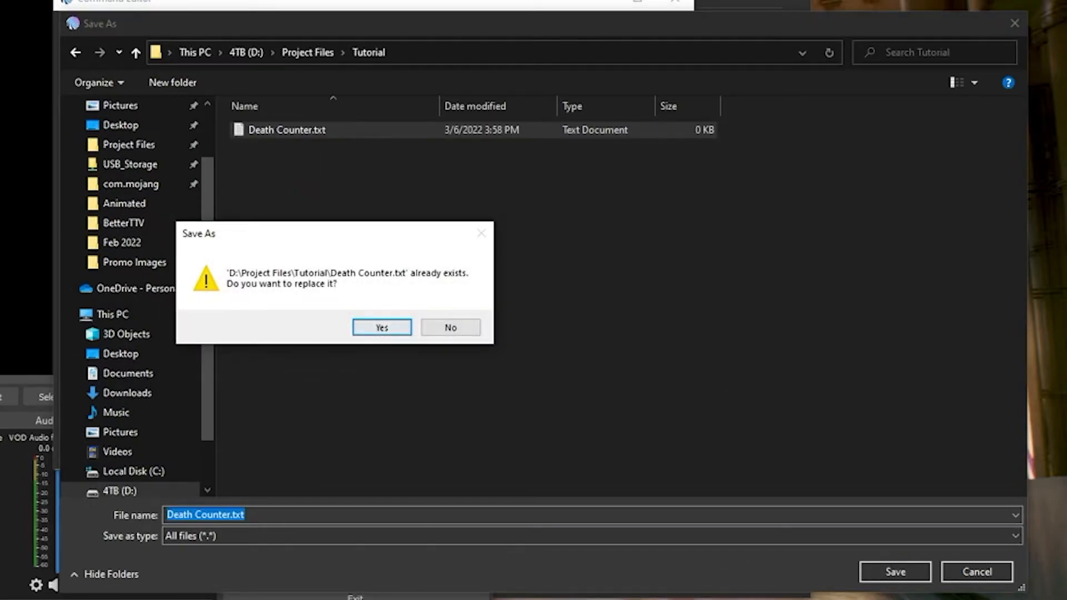
pyautogui.click(383, 333)
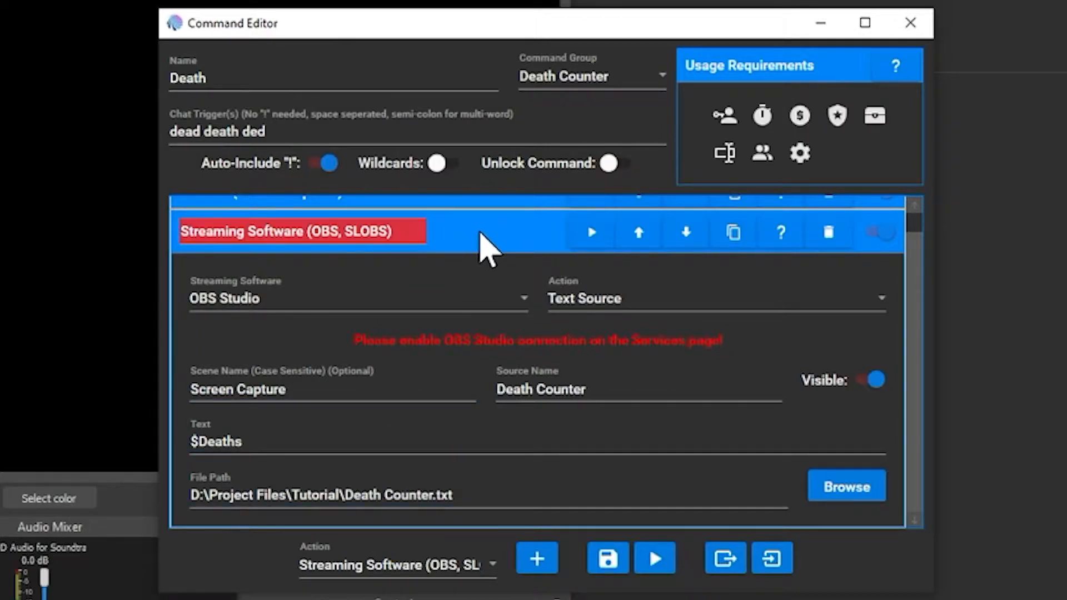
# Step: Collapse the Streaming Software action and add a Chat Message action below it
pyautogui.click(487, 250)
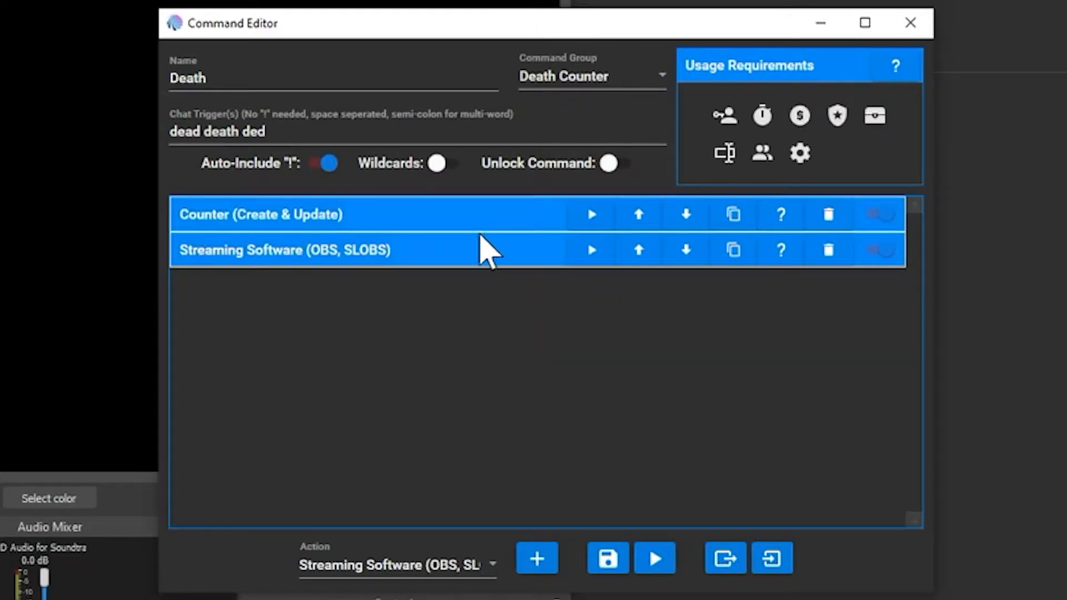
pyautogui.click(491, 565)
pyautogui.scroll(4, 429, 369)
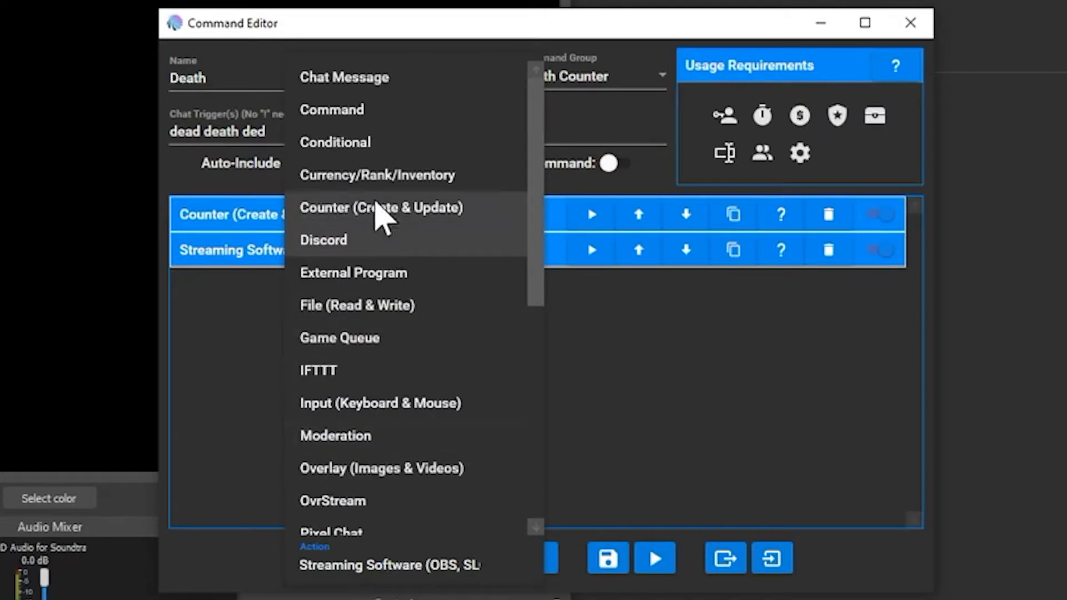
pyautogui.click(389, 83)
pyautogui.click(534, 557)
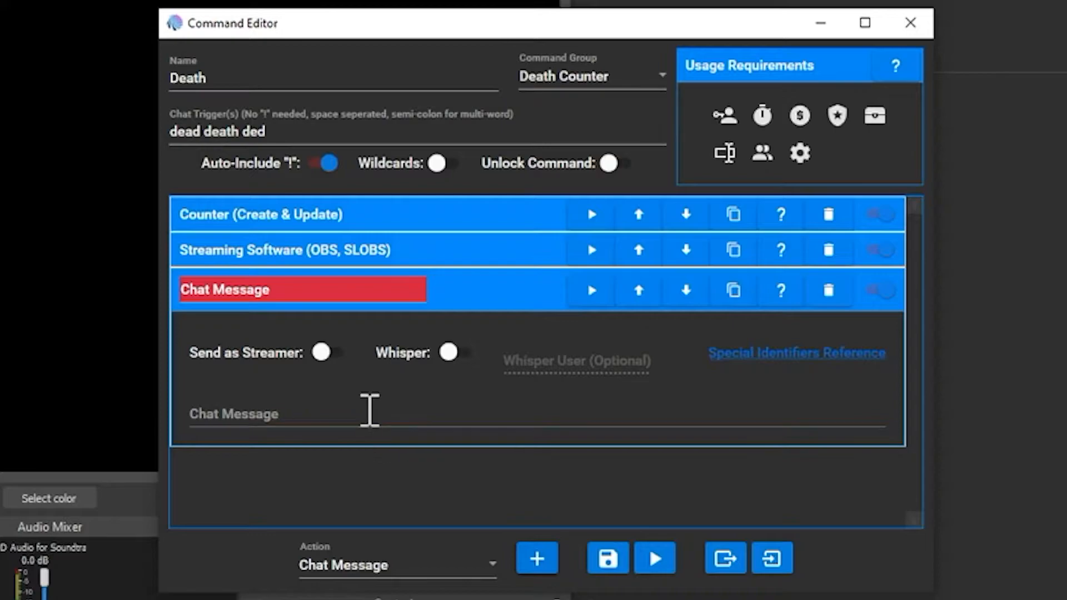
# Step: Set the chat message to "$username updated the death count. Deaths: $Deaths", checking the counter identifier against the Streaming Software action's text
pyautogui.click(369, 411)
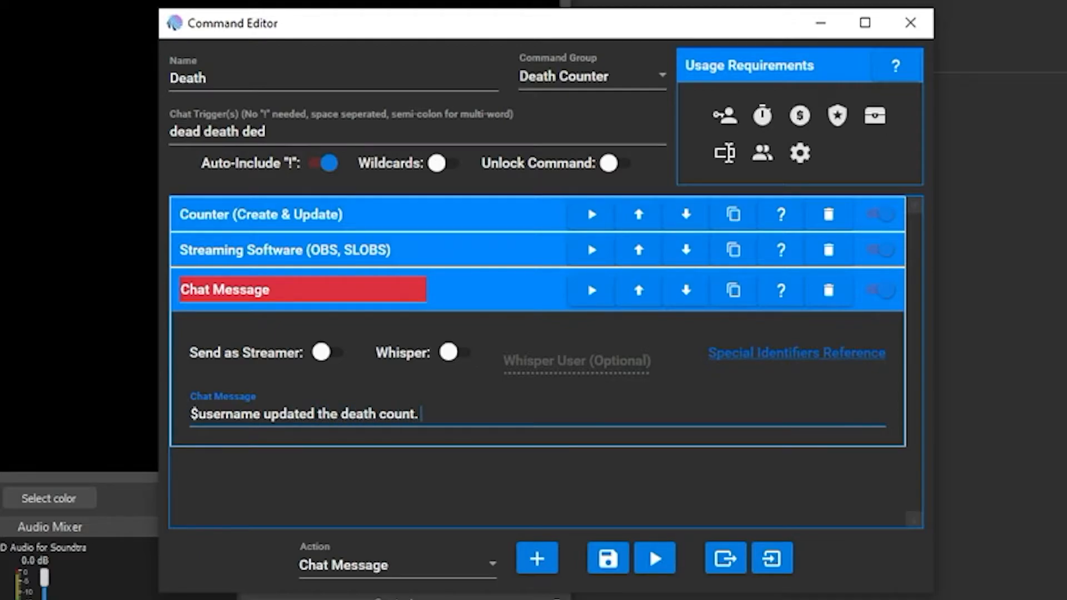
pyautogui.click(442, 251)
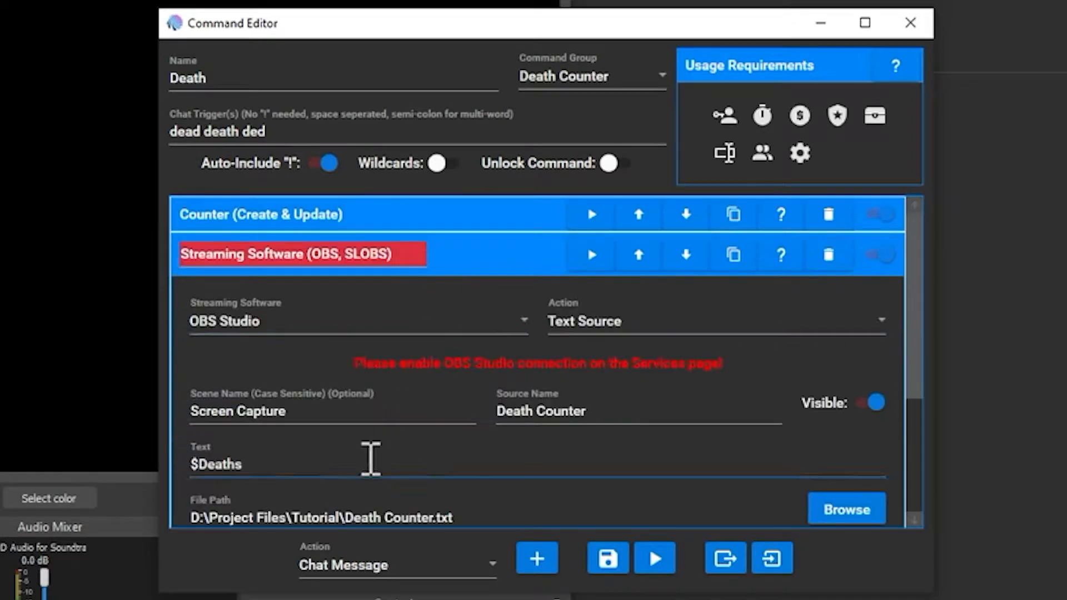
pyautogui.scroll(-1, 295, 500)
pyautogui.click(476, 226)
pyautogui.click(483, 414)
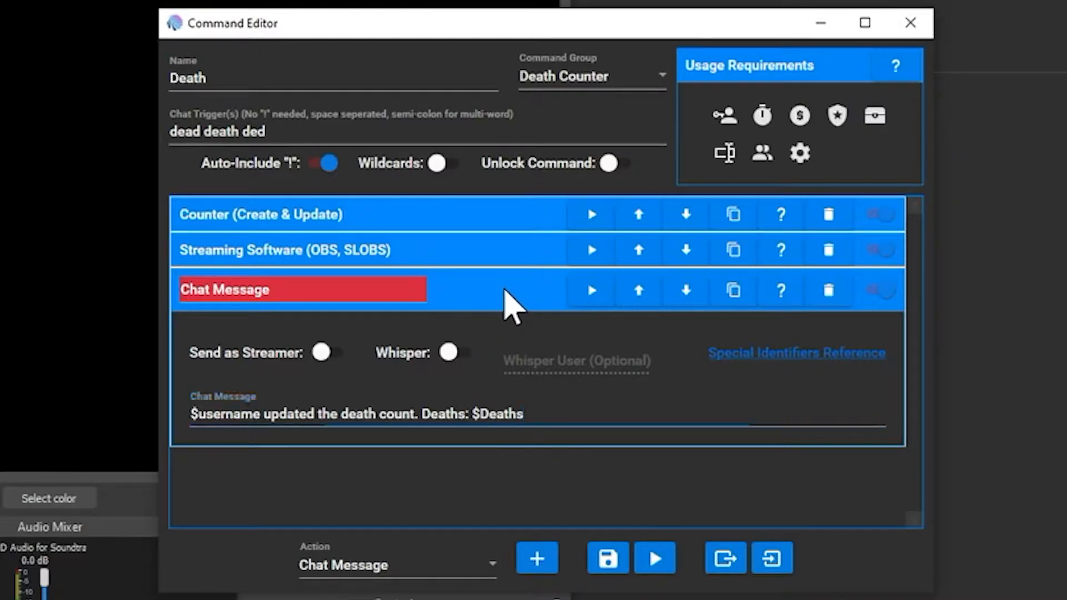
# Step: Collapse the Chat Message action and reopen the Streaming Software action to examine its OBS Studio connection notice
pyautogui.click(508, 294)
pyautogui.click(476, 253)
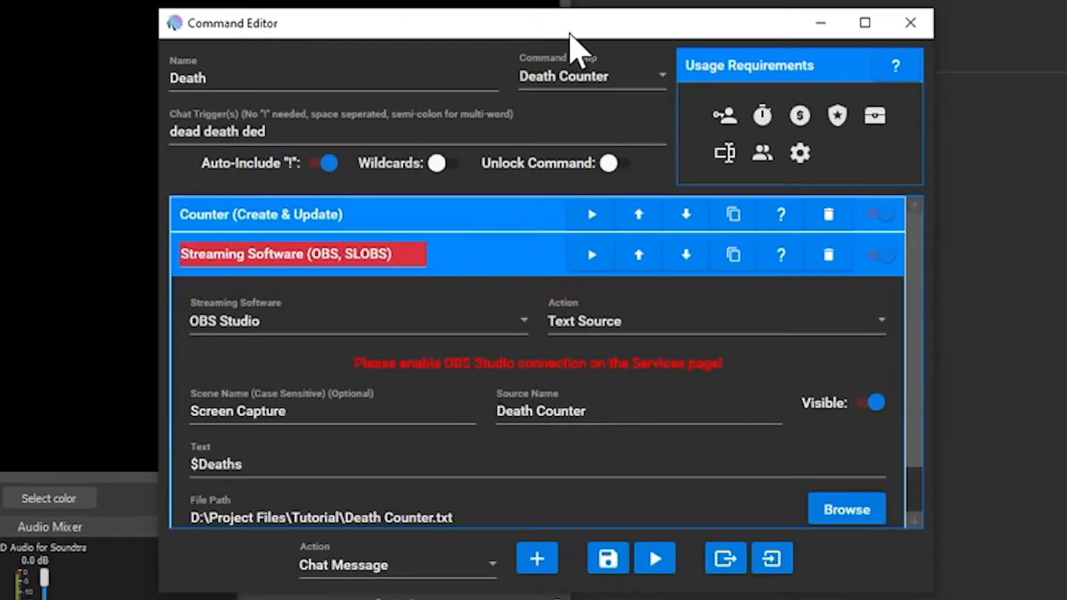
pyautogui.moveTo(828, 543); pyautogui.dragTo(828, 599)
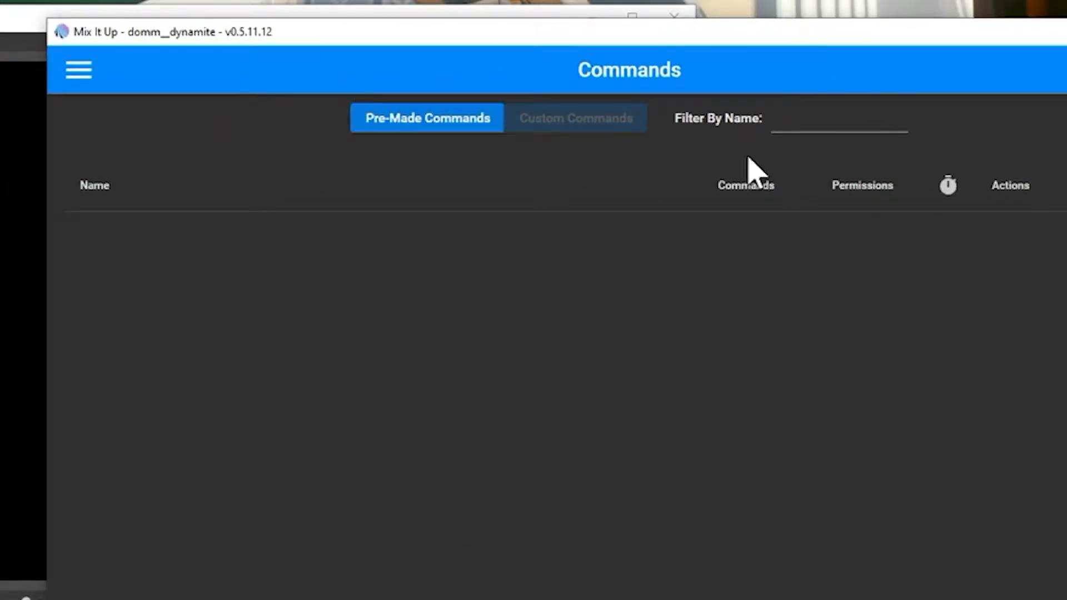
# Step: Go to the Services page, expand OBS Studio and connect it with the prefilled IP address and no password
pyautogui.click(75, 80)
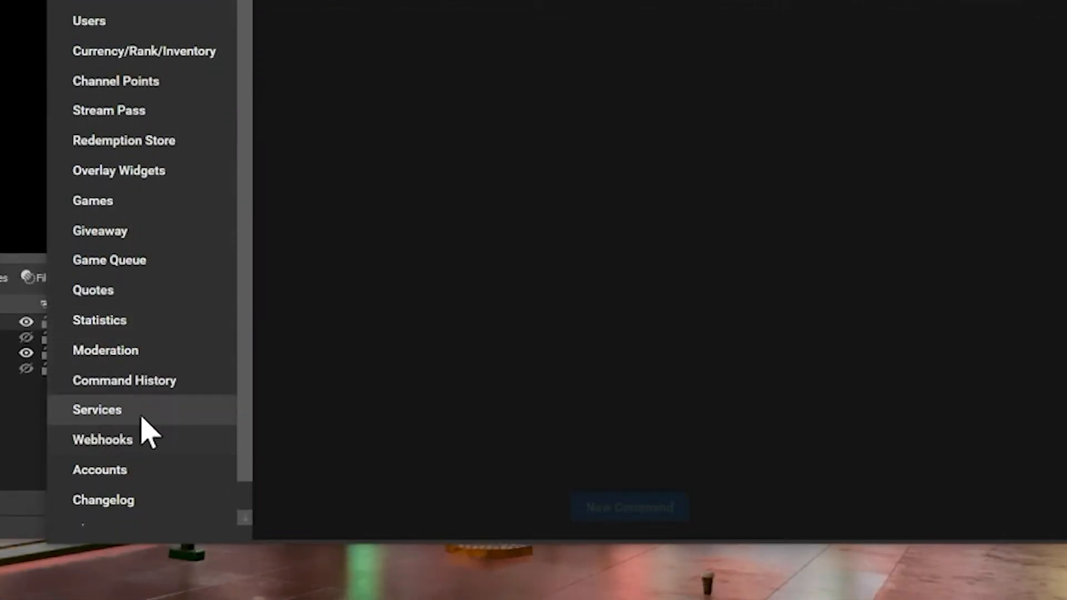
pyautogui.click(142, 418)
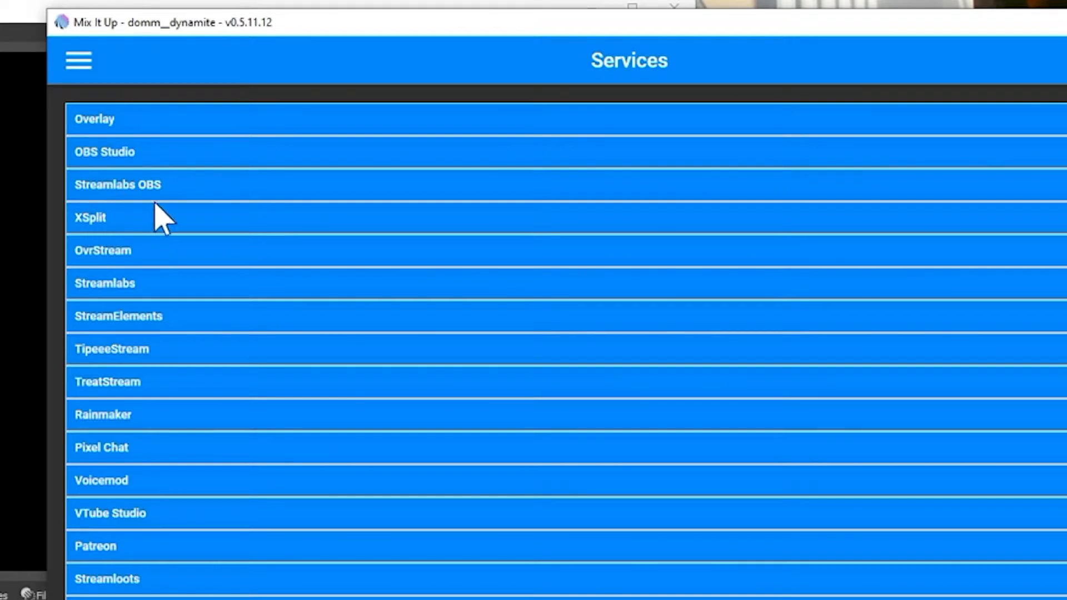
pyautogui.click(251, 193)
pyautogui.click(355, 189)
pyautogui.click(214, 158)
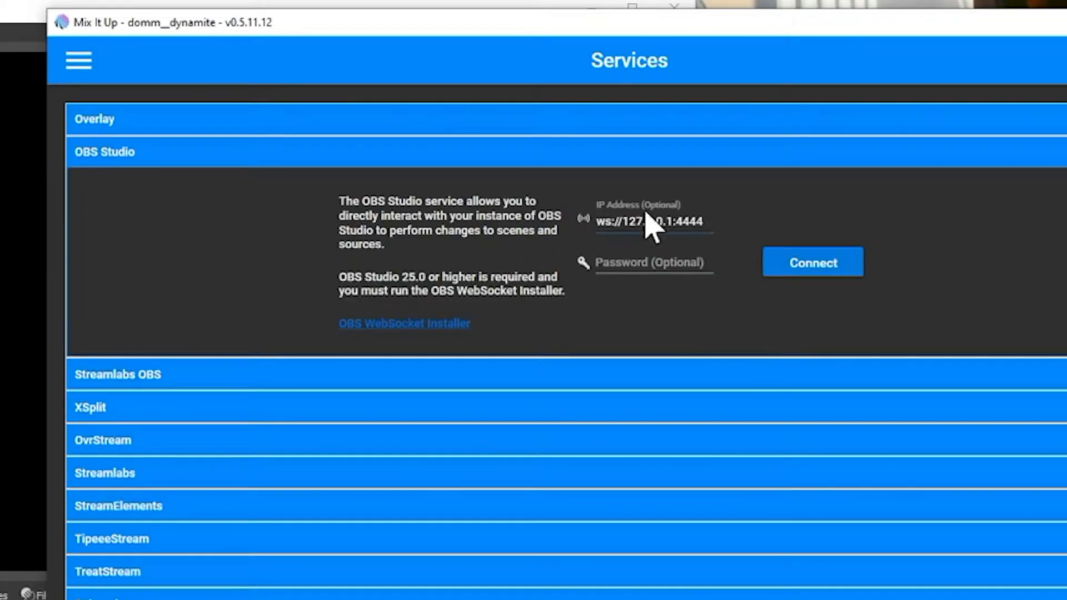
pyautogui.click(822, 276)
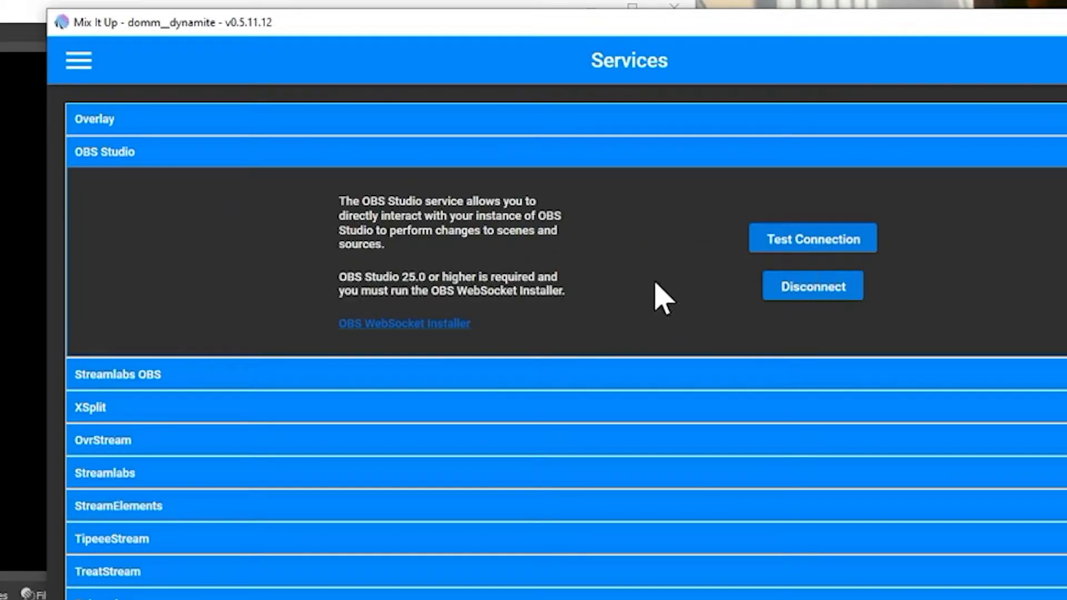
# Step: Test the OBS Studio connection, dismiss the result message and collapse the OBS Studio section
pyautogui.click(828, 240)
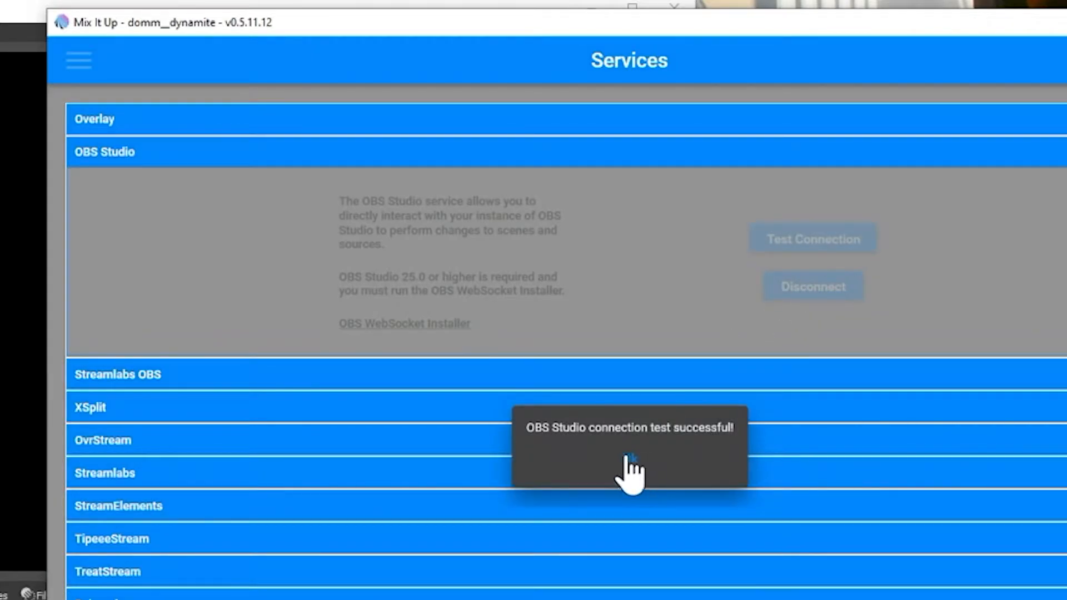
pyautogui.click(628, 462)
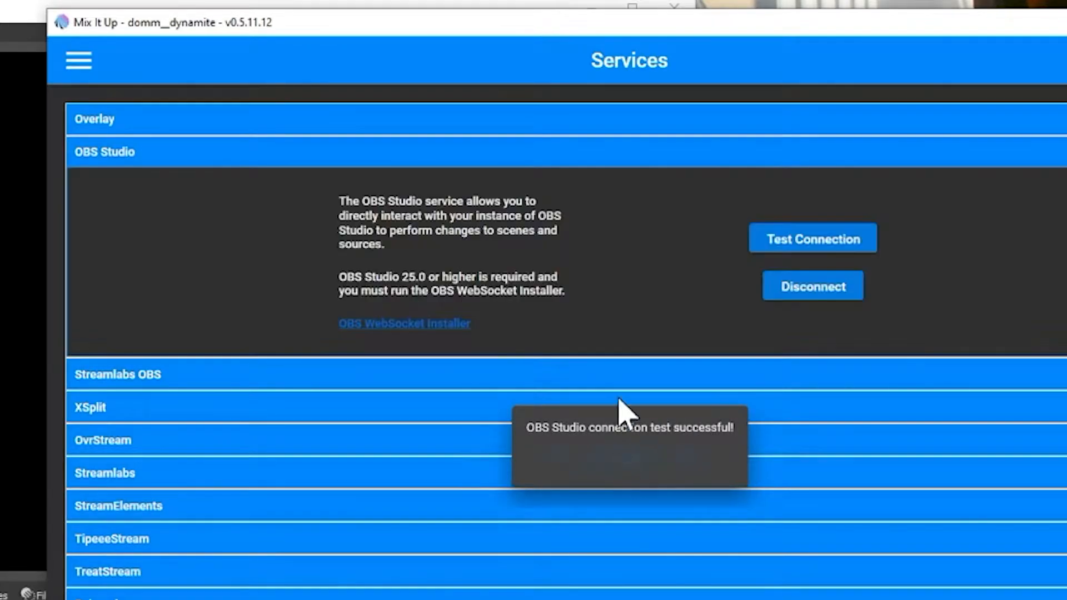
pyautogui.click(155, 155)
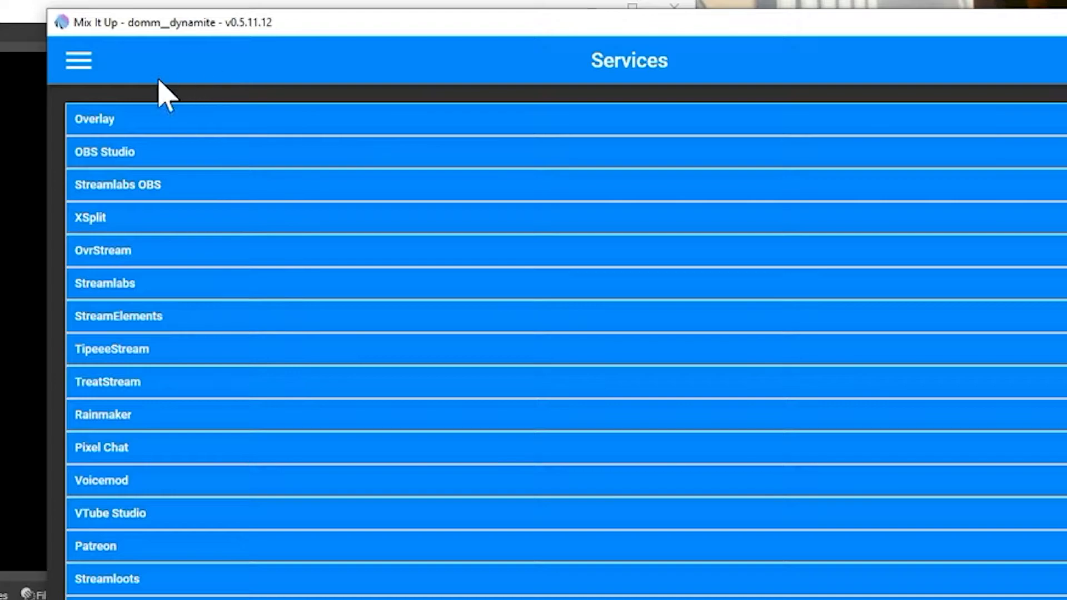
# Step: Reopen the Death command from the Commands page, review its streaming, chat message and counter actions, and save it
pyautogui.click(83, 62)
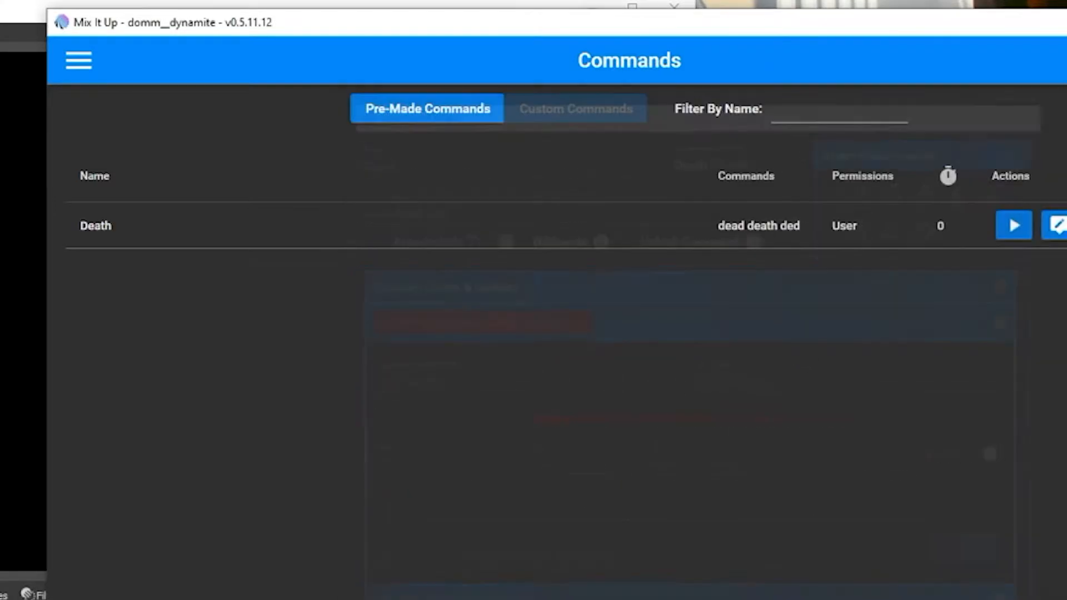
pyautogui.click(1056, 227)
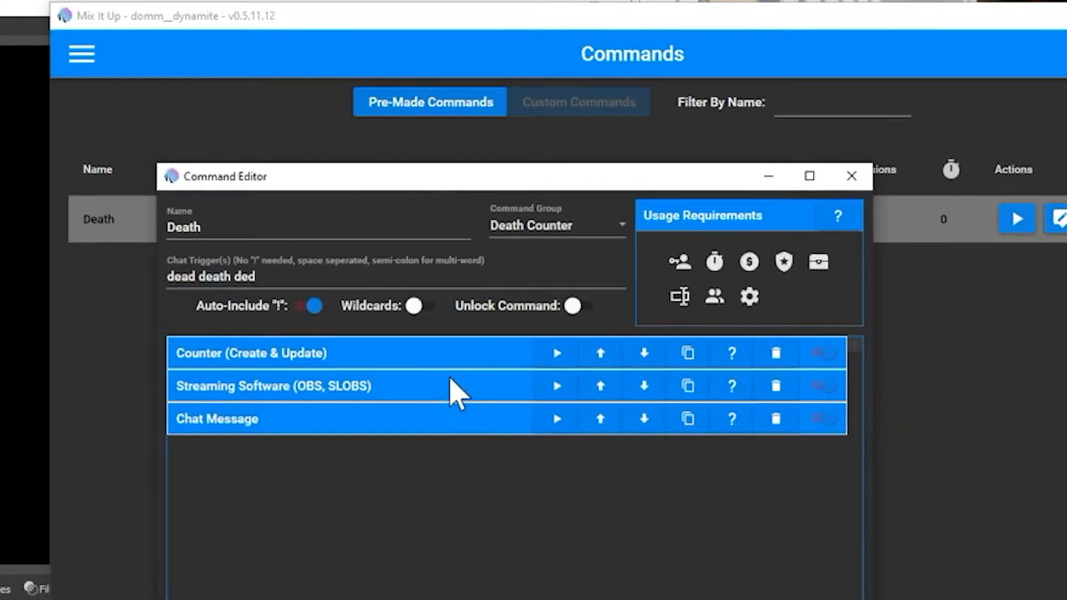
pyautogui.click(452, 390)
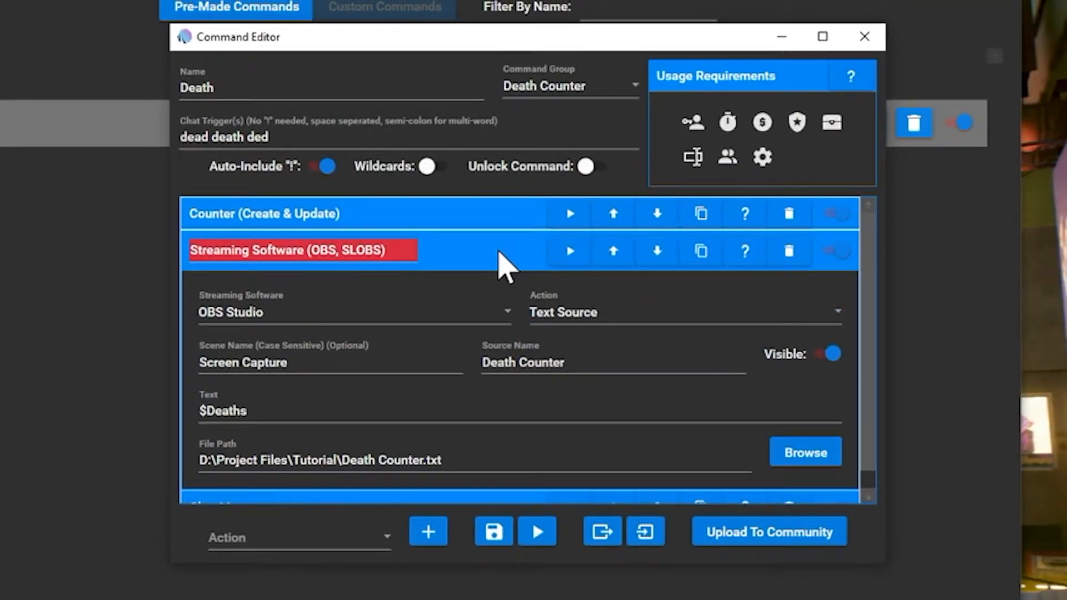
pyautogui.click(496, 262)
pyautogui.click(478, 286)
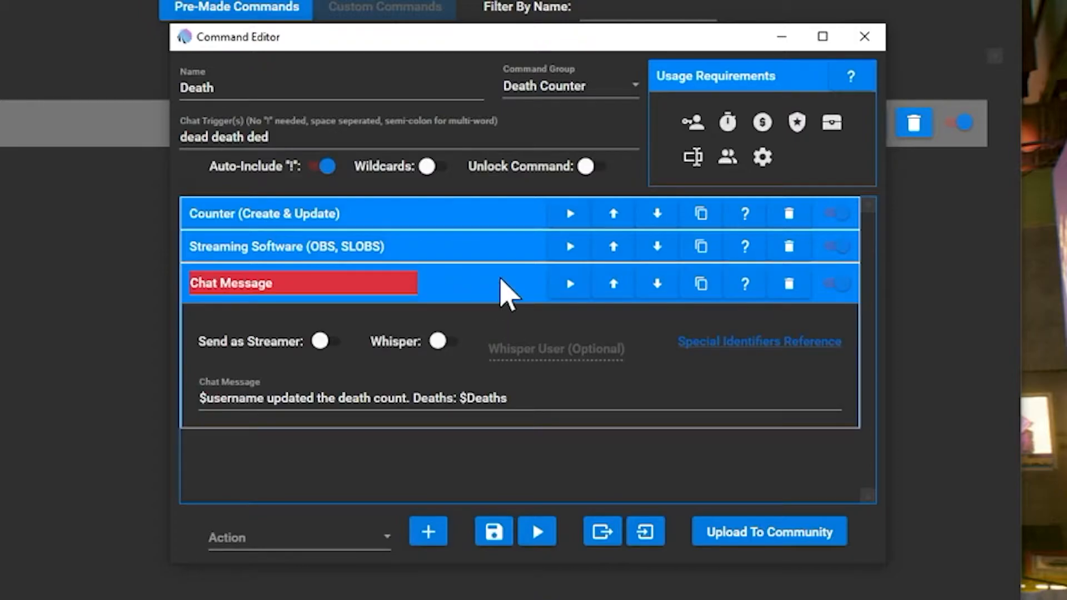
pyautogui.click(498, 281)
pyautogui.click(472, 217)
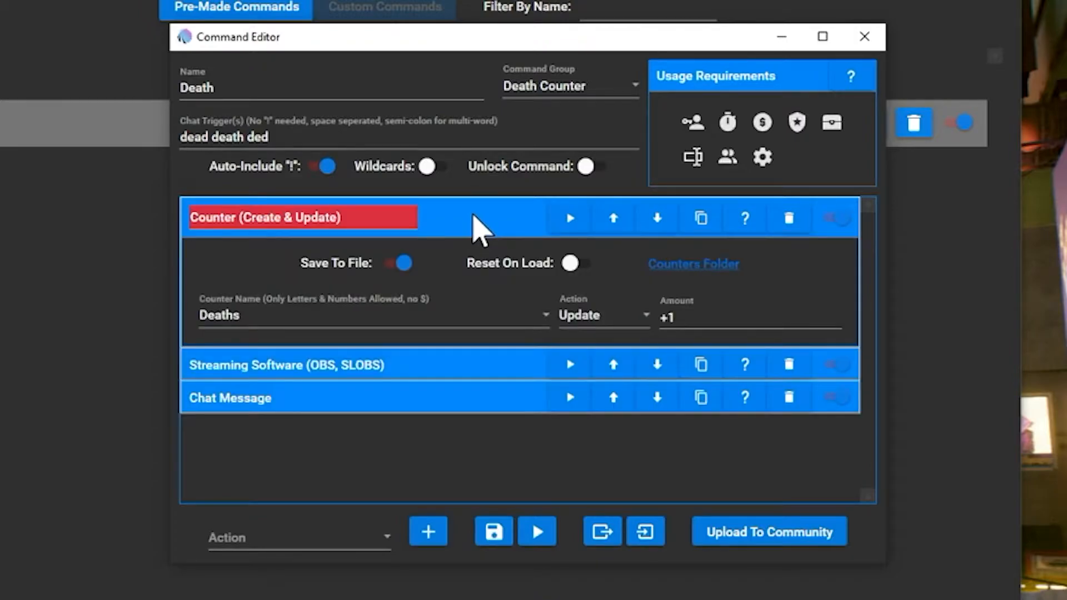
pyautogui.click(480, 226)
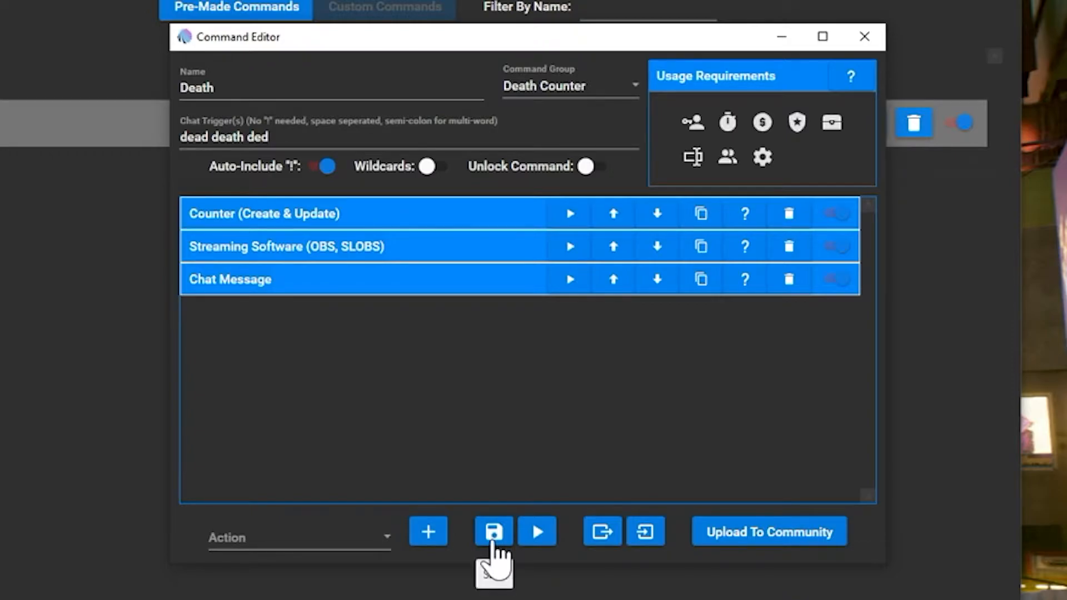
pyautogui.click(492, 548)
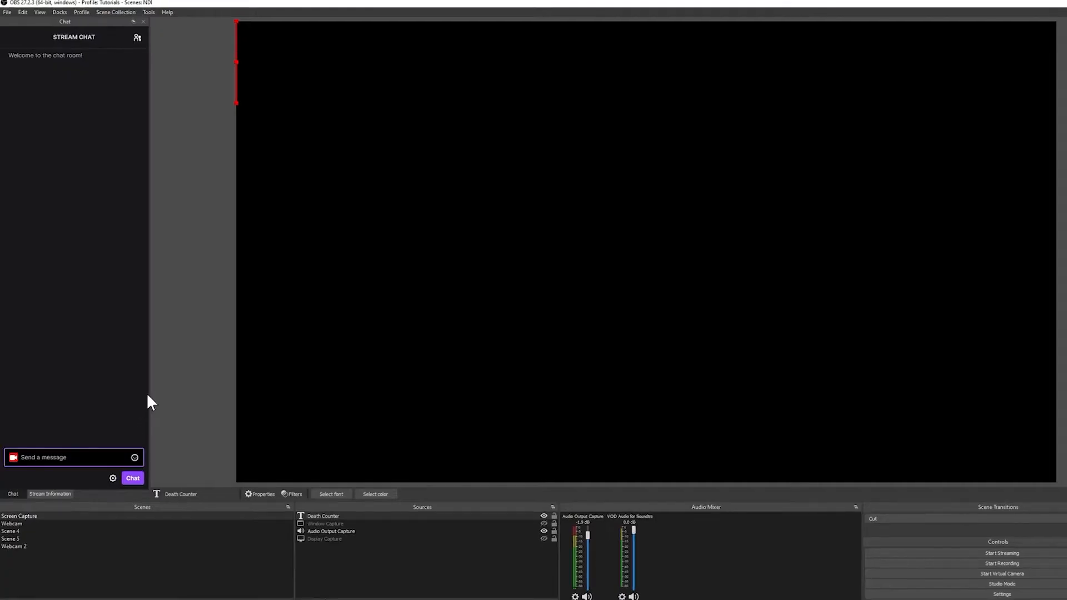
# Step: In OBS, widen the stream chat dock and send !dead in chat to test the command
pyautogui.moveTo(149, 394); pyautogui.dragTo(302, 410)
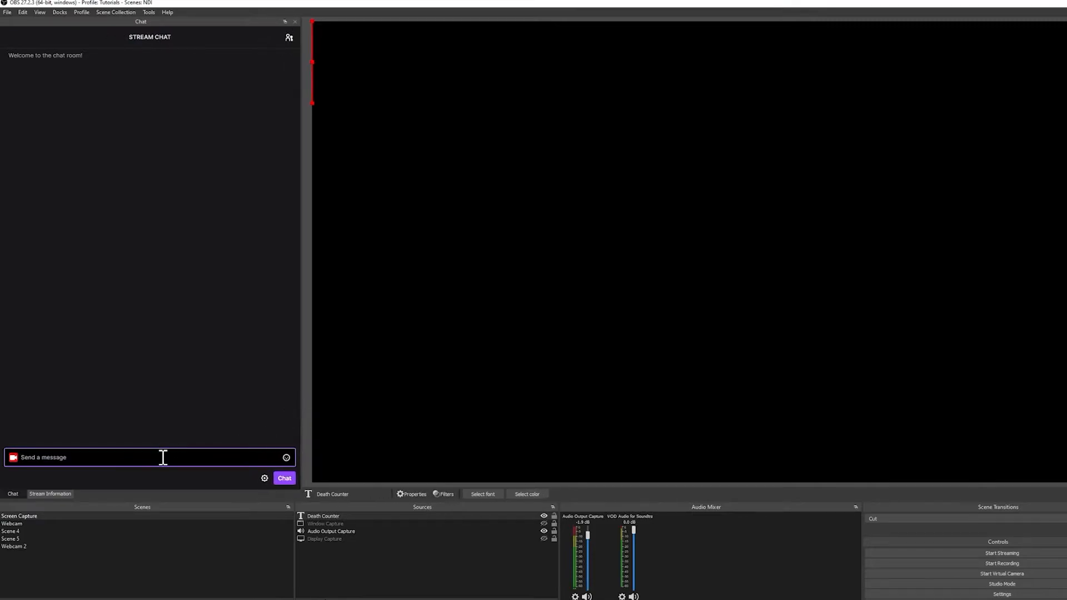
pyautogui.write('!dead')
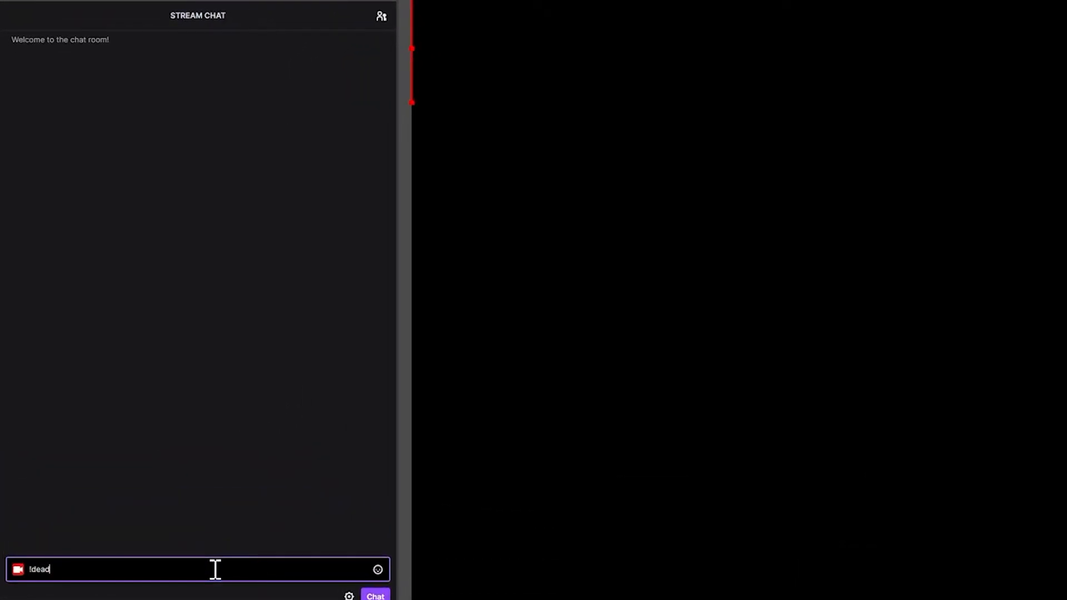
pyautogui.press('Return')
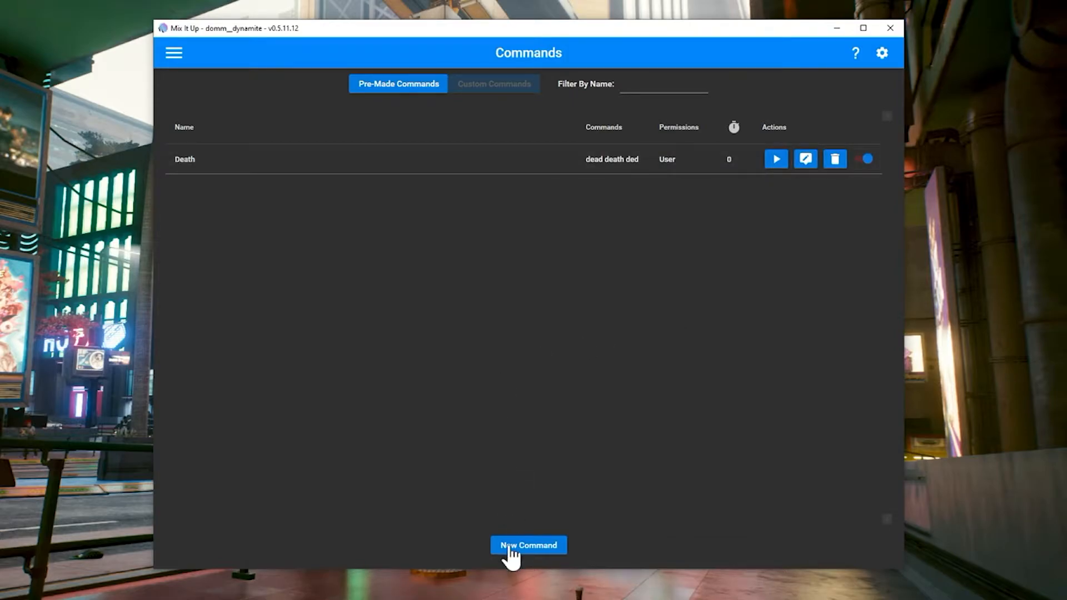
# Step: In Mix It Up, create a new command named Set Death Count and assign it to the Death Counter command group
pyautogui.click(517, 547)
pyautogui.click(329, 163)
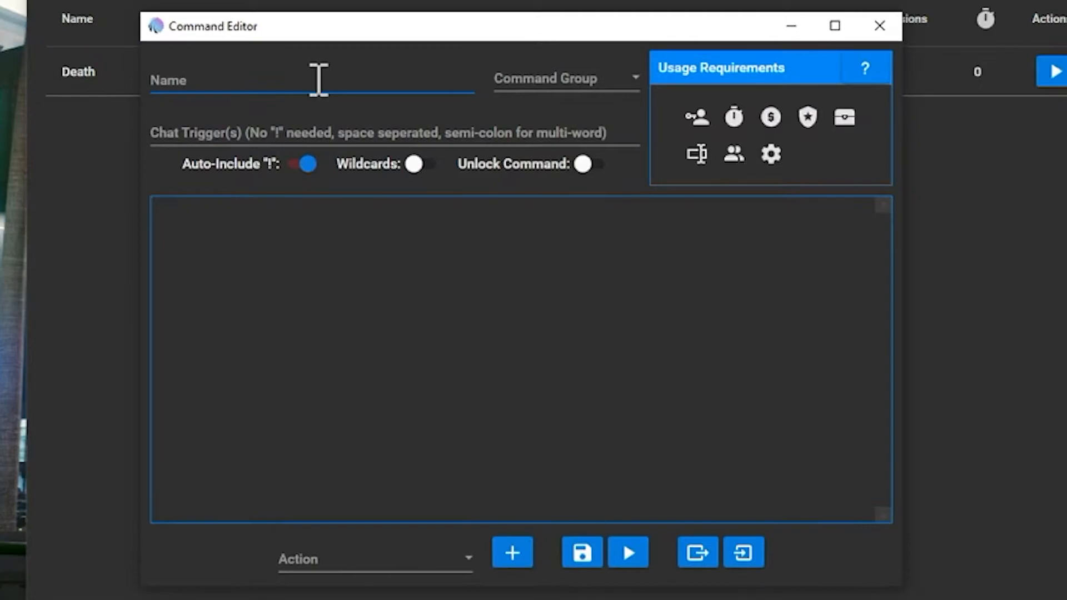
pyautogui.write('Set Death Count')
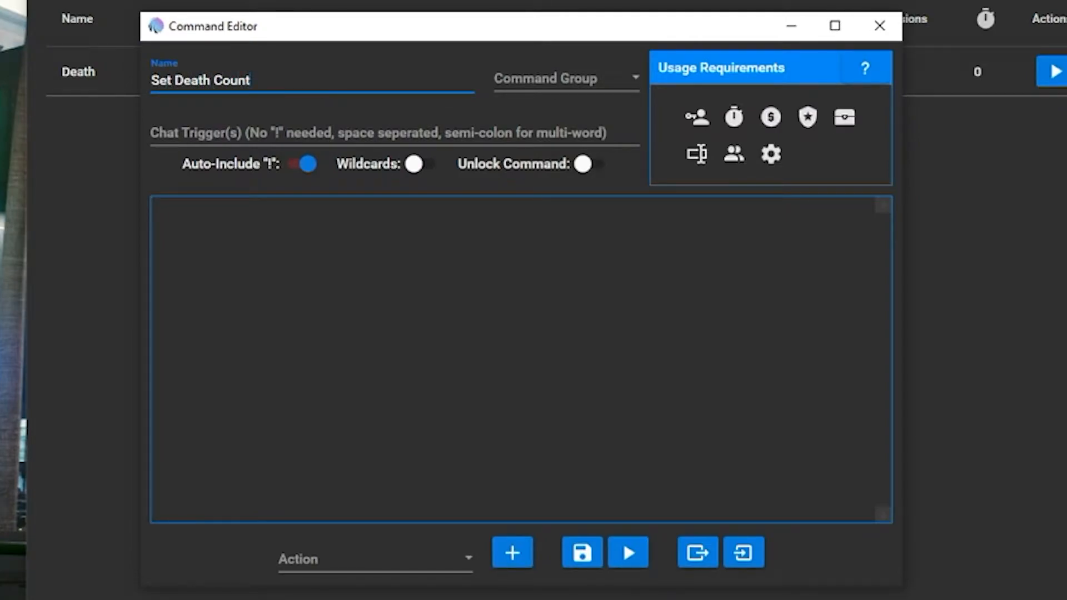
pyautogui.moveTo(592, 25); pyautogui.dragTo(661, 68)
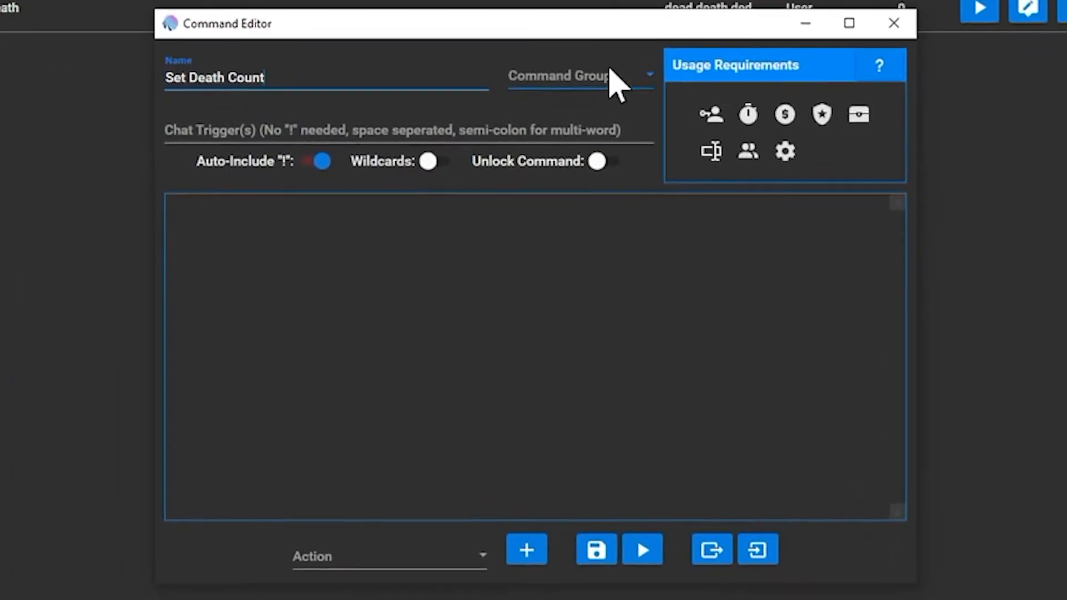
pyautogui.click(571, 104)
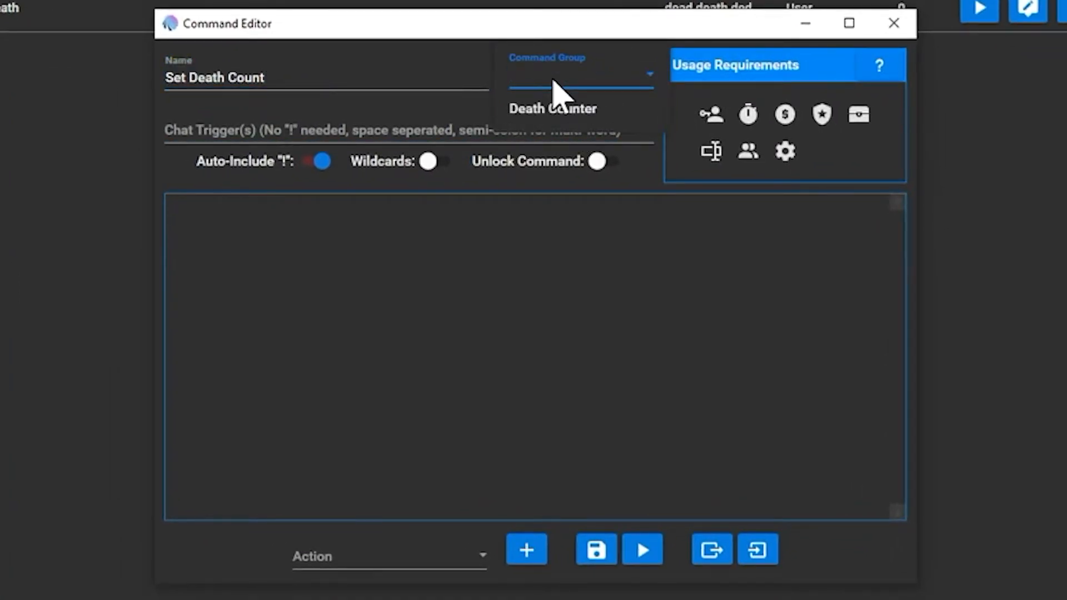
pyautogui.click(561, 111)
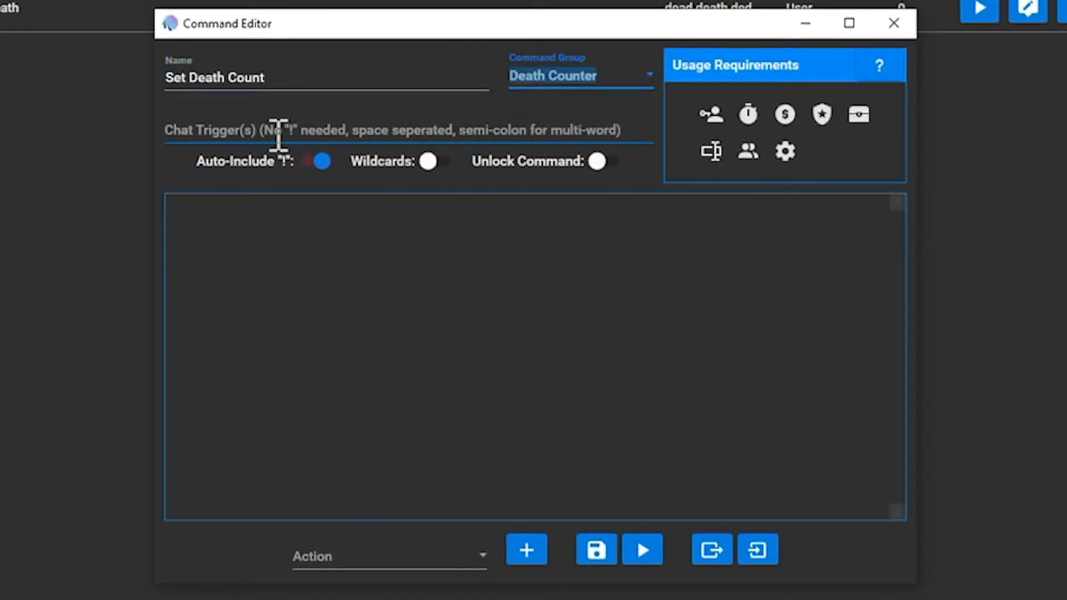
# Step: Set the new command's chat triggers to setdeathcount and deathcountset
pyautogui.click(278, 133)
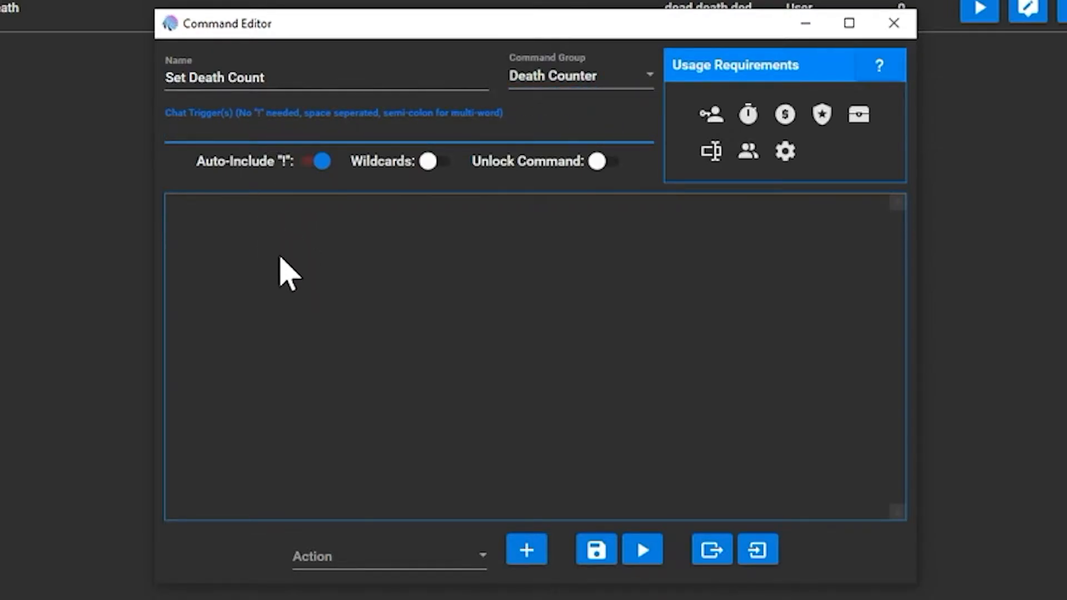
pyautogui.write('setdeathcount')
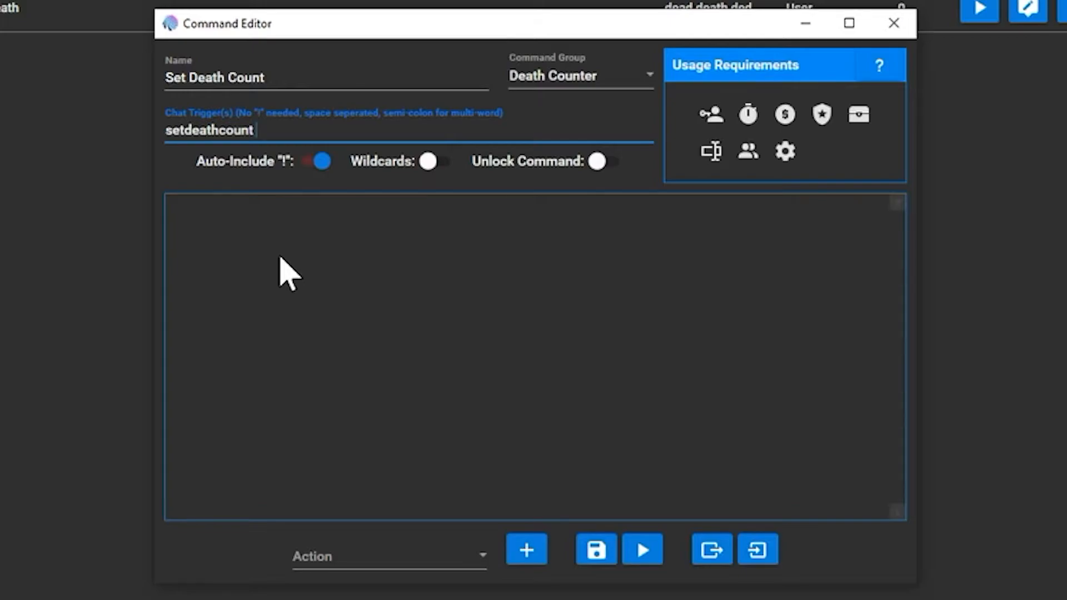
pyautogui.write('deathcountset')
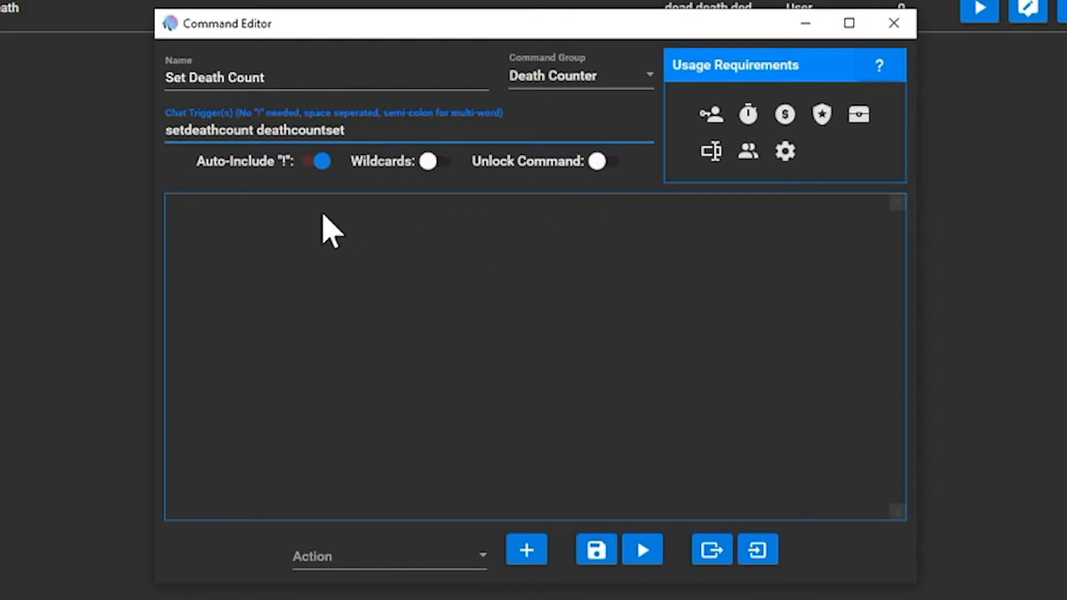
pyautogui.click(515, 286)
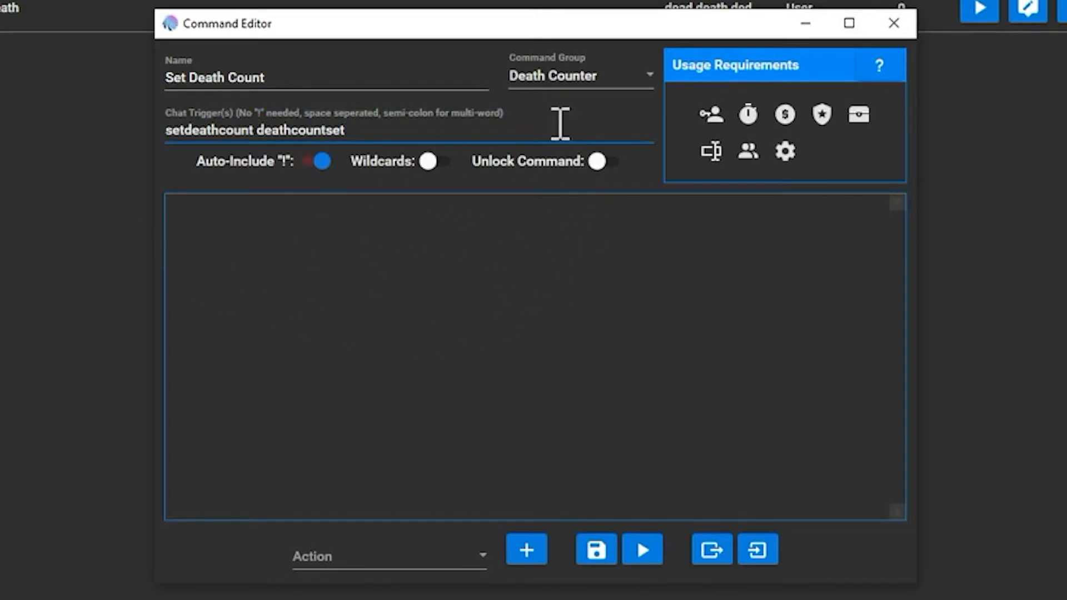
# Step: Add a Counter (Create & Update) action to the Set Death Count command and turn on Save To File
pyautogui.click(464, 555)
pyautogui.scroll(-4, 386, 150)
pyautogui.scroll(4, 379, 140)
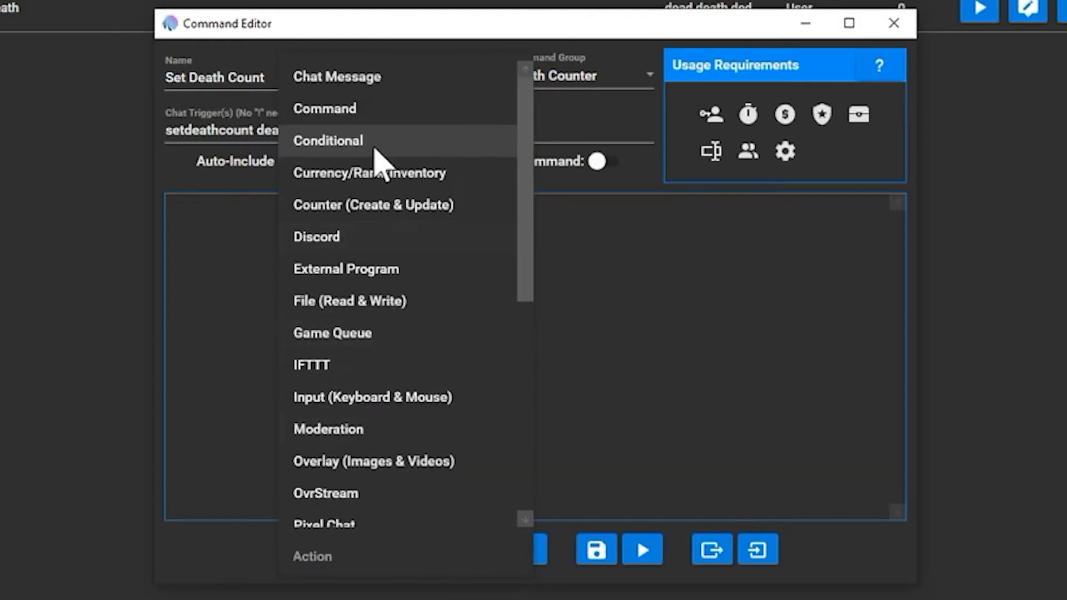
pyautogui.click(386, 203)
pyautogui.click(525, 550)
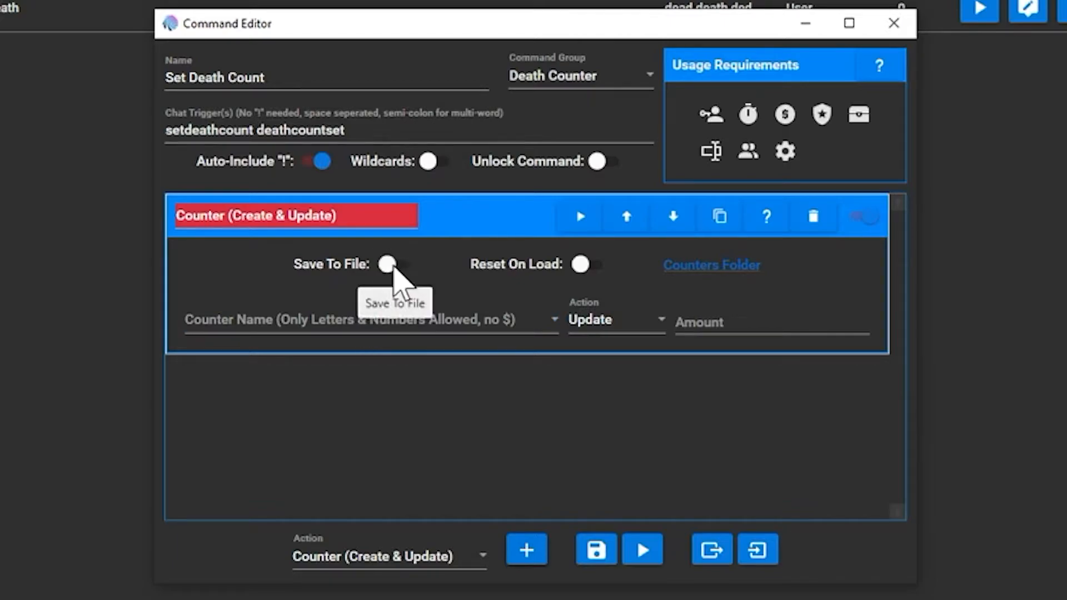
pyautogui.click(394, 266)
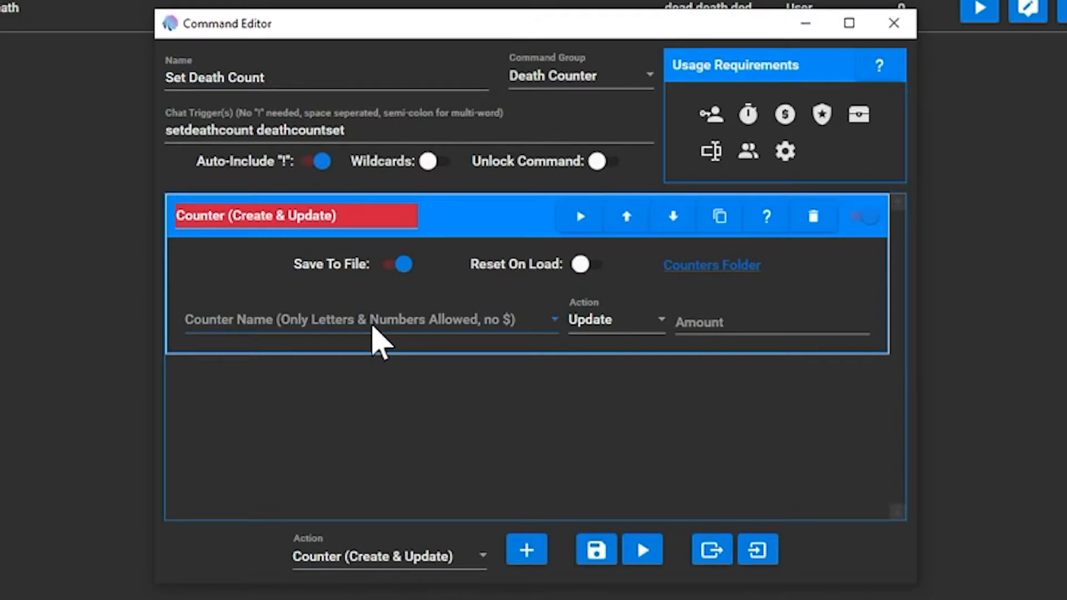
# Step: Choose the Deaths counter for the counter action and change its operation to Set
pyautogui.click(371, 328)
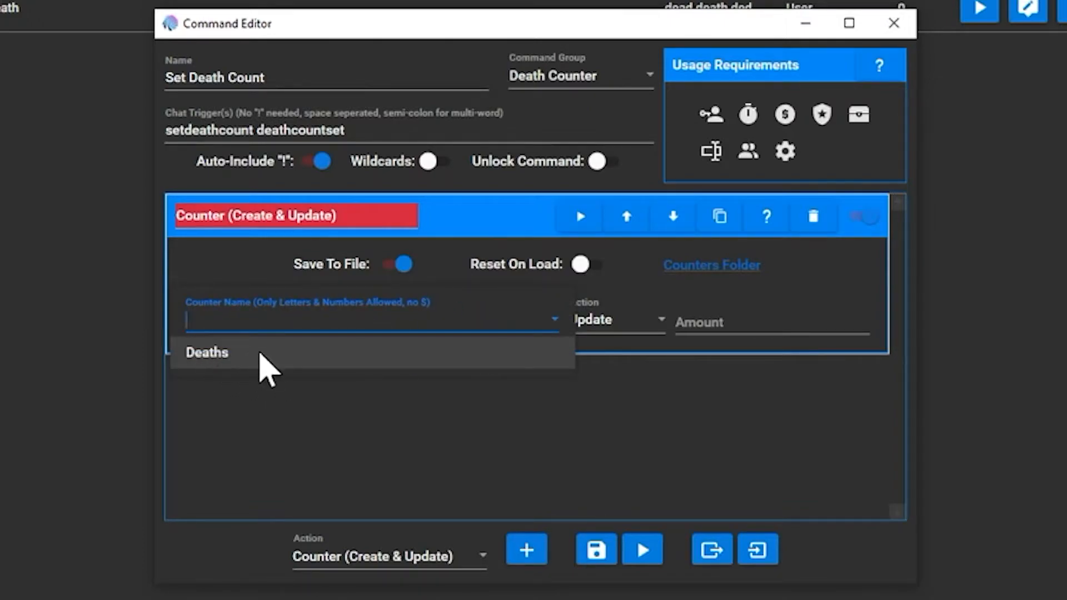
pyautogui.click(217, 353)
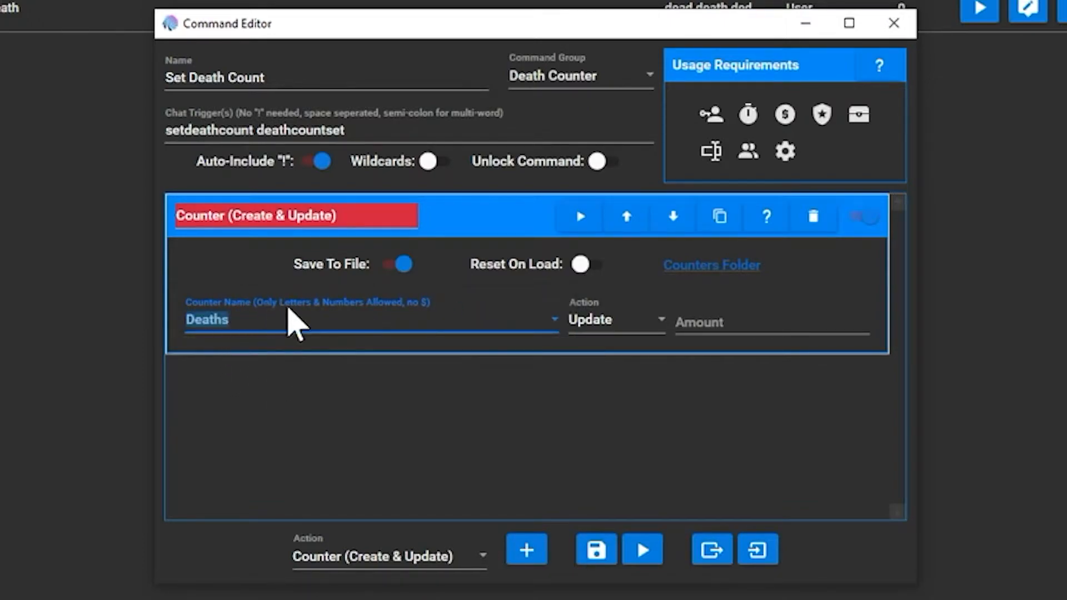
pyautogui.click(634, 323)
pyautogui.click(613, 389)
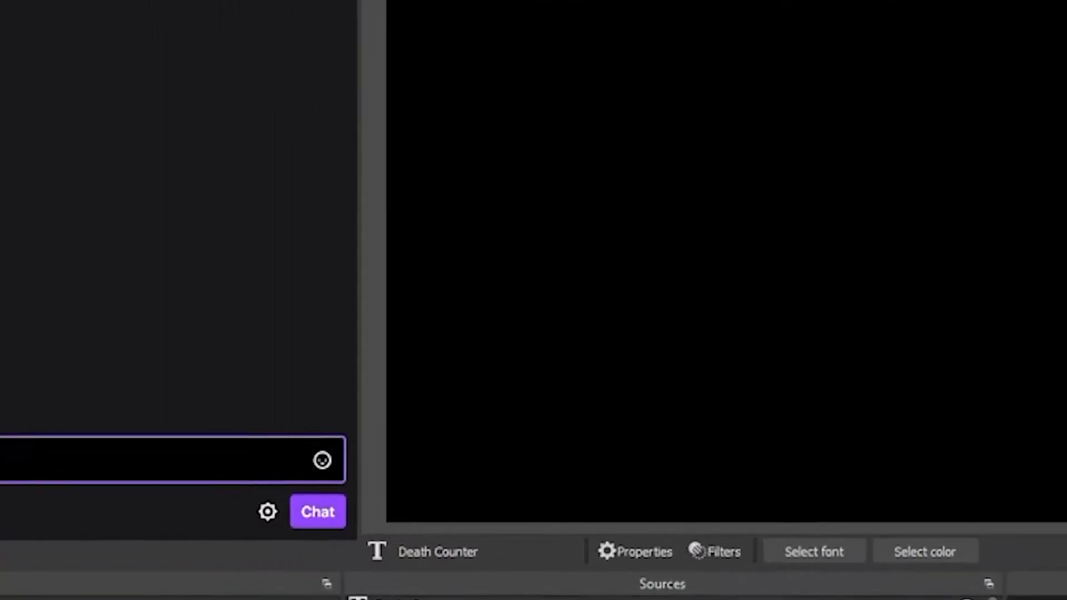
# Step: In the OBS stream chat, draft the message !setdeathcount 41 and clear it without sending
pyautogui.write('!set')
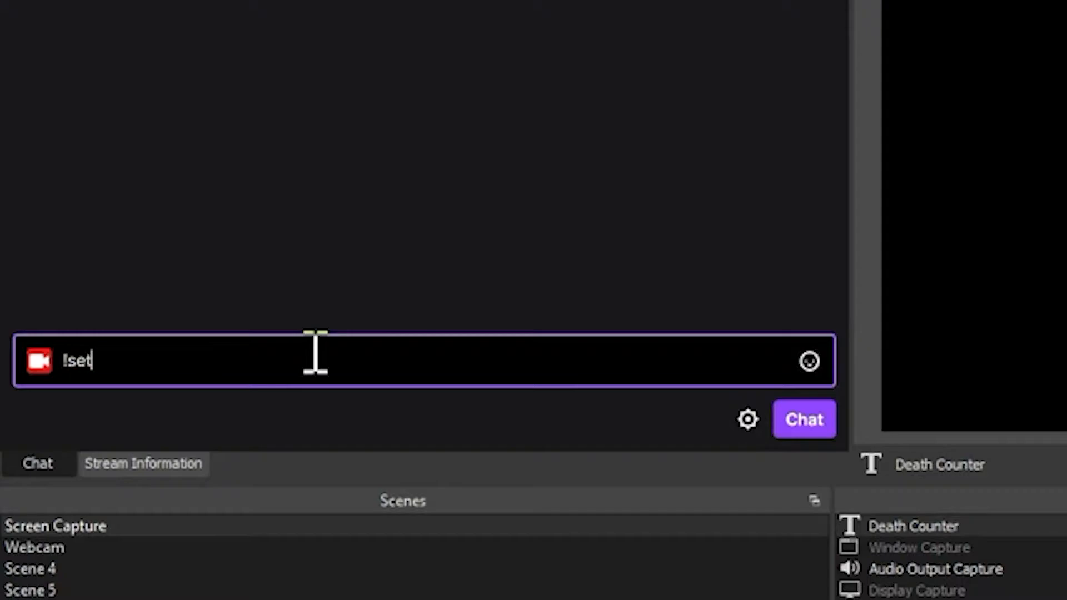
pyautogui.write('deathcount')
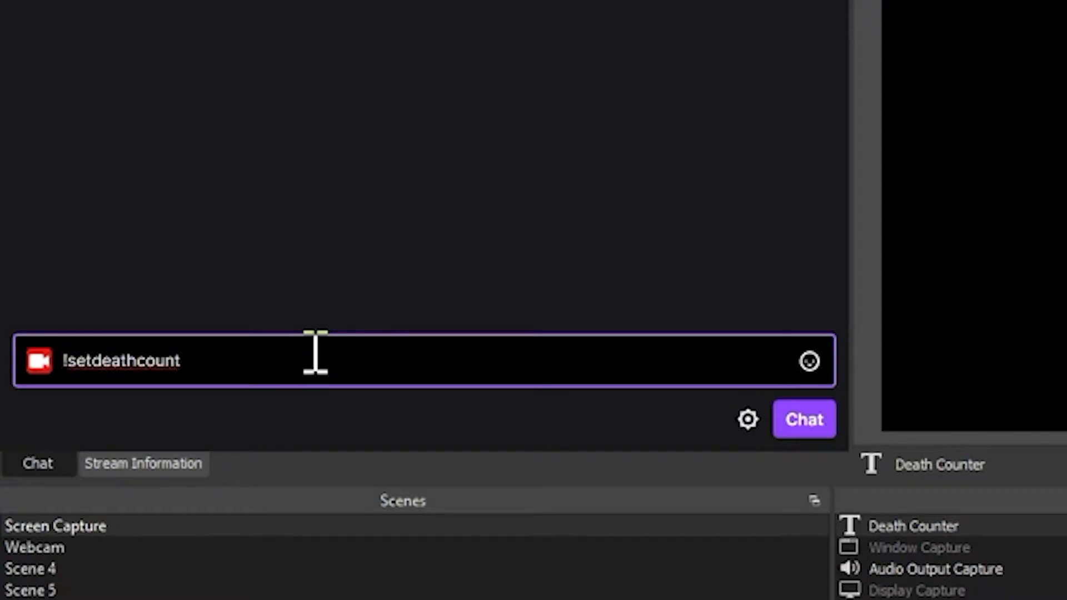
pyautogui.write(' 41')
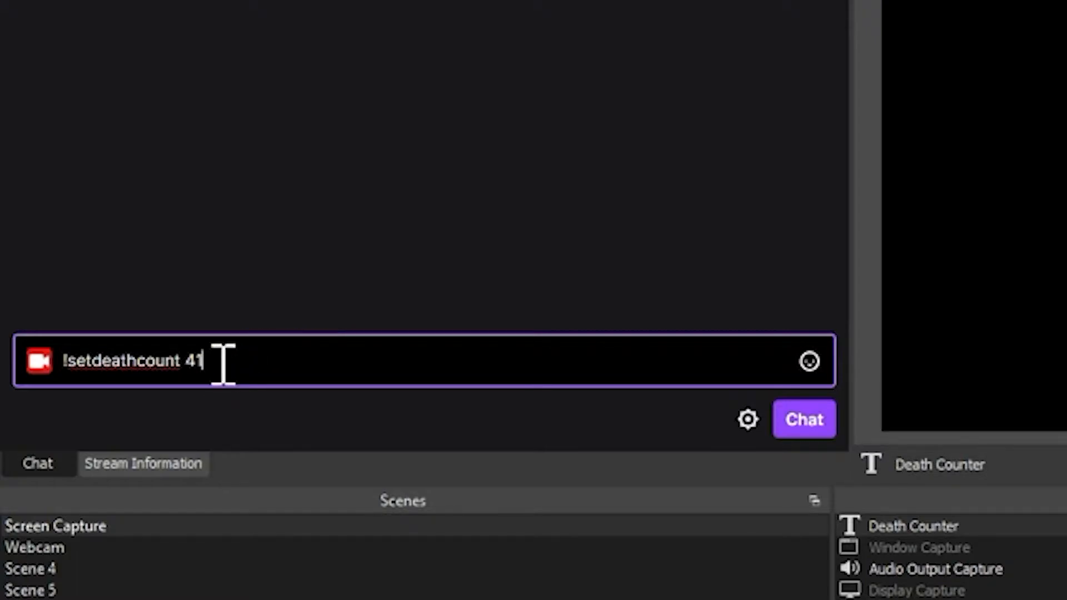
pyautogui.moveTo(222, 361); pyautogui.dragTo(52, 393)
pyautogui.press('BackSpace')
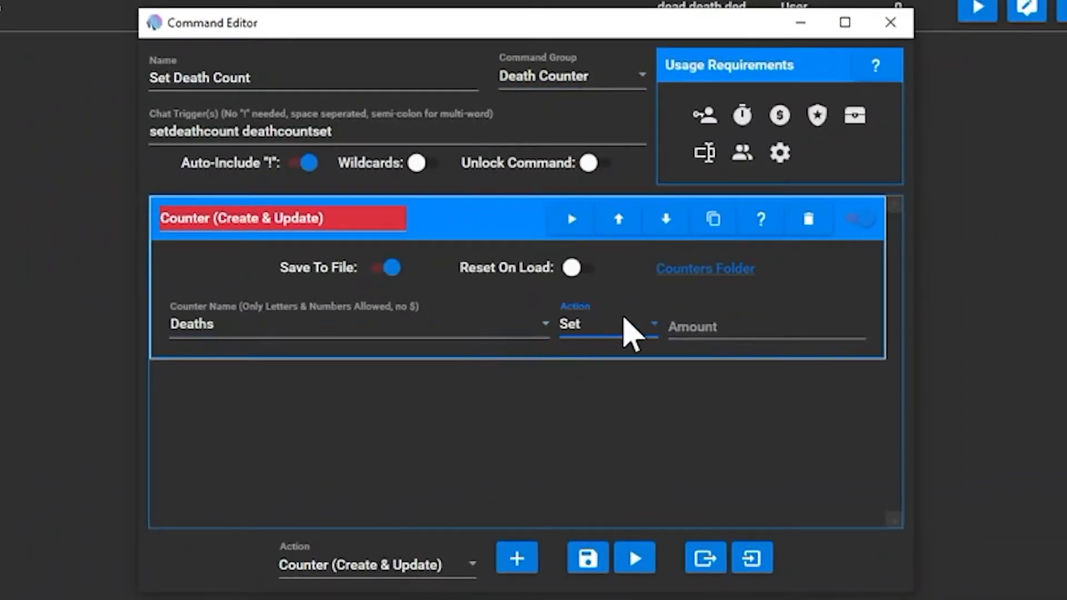
# Step: Back in Mix It Up, set the counter amount to $arg1text and add an argument requirement to the command
pyautogui.click(722, 332)
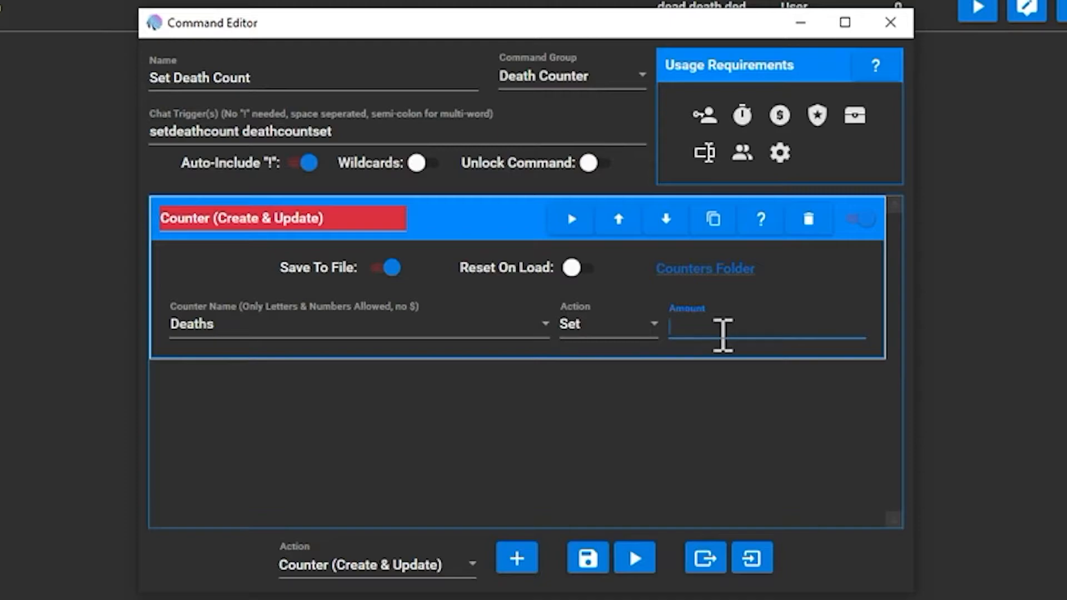
pyautogui.write('$arg1text')
pyautogui.click(703, 153)
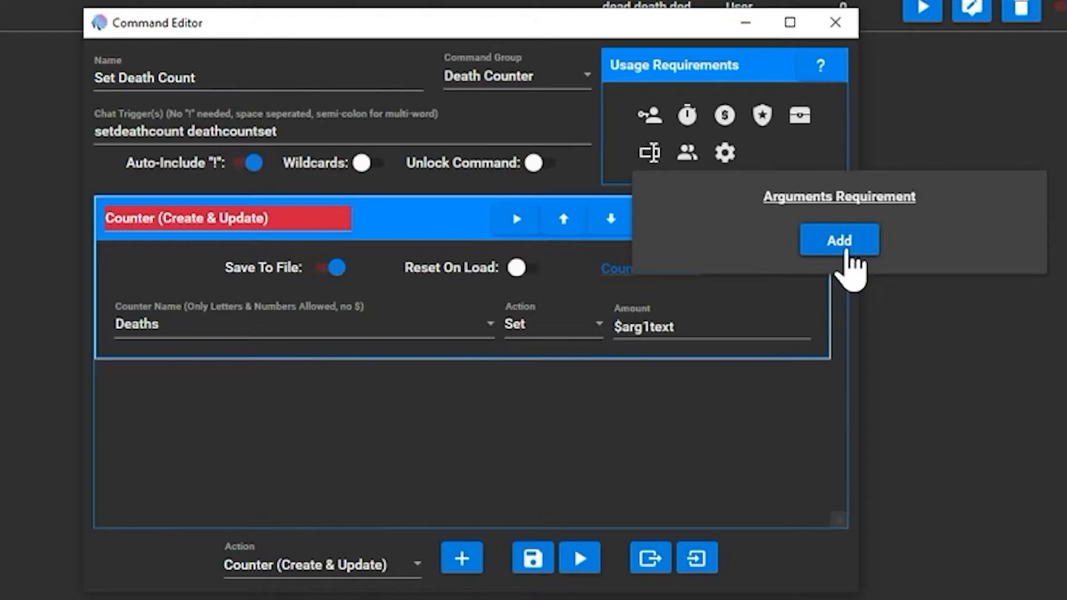
pyautogui.click(846, 251)
# Step: Name the required argument Number of Deaths and set its type to Number
pyautogui.click(695, 246)
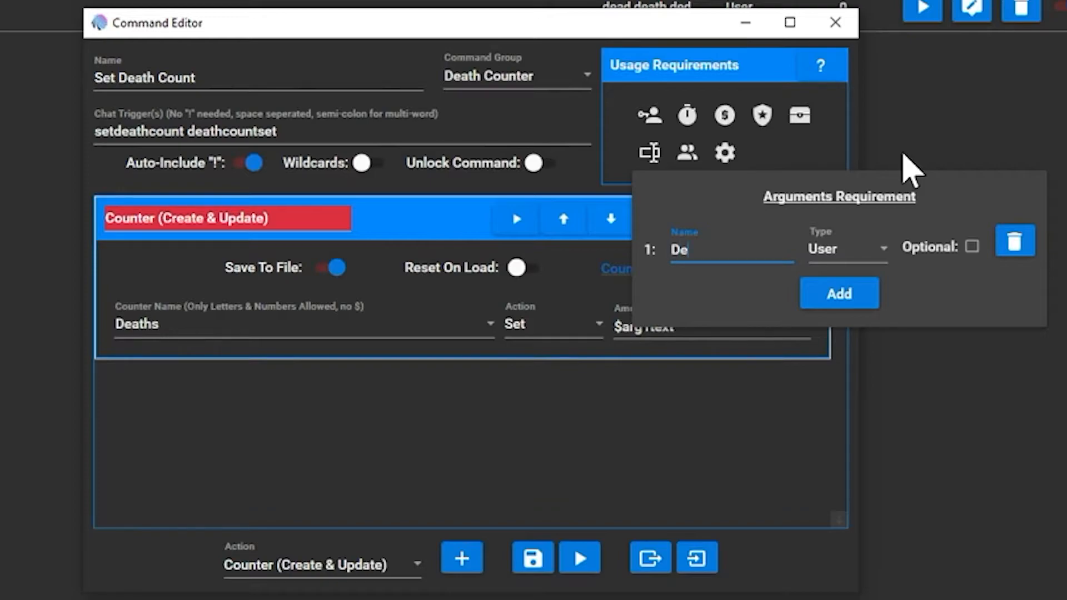
pyautogui.write('mber of Deaths')
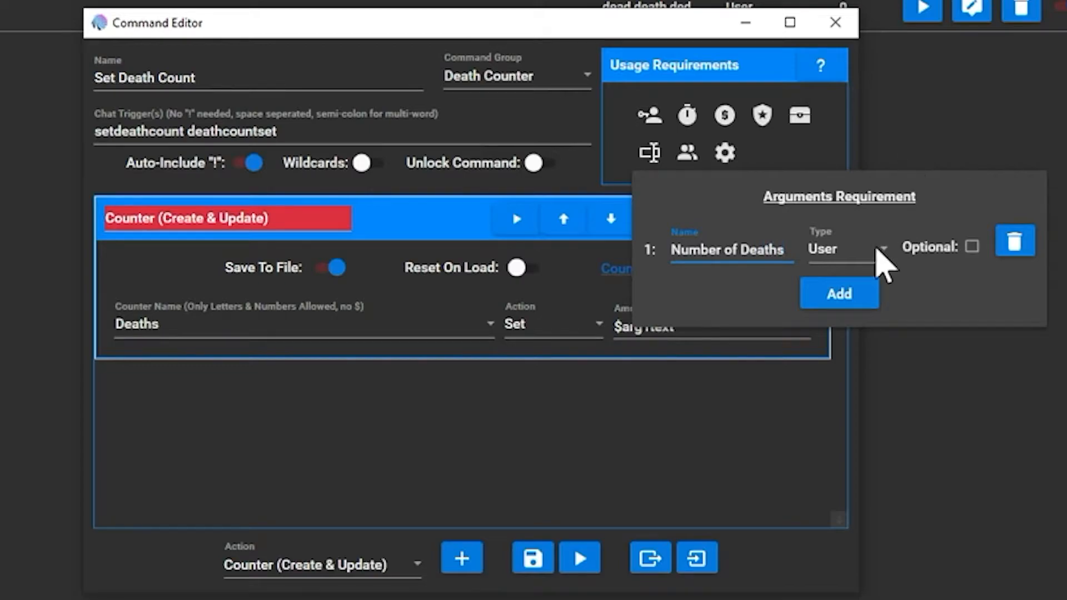
pyautogui.click(846, 251)
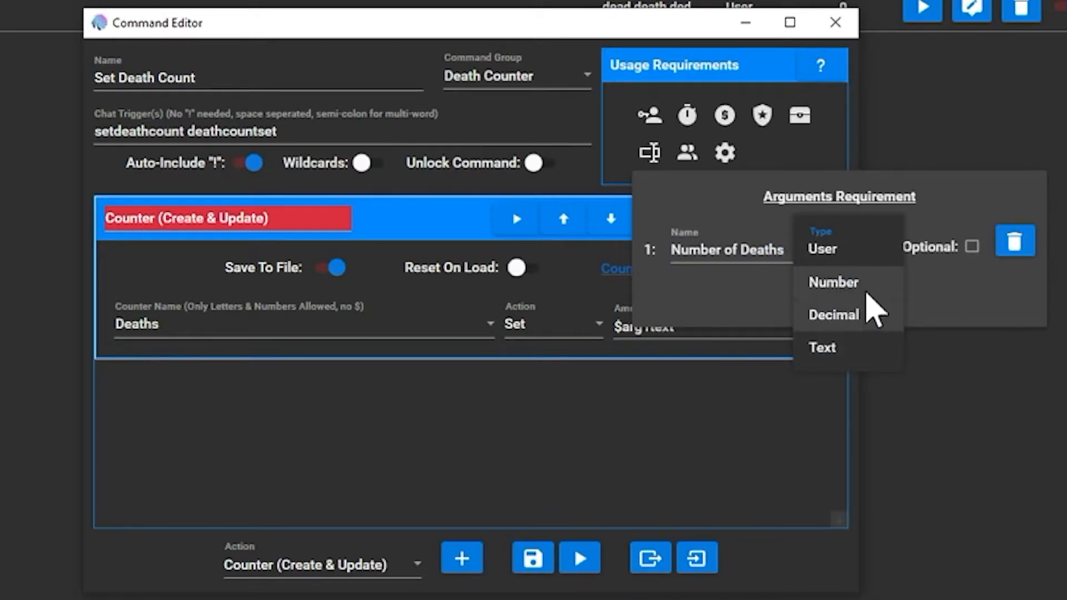
pyautogui.click(850, 282)
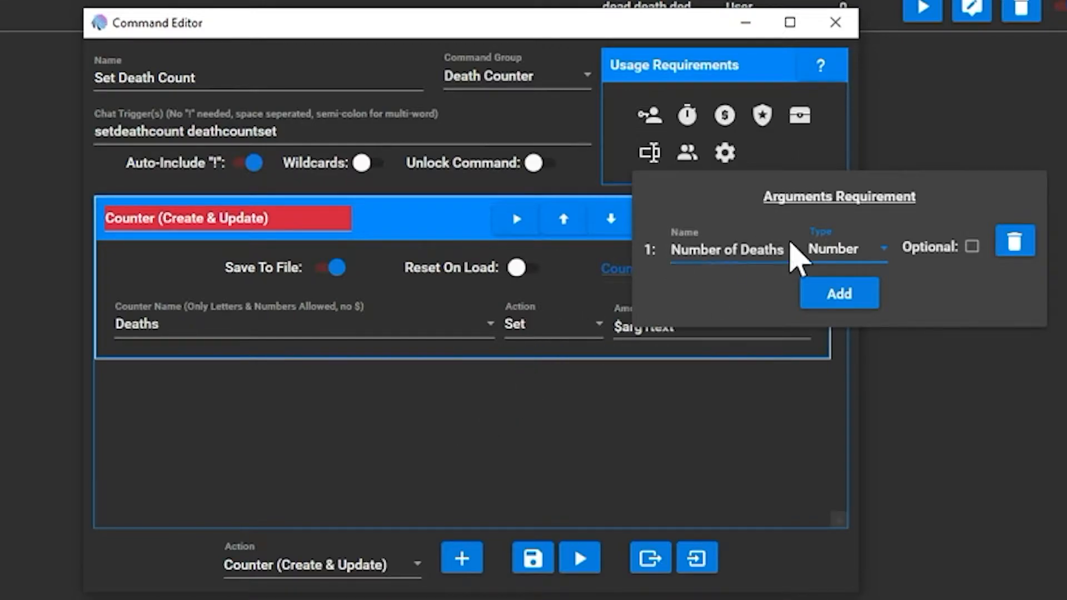
pyautogui.click(478, 420)
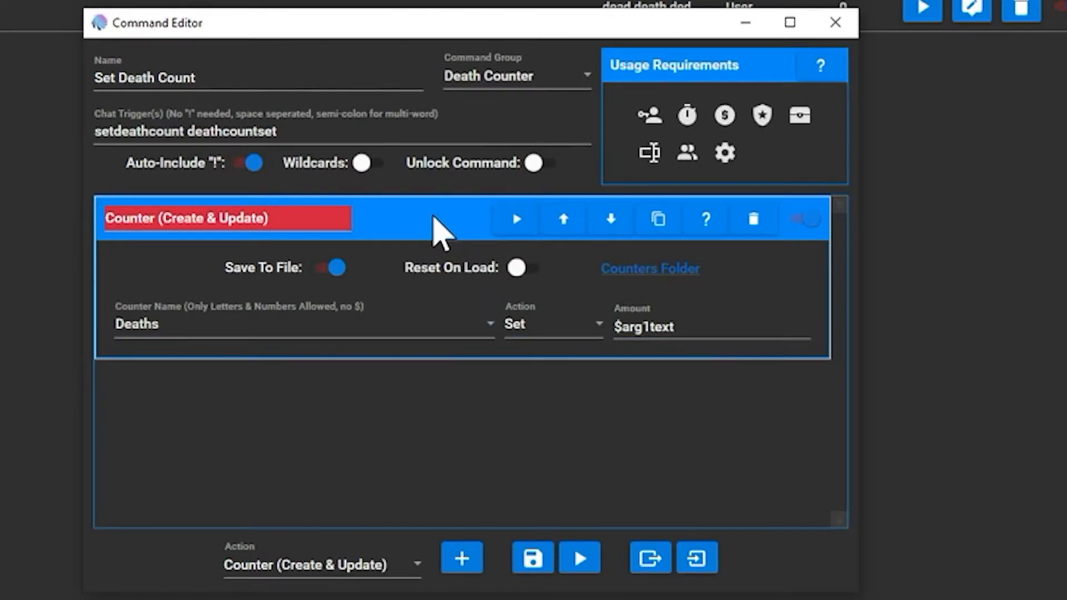
# Step: Collapse the counter action and add a Streaming Software action for OBS Studio that controls a Text Source
pyautogui.click(442, 231)
pyautogui.click(393, 572)
pyautogui.scroll(-3, 441, 322)
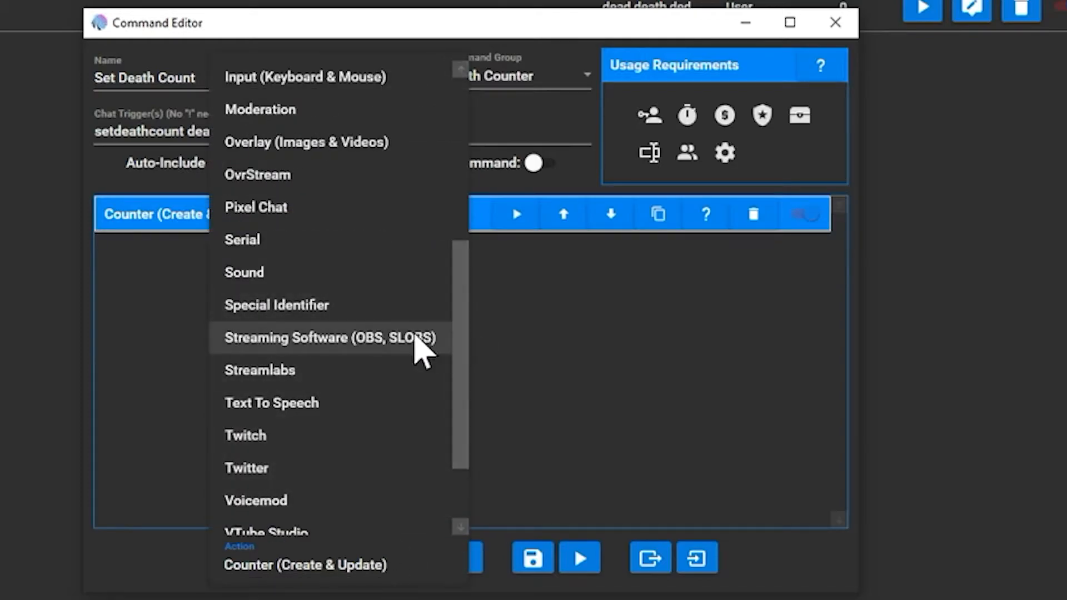
pyautogui.click(339, 339)
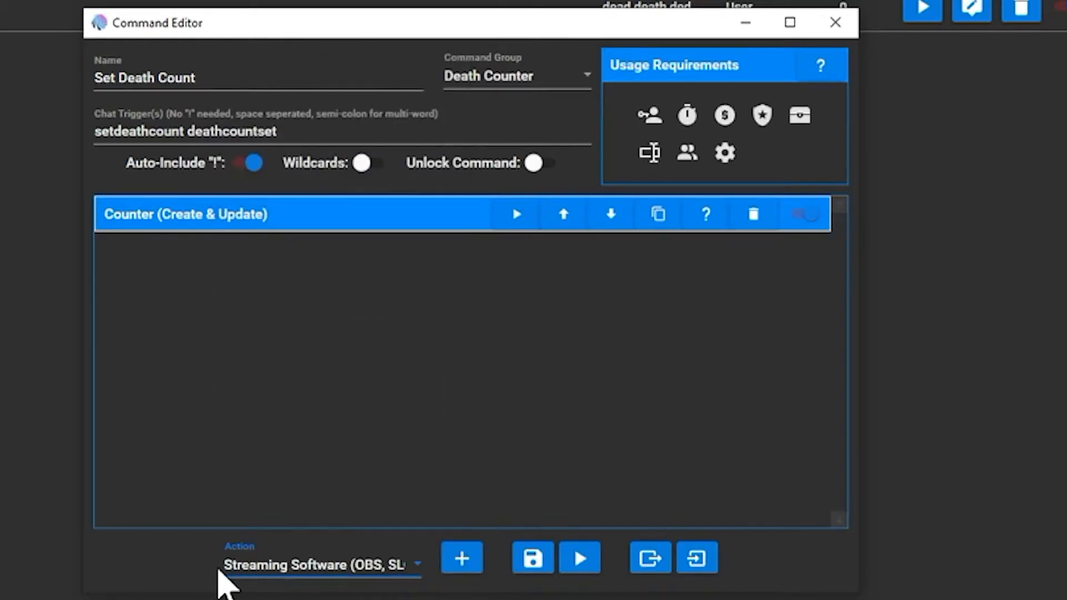
pyautogui.click(461, 559)
pyautogui.click(280, 333)
pyautogui.click(190, 361)
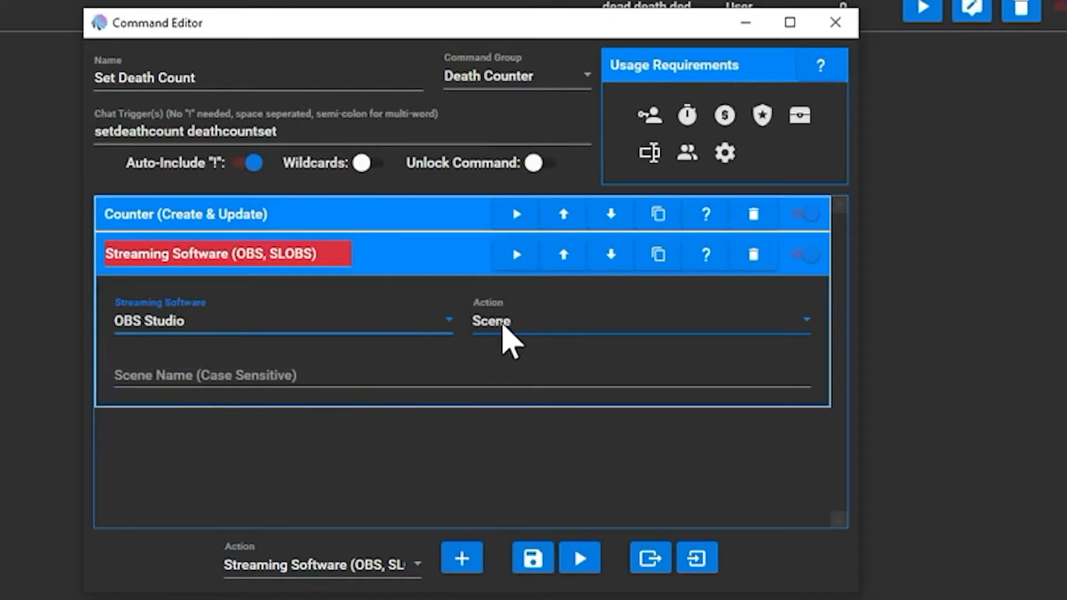
pyautogui.click(542, 326)
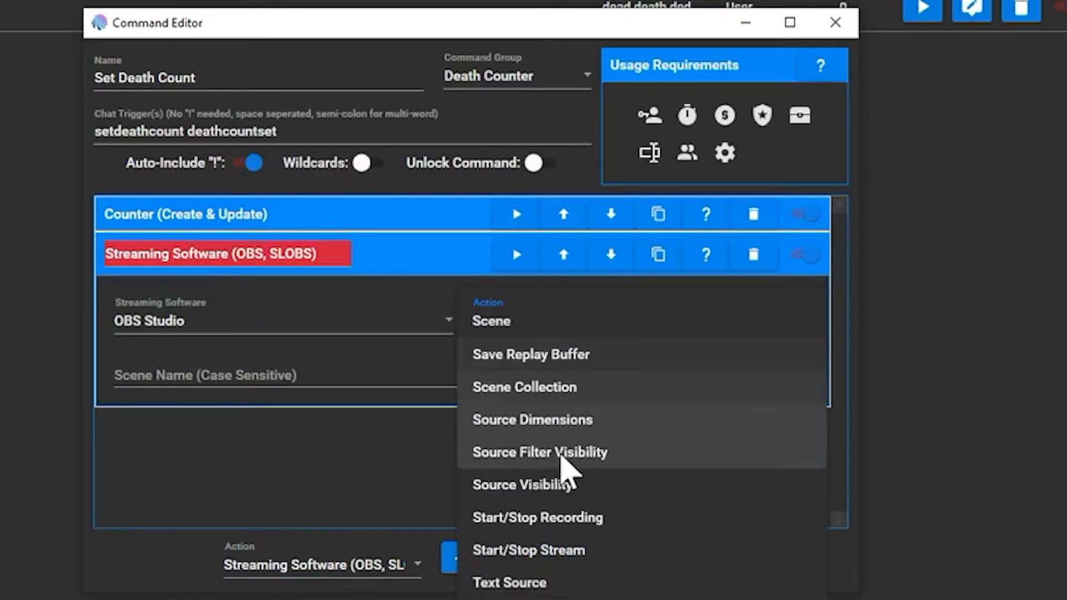
pyautogui.click(503, 581)
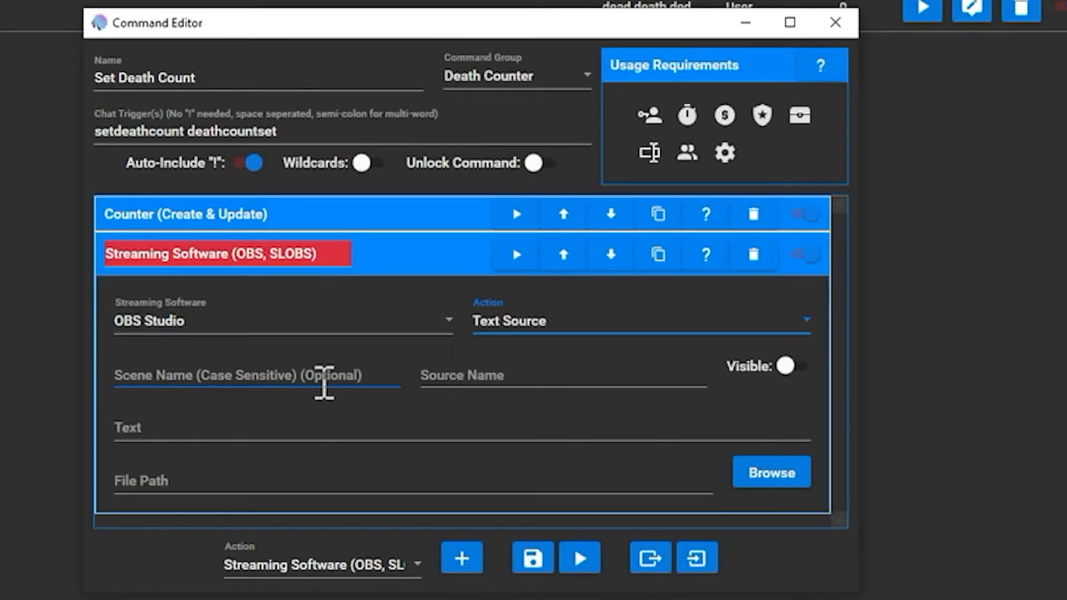
# Step: Set the text source's scene name to Screen Capture, checking it in OBS, and its source name to Death Counter
pyautogui.click(265, 381)
pyautogui.write('Screen Capt')
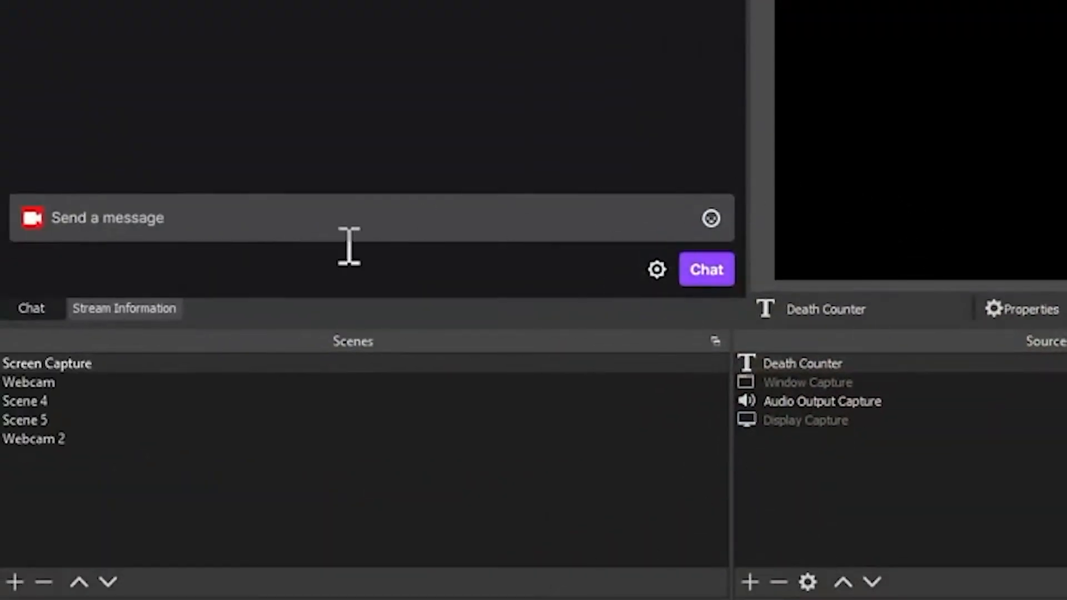
pyautogui.click(225, 362)
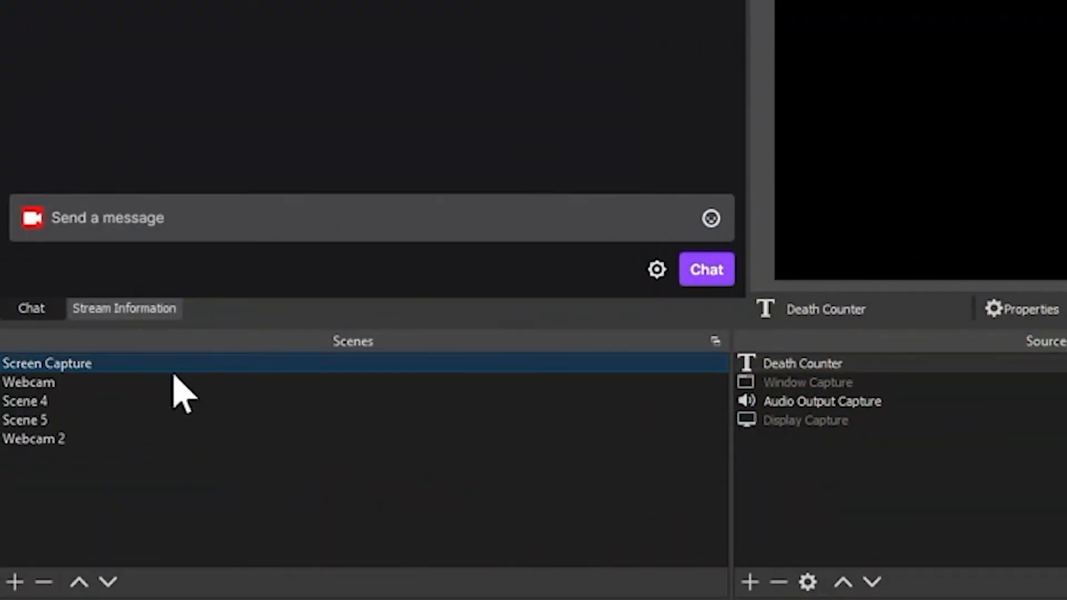
pyautogui.click(395, 535)
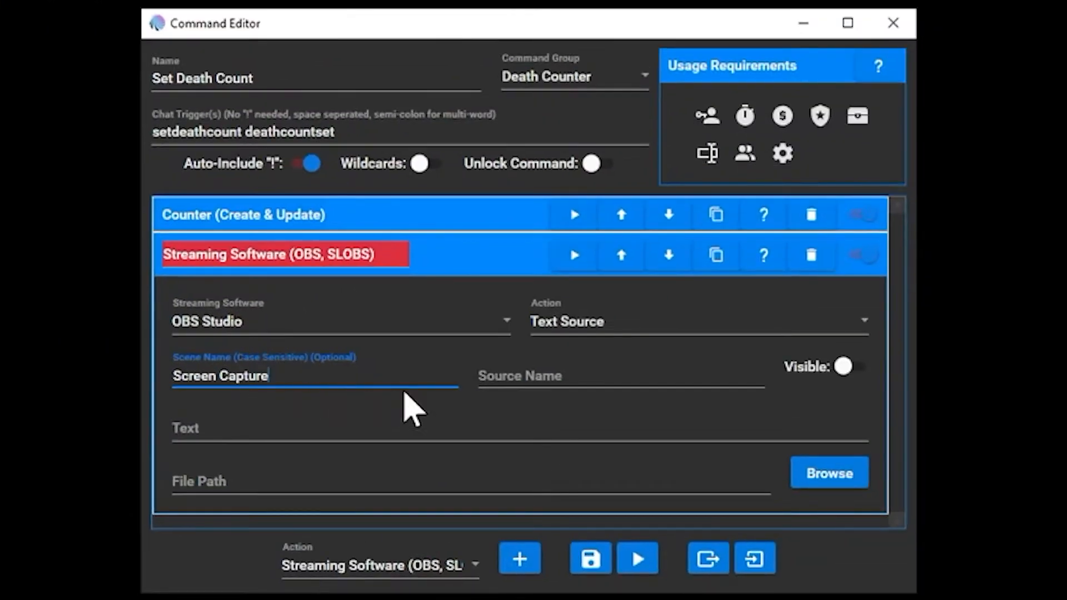
pyautogui.click(571, 358)
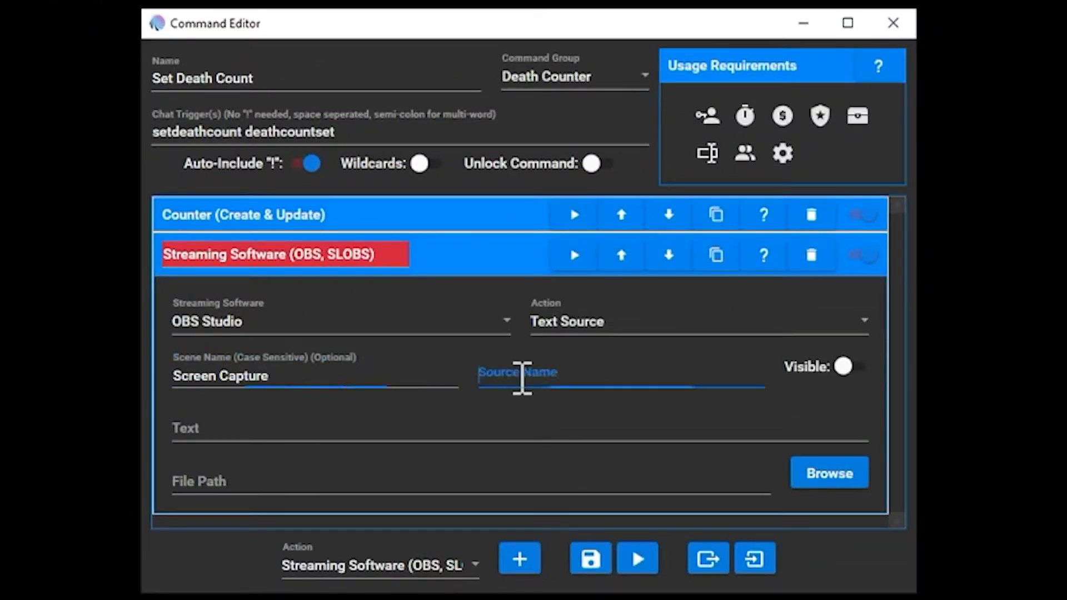
pyautogui.write('Death Counter')
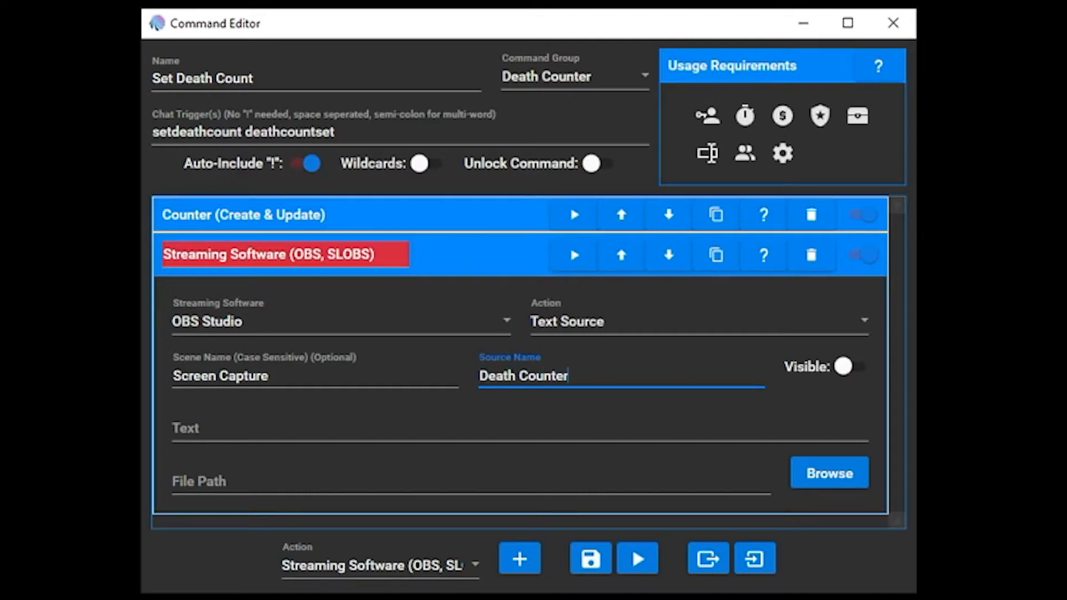
# Step: Make the text source visible, set its text to $Deaths, and check the counter name in the Counter action
pyautogui.click(851, 374)
pyautogui.click(234, 432)
pyautogui.write('$Deaths')
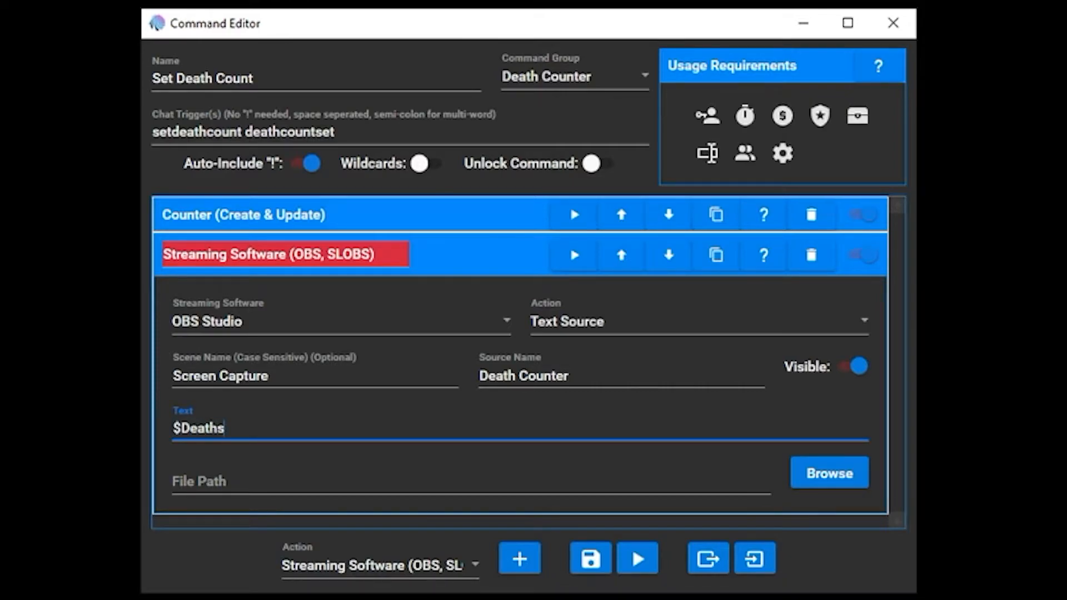
pyautogui.click(445, 222)
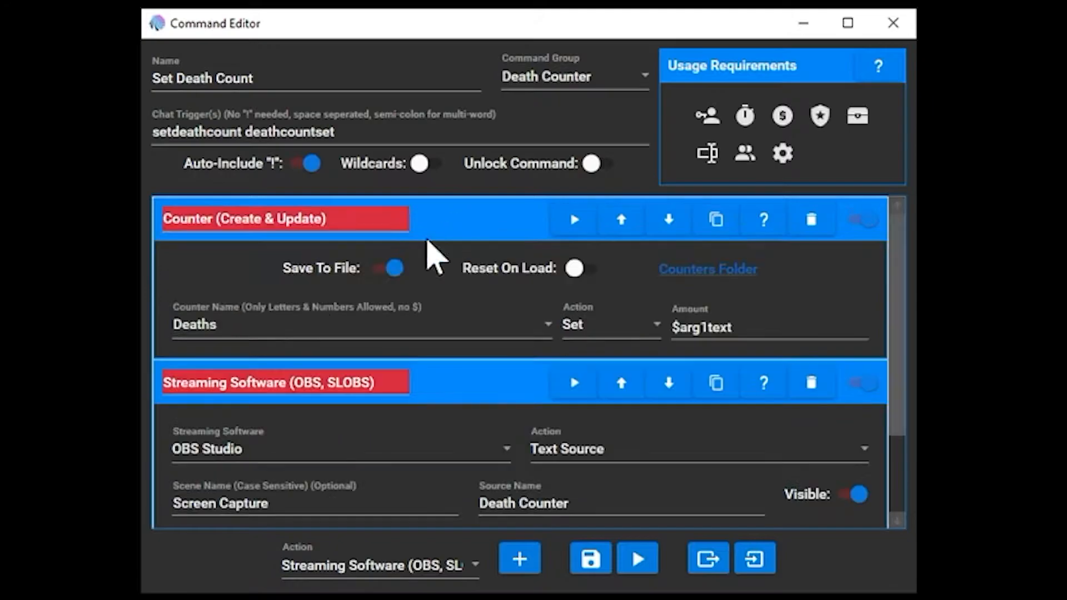
pyautogui.click(483, 232)
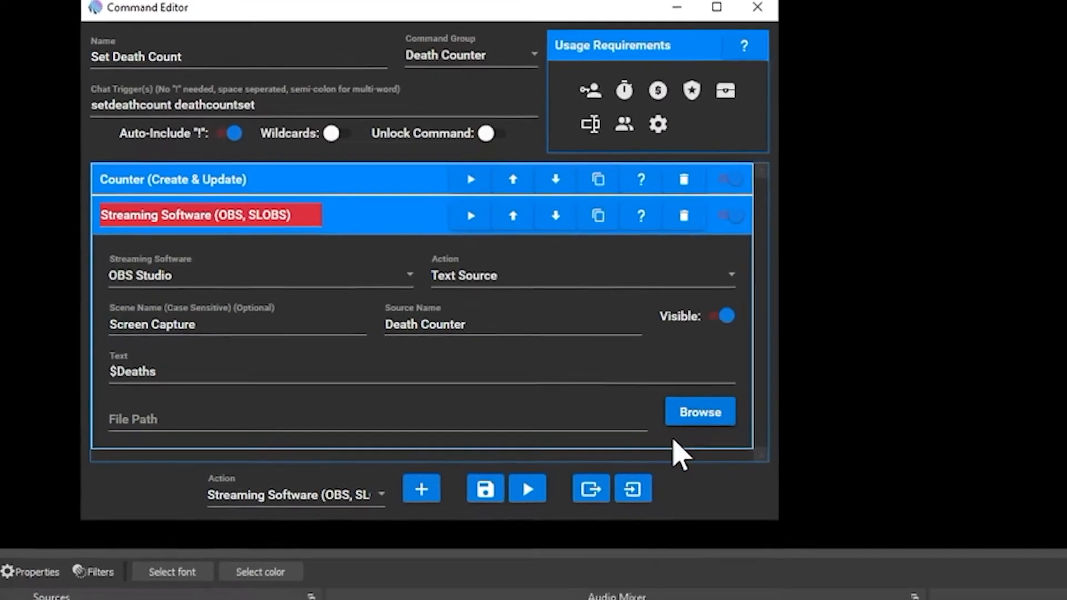
# Step: Select the Death Counter text file in D:\Project Files\Tutorial as the text source's file path and collapse the action
pyautogui.click(696, 429)
pyautogui.click(272, 128)
pyautogui.click(886, 573)
pyautogui.click(313, 251)
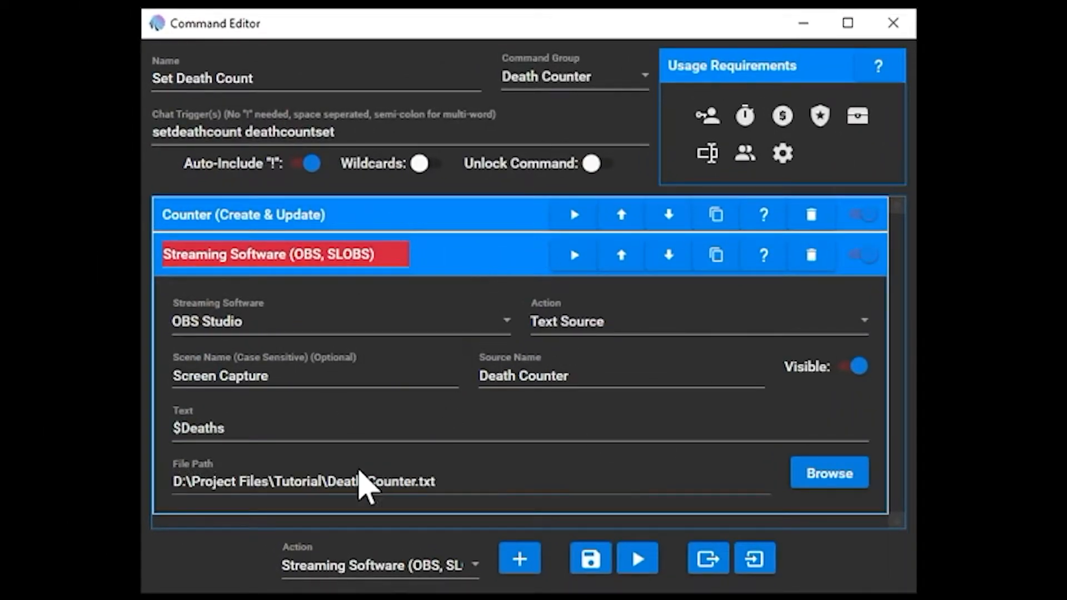
pyautogui.click(464, 277)
# Step: Add a Chat Message action to the Set Death Count command
pyautogui.click(459, 570)
pyautogui.scroll(2, 356, 273)
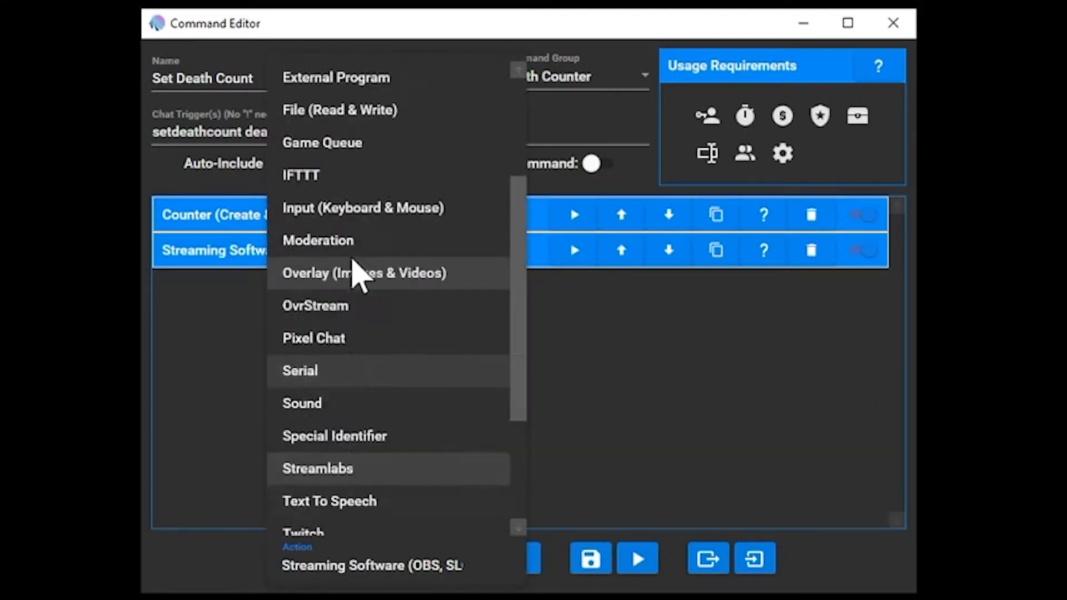
pyautogui.scroll(2, 356, 275)
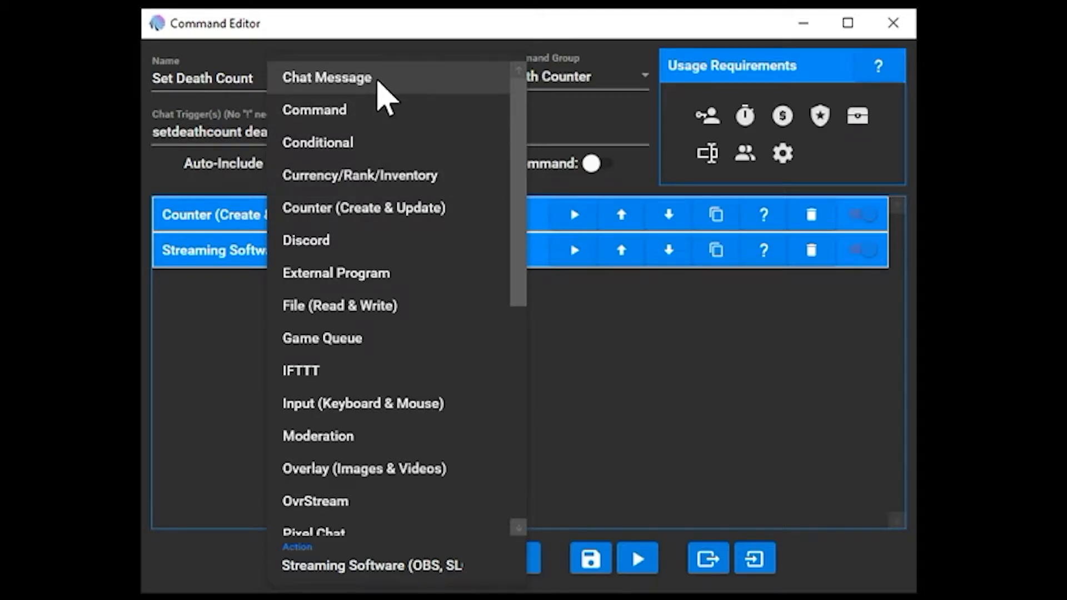
pyautogui.click(295, 83)
pyautogui.click(522, 560)
# Step: Set the chat message to "$username set the death counter to $Deaths" and collapse the action
pyautogui.click(313, 411)
pyautogui.write('$username')
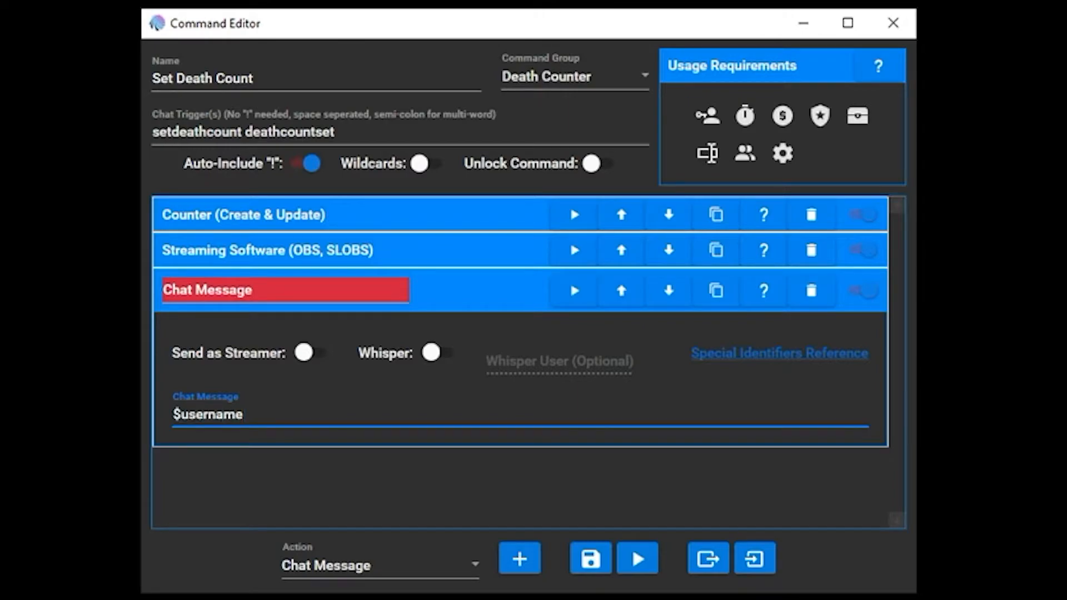
pyautogui.moveTo(248, 412); pyautogui.dragTo(172, 434)
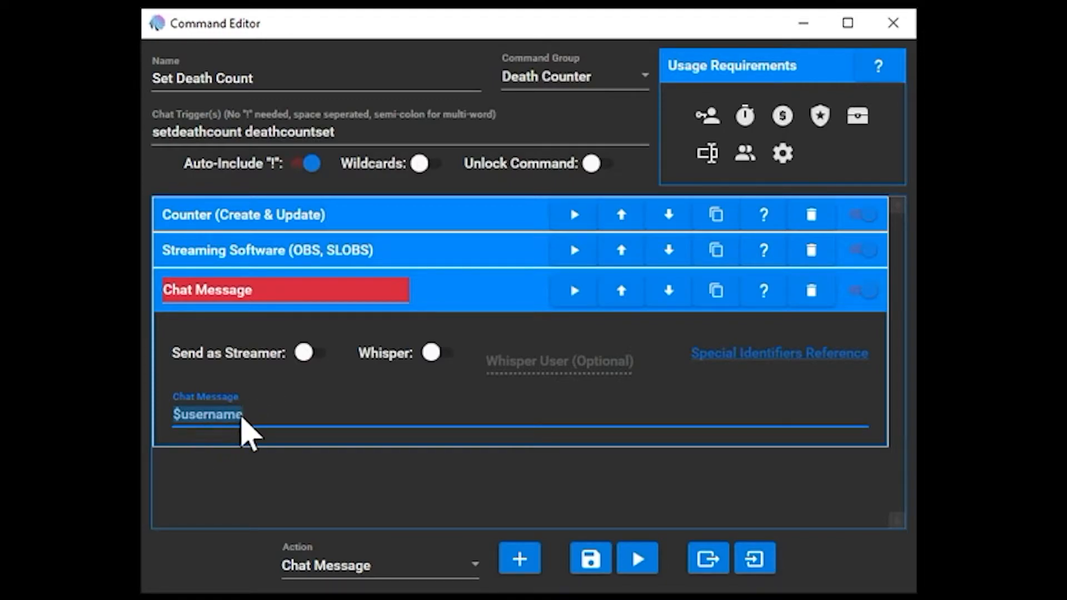
pyautogui.click(260, 414)
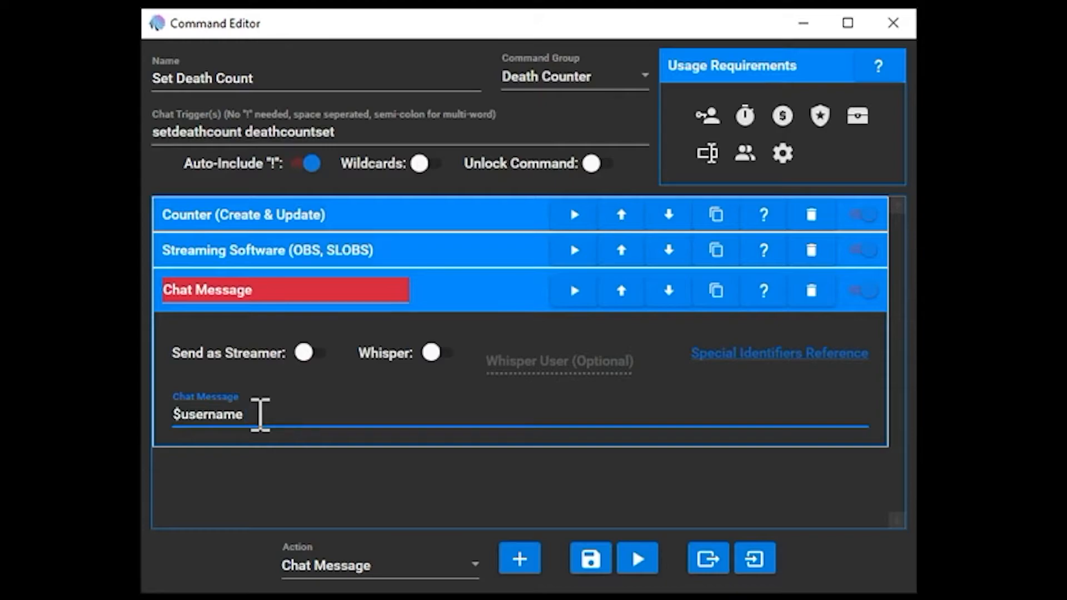
pyautogui.write('upda')
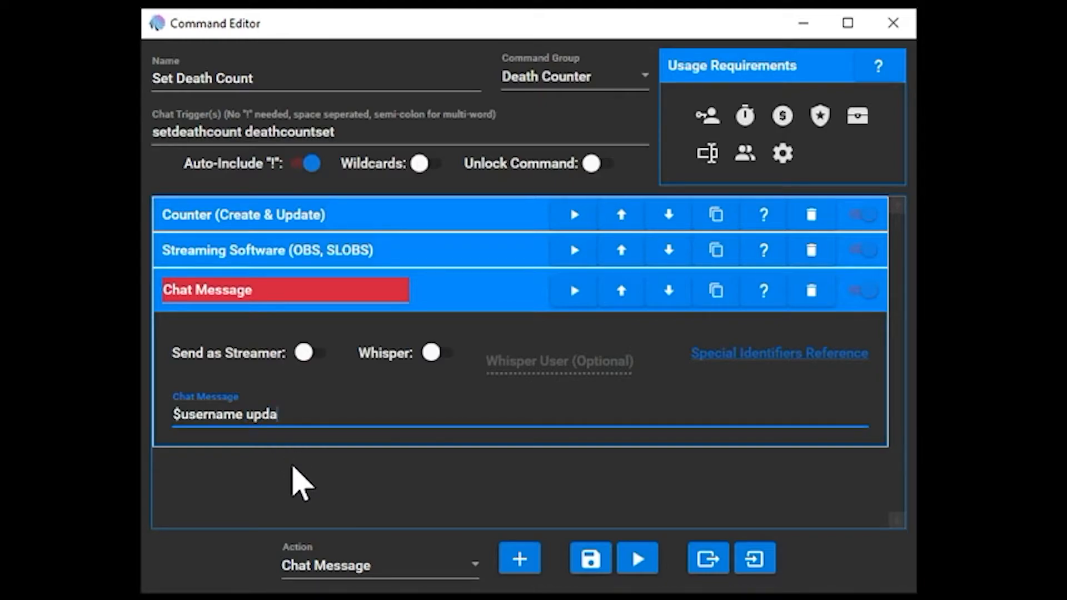
pyautogui.press('BackSpace')
pyautogui.press('BackSpace')
pyautogui.press('BackSpace')
pyautogui.press('BackSpace')
pyautogui.press('BackSpace')
pyautogui.press('BackSpace')
pyautogui.press('BackSpace')
pyautogui.write('counter to $Deaths')
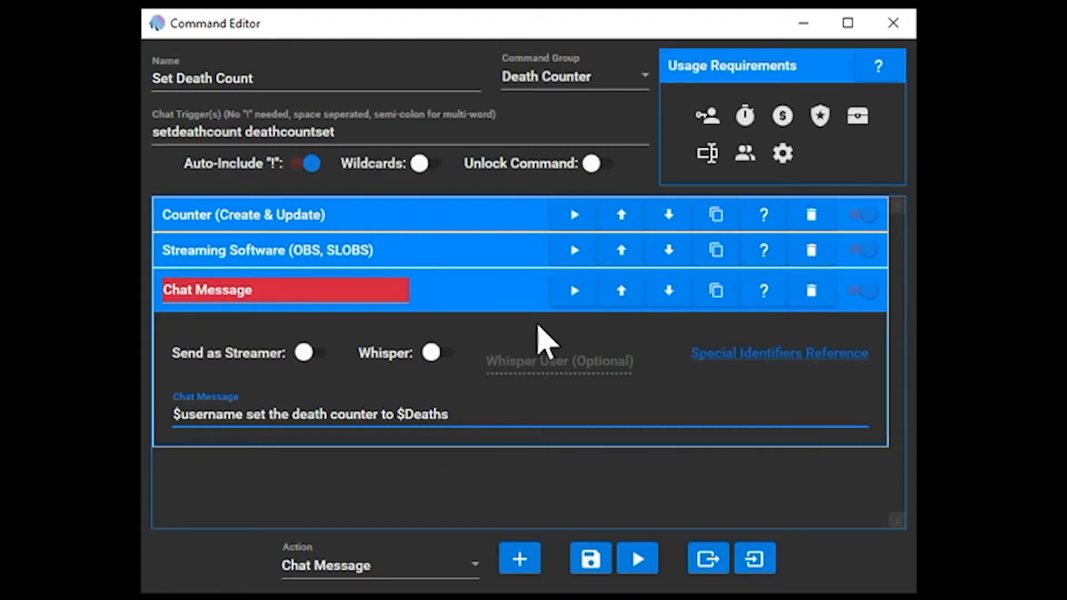
pyautogui.click(492, 295)
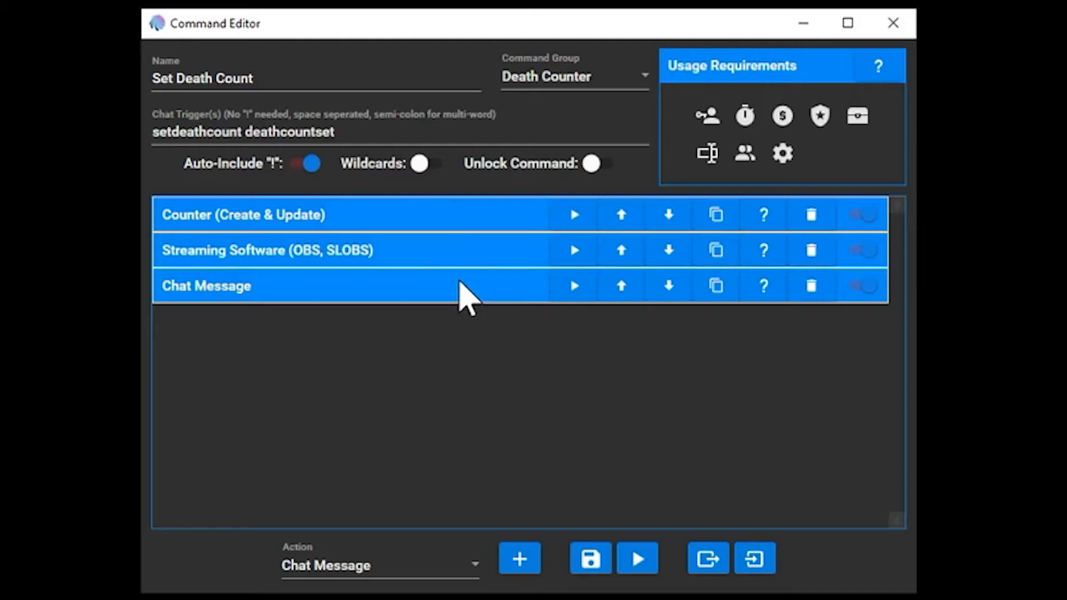
# Step: Examine the roles offered by the command's role requirement in Simple and Advanced modes, leaving it on Simple
pyautogui.click(711, 117)
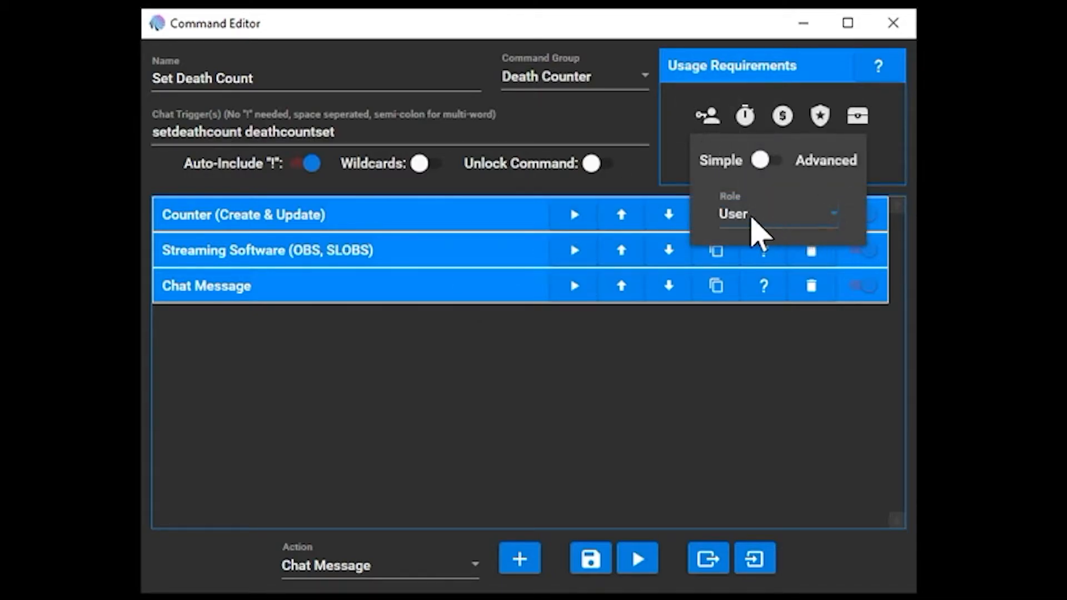
pyautogui.click(776, 219)
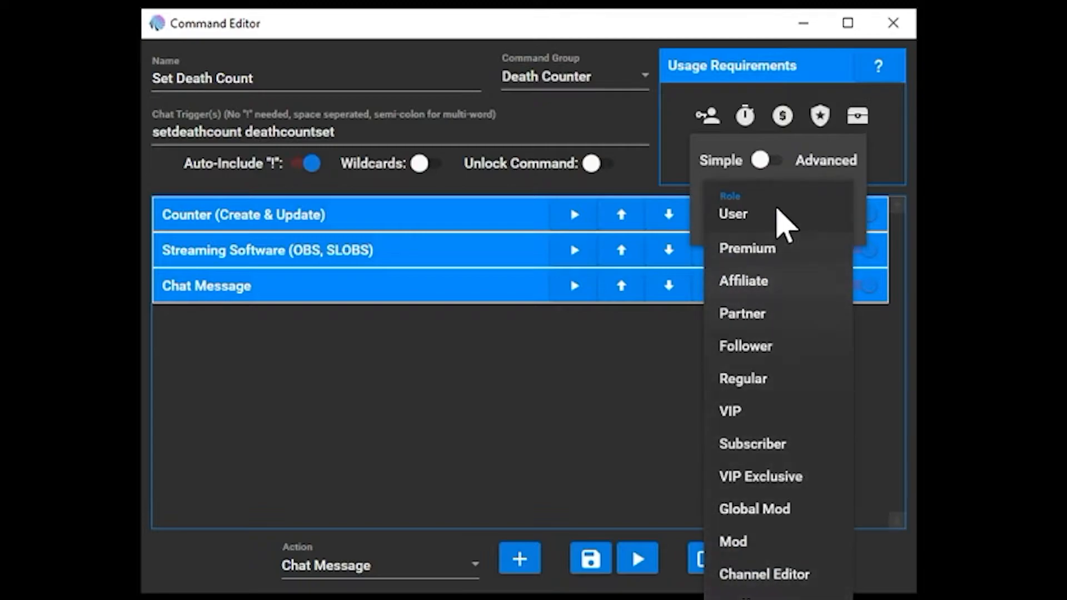
pyautogui.click(801, 189)
pyautogui.click(760, 160)
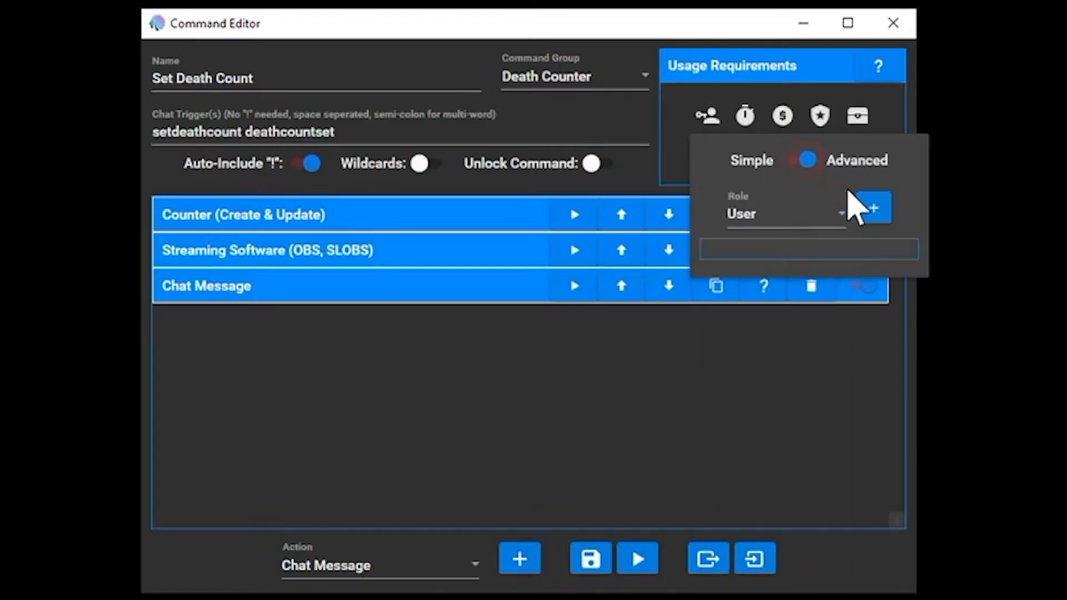
pyautogui.click(840, 216)
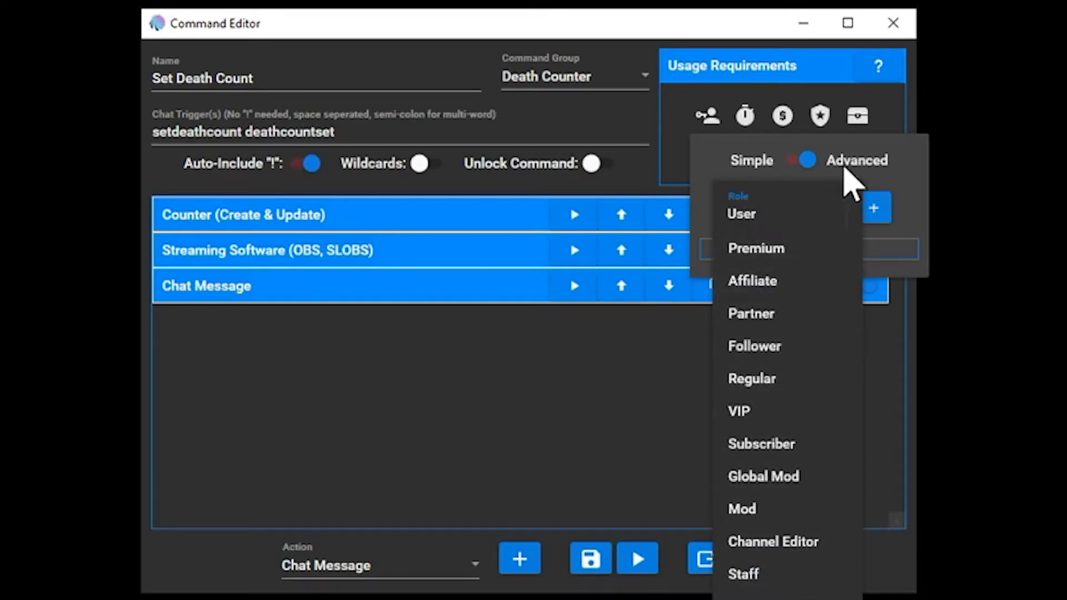
pyautogui.click(811, 158)
pyautogui.click(806, 160)
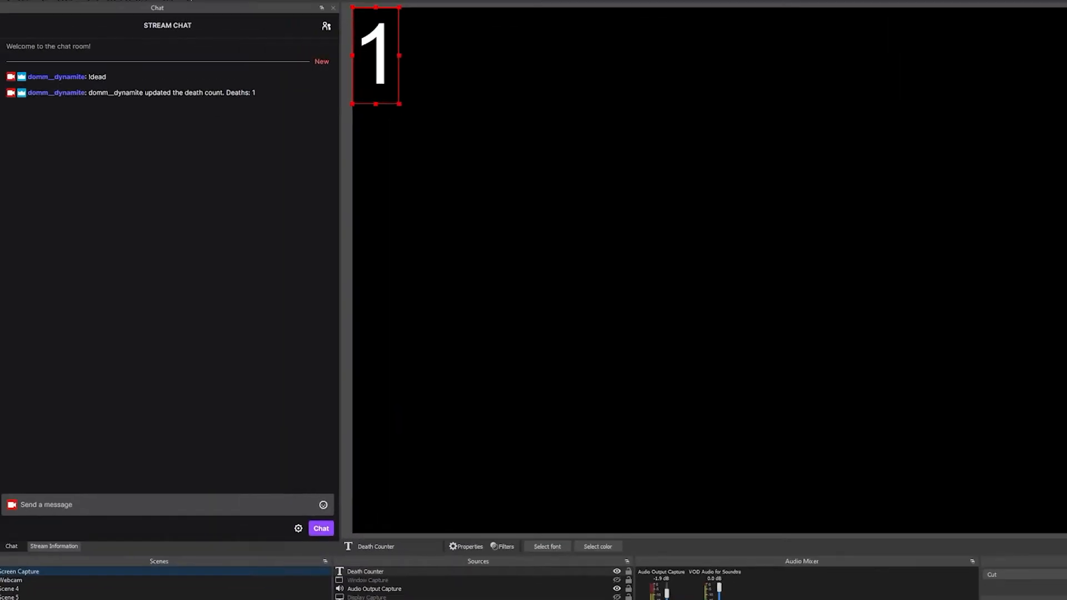
# Step: Switch to OBS and send !setdeathcount 41 in the stream chat
pyautogui.click(147, 505)
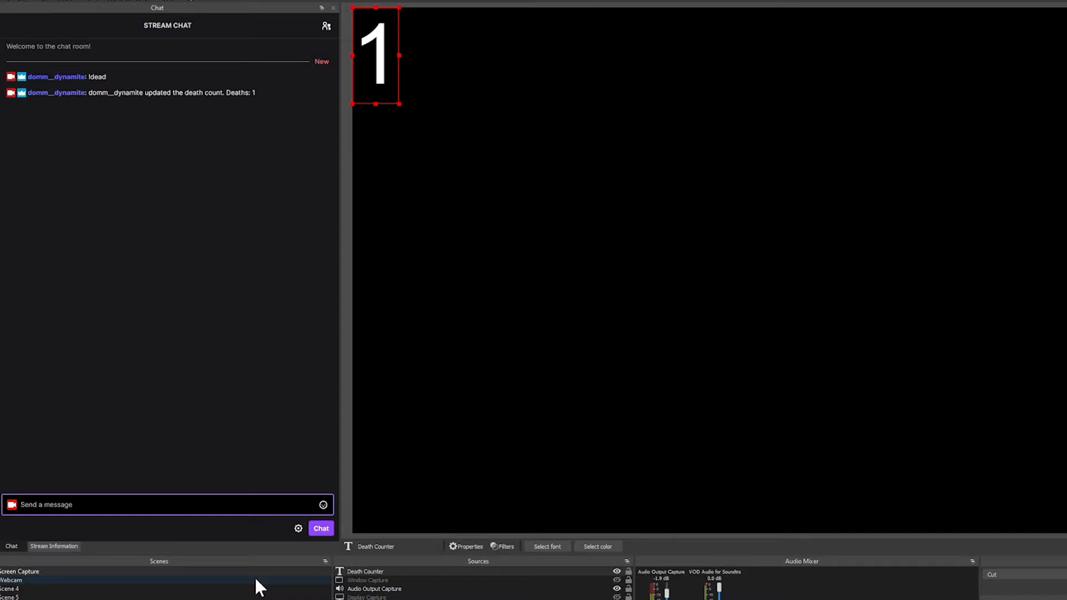
pyautogui.write('!')
pyautogui.write('41')
pyautogui.press('Return')
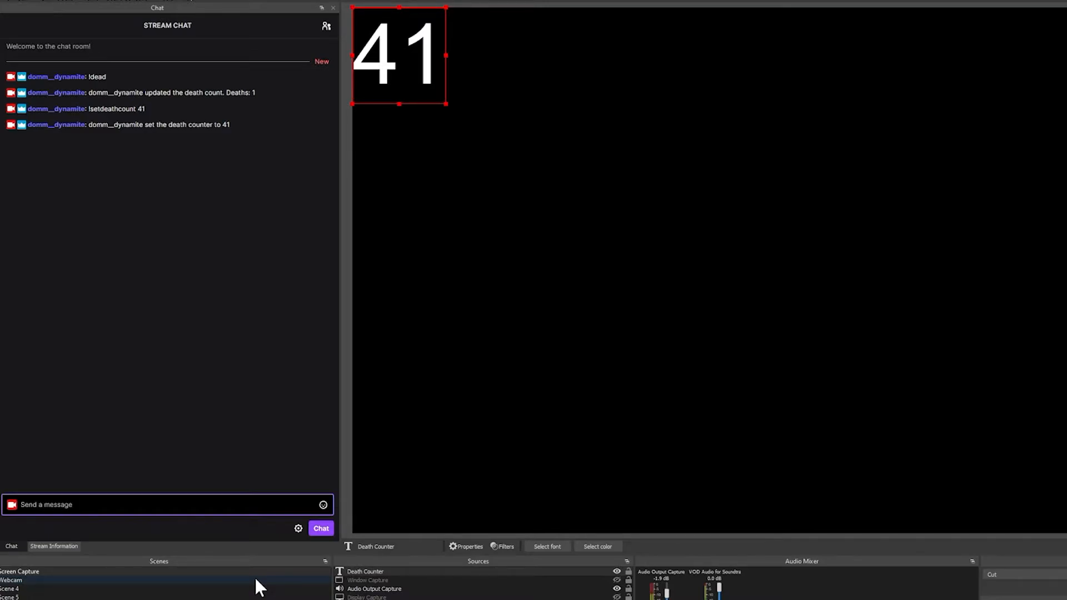
# Step: Test !setdeathcount in chat without a number and with a word instead of a number, and check the replies
pyautogui.write('!setdeathcount')
pyautogui.press('Return')
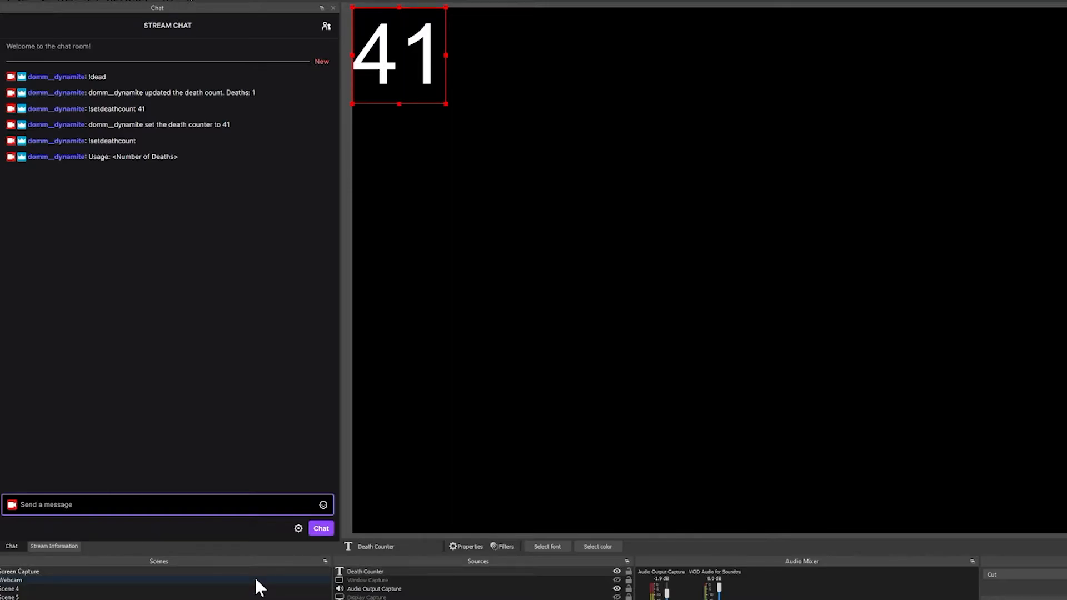
pyautogui.write('!setdeathcount domm')
pyautogui.press('Return')
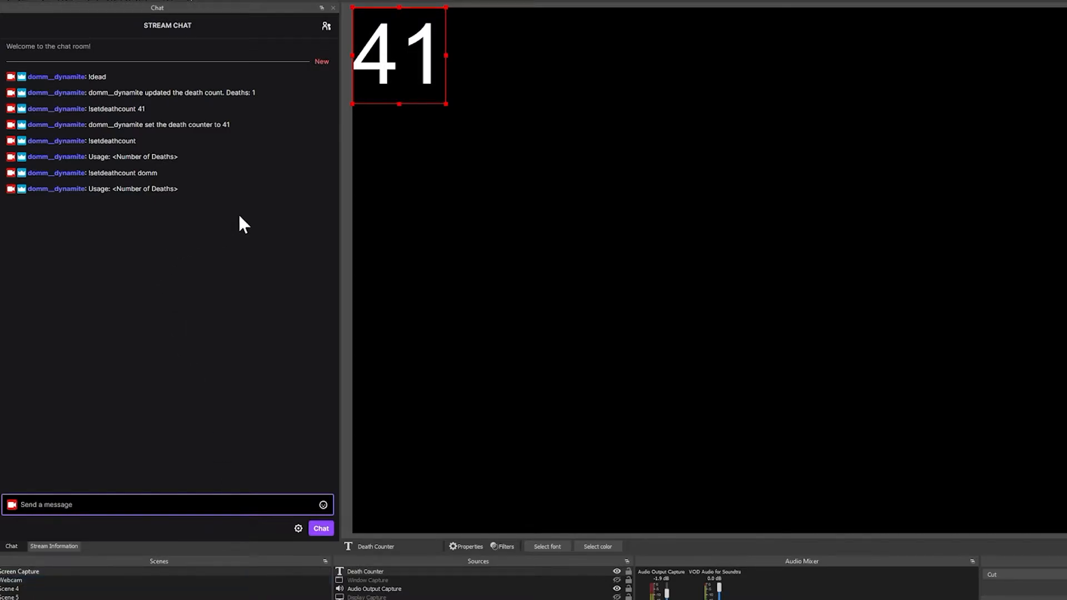
pyautogui.moveTo(117, 189); pyautogui.dragTo(141, 189)
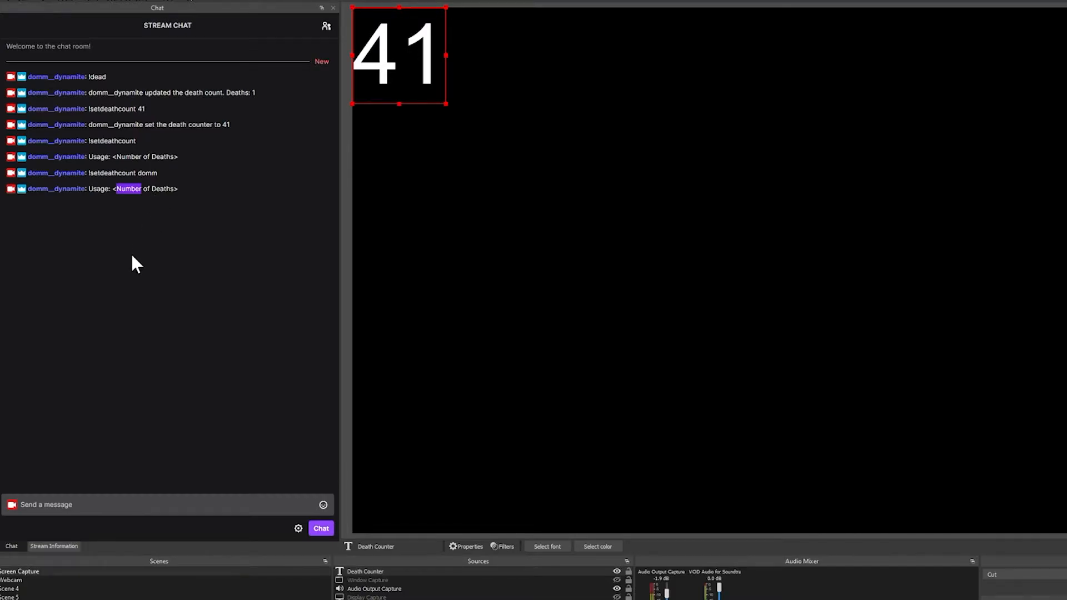
pyautogui.click(191, 191)
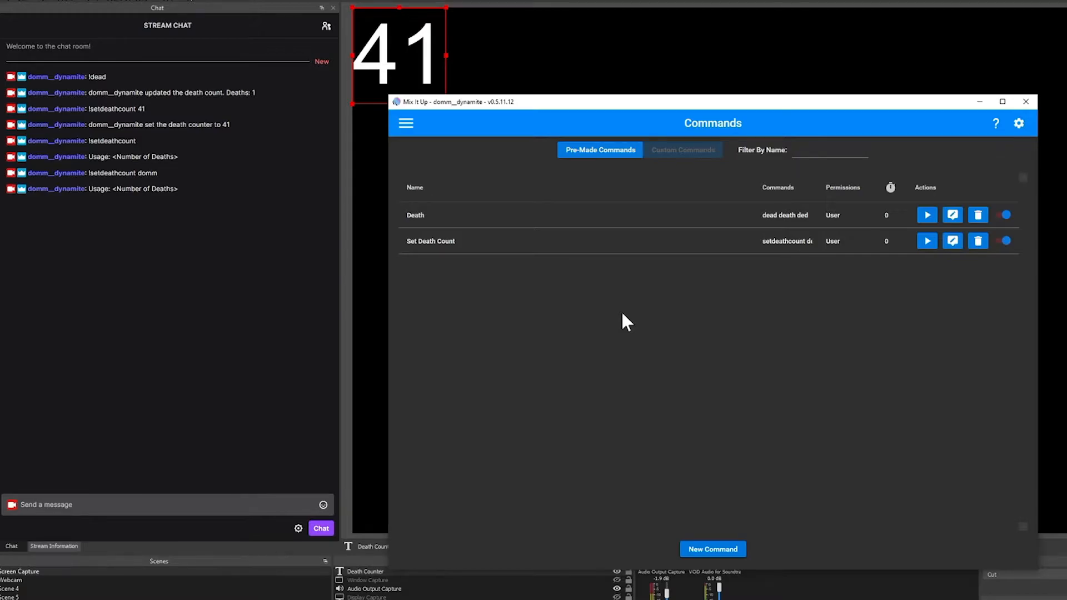
# Step: Create a new Mix It Up command named Save Death Count in the Death Counter command group
pyautogui.click(706, 550)
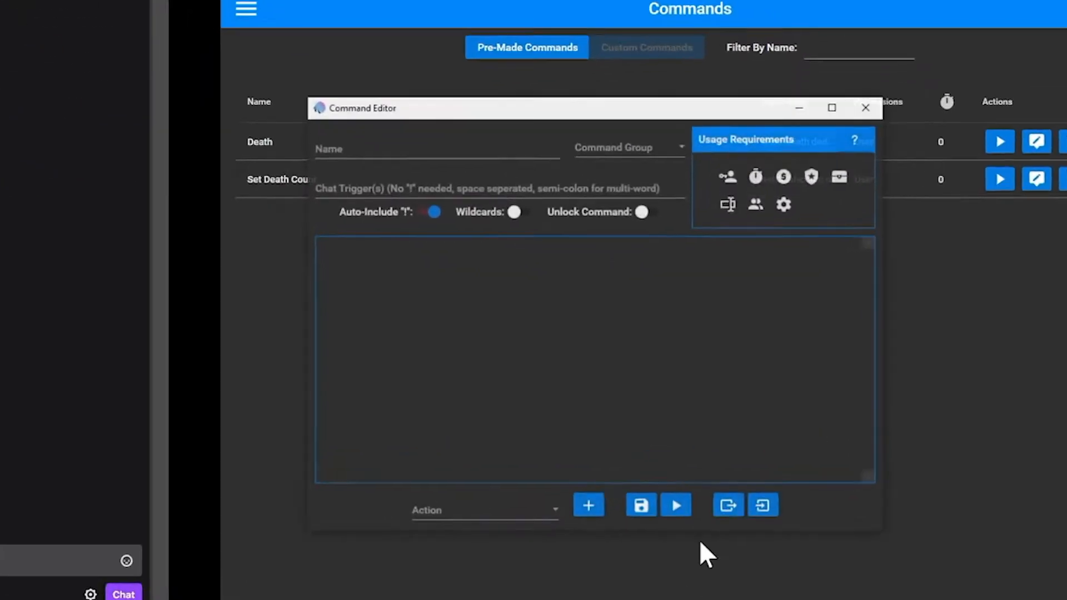
pyautogui.click(296, 86)
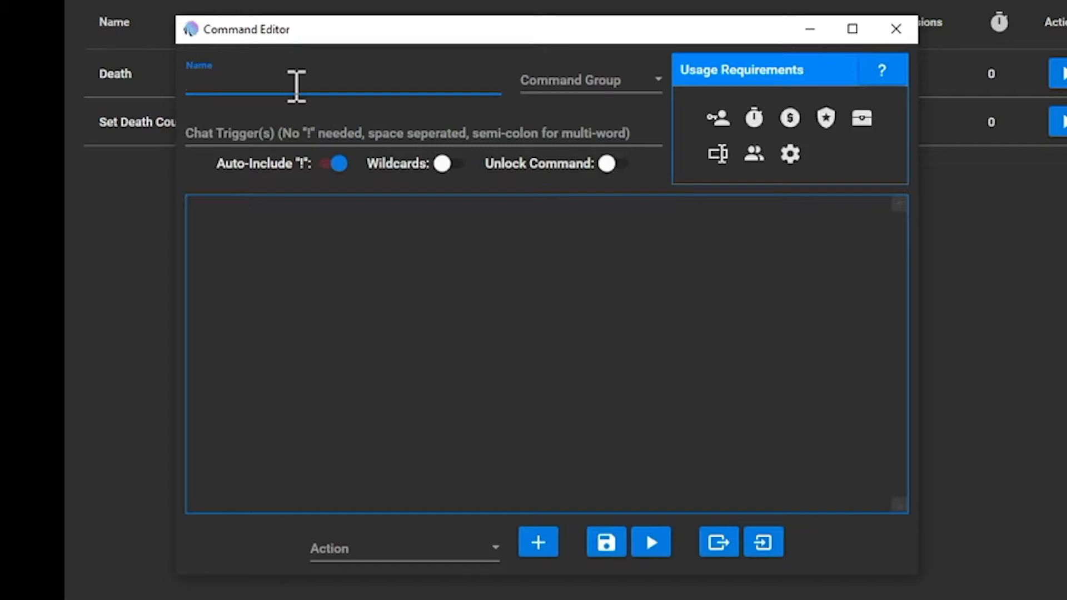
pyautogui.write('Save Death Count')
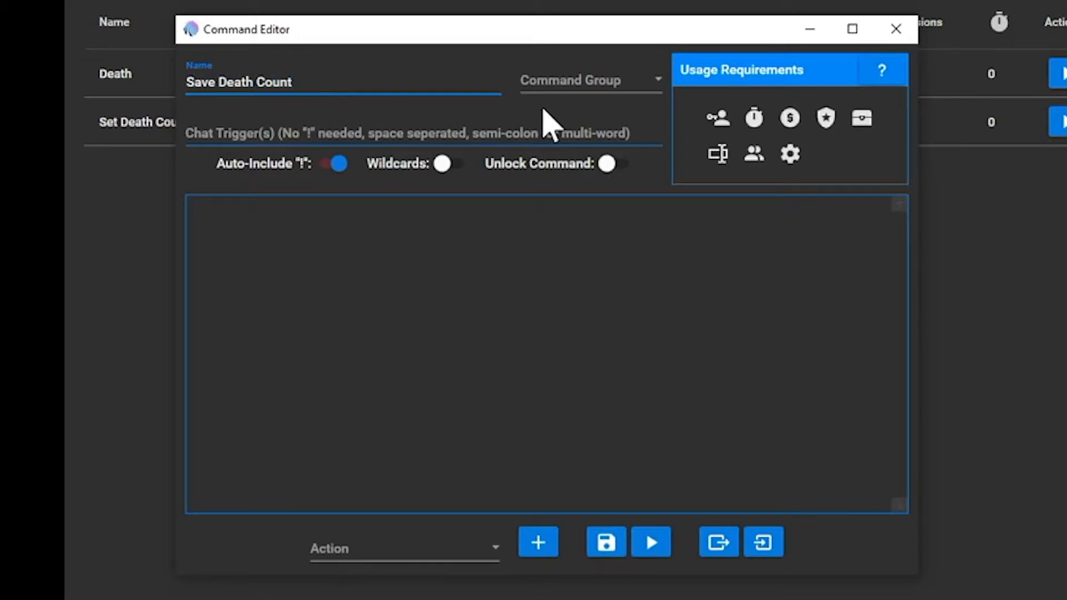
pyautogui.click(572, 82)
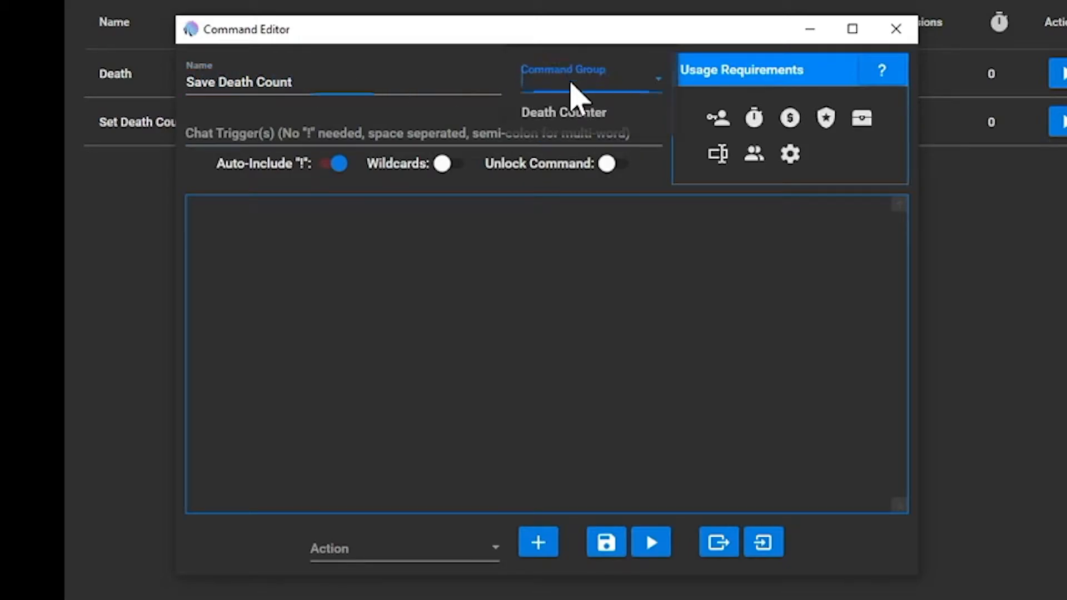
pyautogui.click(548, 115)
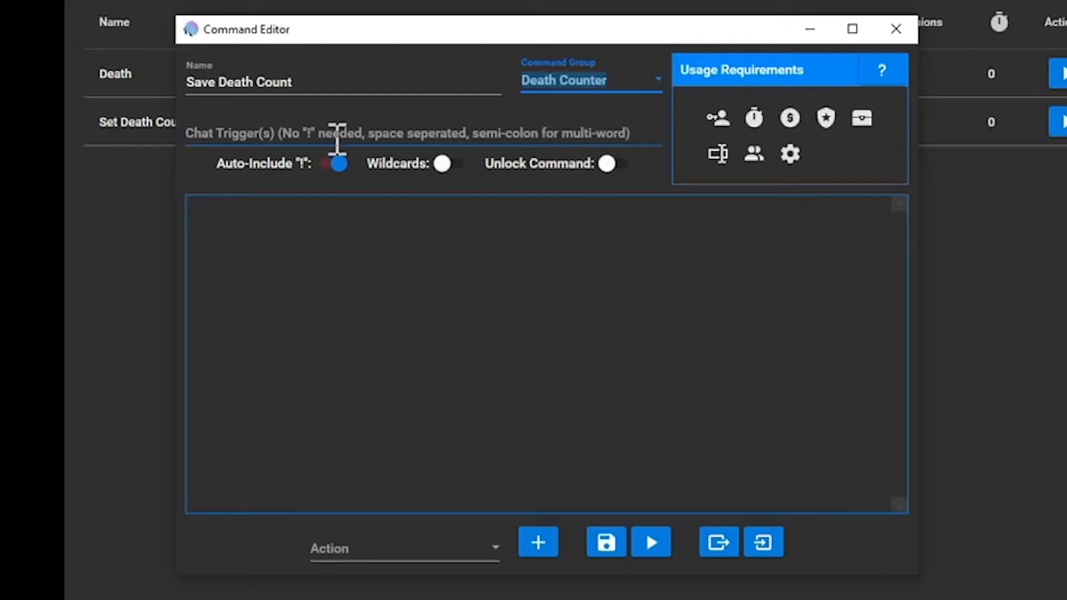
# Step: Set the command's chat triggers to savedeathcount and deathcountsave
pyautogui.click(293, 133)
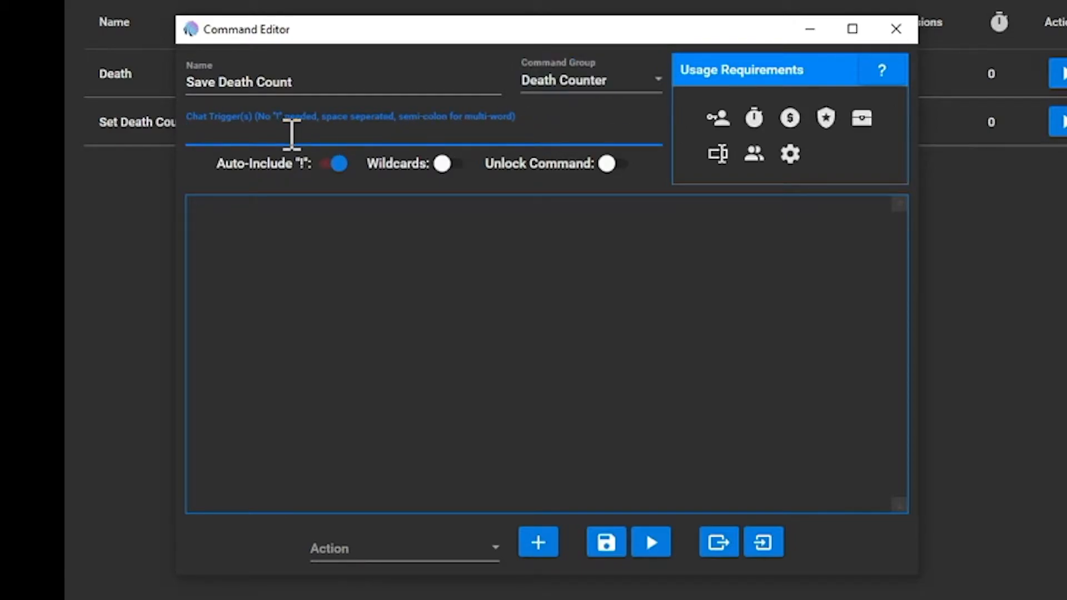
pyautogui.write('savedeathcount')
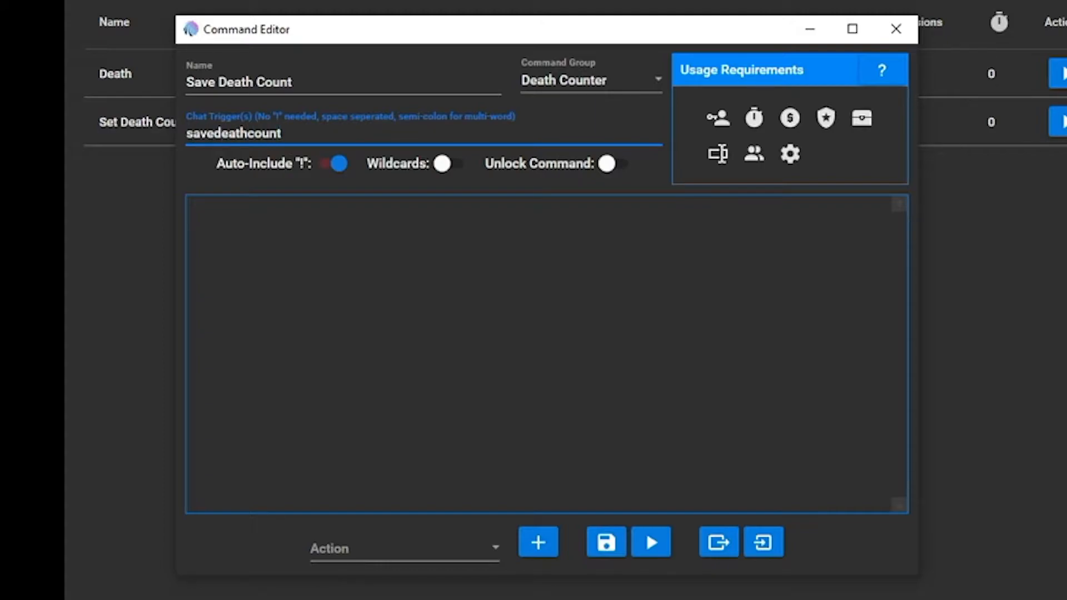
pyautogui.write(' deathcountsave')
pyautogui.click(478, 314)
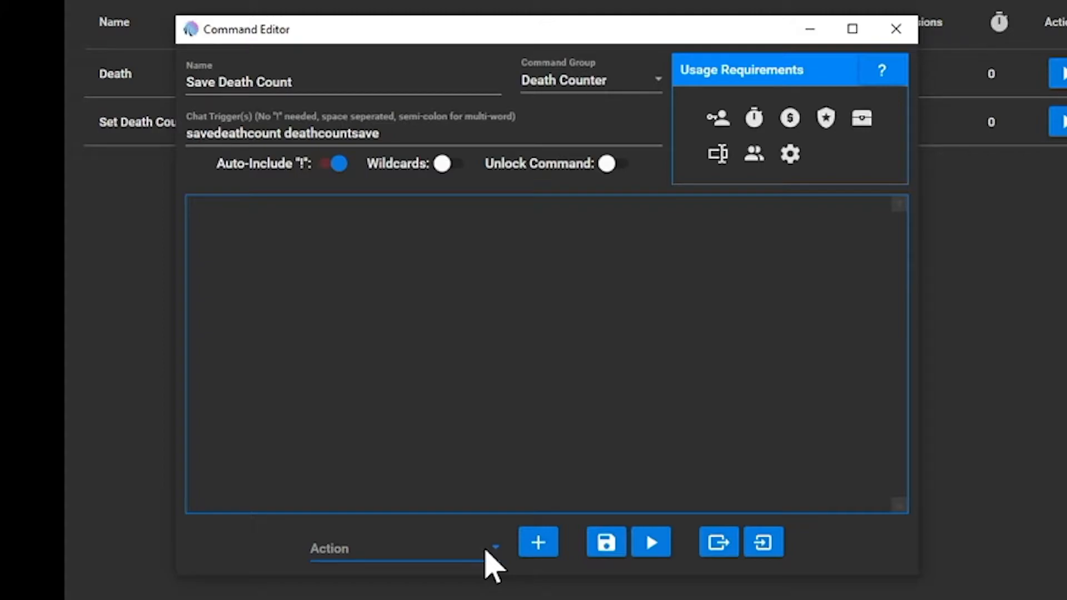
# Step: Add a File (Read & Write) action with Save To File to the Save Death Count command
pyautogui.click(486, 553)
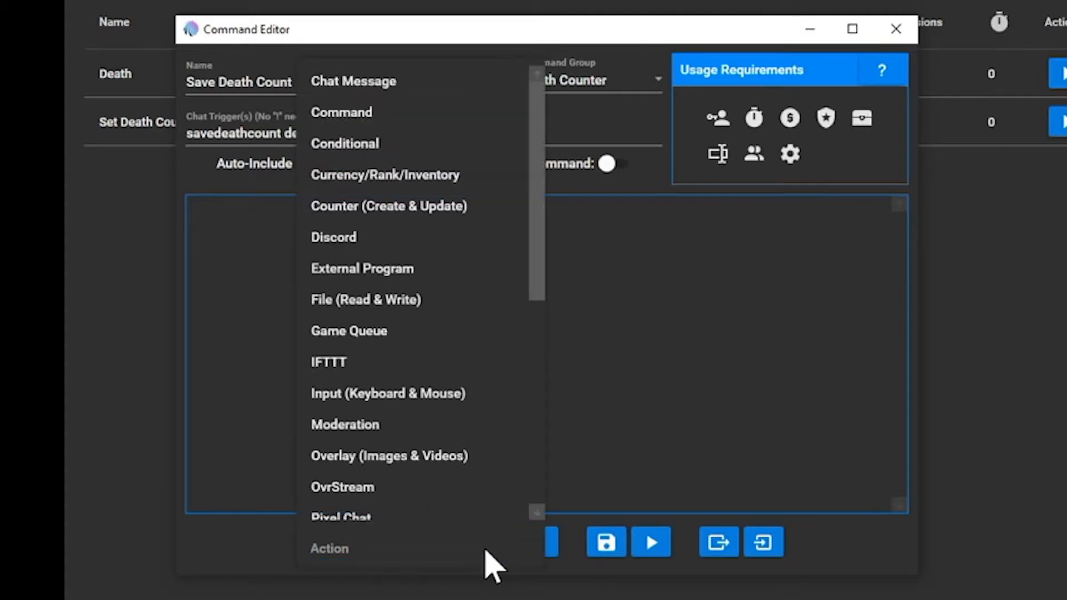
pyautogui.scroll(-1, 452, 469)
pyautogui.moveTo(536, 326); pyautogui.dragTo(483, 243)
pyautogui.click(424, 300)
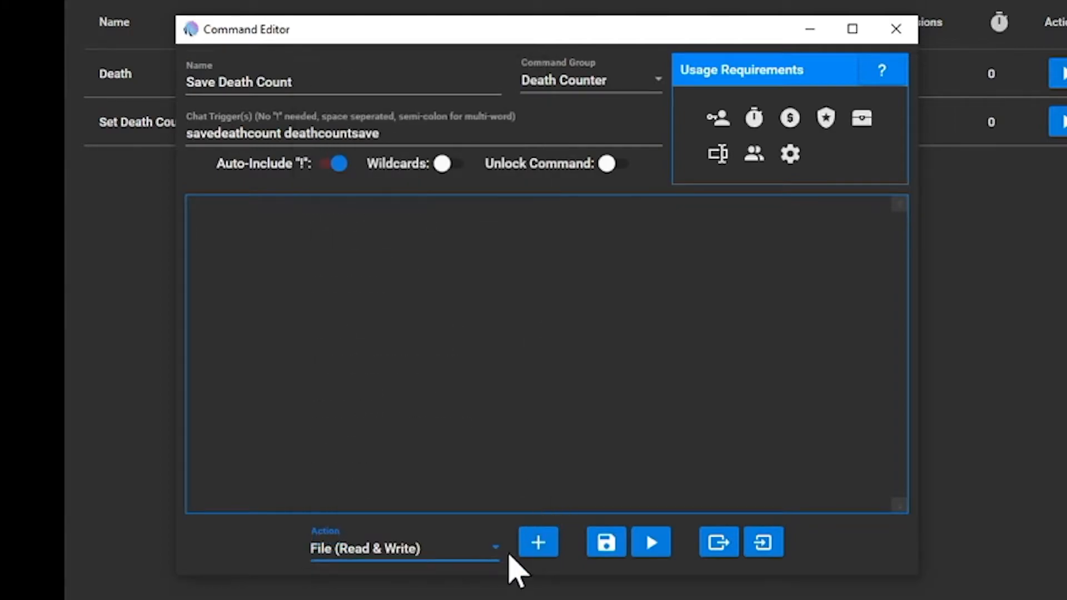
pyautogui.click(529, 550)
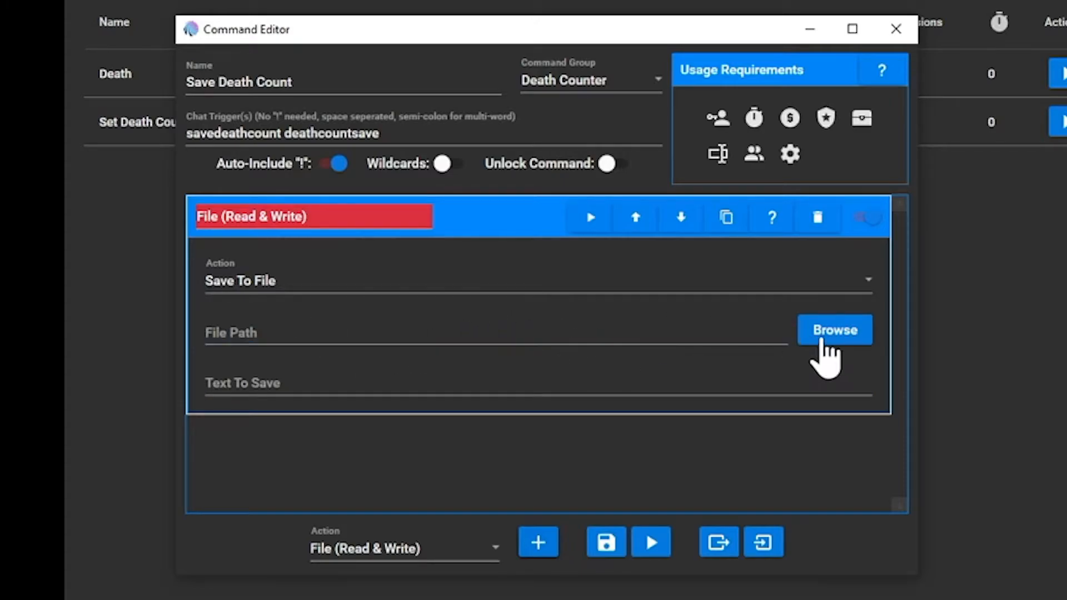
# Step: Set the save action's file path to the existing Death Counter.txt in D:\Project Files\Tutorial, accepting its replacement
pyautogui.click(823, 334)
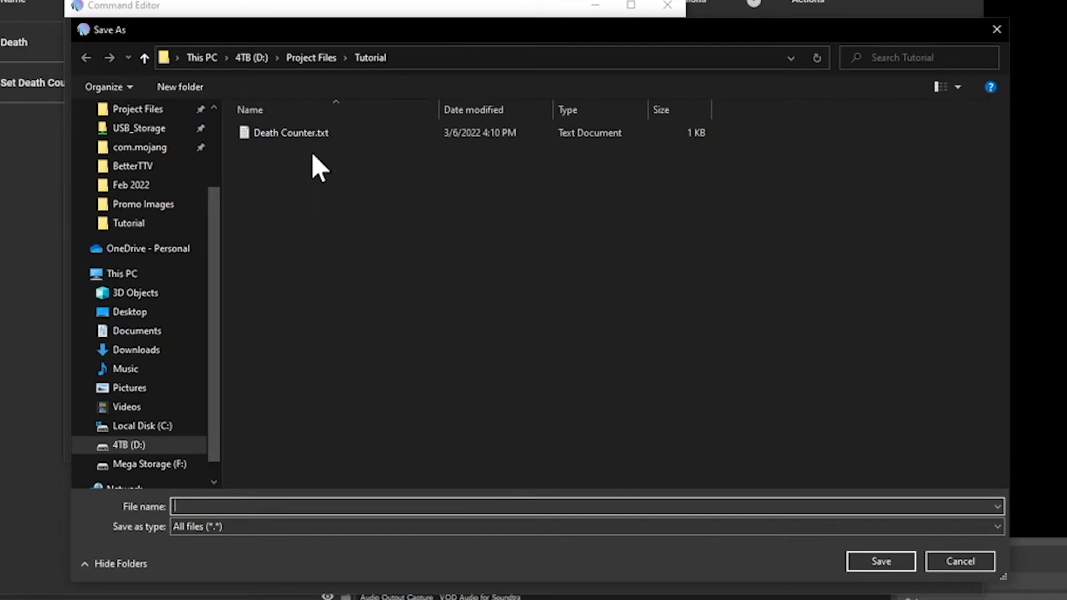
pyautogui.click(328, 134)
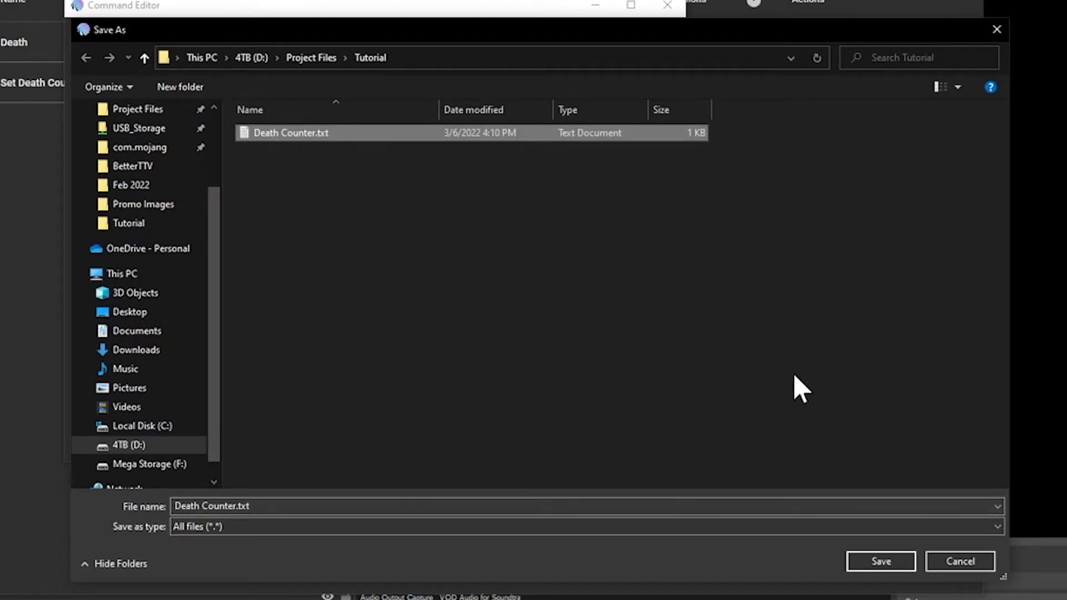
pyautogui.click(881, 561)
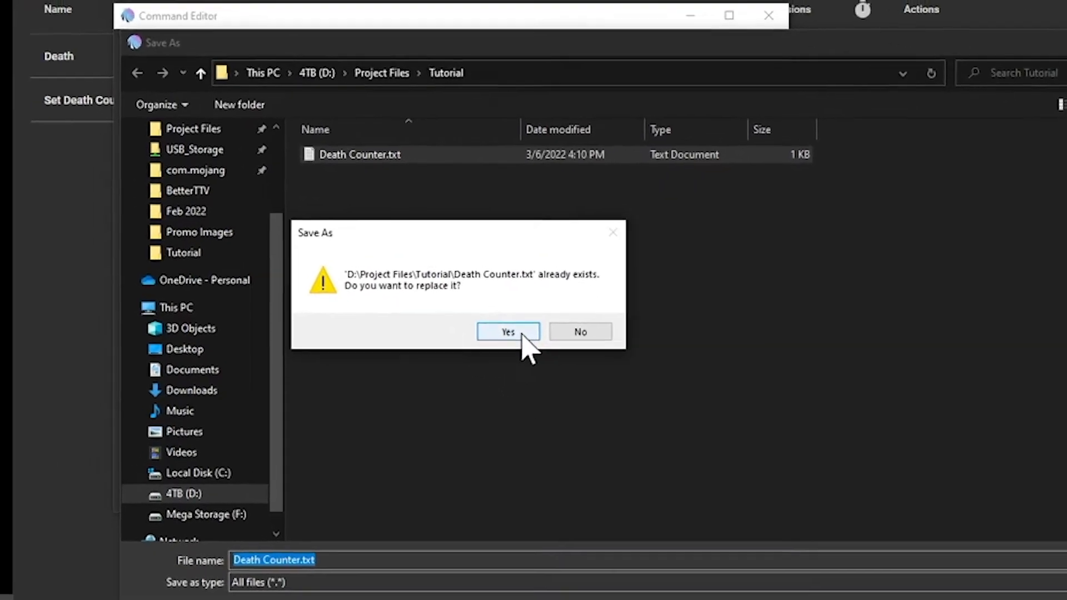
pyautogui.click(439, 297)
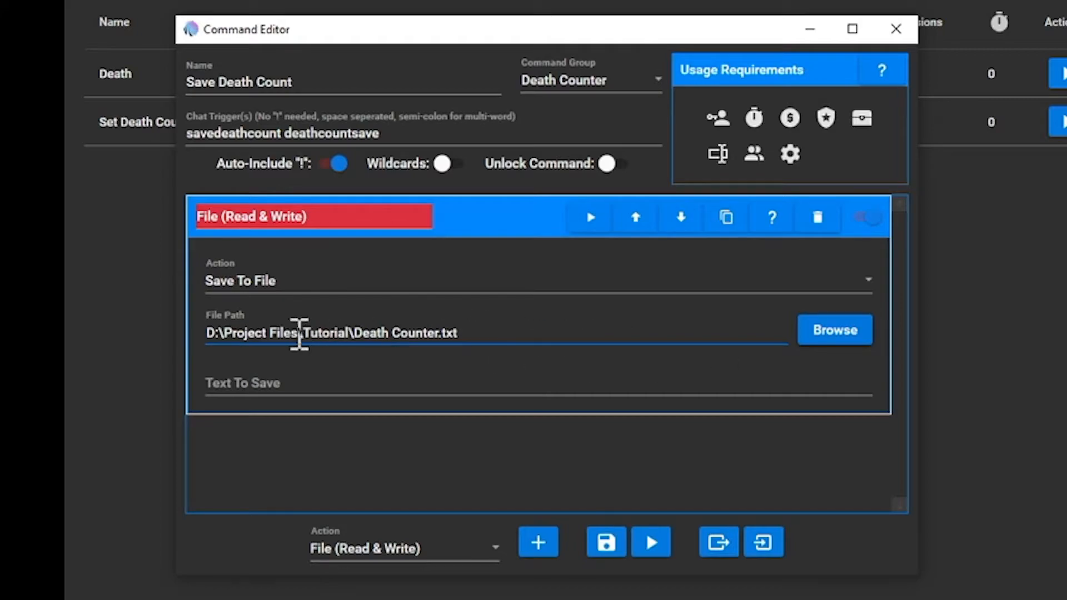
# Step: Rename the save action's target file to $streamgame.txt in its path and set its text to save to $Deaths
pyautogui.click(437, 334)
pyautogui.moveTo(437, 335); pyautogui.dragTo(355, 334)
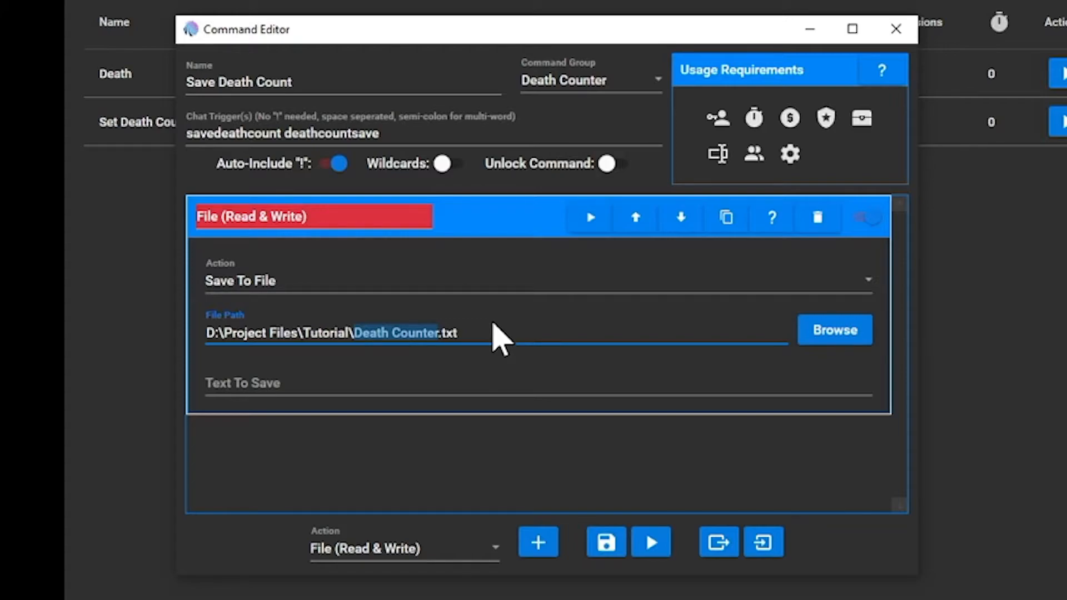
pyautogui.write('$streamgame')
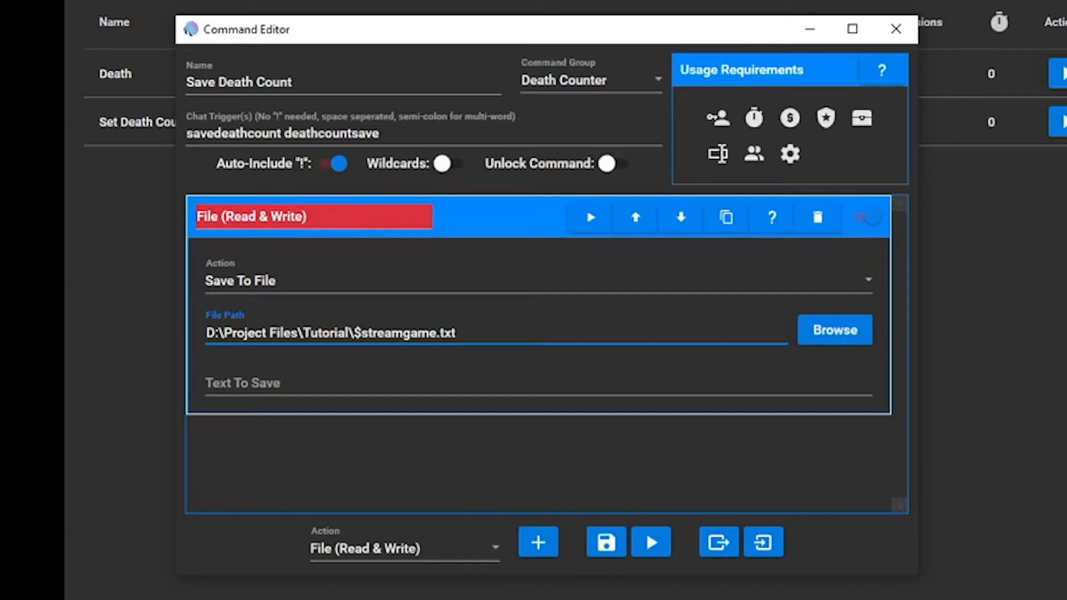
pyautogui.click(375, 378)
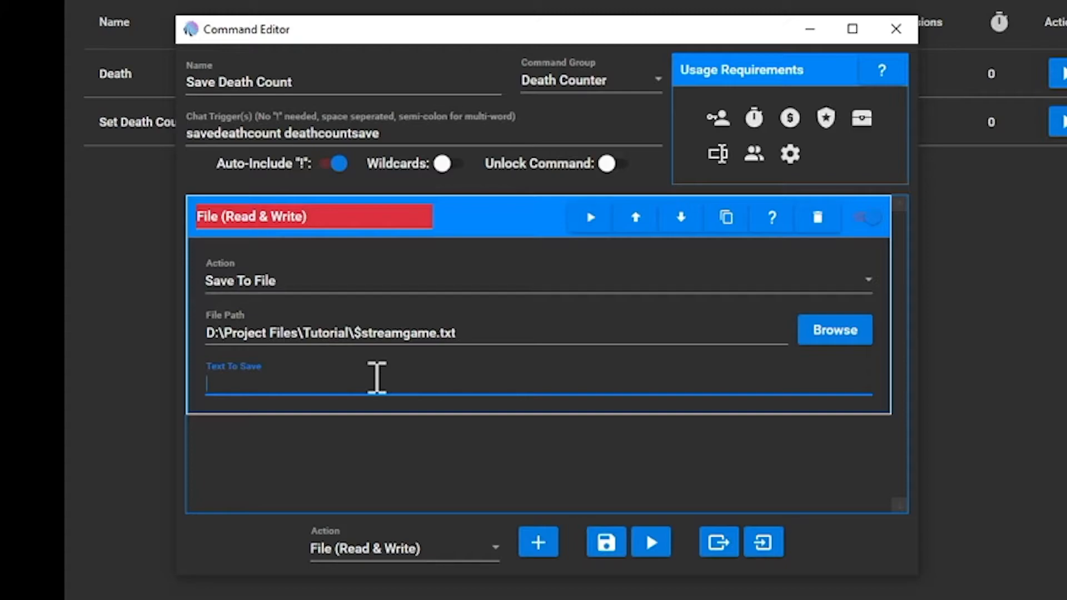
pyautogui.write('$Deaths')
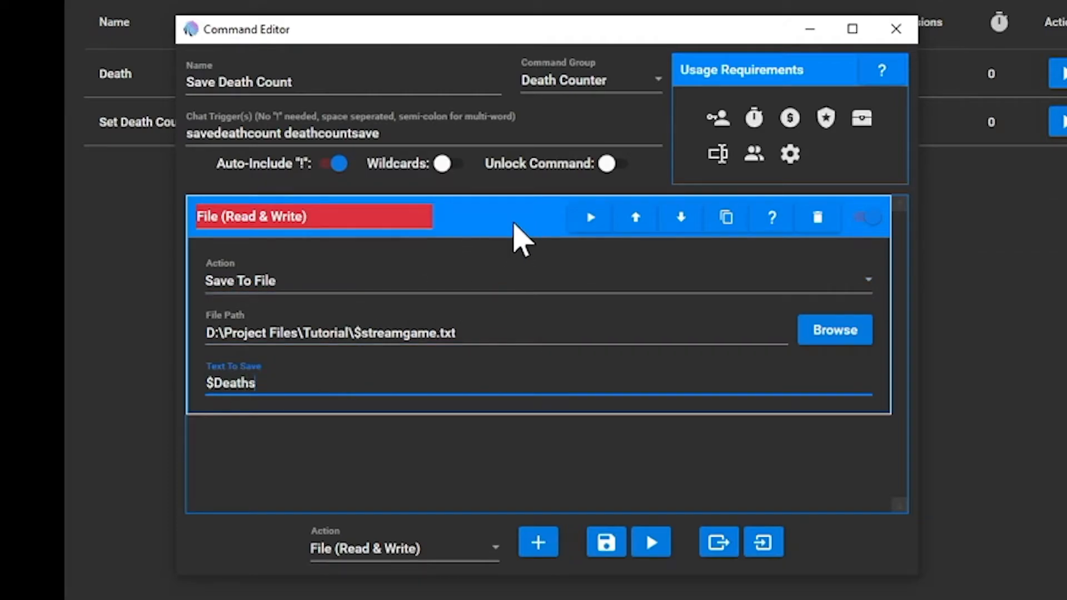
pyautogui.click(513, 223)
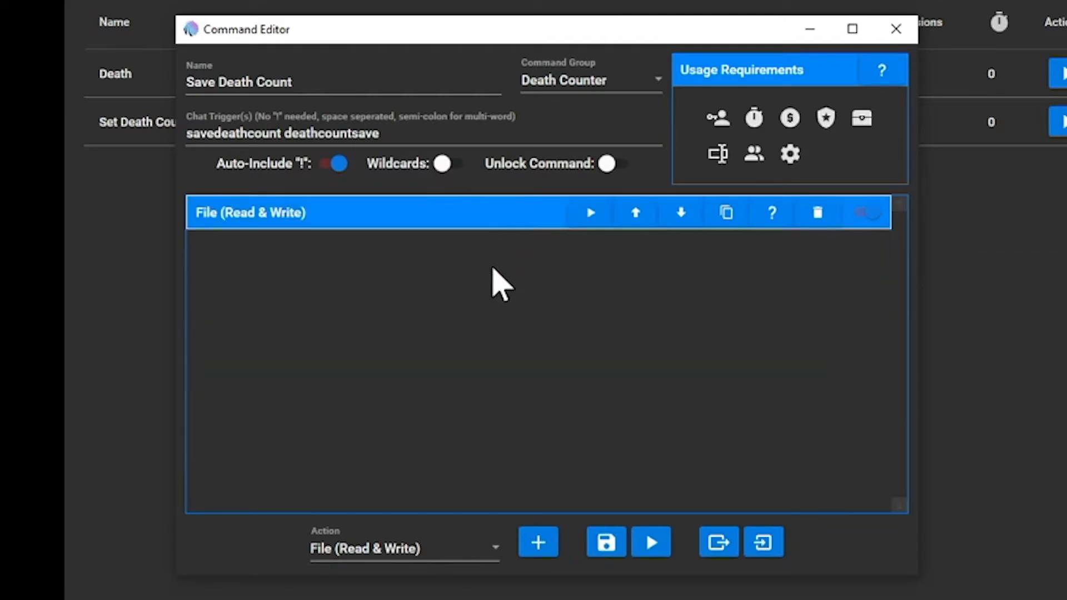
# Step: Add a Chat Message action to the Save Death Count command
pyautogui.click(436, 549)
pyautogui.scroll(-3, 411, 359)
pyautogui.scroll(10, 394, 328)
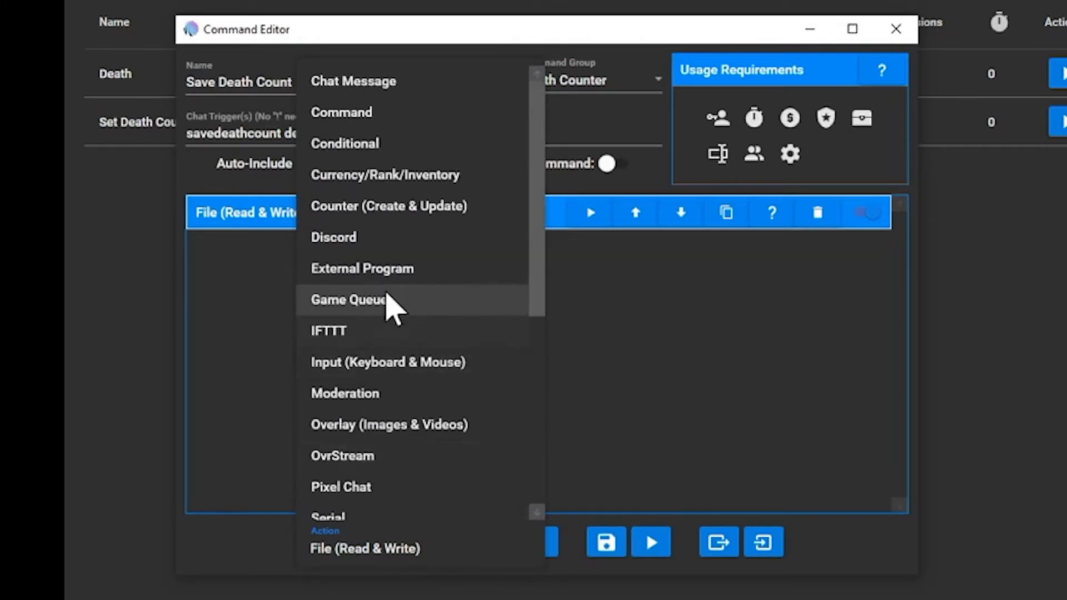
pyautogui.click(378, 89)
pyautogui.click(538, 544)
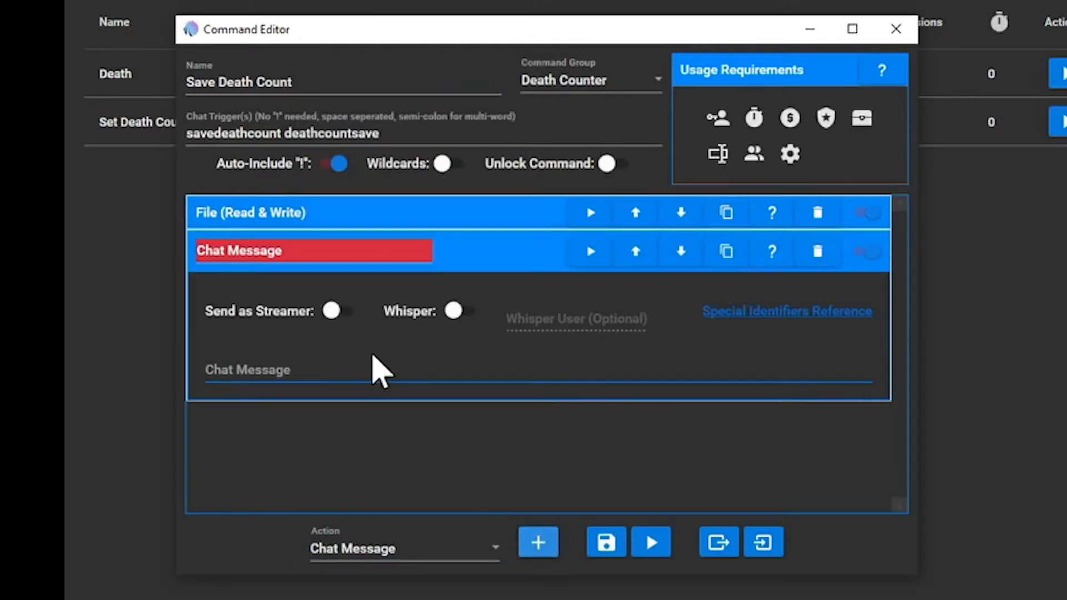
# Step: Set the chat message to "The death count of $Deaths has been saved under $streamgame by $username"
pyautogui.click(367, 373)
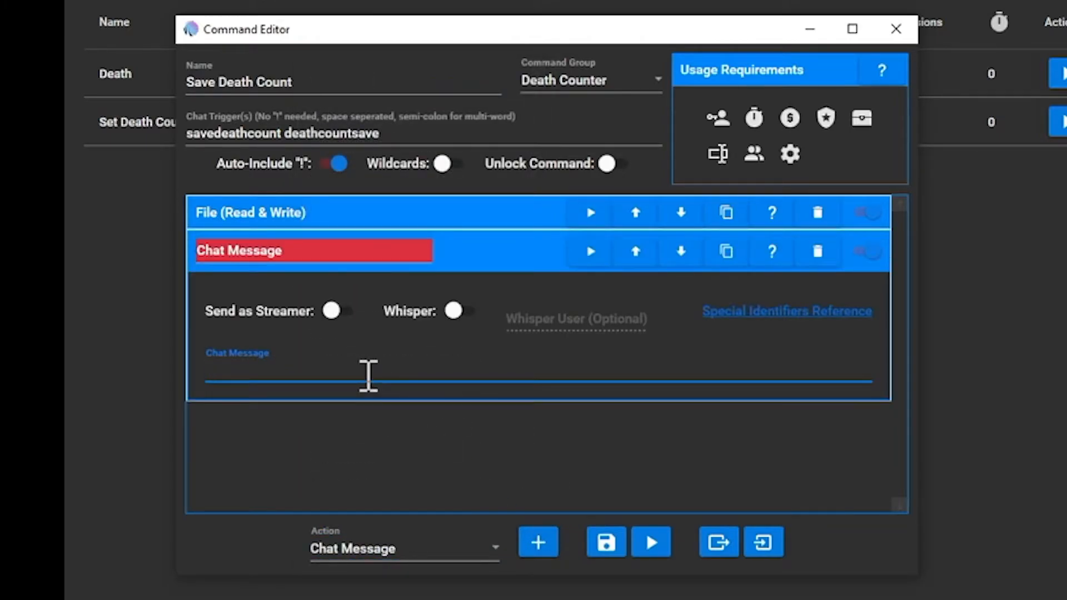
pyautogui.write('The death ')
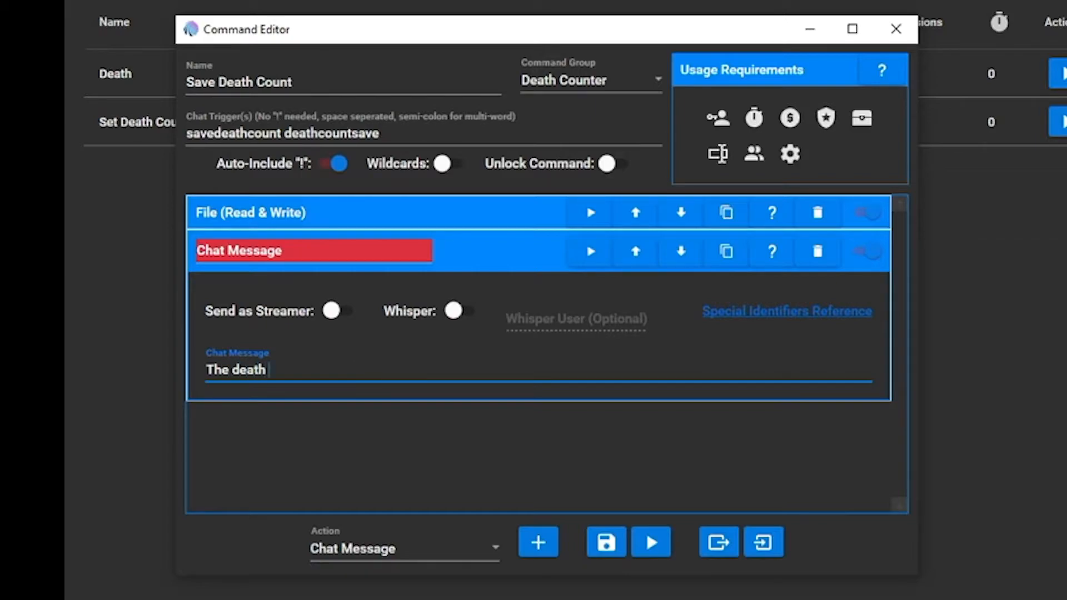
pyautogui.write('count of $Deaths')
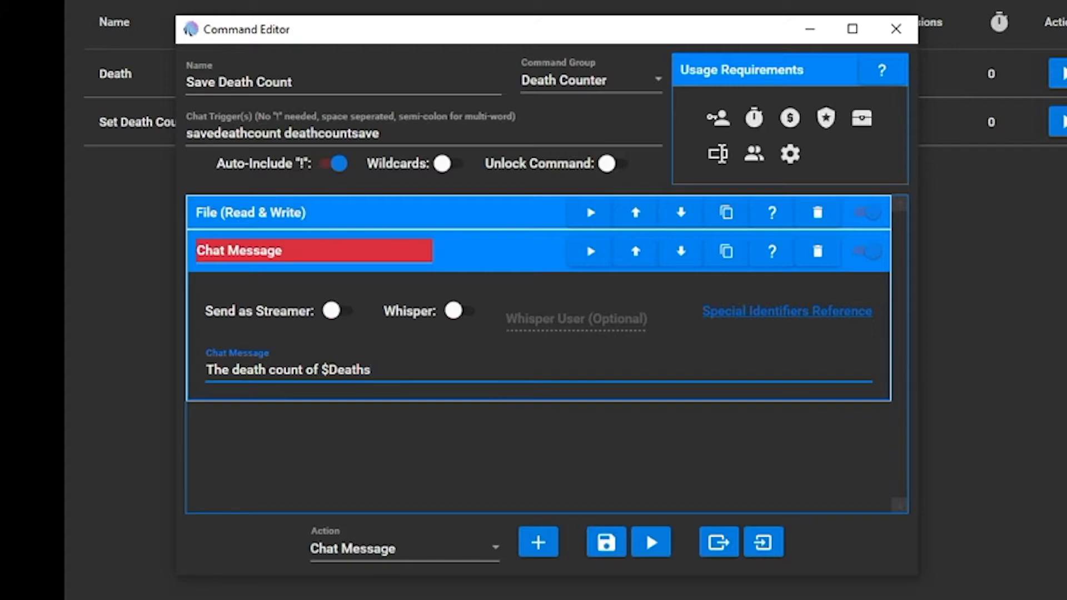
pyautogui.write(' has been saved under $')
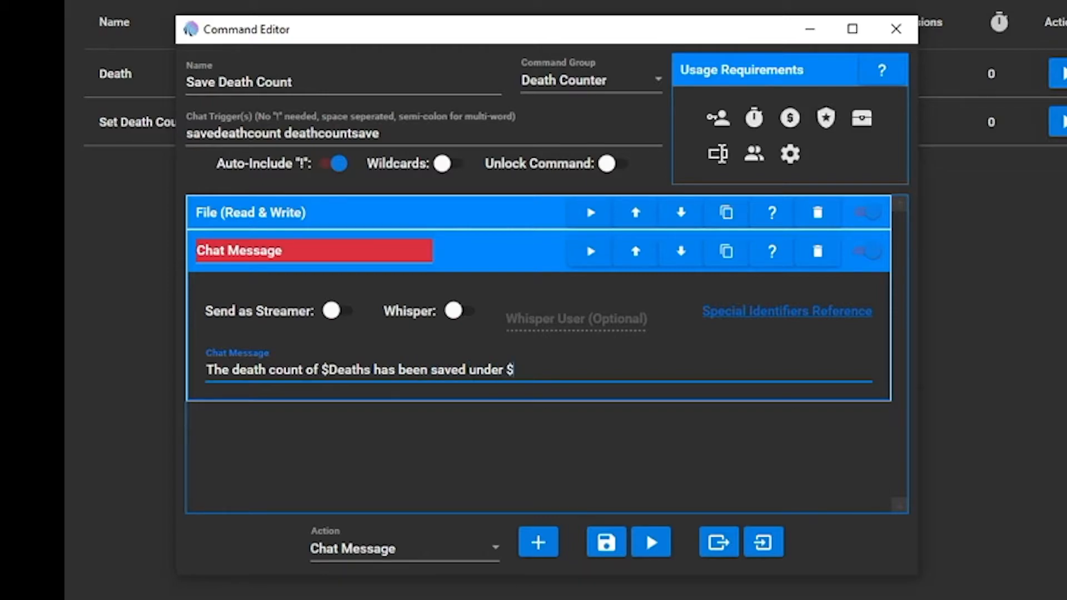
pyautogui.write('streamgame ')
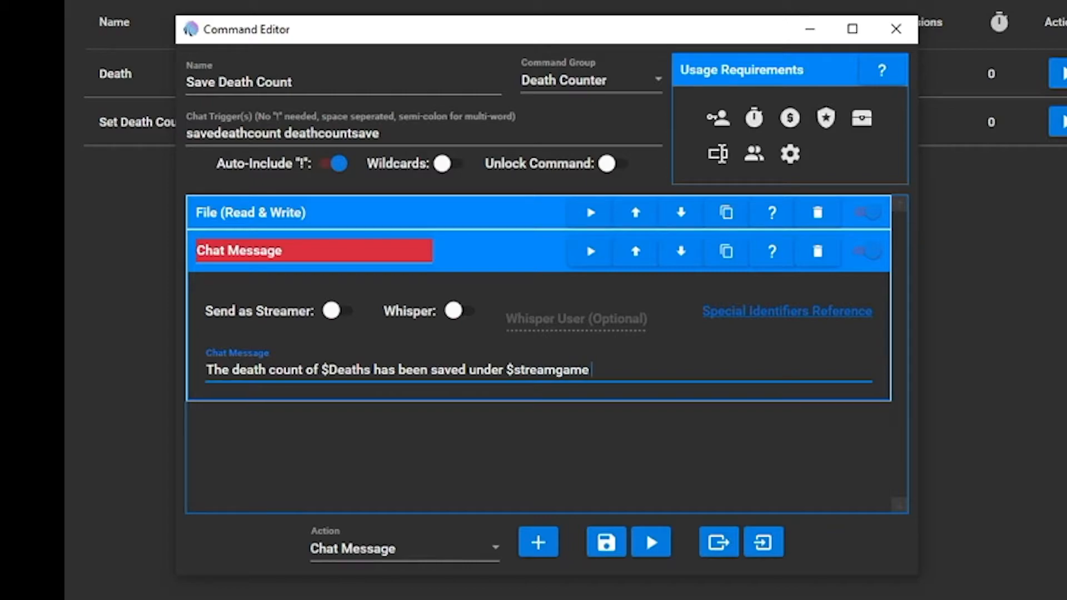
pyautogui.write('by $username')
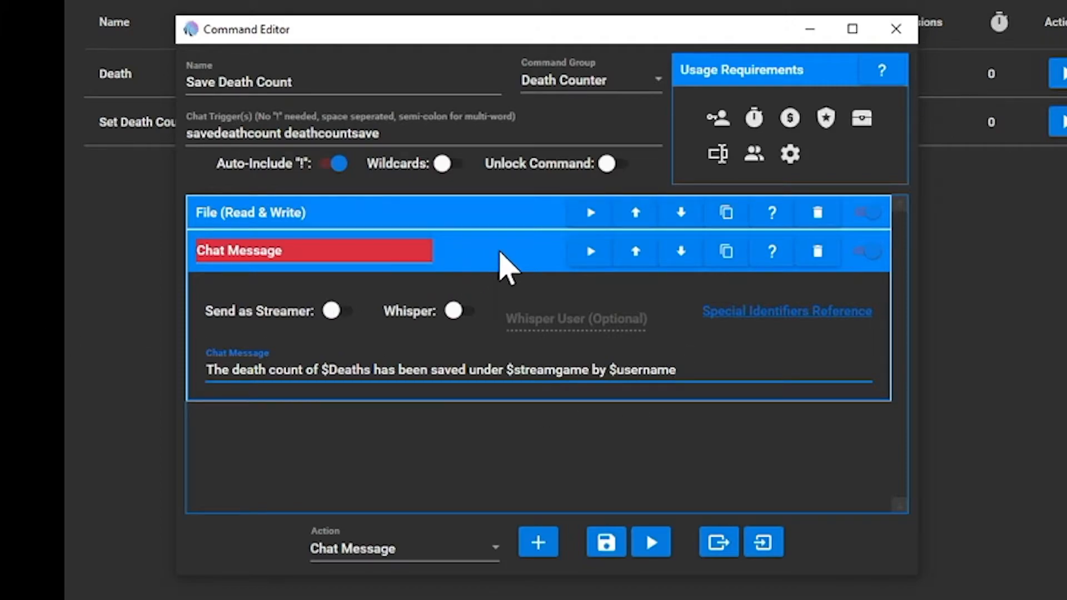
pyautogui.click(506, 267)
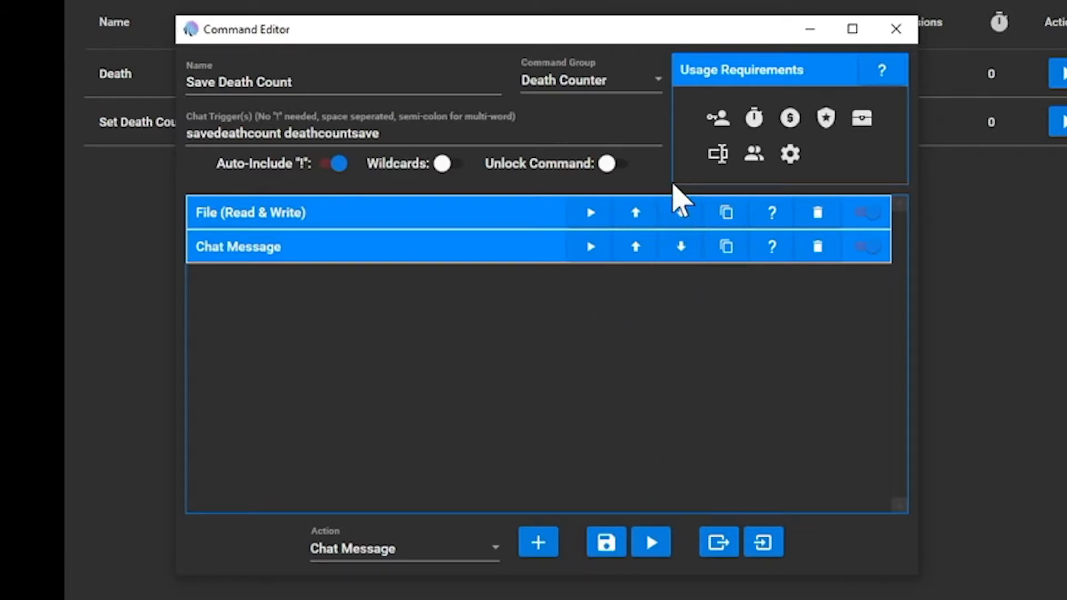
# Step: Review the role requirement of the Save Death Count command and save the command
pyautogui.click(718, 118)
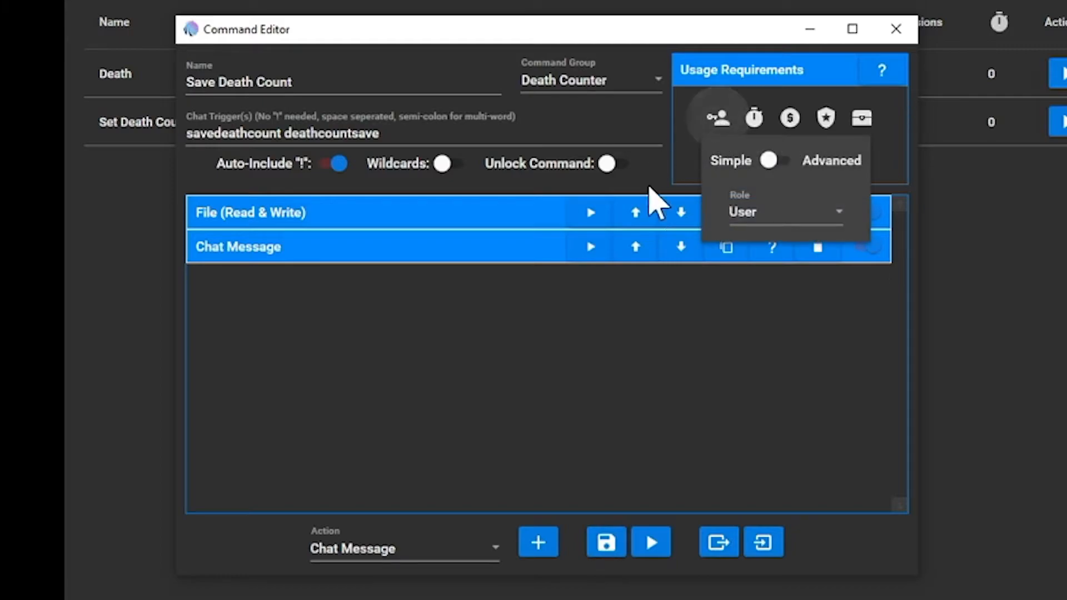
pyautogui.click(723, 118)
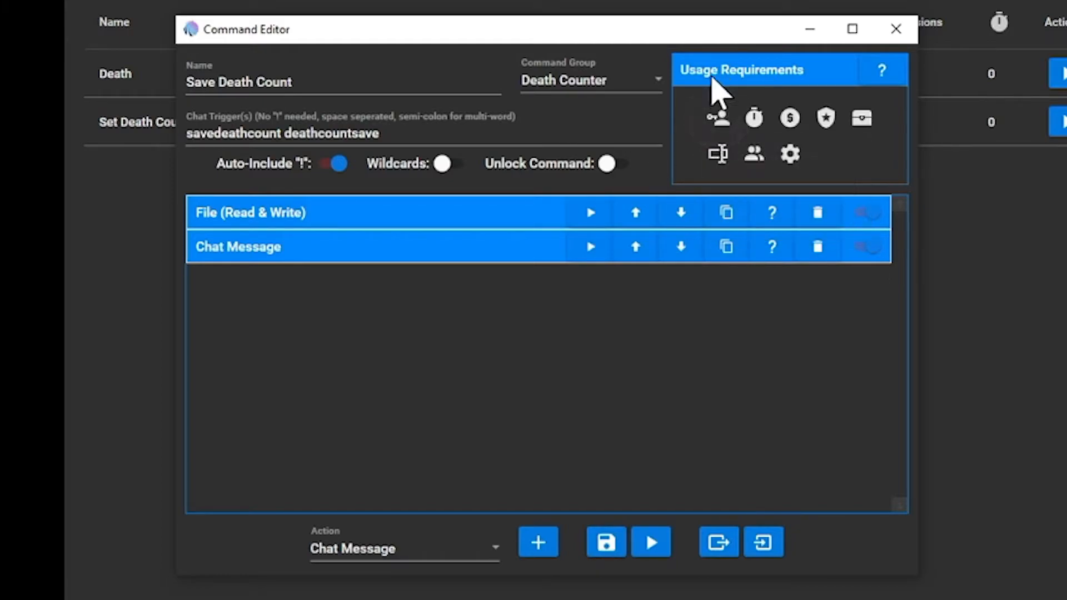
pyautogui.click(722, 119)
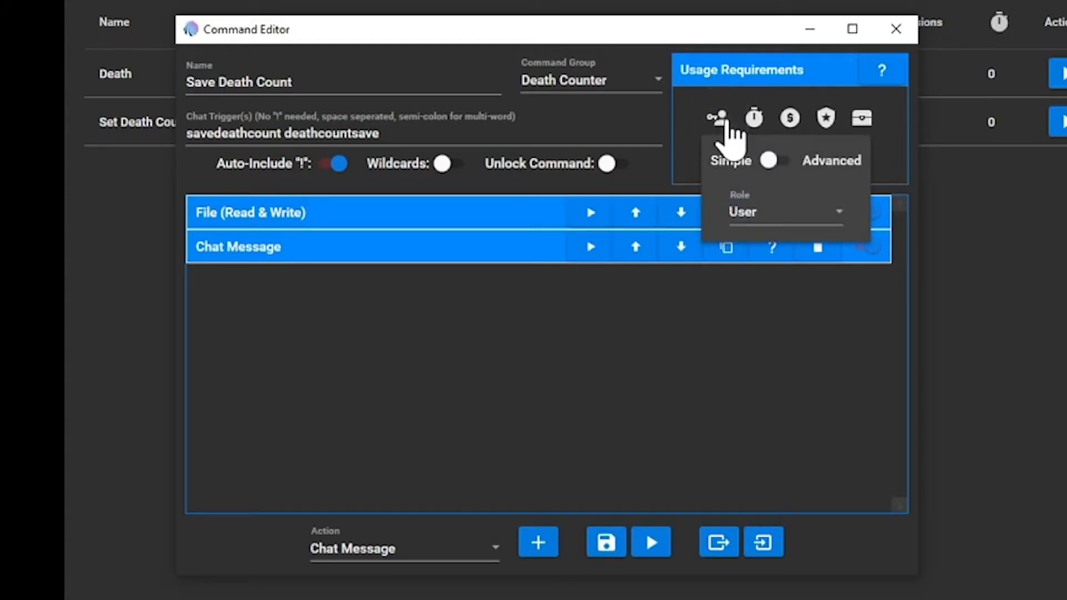
pyautogui.click(719, 119)
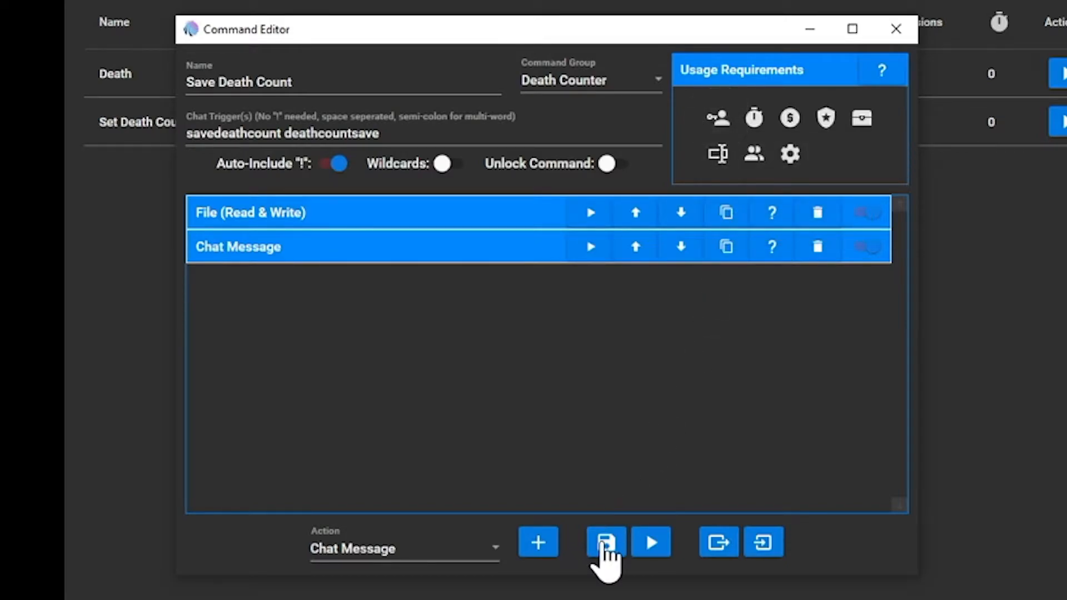
pyautogui.click(604, 547)
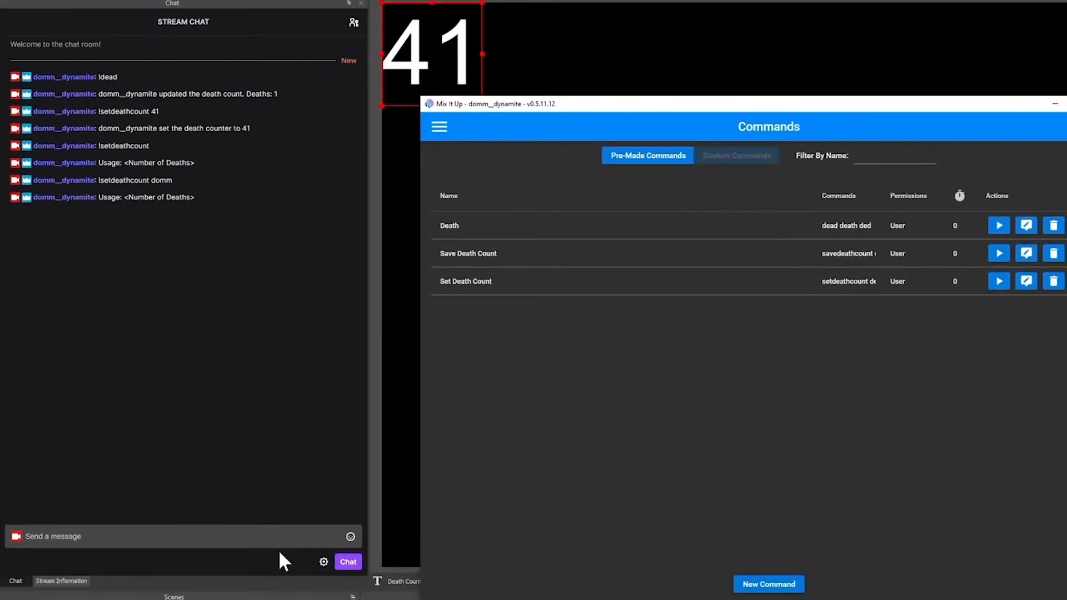
# Step: Switch to OBS and send !setgame CyberPunk 2077 and !savedeathcount in the stream chat
pyautogui.click(283, 544)
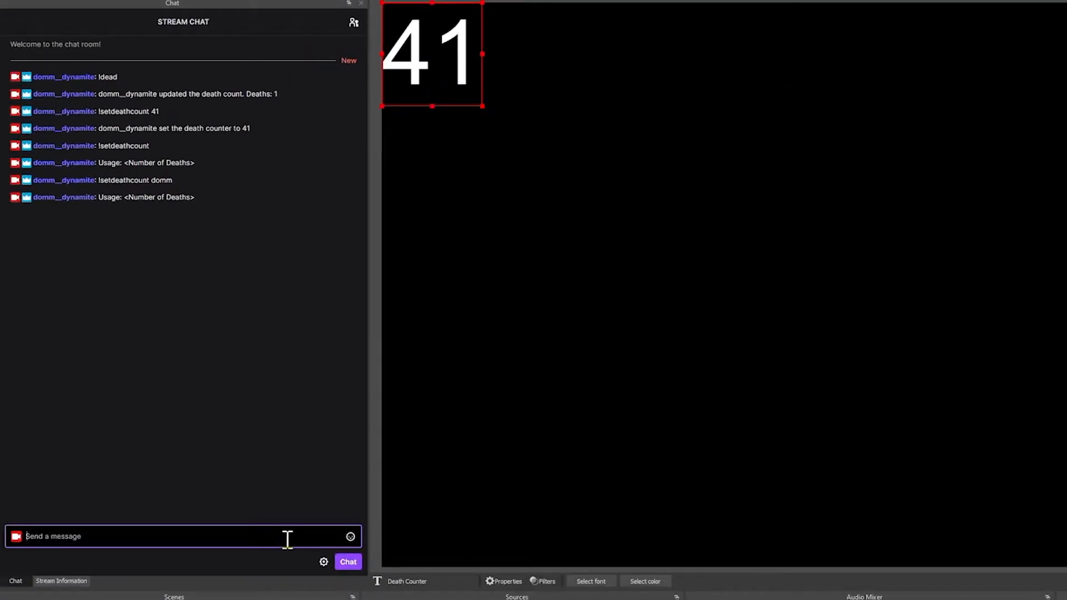
pyautogui.write('!setgame Cyberpunk')
pyautogui.press('BackSpace')
pyautogui.press('BackSpace')
pyautogui.press('BackSpace')
pyautogui.press('BackSpace')
pyautogui.write('Punk 2077')
pyautogui.press('Return')
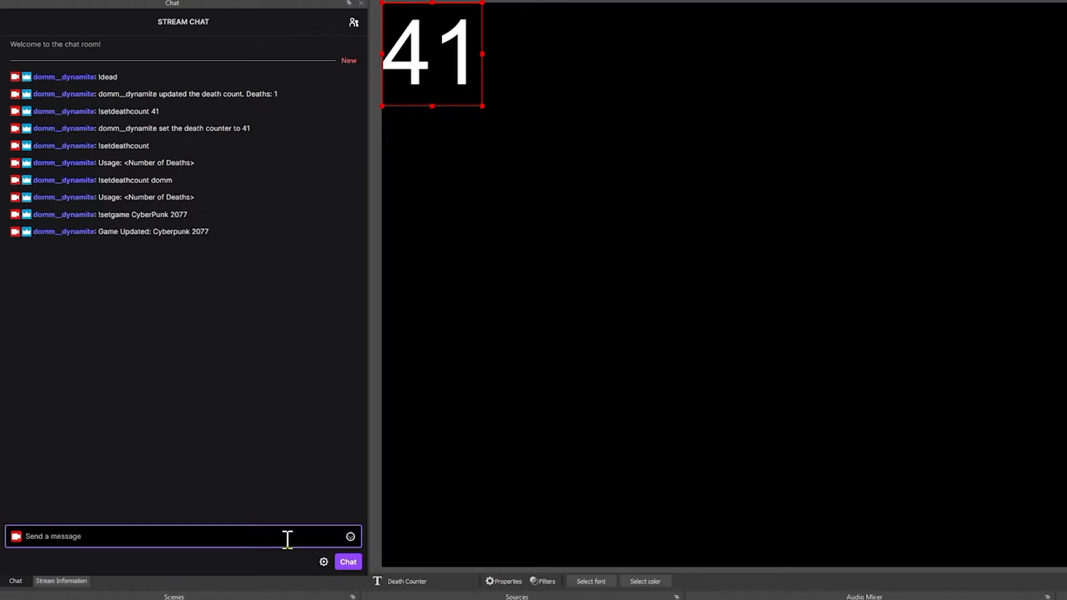
pyautogui.write('!setdeathcount')
pyautogui.press('Return')
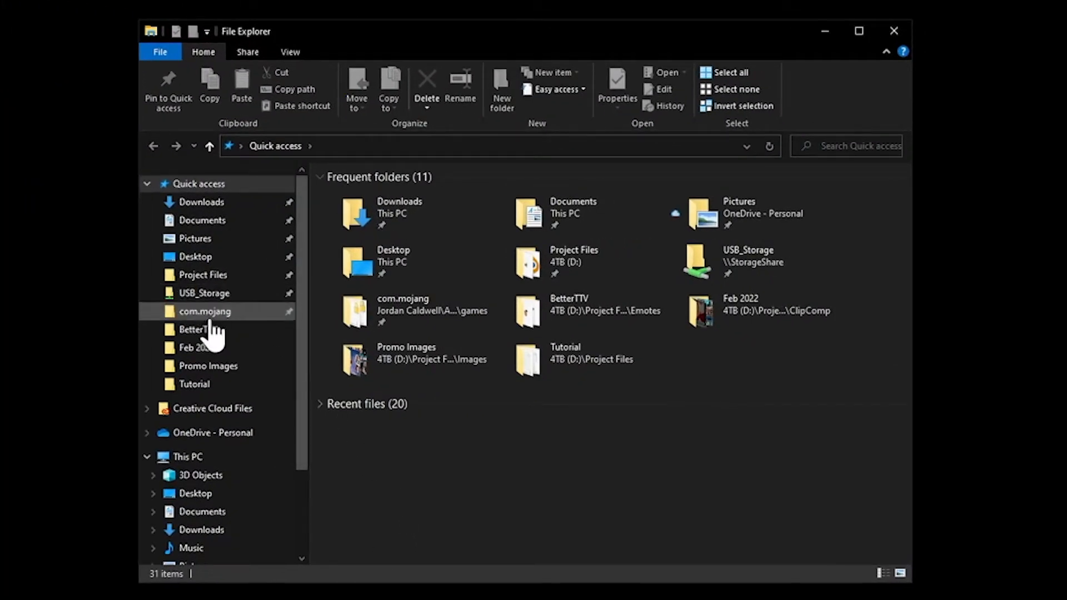
# Step: Check the contents of Cyberpunk 2077.txt in the Project Files\Tutorial folder, closing the file and the folder window when finished
pyautogui.click(223, 274)
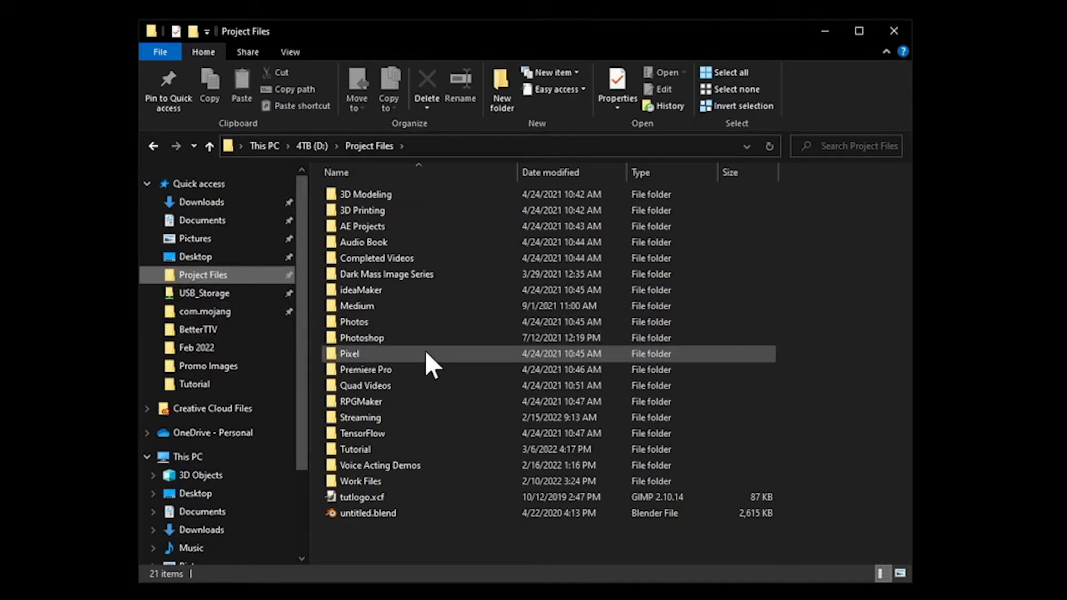
pyautogui.doubleClick(369, 448)
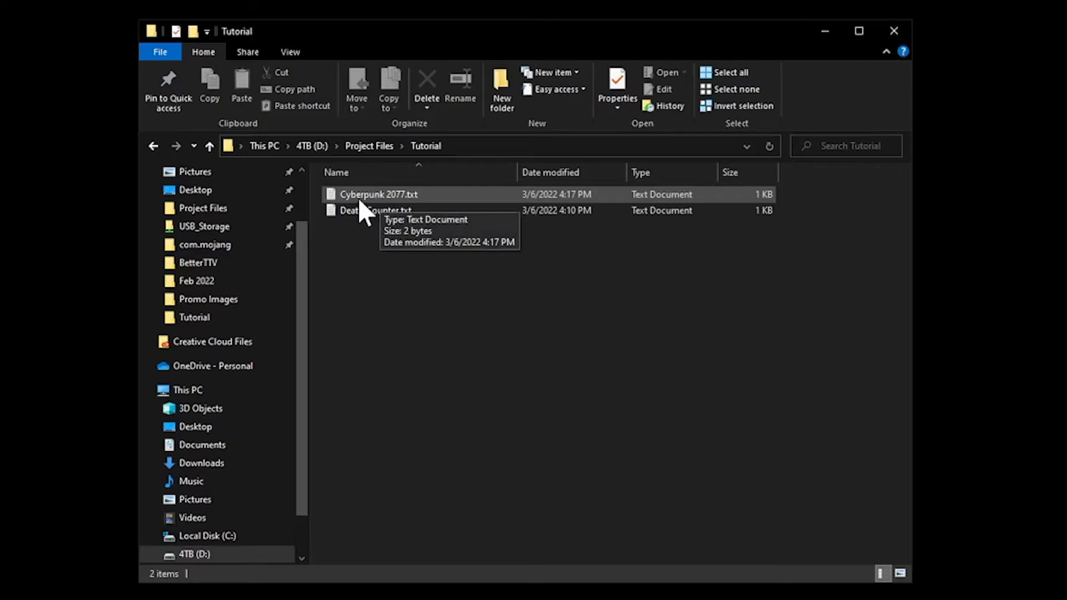
pyautogui.doubleClick(406, 196)
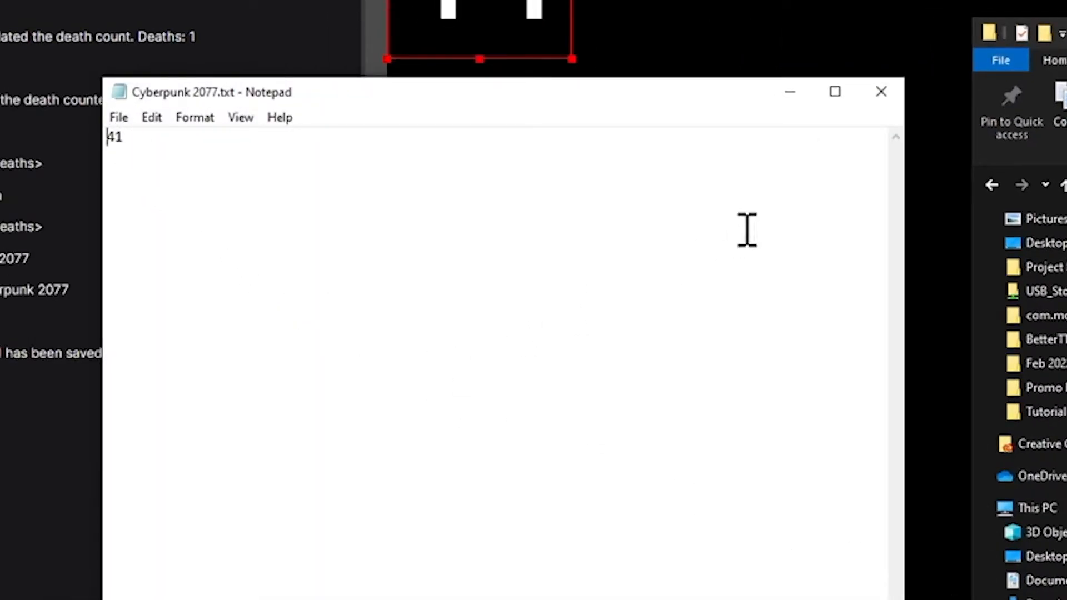
pyautogui.click(889, 100)
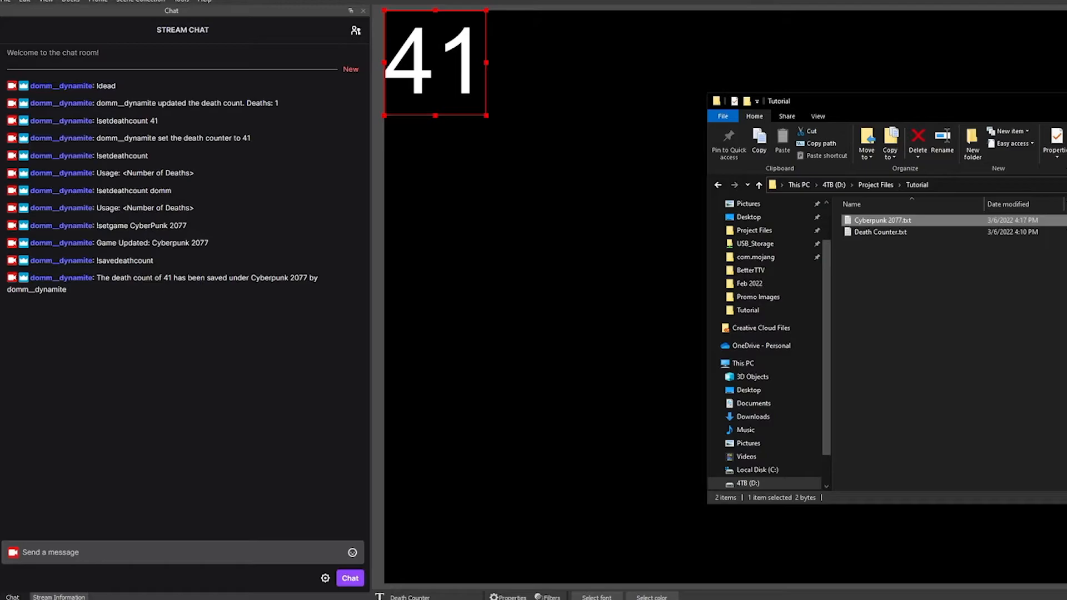
pyautogui.click(1066, 101)
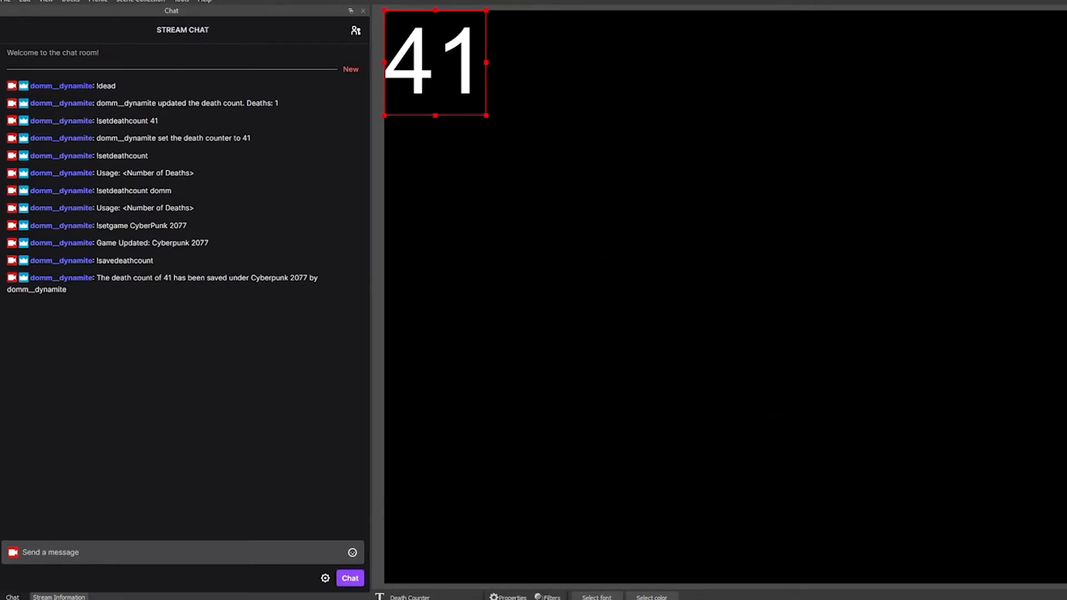
# Step: Create a new Mix It Up command named Load Death Count in the Death Counter command group
pyautogui.click(807, 599)
pyautogui.click(779, 598)
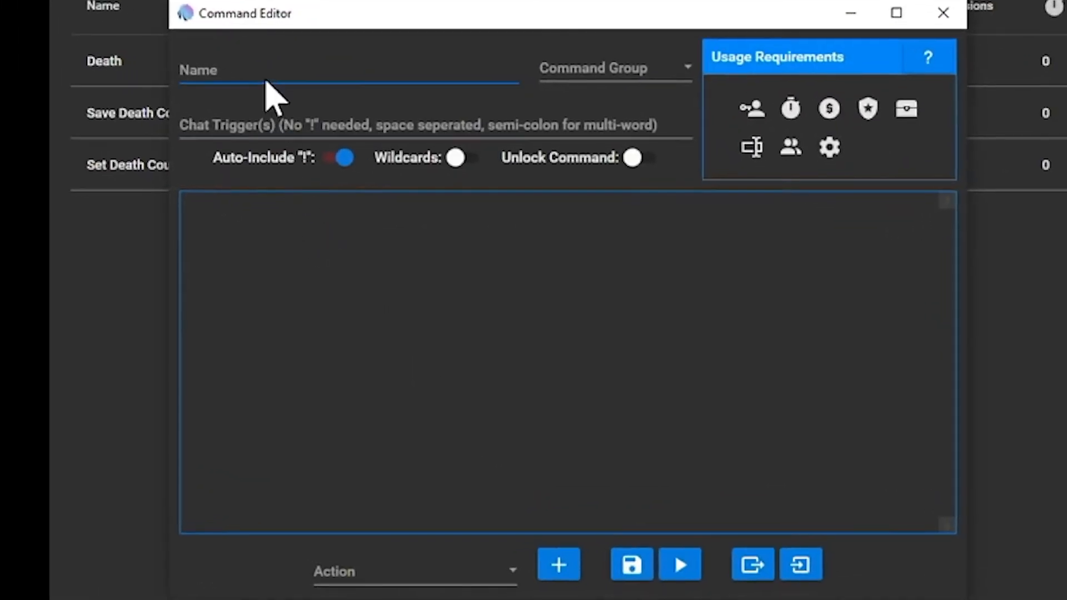
pyautogui.click(266, 69)
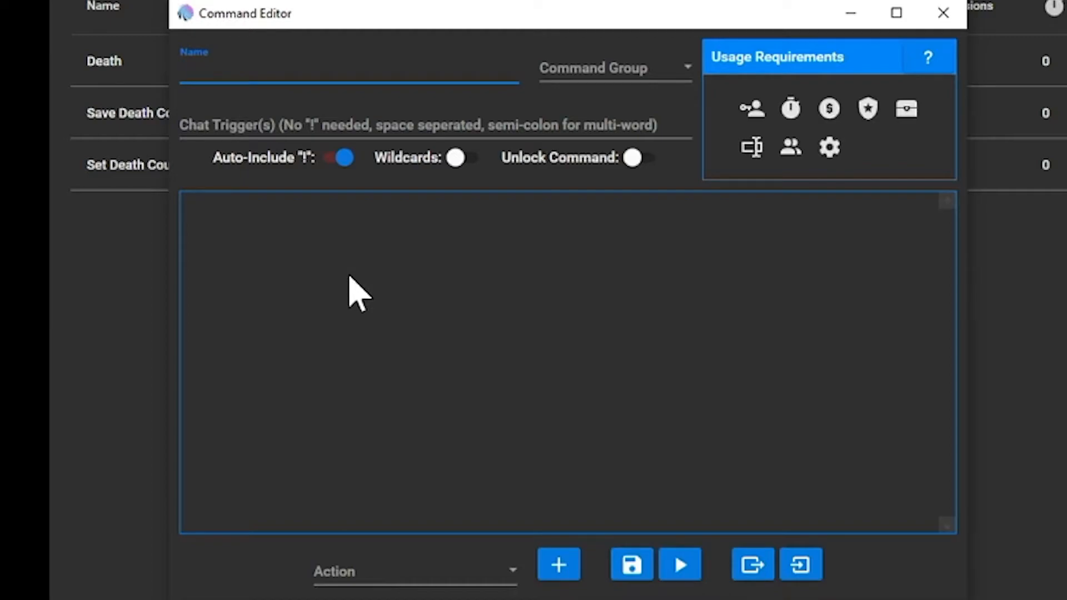
pyautogui.write('Load Death Count')
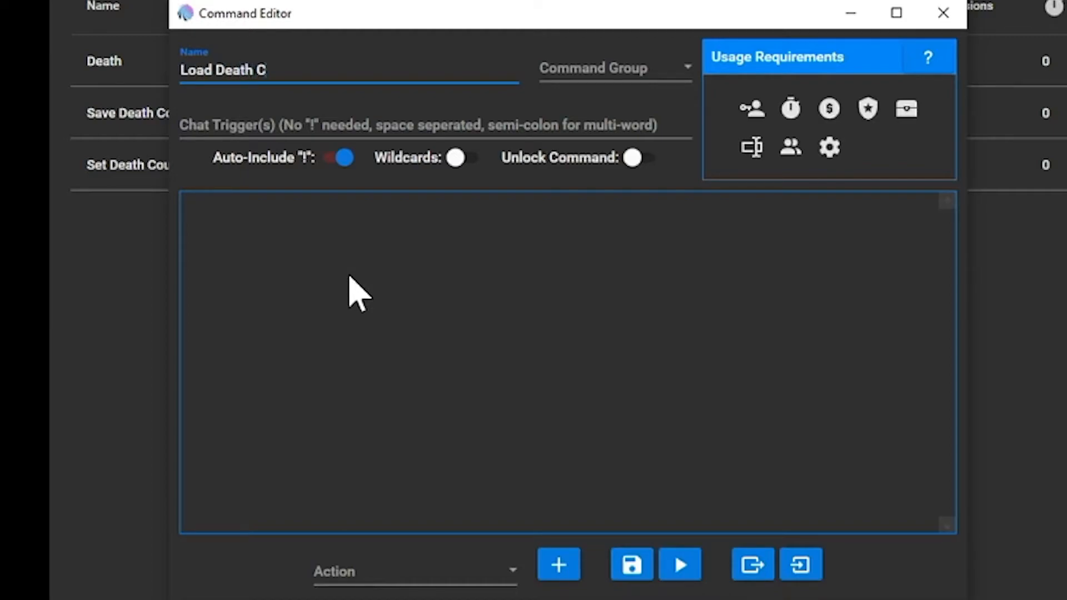
pyautogui.click(614, 67)
pyautogui.click(594, 102)
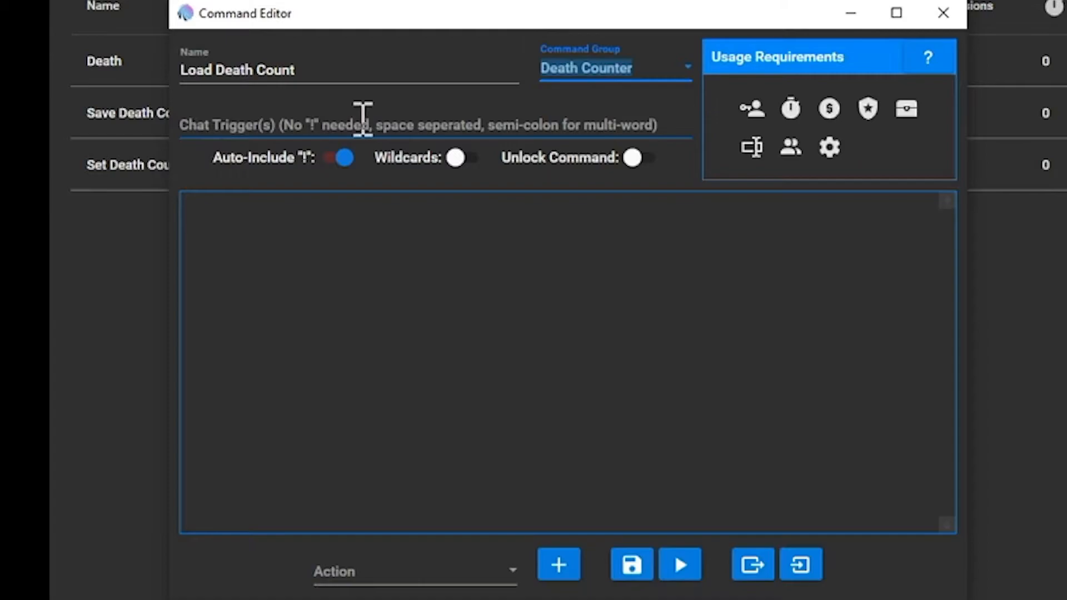
# Step: Set the Load Death Count command's chat triggers to loaddeathcount and deathcountload
pyautogui.click(359, 123)
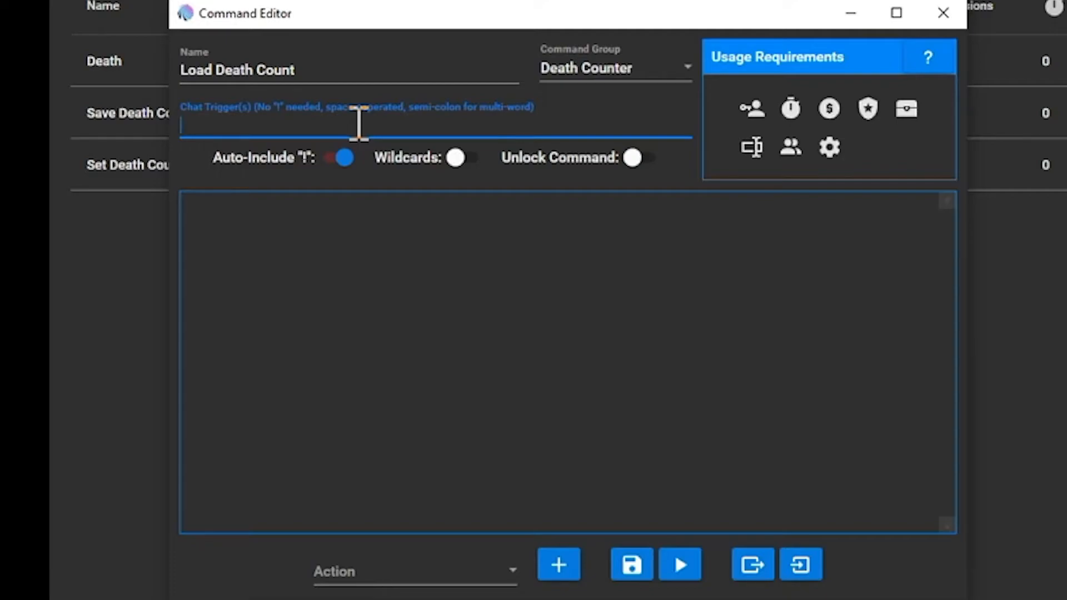
pyautogui.write('loaddeathcount deathcountload')
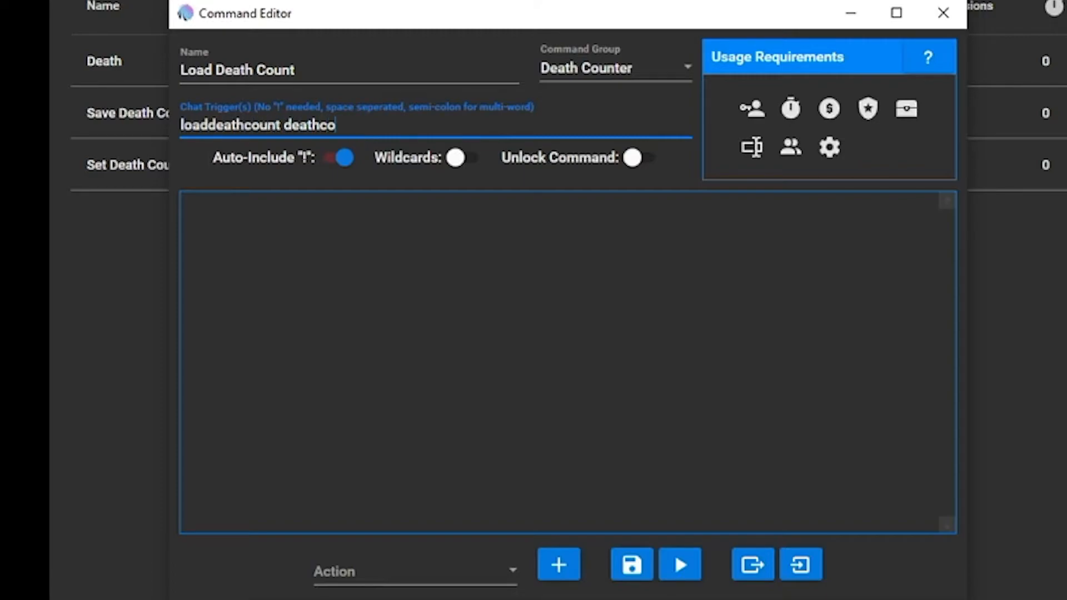
pyautogui.click(345, 252)
# Step: Add a File (Read & Write) action to the Load Death Count command and set it to Read From File
pyautogui.click(507, 578)
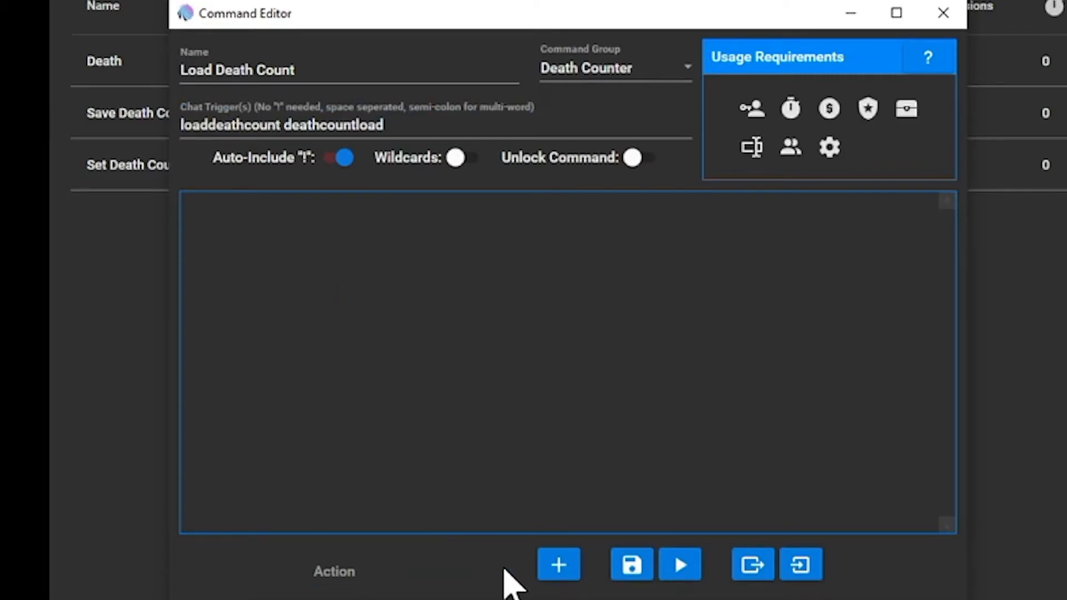
pyautogui.scroll(-1, 555, 203)
pyautogui.moveTo(556, 203); pyautogui.dragTo(555, 155)
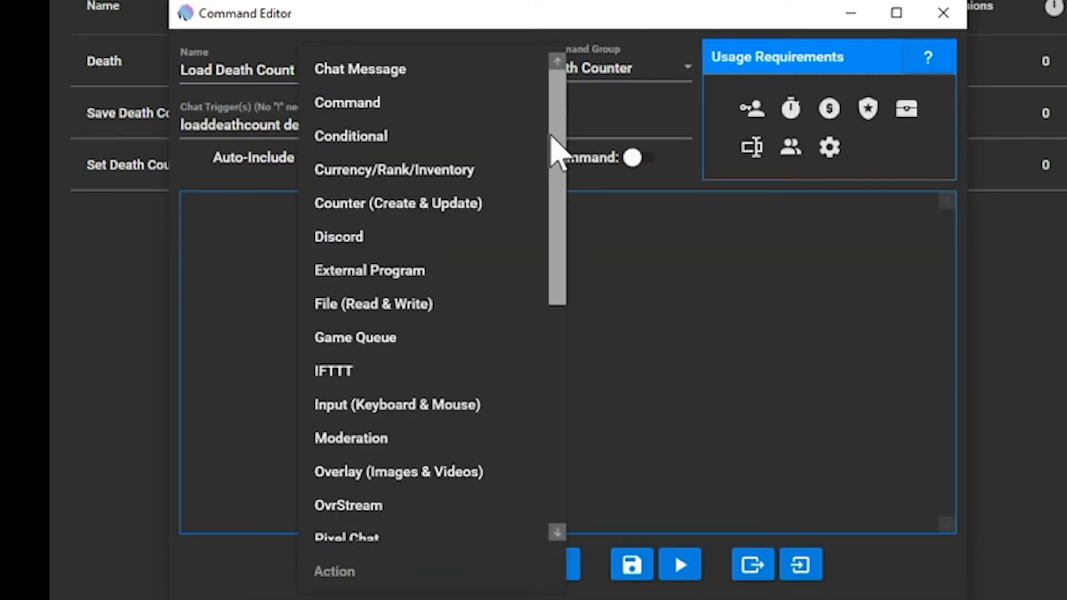
pyautogui.click(371, 312)
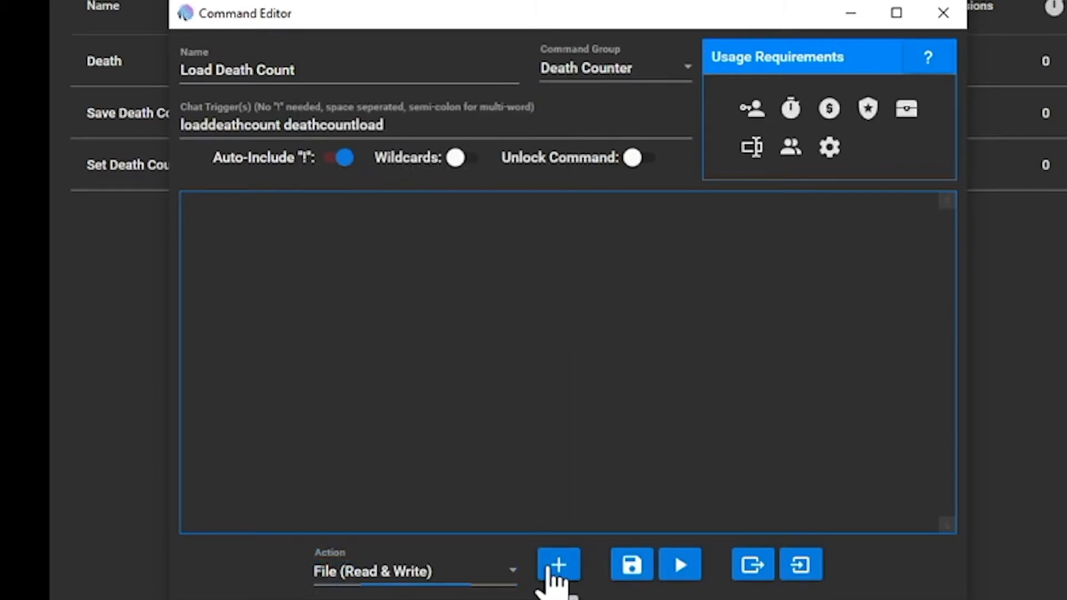
pyautogui.click(552, 573)
pyautogui.click(266, 287)
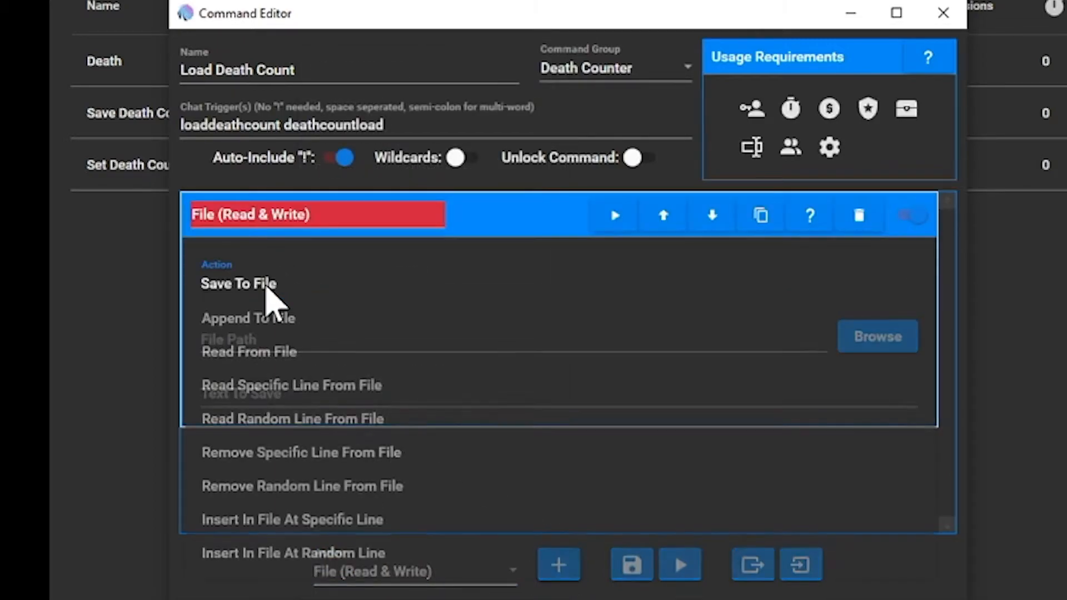
pyautogui.click(353, 367)
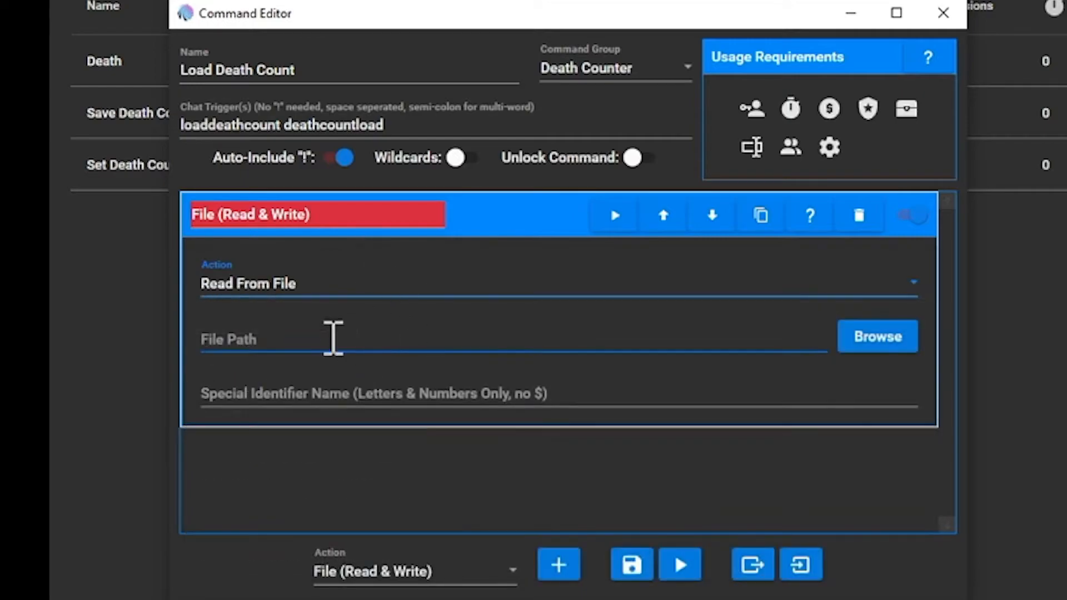
# Step: Set the file path to D:\Project Files\Tutorial\$streamgame.txt and the special identifier name to deathcount
pyautogui.click(888, 349)
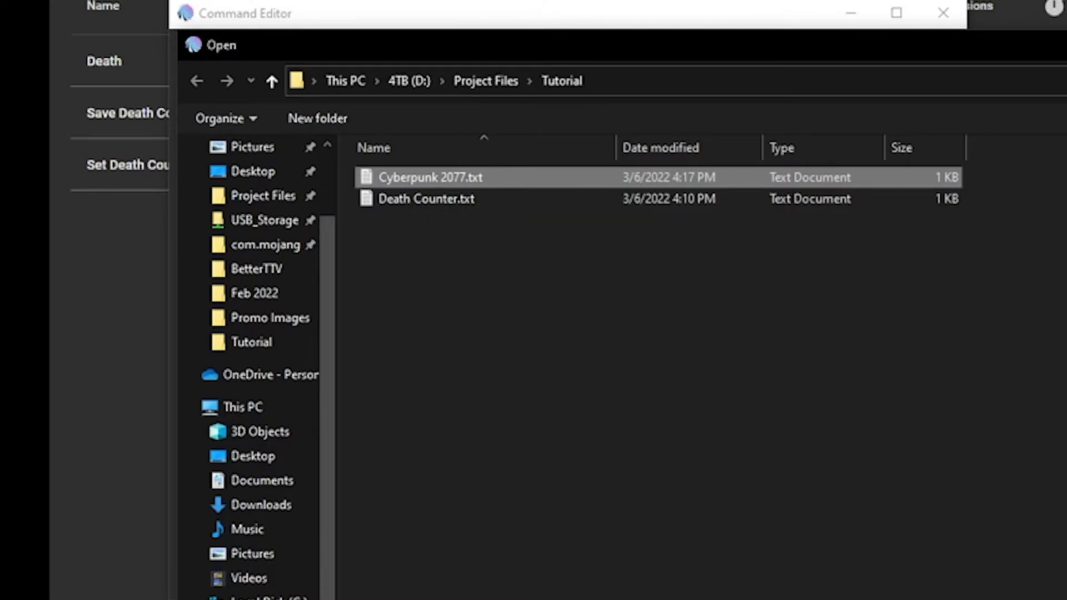
pyautogui.doubleClick(422, 178)
pyautogui.click(439, 341)
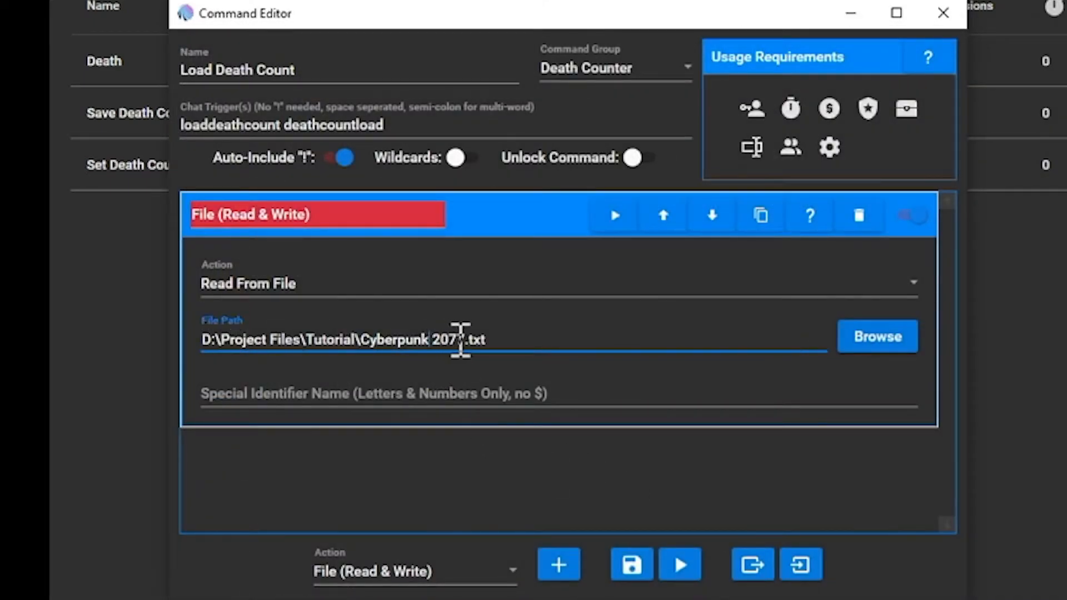
pyautogui.moveTo(469, 339); pyautogui.dragTo(361, 339)
pyautogui.write('$streamgame')
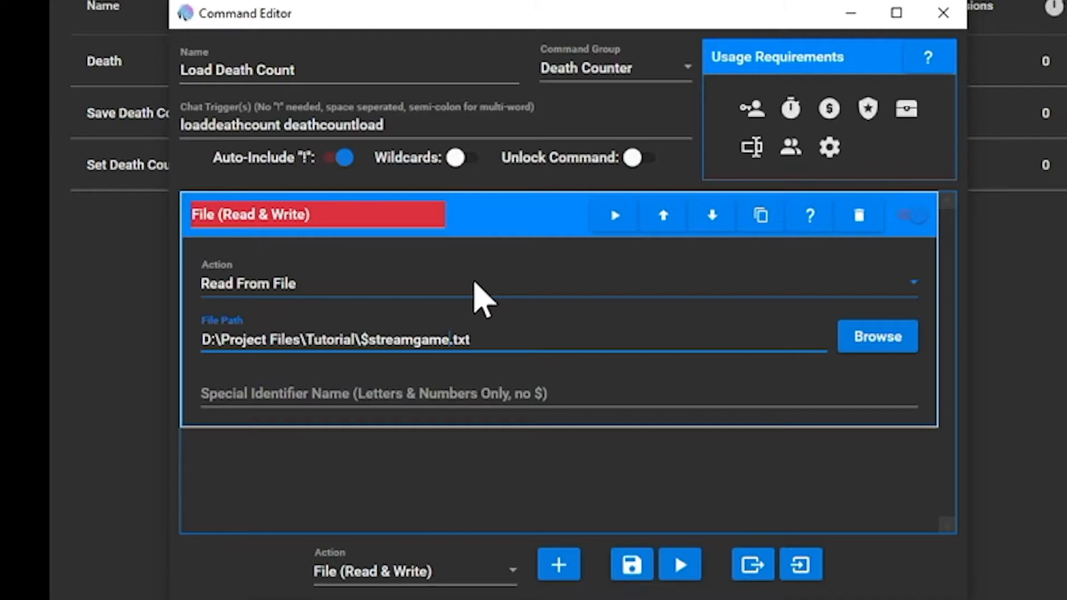
pyautogui.click(476, 401)
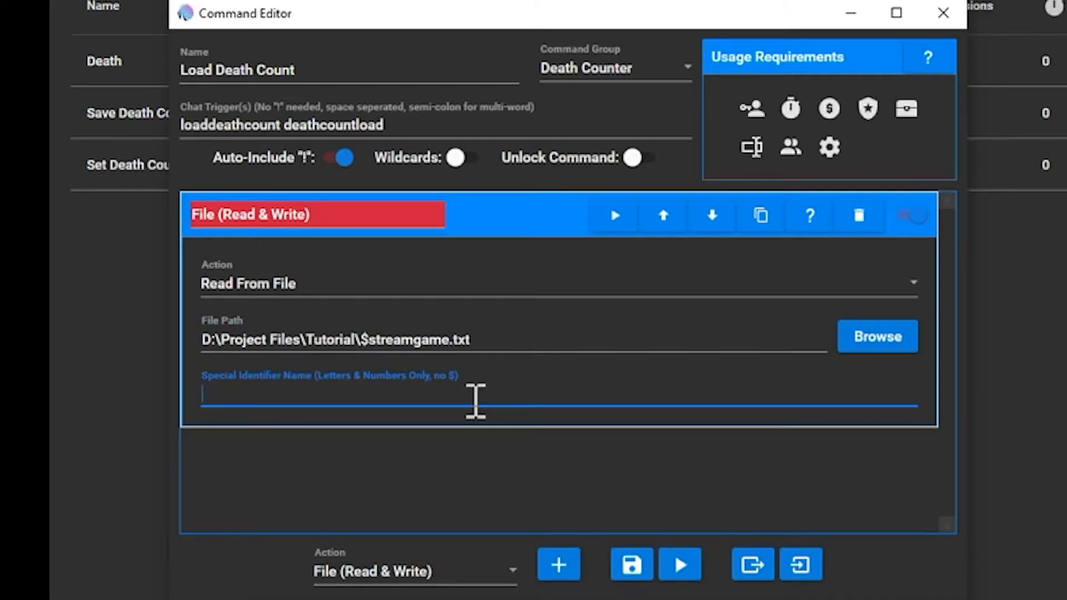
pyautogui.write('deathcount')
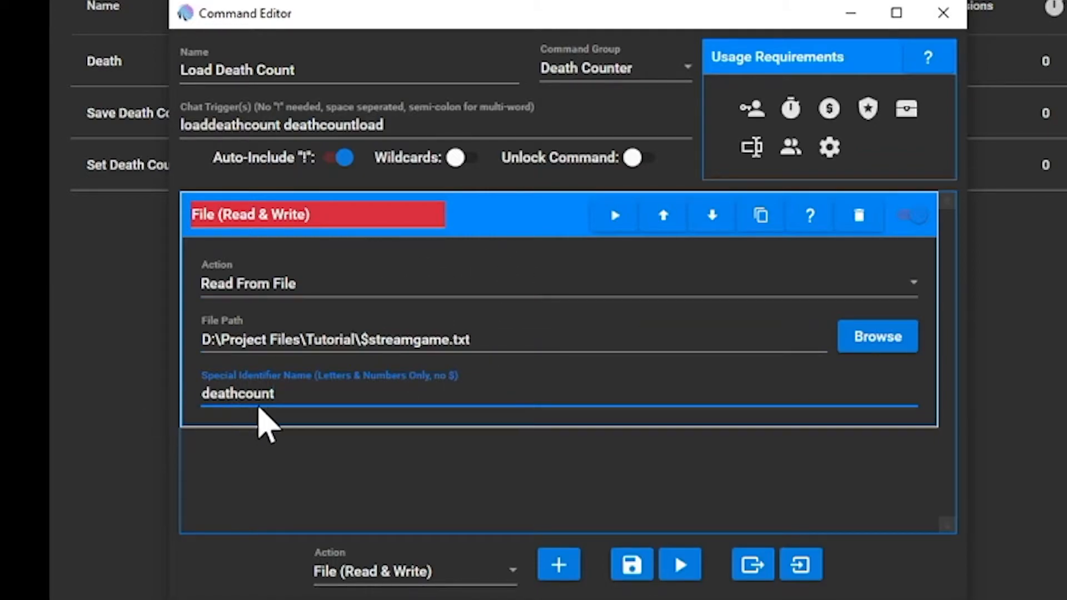
pyautogui.click(541, 222)
# Step: Add a Command action that runs the Set Death Count chat command
pyautogui.click(466, 575)
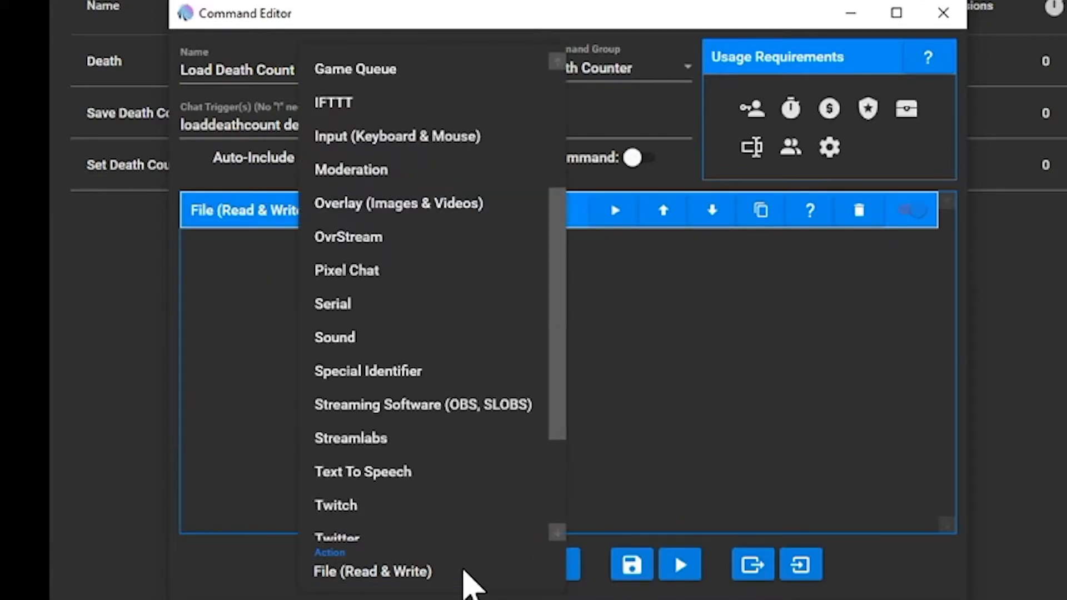
pyautogui.scroll(-3, 559, 444)
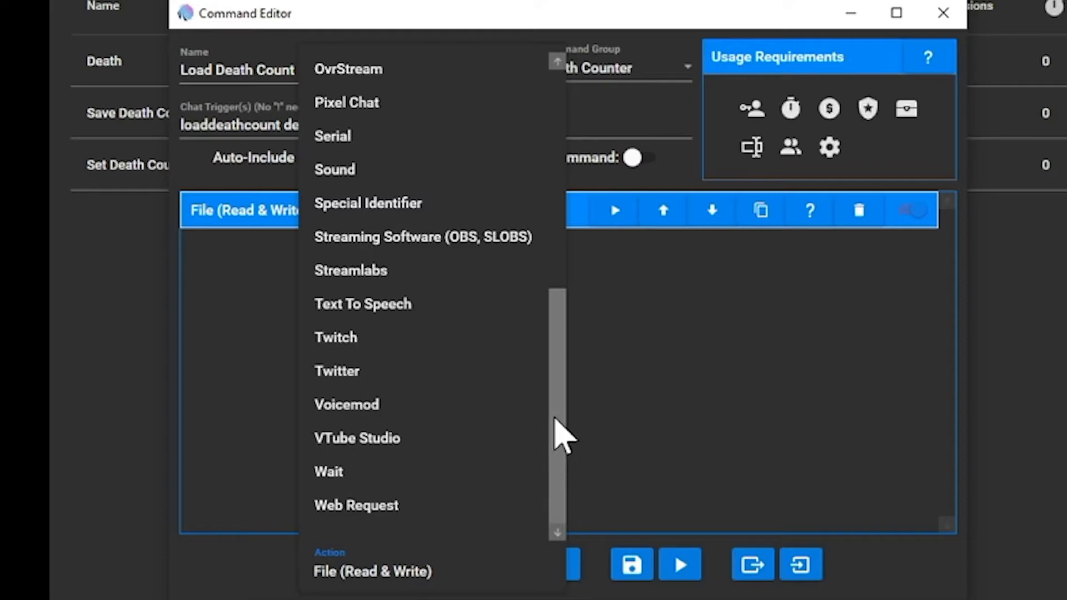
pyautogui.moveTo(558, 439); pyautogui.dragTo(560, 179)
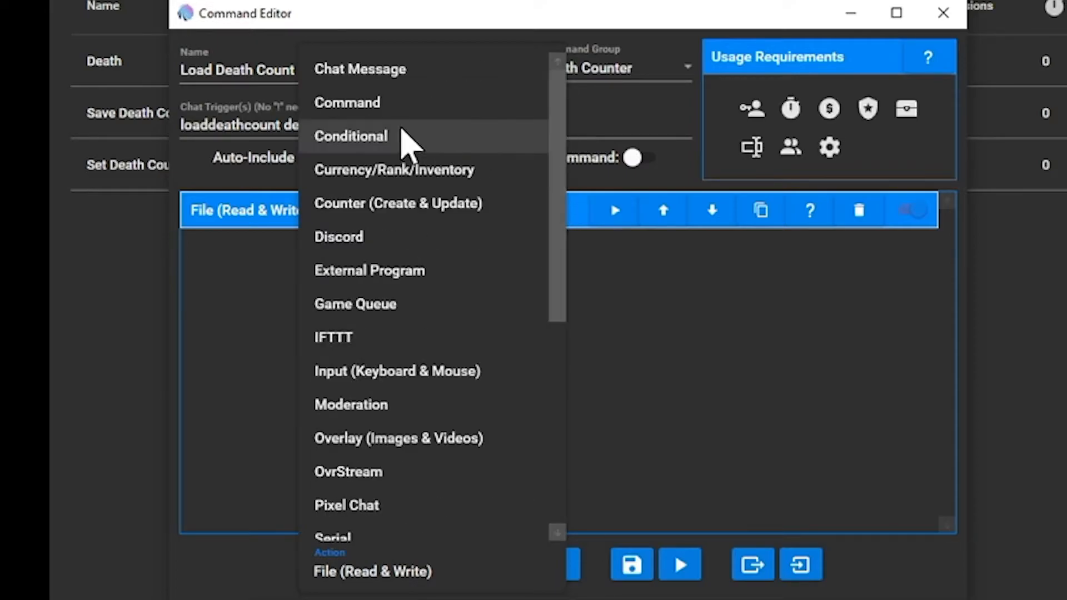
pyautogui.click(405, 104)
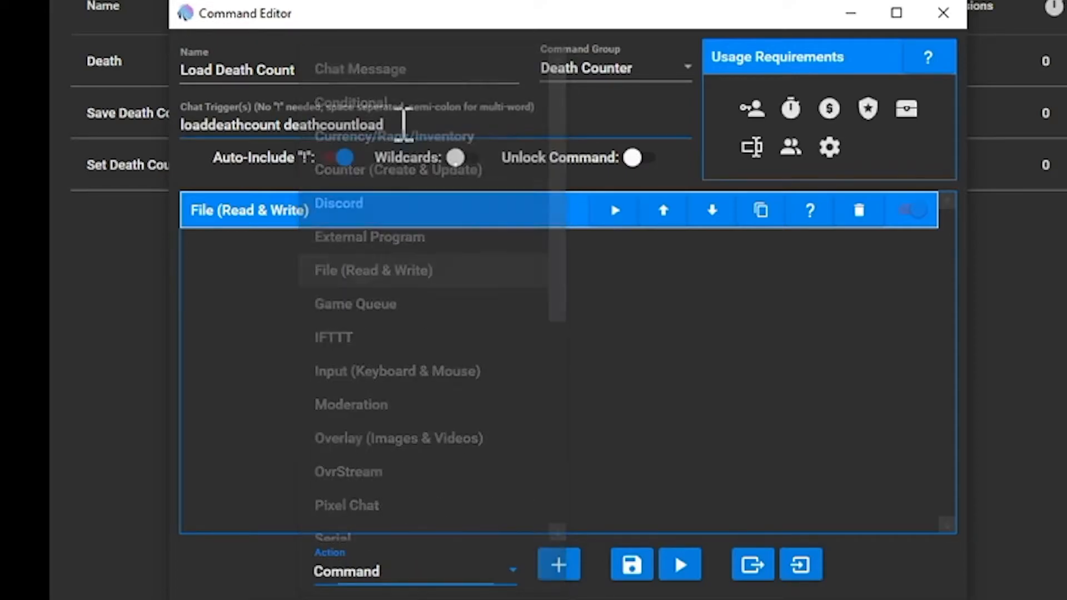
pyautogui.click(559, 566)
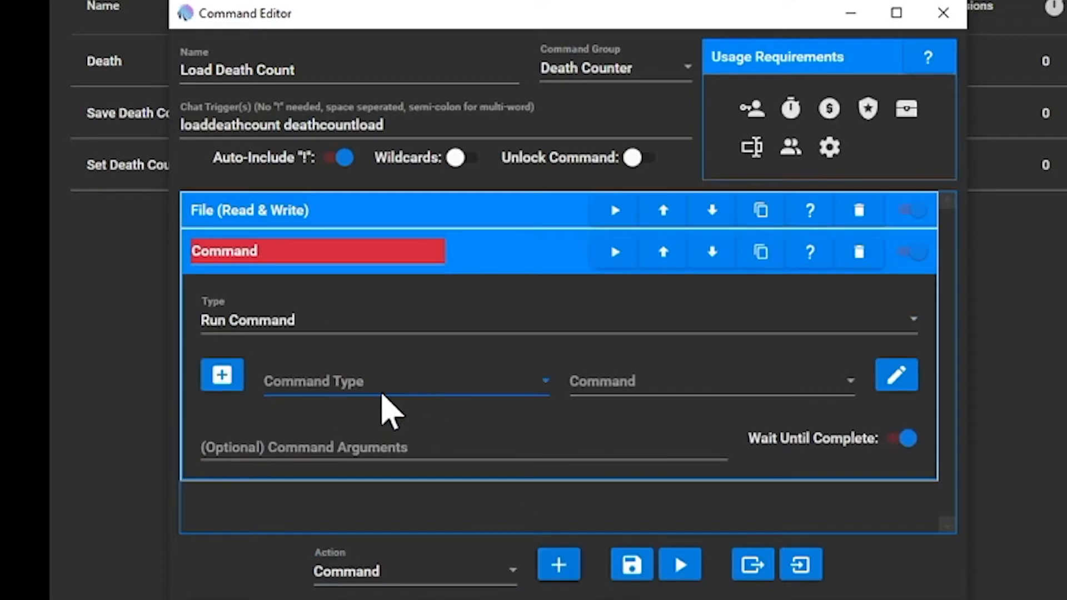
pyautogui.click(422, 386)
pyautogui.click(359, 416)
pyautogui.click(615, 382)
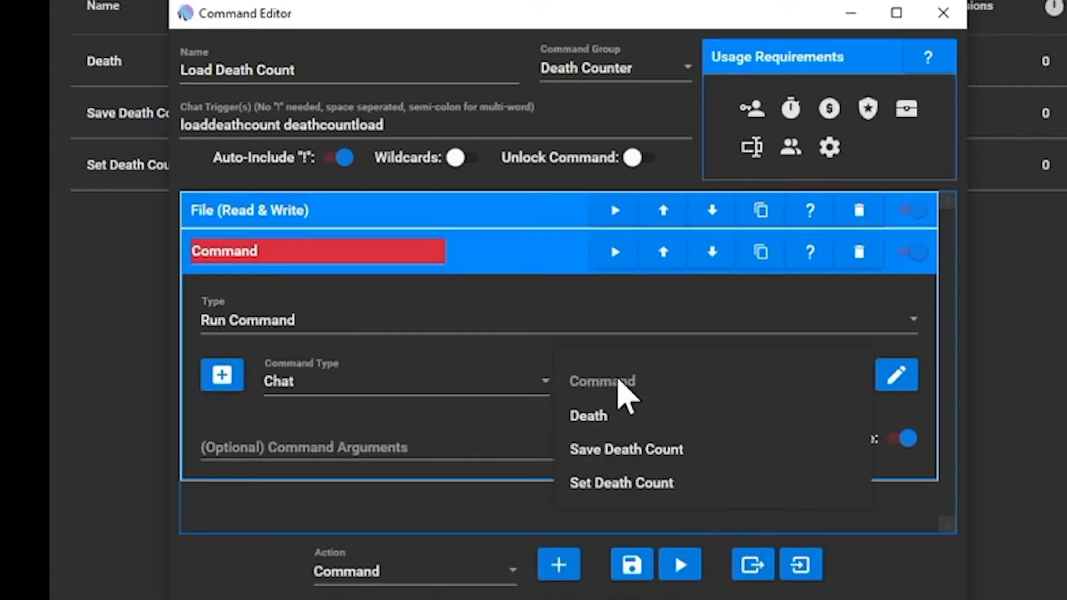
pyautogui.click(615, 489)
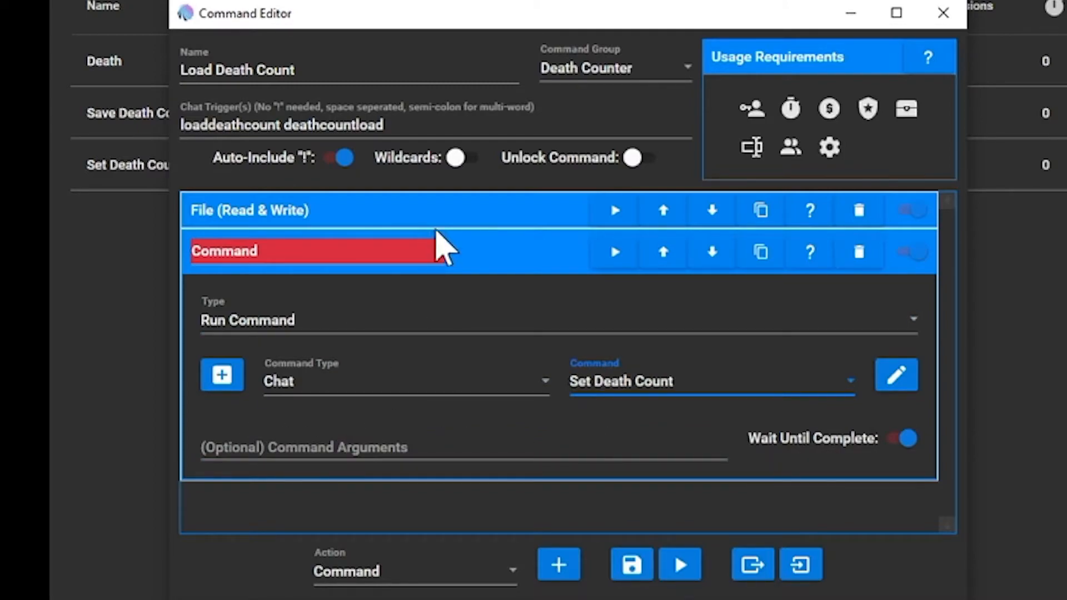
# Step: Copy the deathcount identifier from the file action and set the Set Death Count command arguments to $deathcount
pyautogui.click(457, 213)
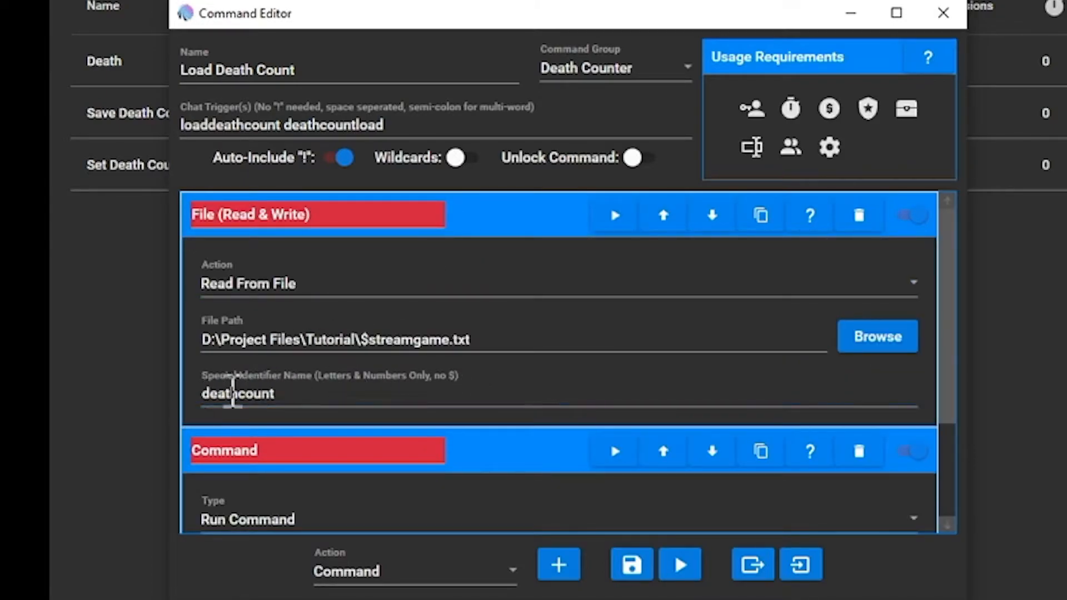
pyautogui.moveTo(298, 399); pyautogui.dragTo(190, 410)
pyautogui.hotkey('ctrl', 'c')
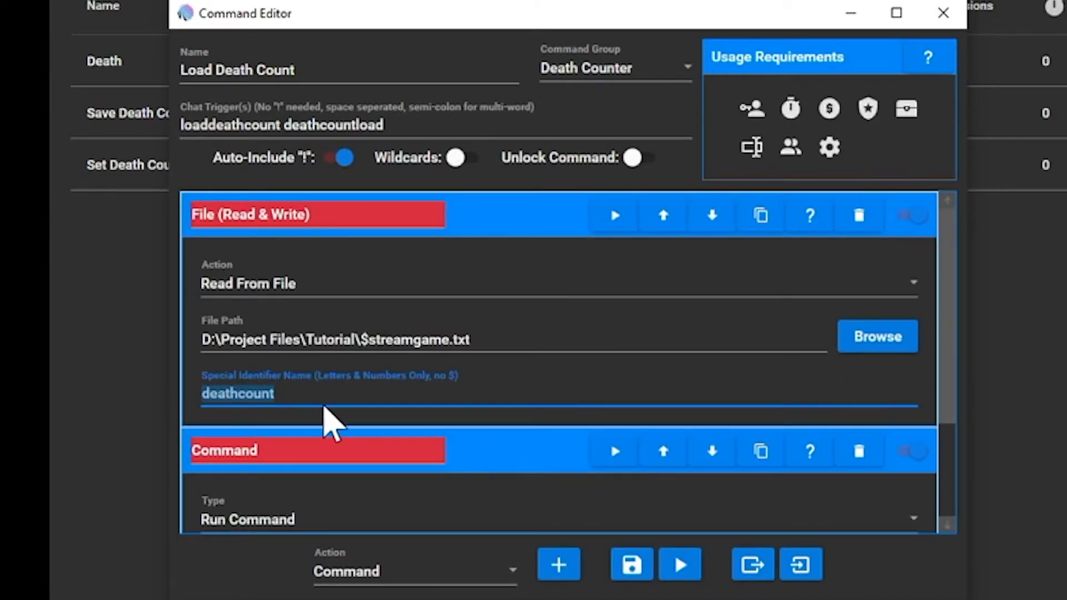
pyautogui.click(479, 225)
pyautogui.click(322, 451)
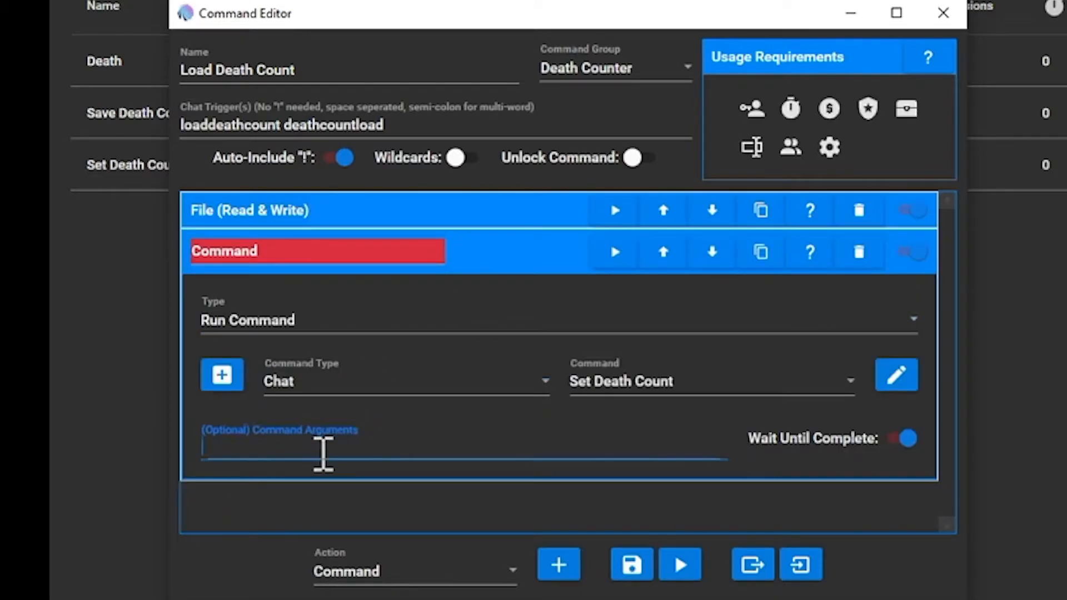
pyautogui.write('$')
pyautogui.hotkey('ctrl', 'v')
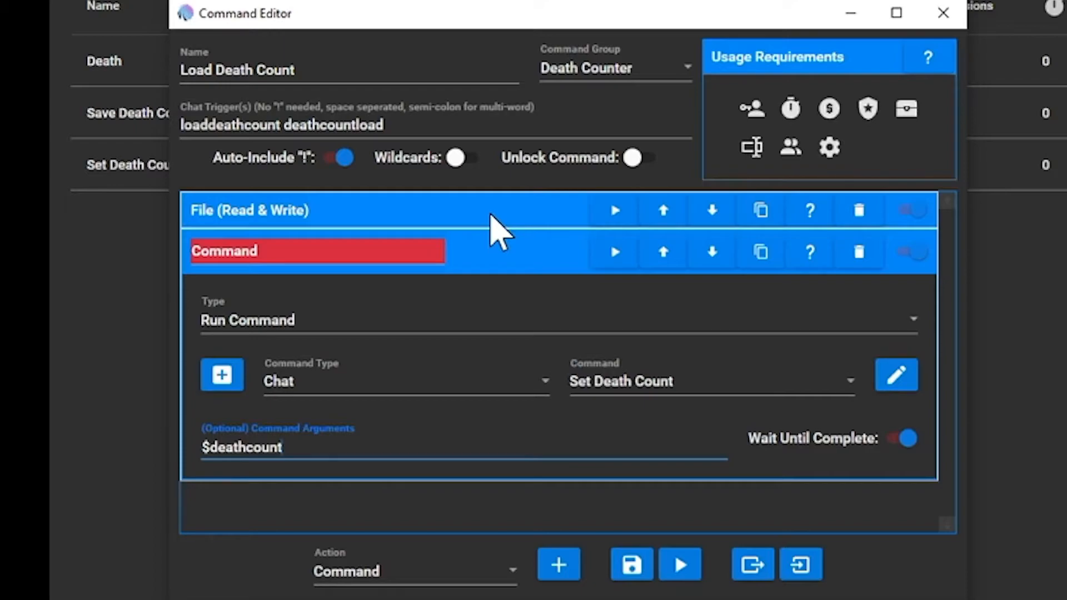
pyautogui.click(550, 266)
# Step: Add a Chat Message action after the Command action
pyautogui.click(476, 572)
pyautogui.scroll(-3, 397, 237)
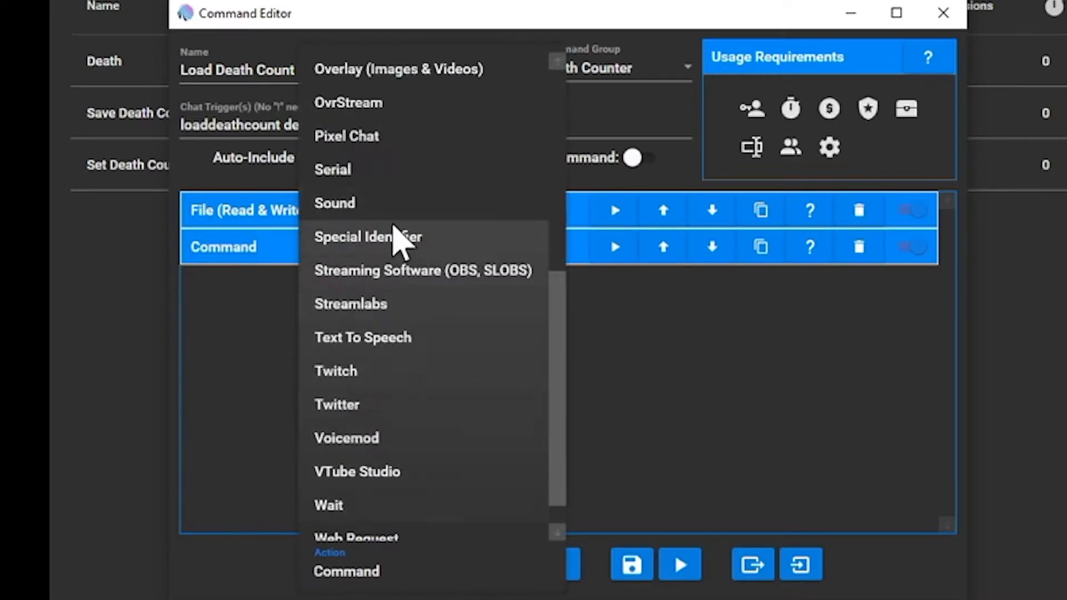
pyautogui.scroll(4, 389, 238)
pyautogui.click(367, 70)
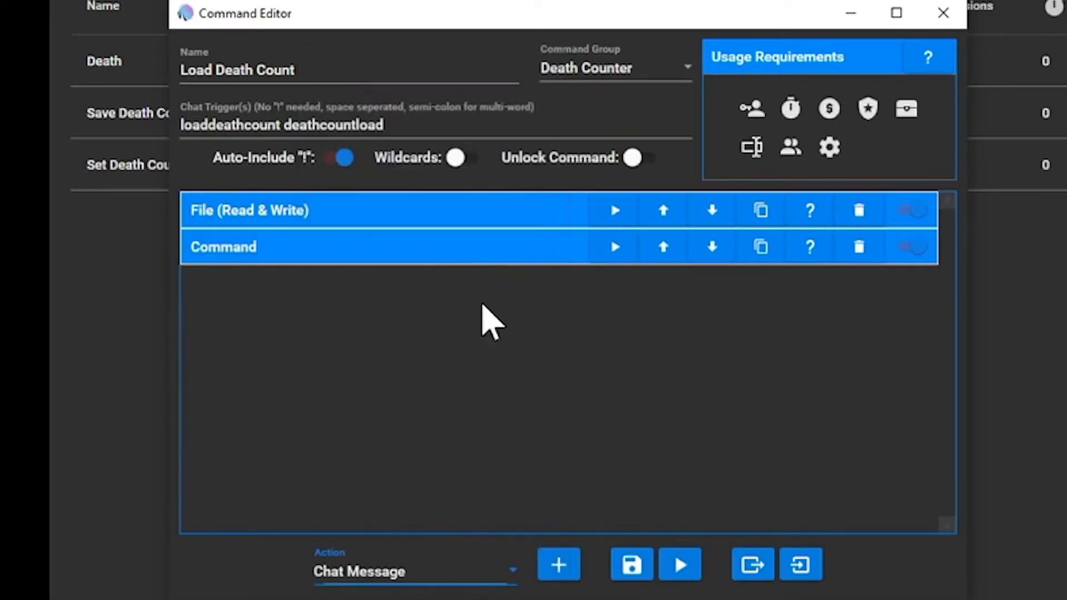
pyautogui.click(559, 567)
# Step: Set the chat message text to "Deaths for $streamgame have been loaded by $username"
pyautogui.click(383, 419)
pyautogui.write('Deaths for $streamgame')
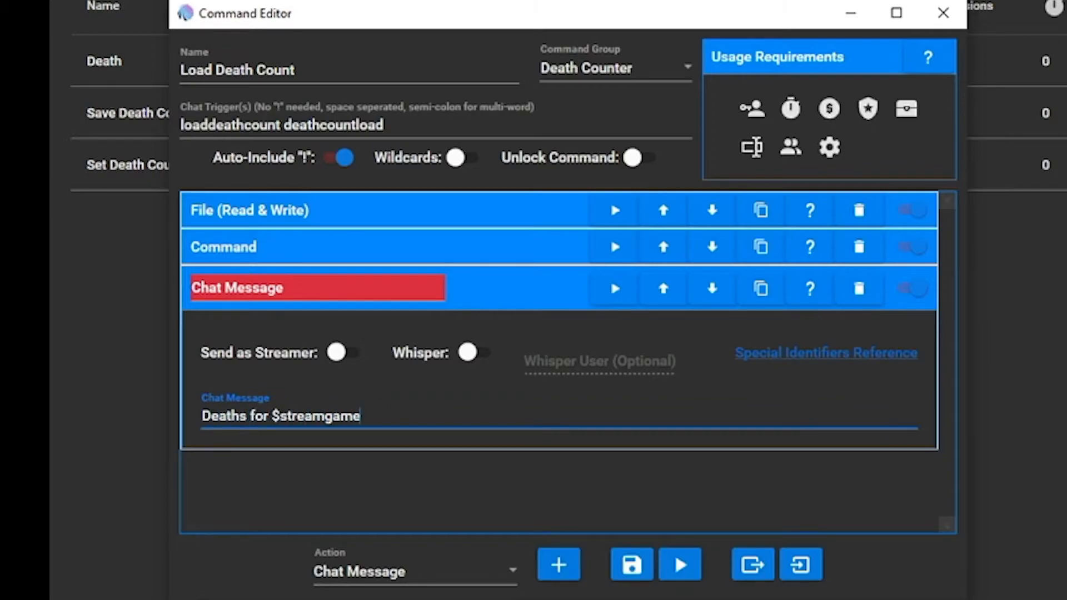
pyautogui.write(' have been ')
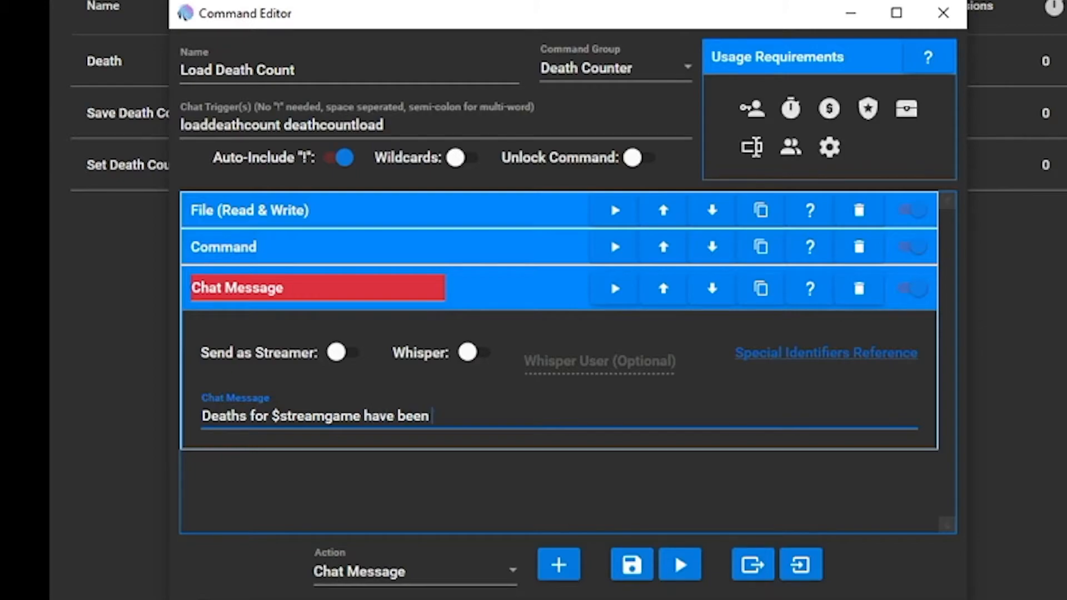
pyautogui.write('loaded by $')
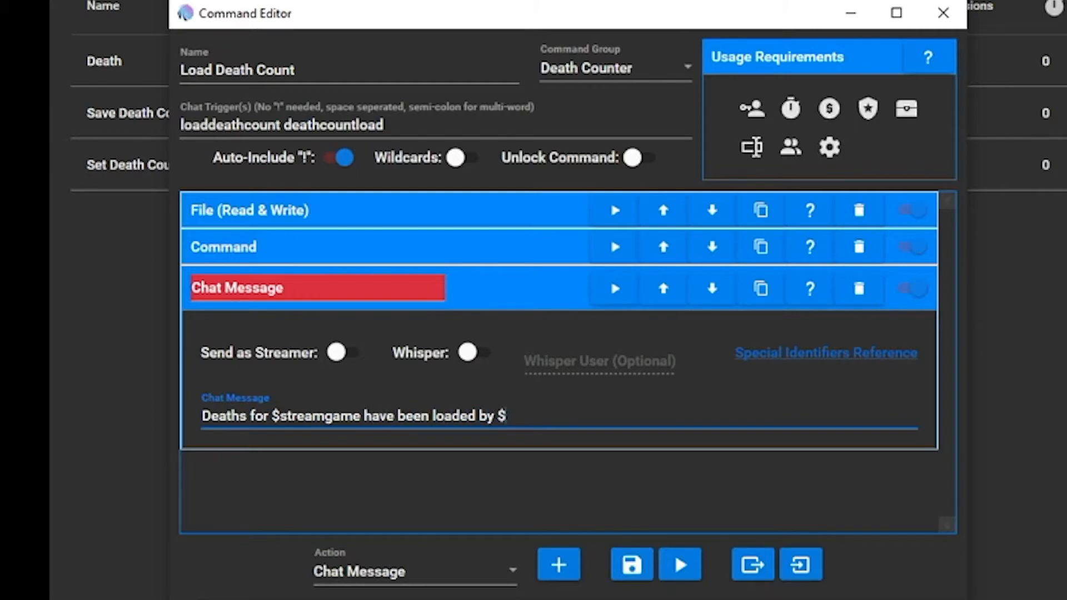
pyautogui.write('suername')
pyautogui.press('BackSpace')
pyautogui.press('BackSpace')
pyautogui.press('BackSpace')
pyautogui.press('BackSpace')
pyautogui.press('BackSpace')
pyautogui.press('BackSpace')
pyautogui.press('BackSpace')
pyautogui.press('BackSpace')
pyautogui.write('username')
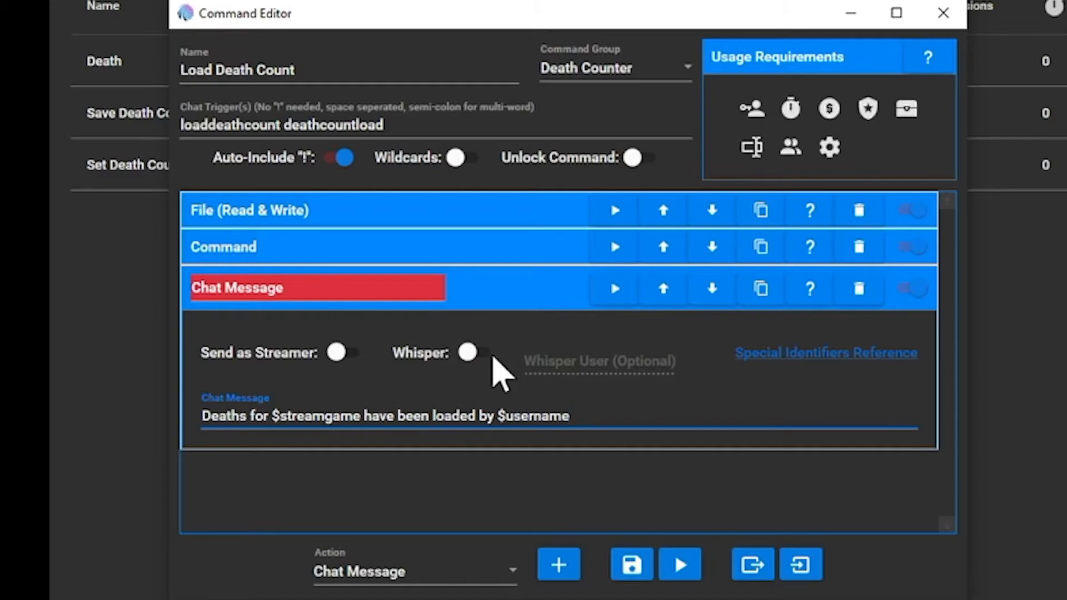
# Step: Collapse the Chat Message action and save the Load Death Count command
pyautogui.click(507, 294)
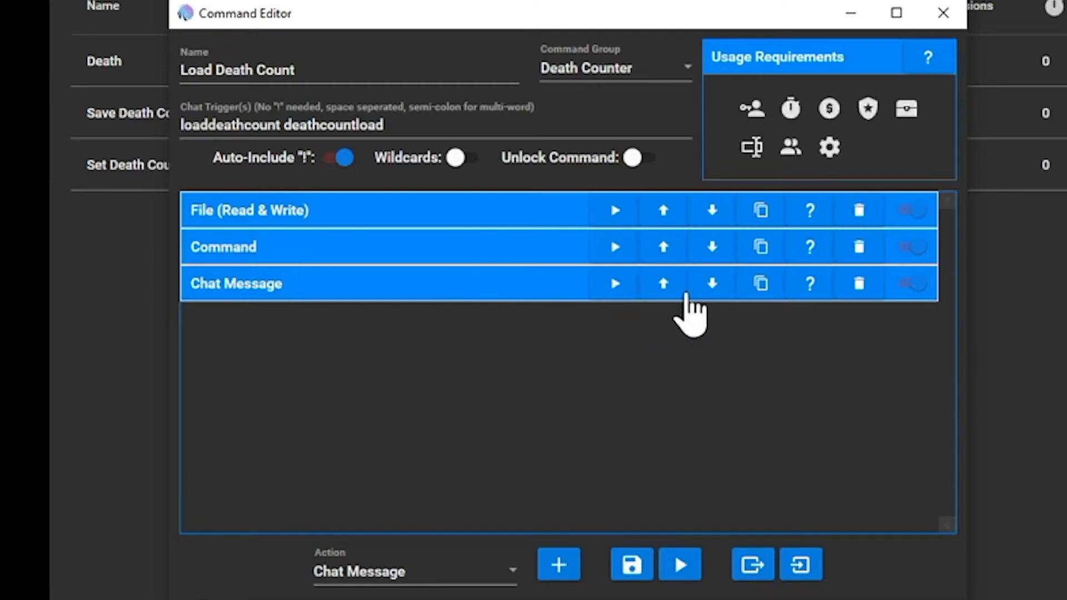
pyautogui.click(752, 111)
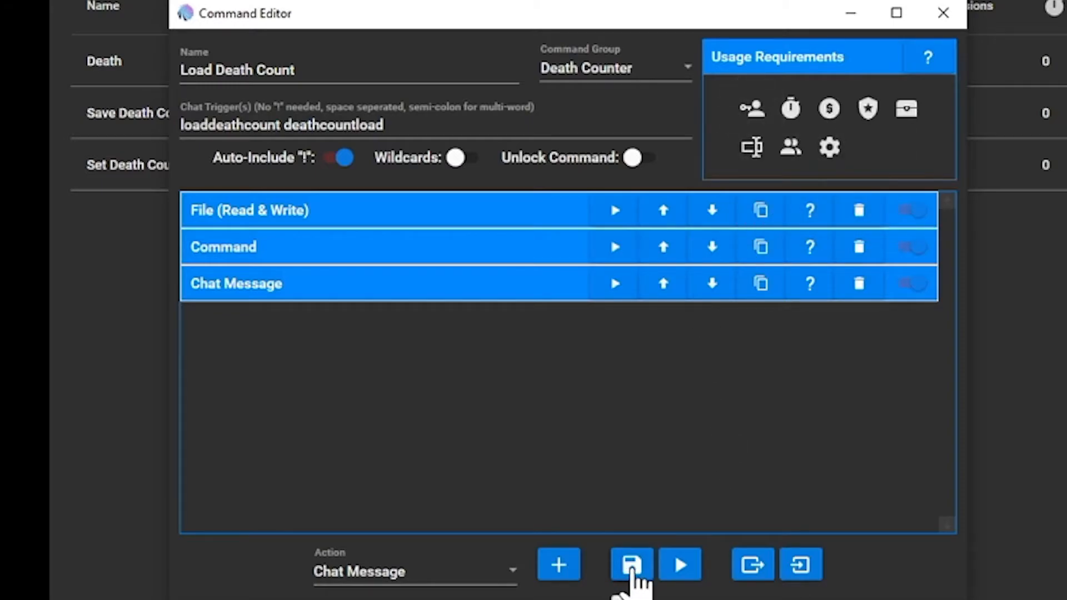
pyautogui.click(632, 565)
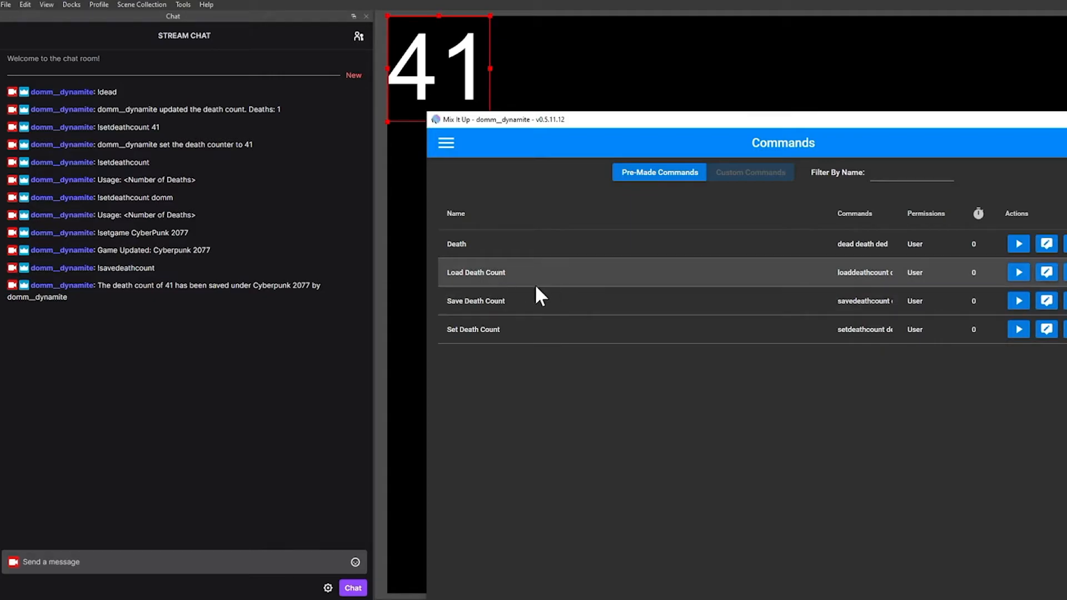
# Step: Switch to OBS and send !setdeathcount 0 and !loaddeathcount in the stream chat
pyautogui.click(255, 562)
pyautogui.write('!')
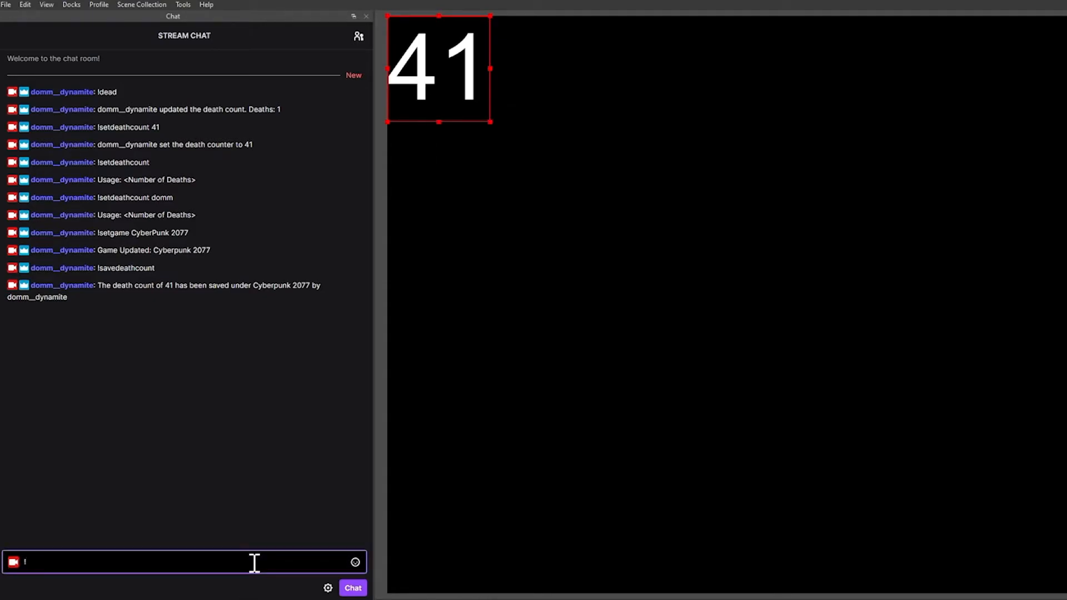
pyautogui.write('setdeathcount 0')
pyautogui.press('Return')
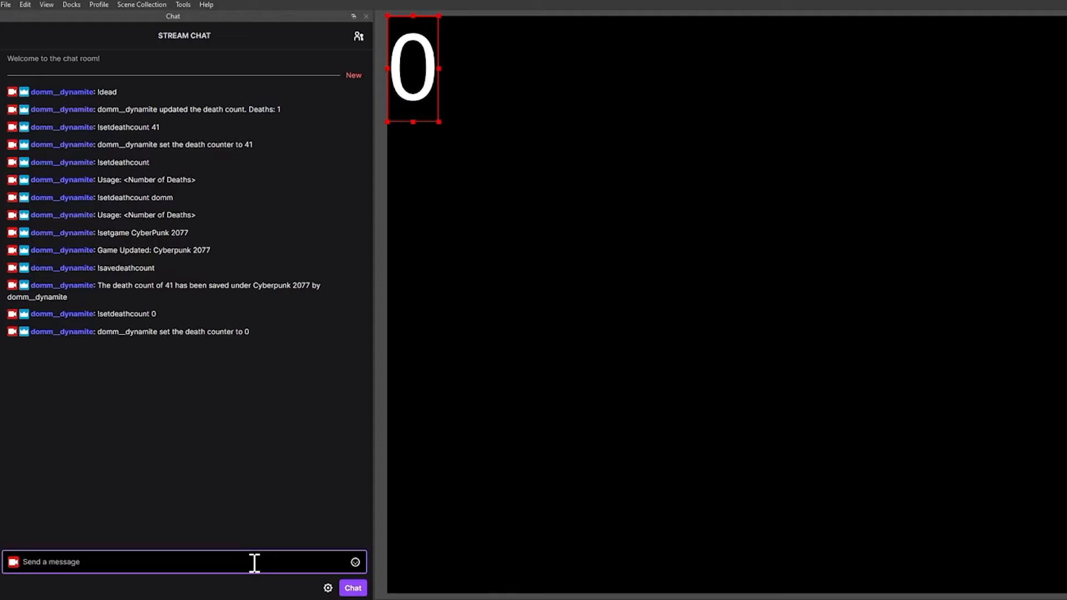
pyautogui.write('!loaddeathcount')
pyautogui.press('Return')
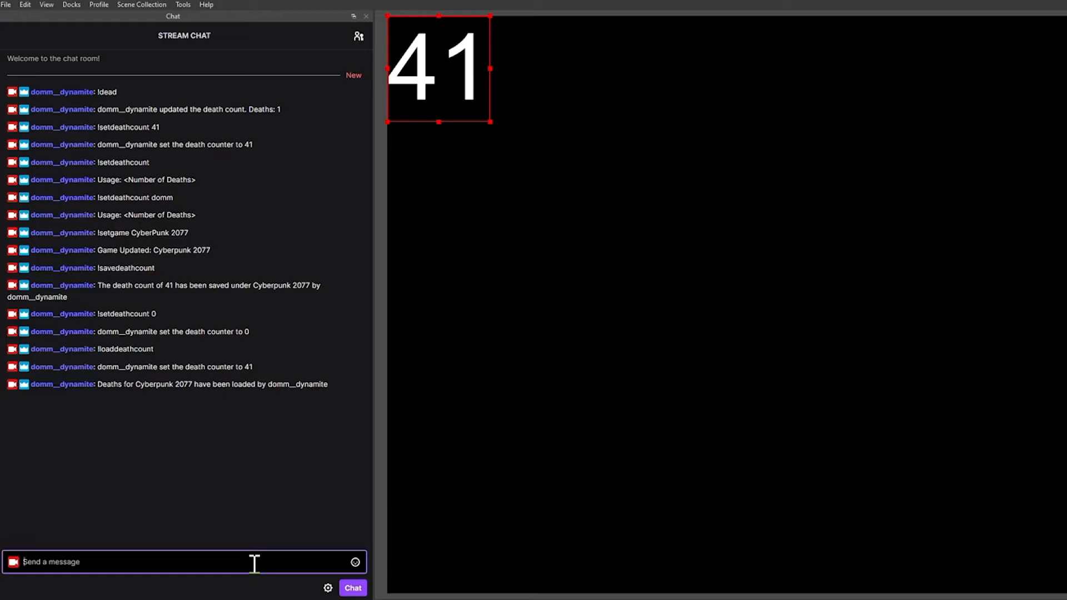
# Step: Send !setgame Lake and !setdeathcount 64 in the stream chat
pyautogui.write('!setgame Lake')
pyautogui.press('Return')
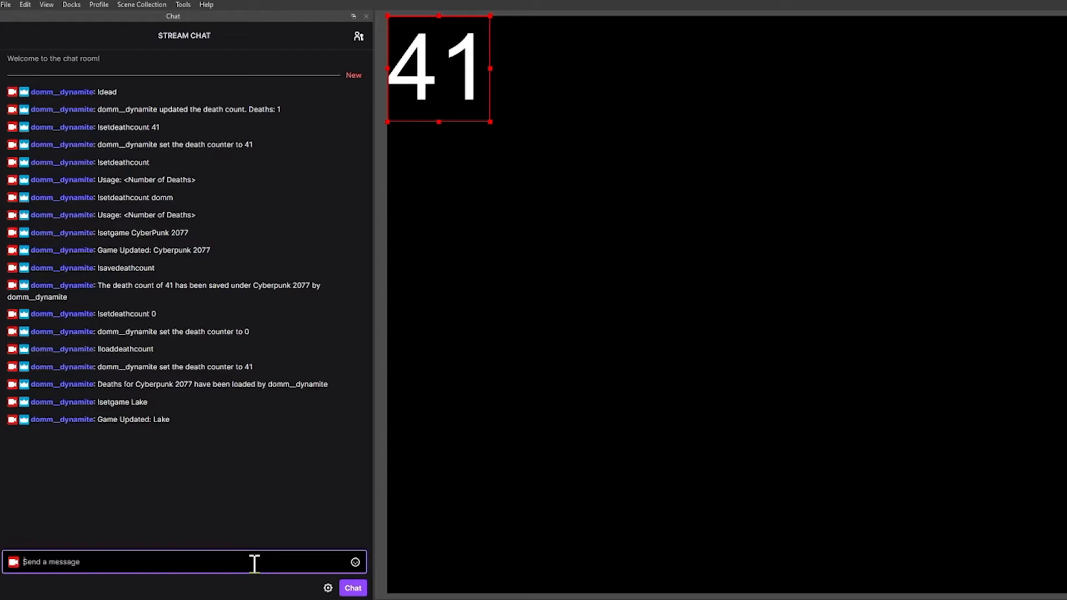
pyautogui.write('!setdeathcount 64')
pyautogui.press('Return')
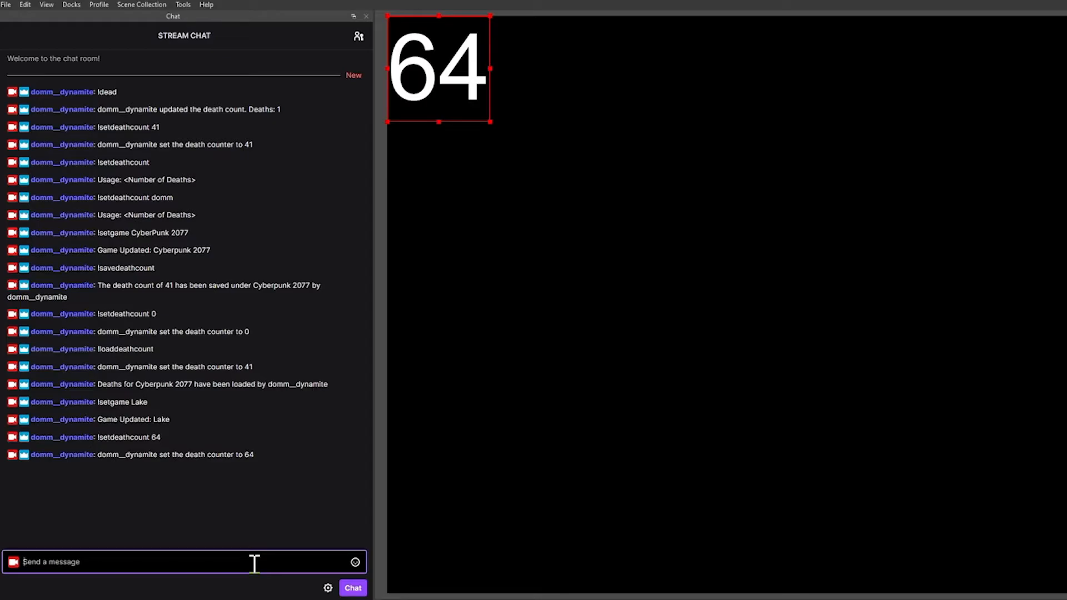
# Step: Send !savedeathcount in the stream chat, check the Tutorial folder for the saved files, and return to OBS
pyautogui.write('!savedeathcount')
pyautogui.press('Return')
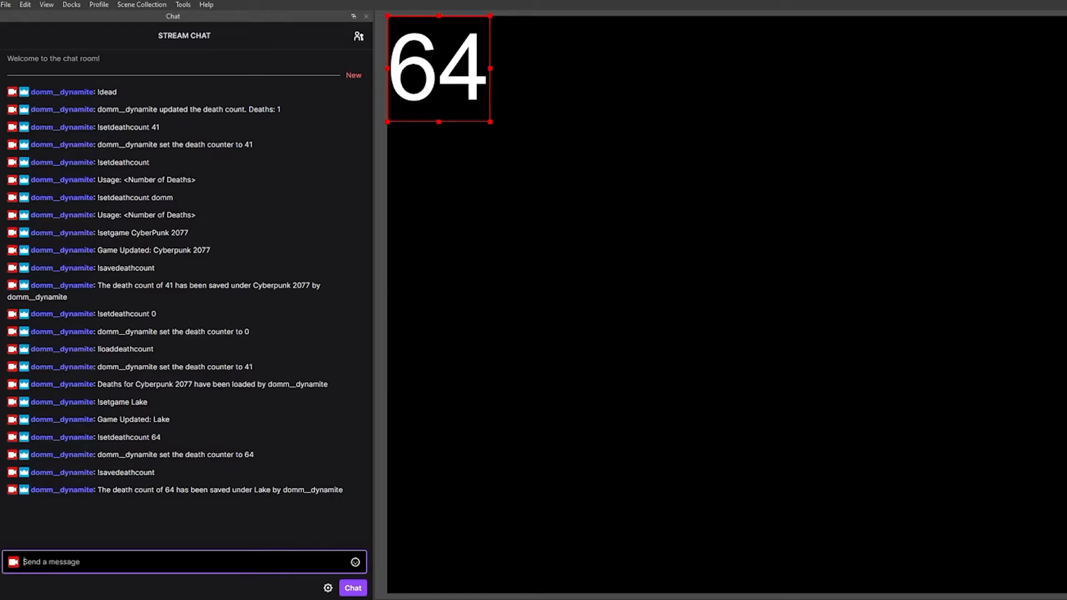
pyautogui.click(223, 599)
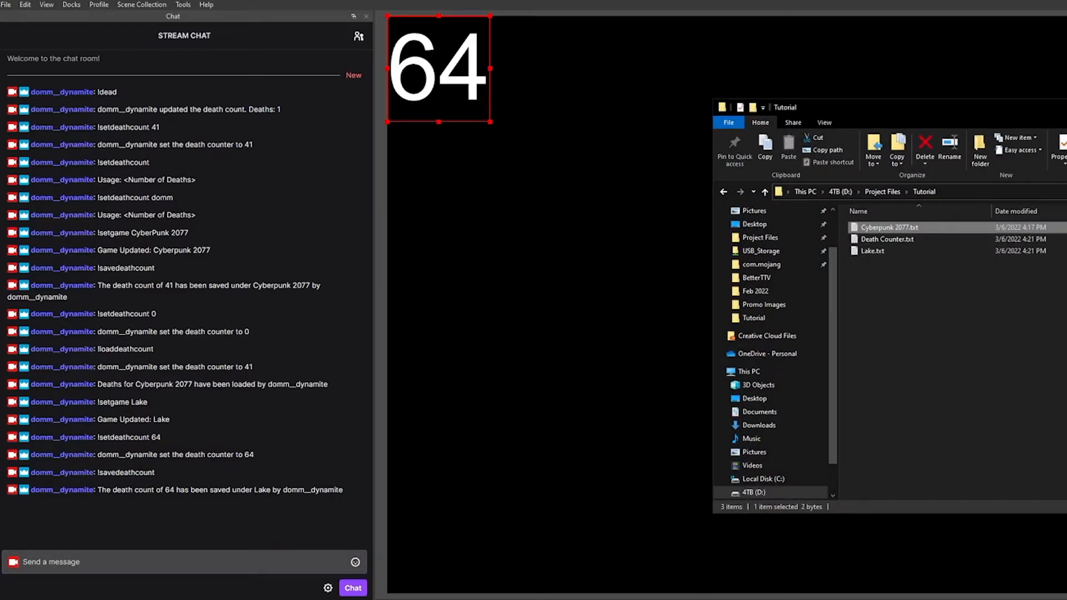
pyautogui.click(250, 599)
# Step: Send !setgame Cyberpunk 2077 and !loaddeathcount in the stream chat
pyautogui.click(227, 564)
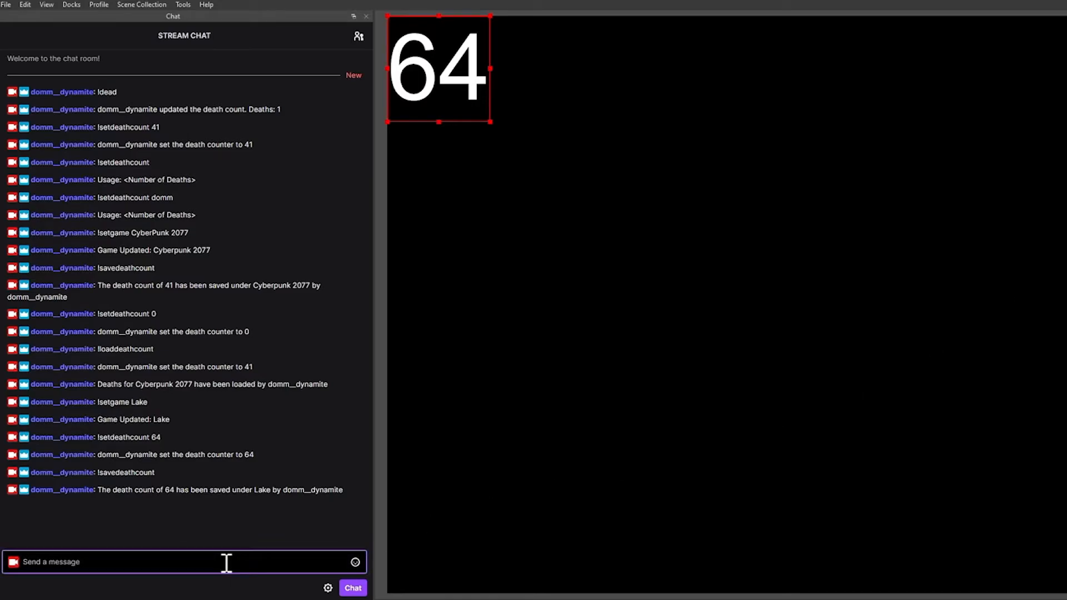
pyautogui.write('!setgame Cyberpunk 2077')
pyautogui.press('Return')
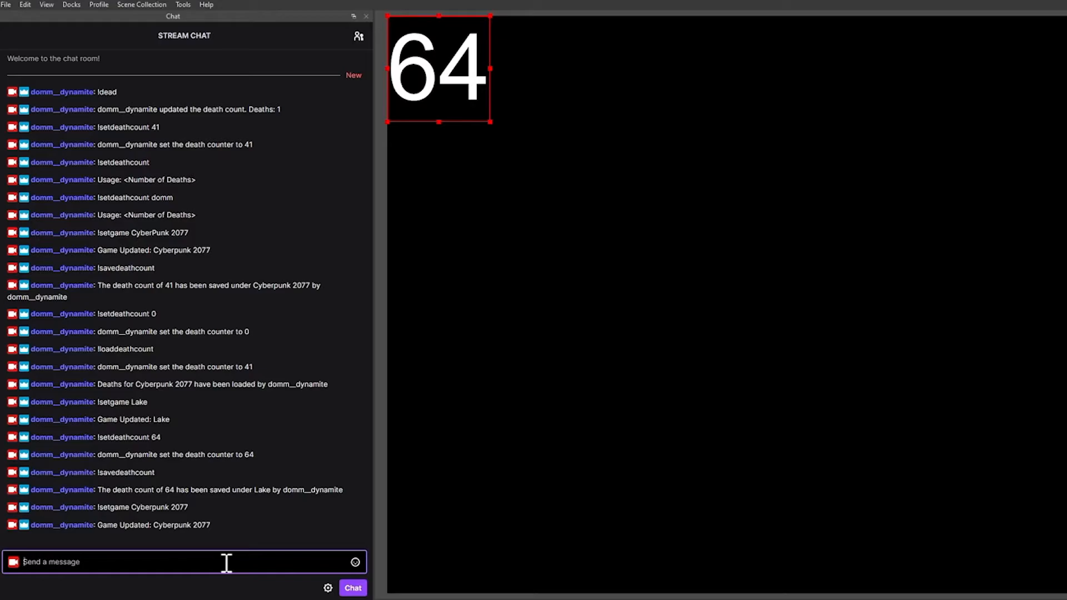
pyautogui.write('!loaddeathcount')
pyautogui.press('Return')
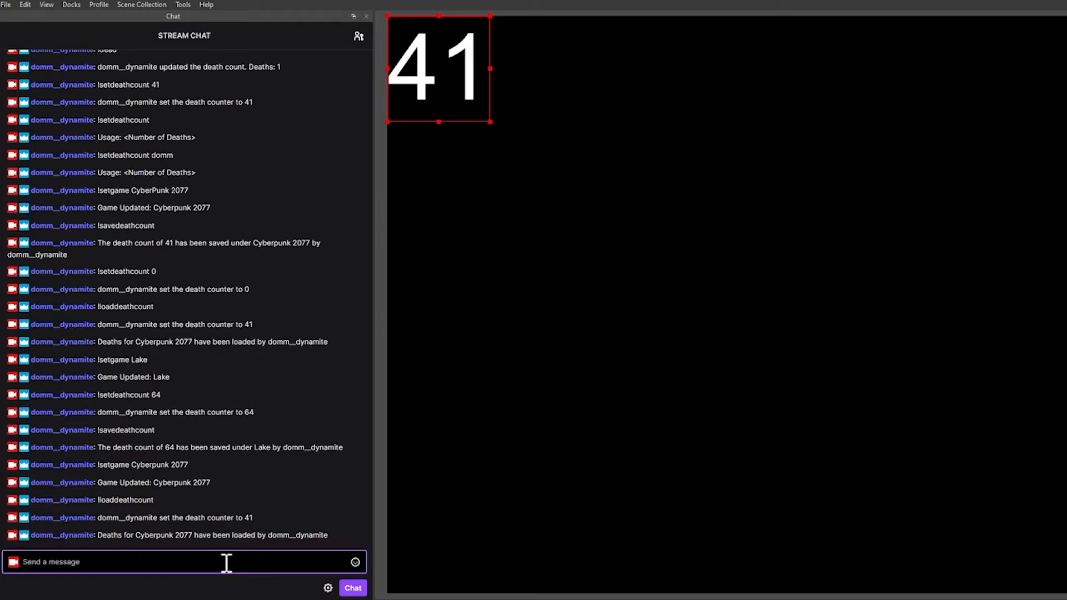
# Step: Send !setgame Lake and !loaddeathcount in the stream chat
pyautogui.write('!setgame Lake')
pyautogui.press('Return')
pyautogui.write('!')
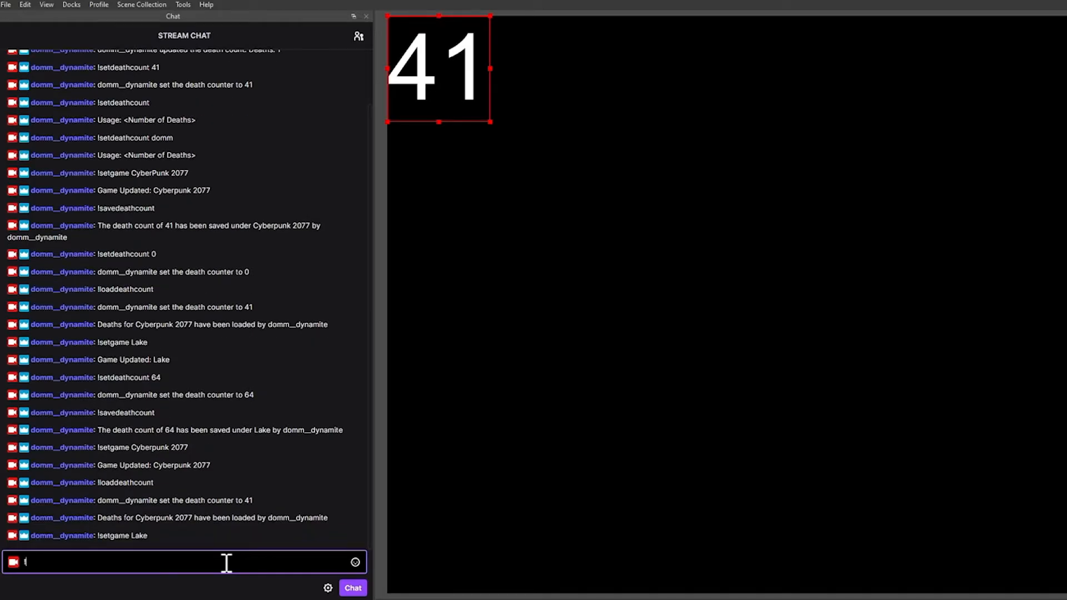
pyautogui.write('loaddeathcount')
pyautogui.press('Return')
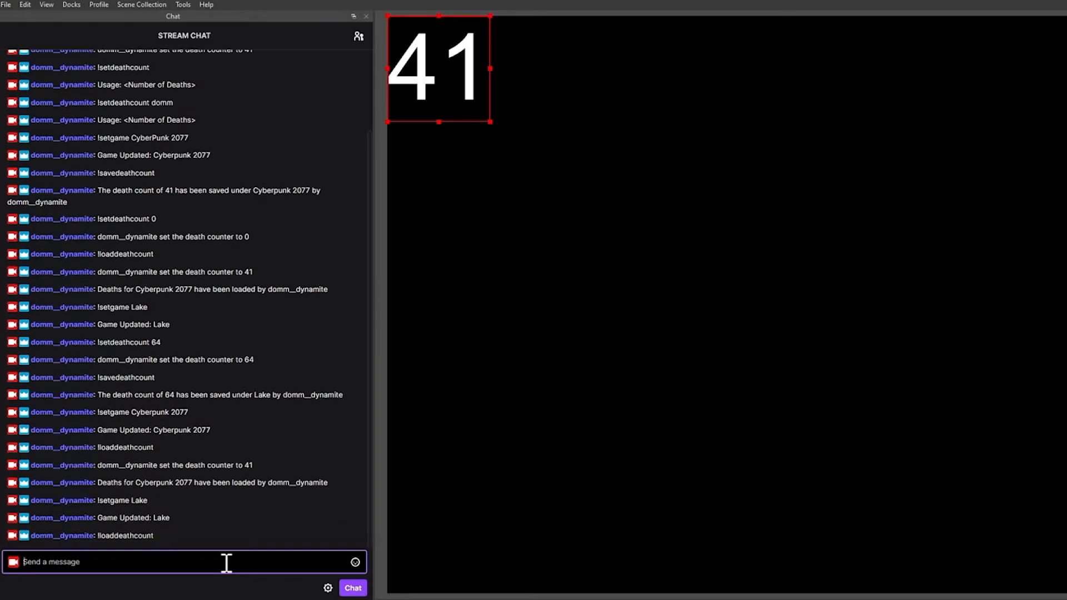
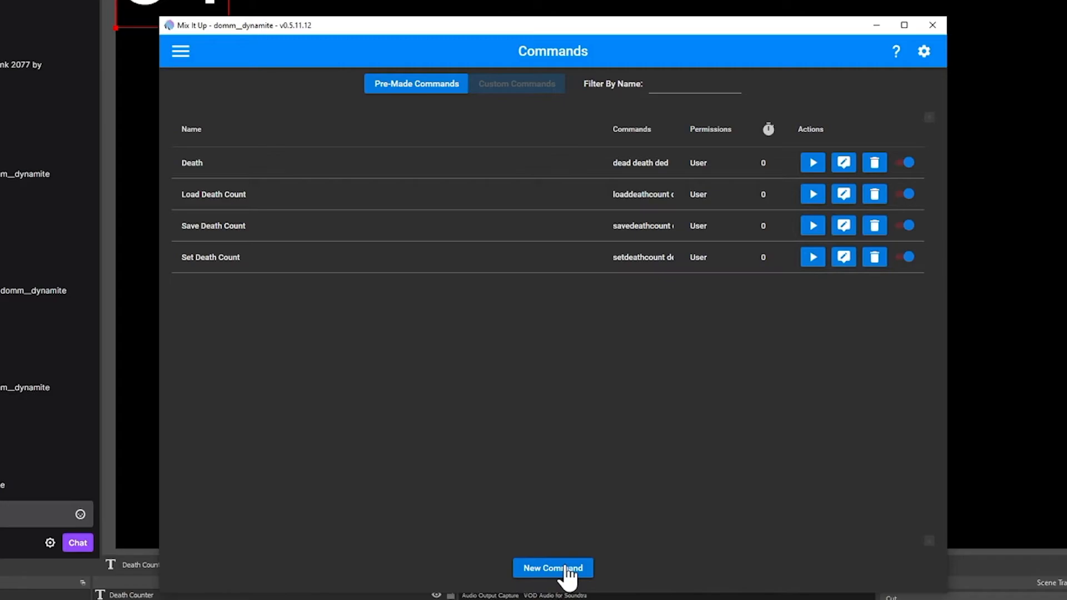
# Step: Switch to Mix It Up and start a new command named Show Death Count in the Death Counter group
pyautogui.click(320, 167)
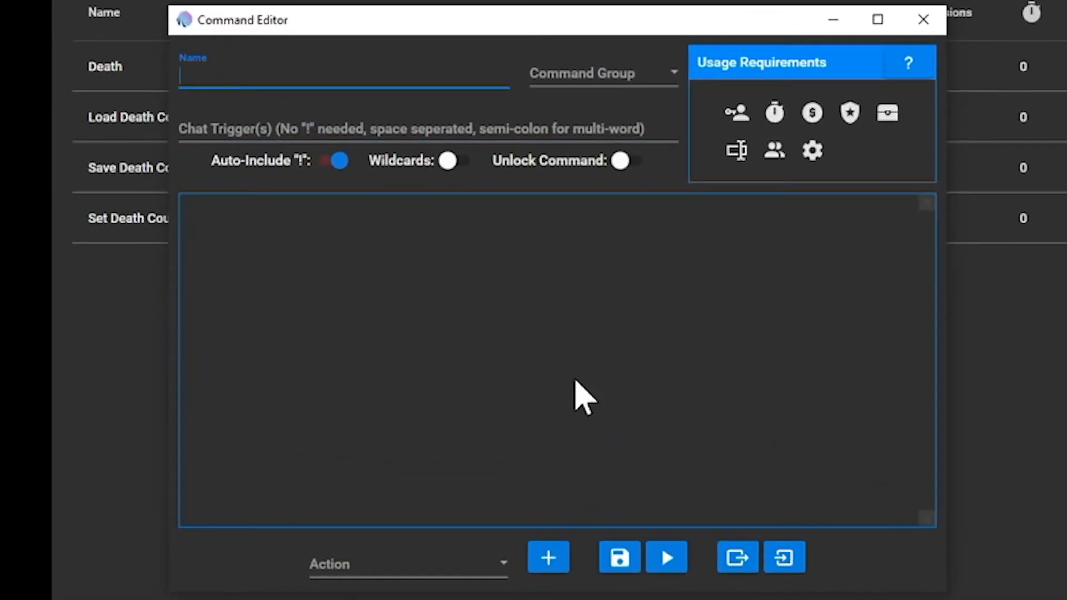
pyautogui.write('Show Da')
pyautogui.write('ath Count')
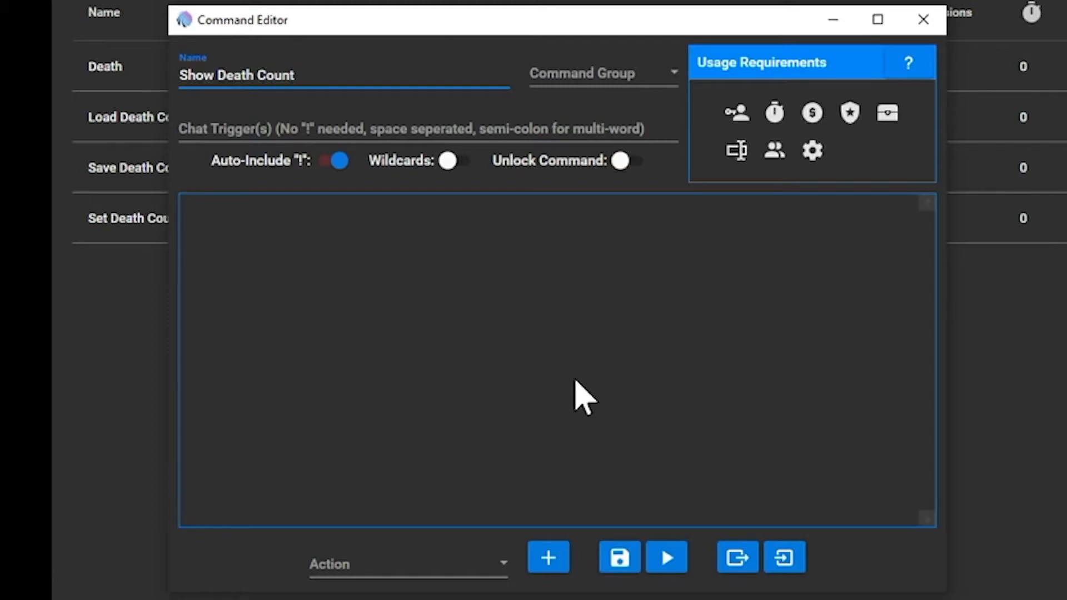
pyautogui.click(581, 74)
pyautogui.click(580, 117)
# Step: Set the command's chat triggers to showdeathcount and deathcountshow
pyautogui.click(315, 124)
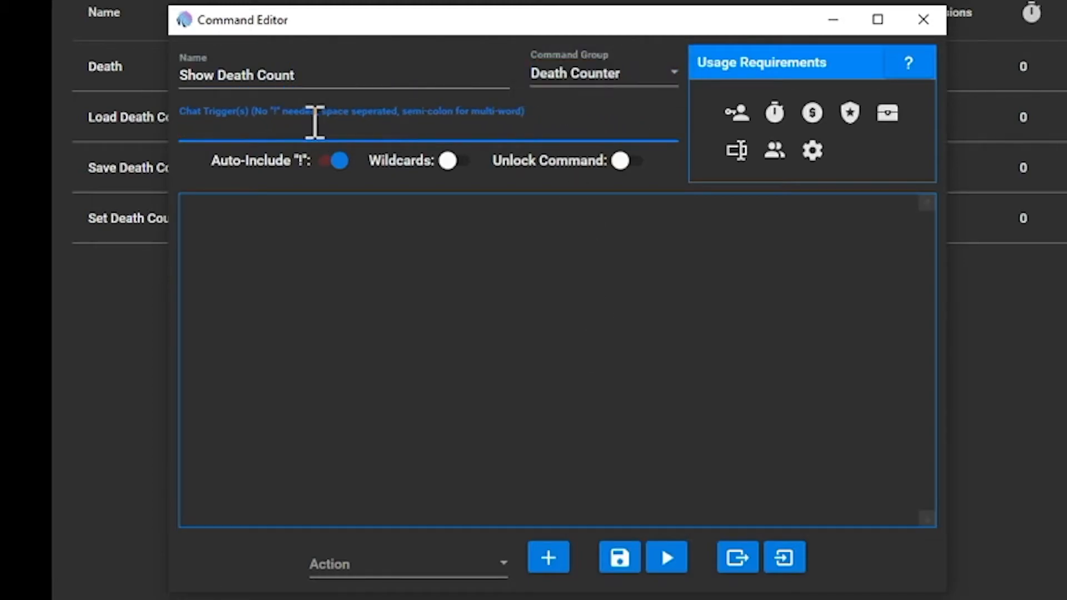
pyautogui.write('showdeathcount')
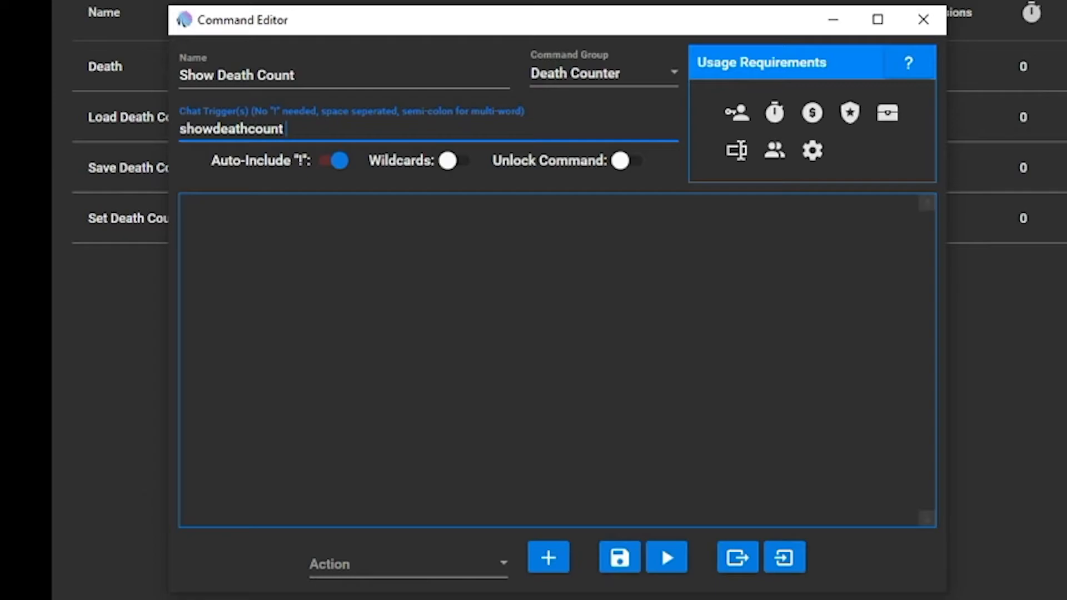
pyautogui.write(' deathcount')
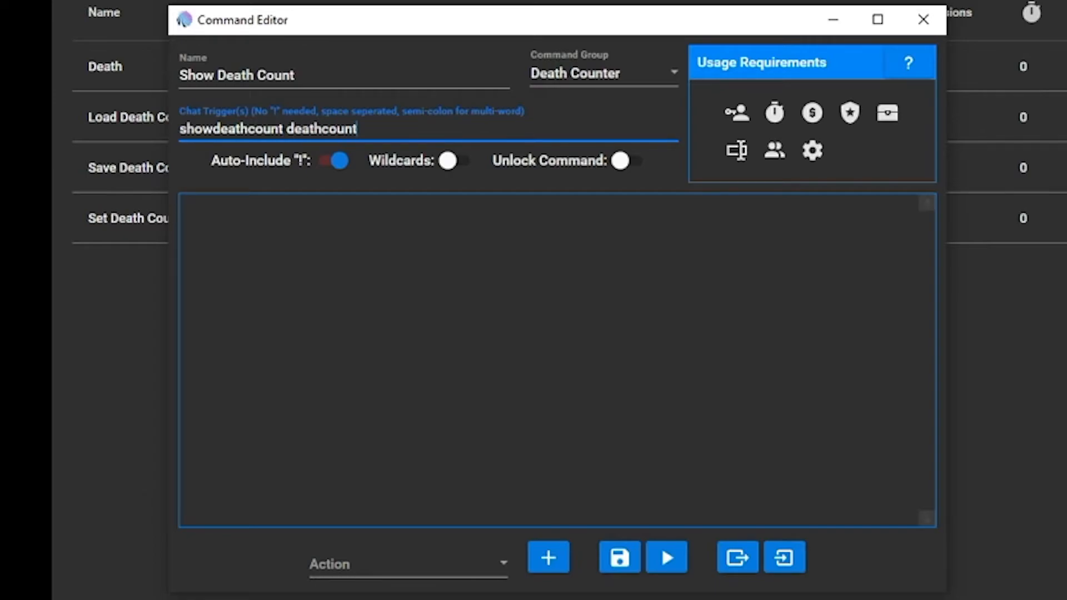
pyautogui.write('show')
pyautogui.click(345, 278)
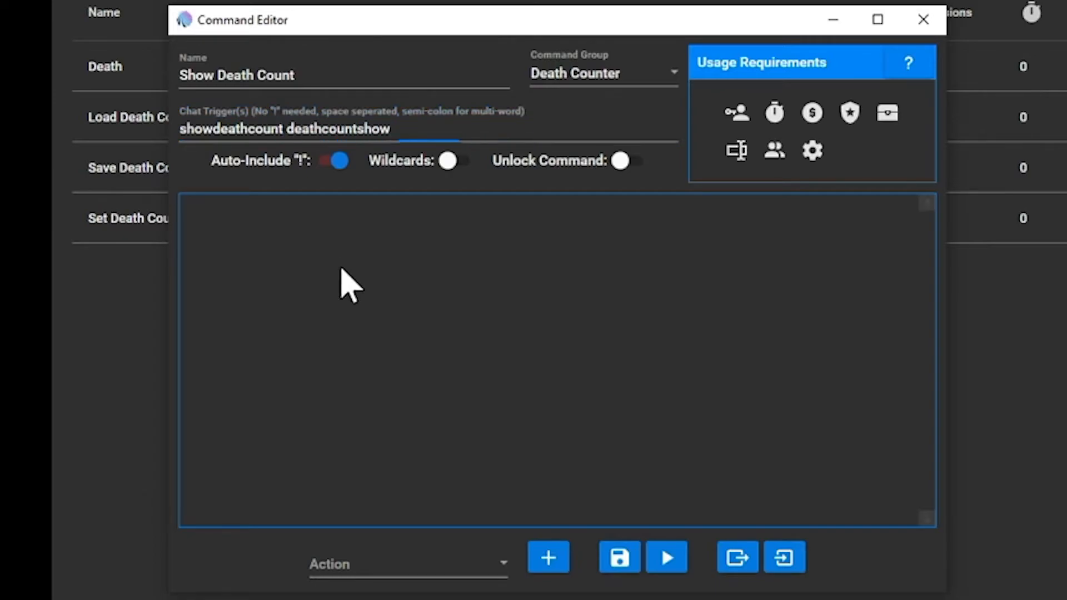
# Step: Add a Streaming Software action for OBS Studio that controls Source Visibility
pyautogui.click(503, 578)
pyautogui.scroll(-1, 410, 281)
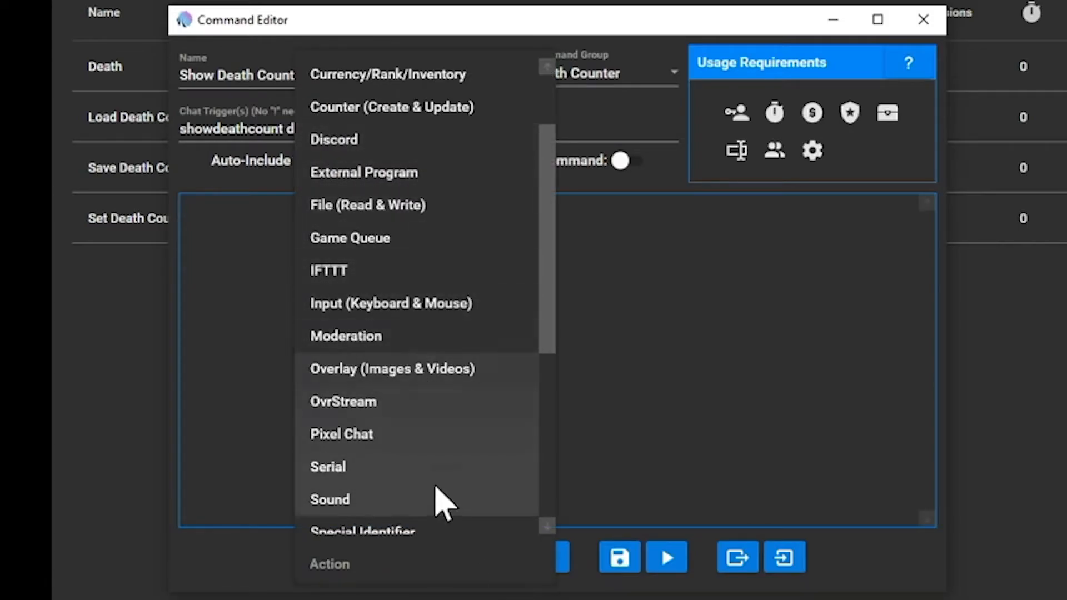
pyautogui.scroll(-1, 428, 489)
pyautogui.click(416, 477)
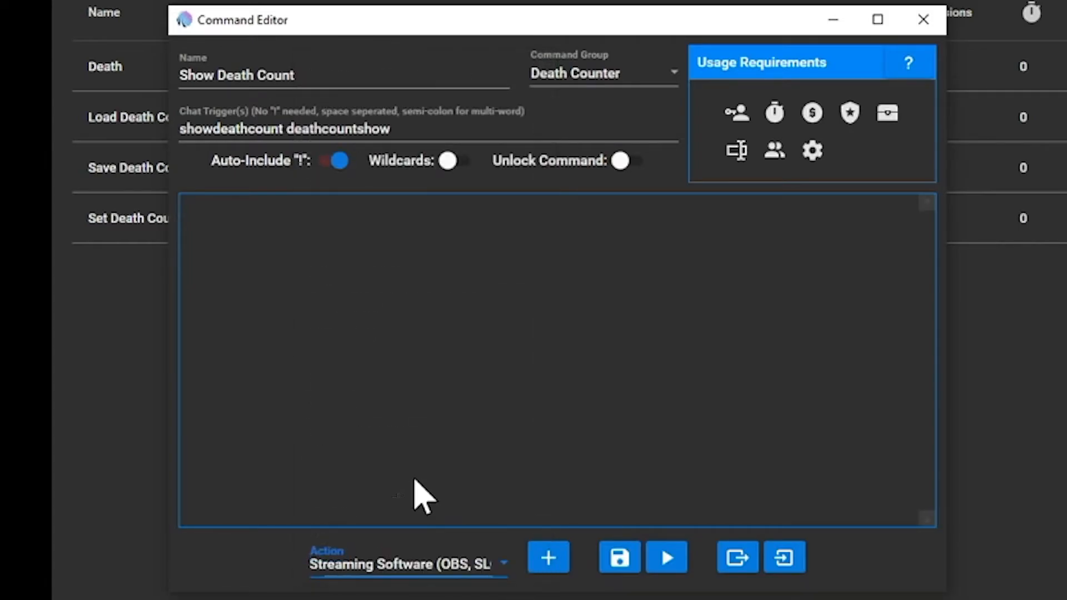
pyautogui.click(533, 555)
pyautogui.click(321, 300)
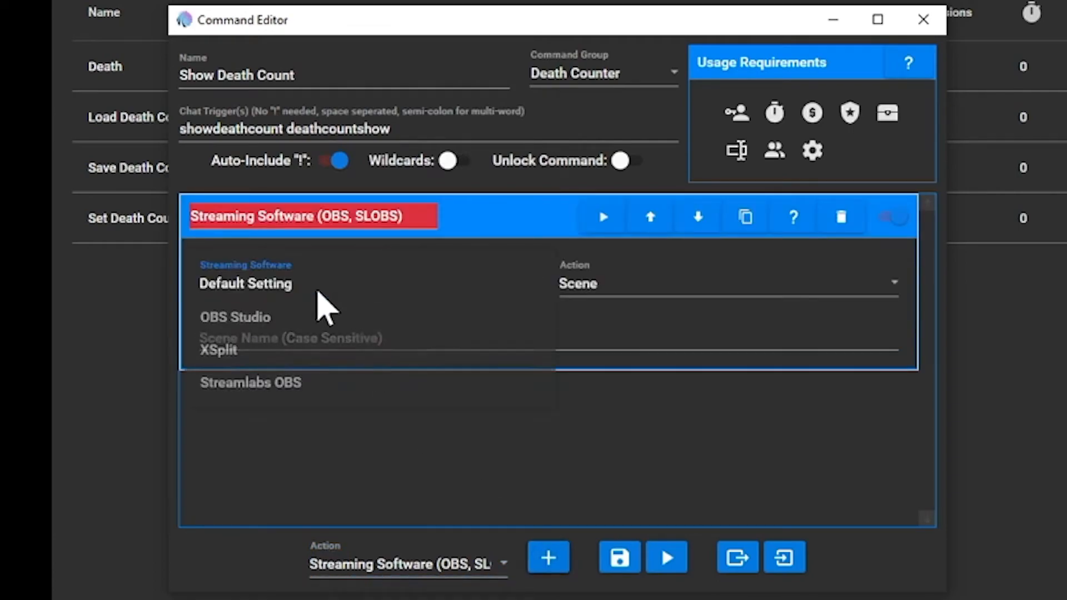
pyautogui.click(269, 324)
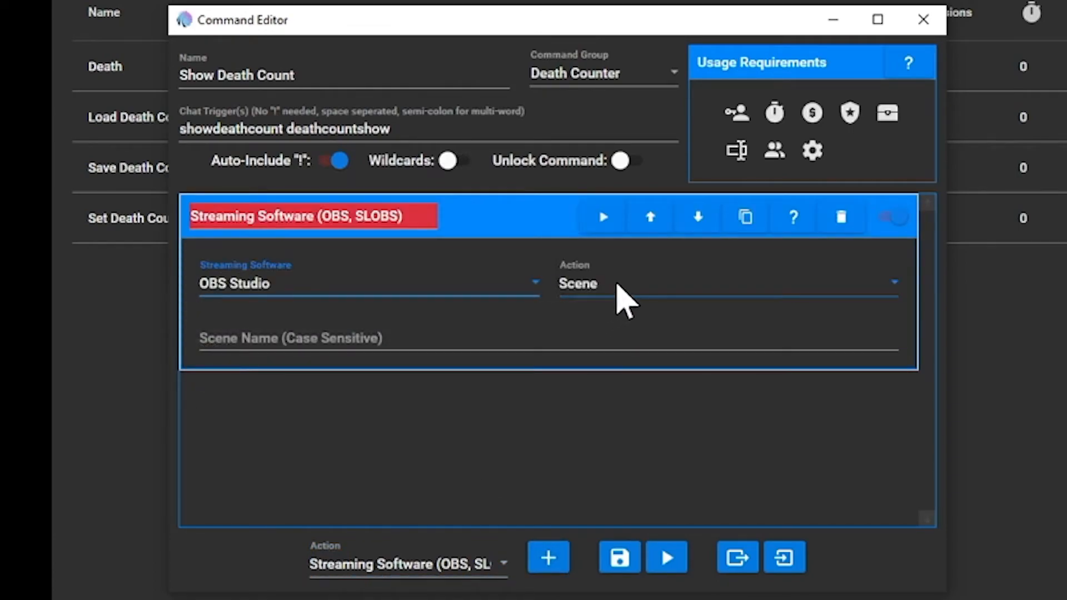
pyautogui.click(618, 300)
pyautogui.click(636, 451)
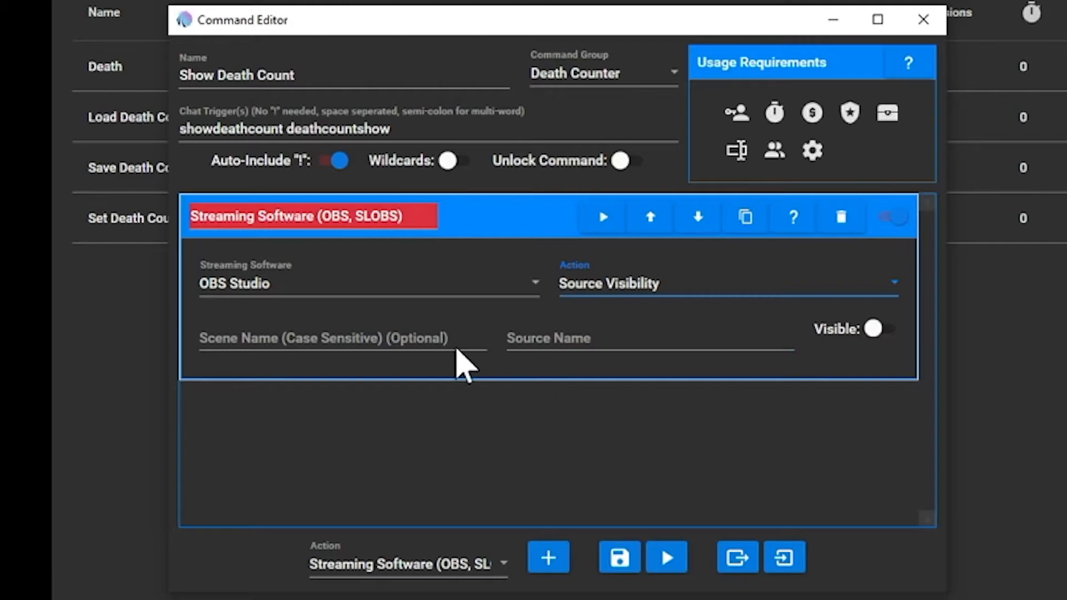
# Step: Set the source to Death Counter in the Screen Capture scene, make it visible, and collapse the Streaming Software action
pyautogui.click(522, 339)
pyautogui.write('Death Counter')
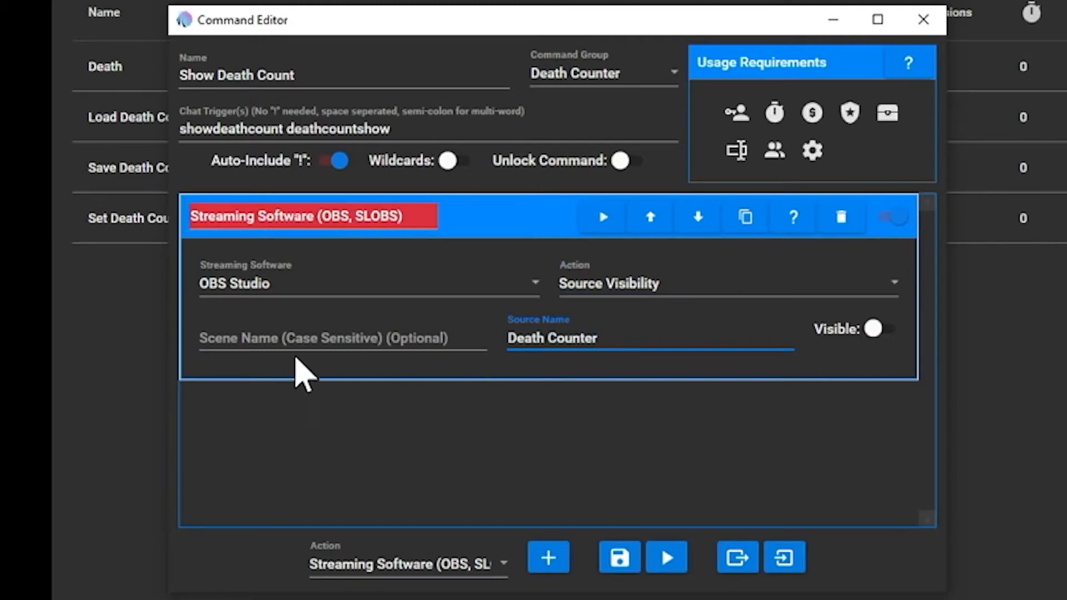
pyautogui.click(320, 340)
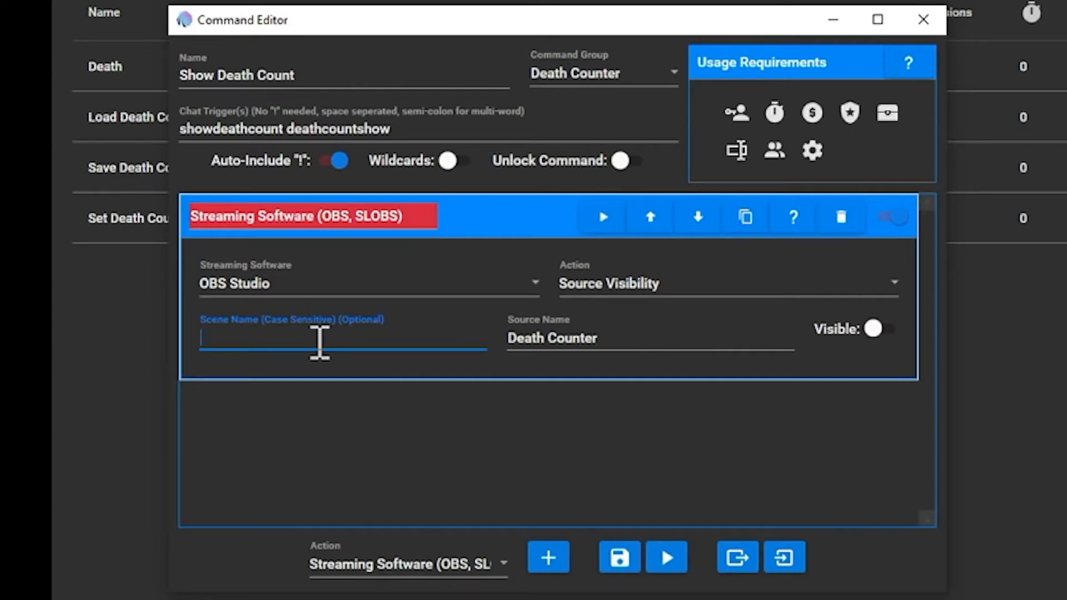
pyautogui.write('Screen Capture')
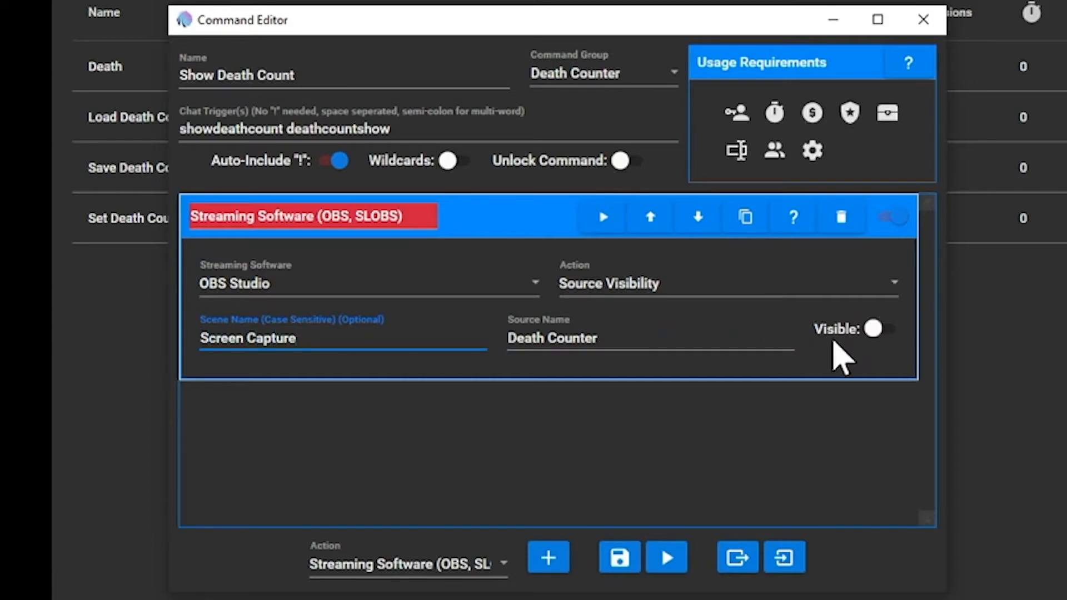
pyautogui.click(882, 331)
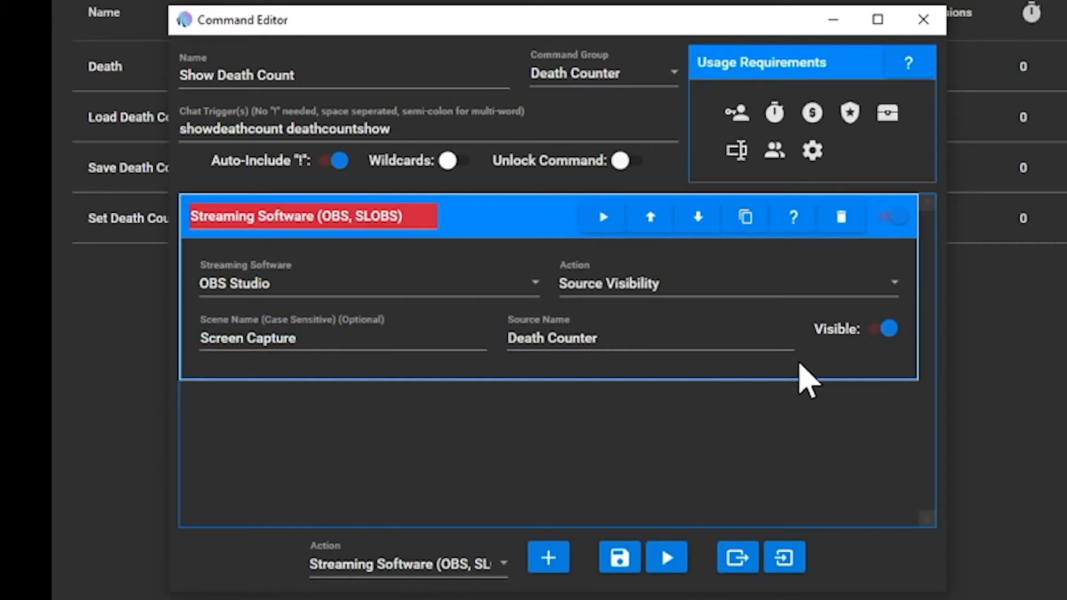
pyautogui.click(521, 218)
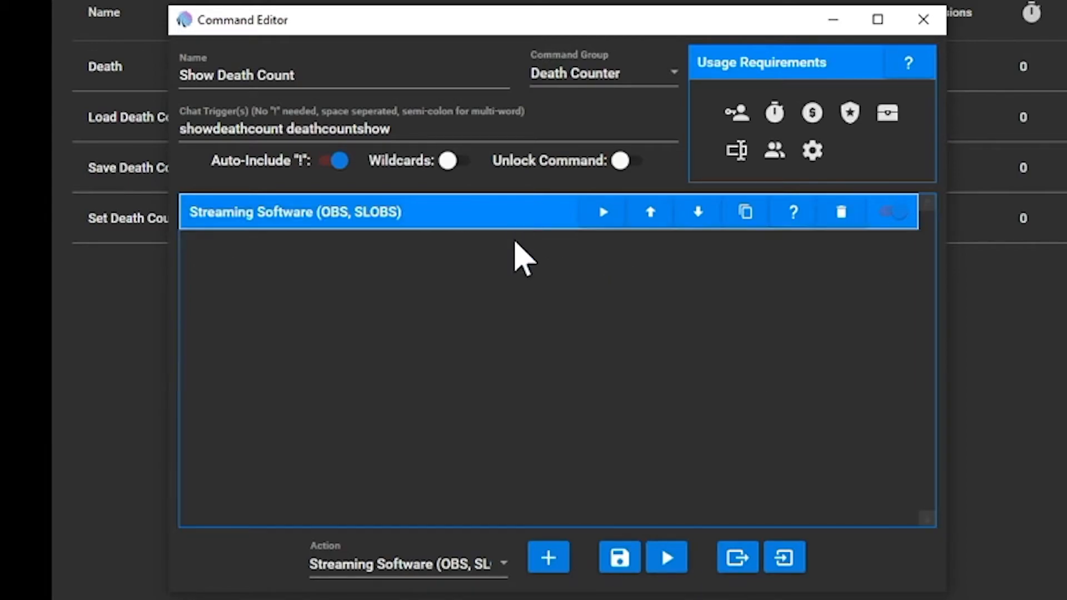
# Step: Add a Chat Message action whose text starts with "Death counter has been shown by $username. |"
pyautogui.click(502, 564)
pyautogui.scroll(5, 367, 233)
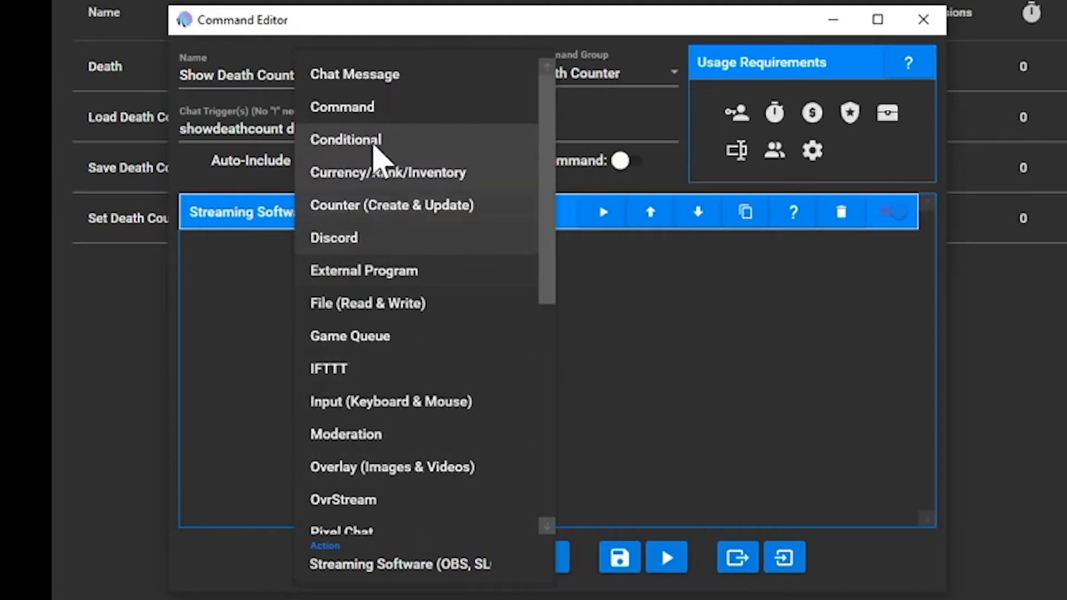
pyautogui.click(411, 76)
pyautogui.click(550, 557)
pyautogui.click(338, 375)
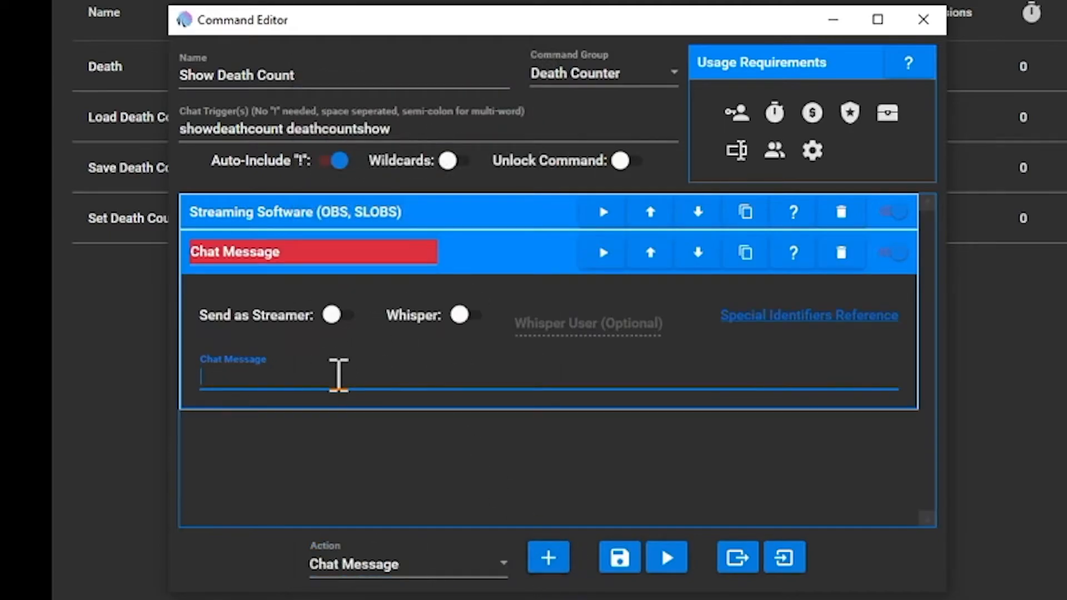
pyautogui.write('Death ')
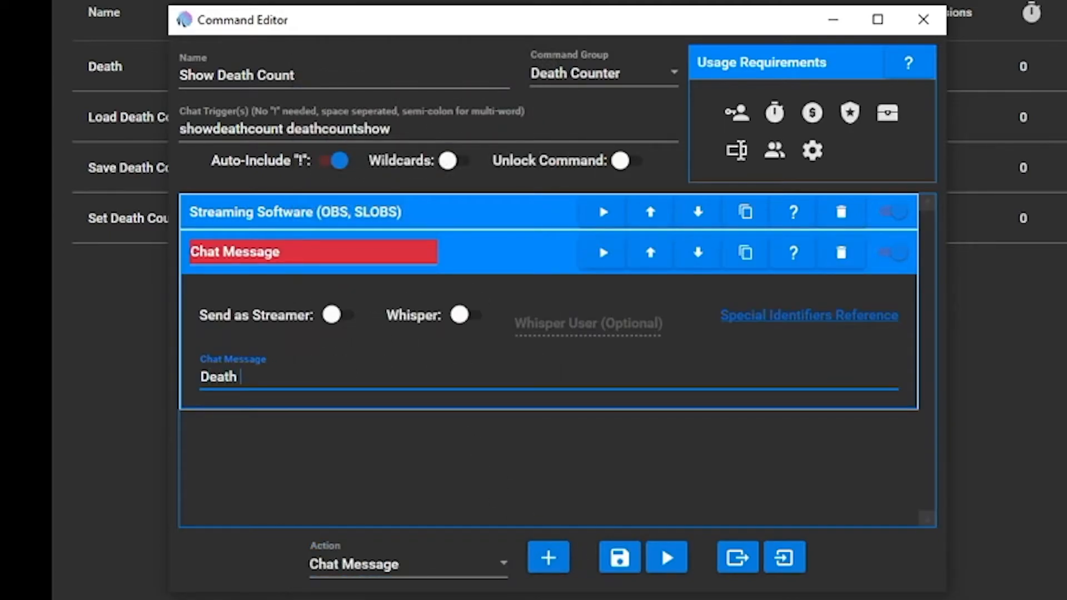
pyautogui.write('counter has been shown by ')
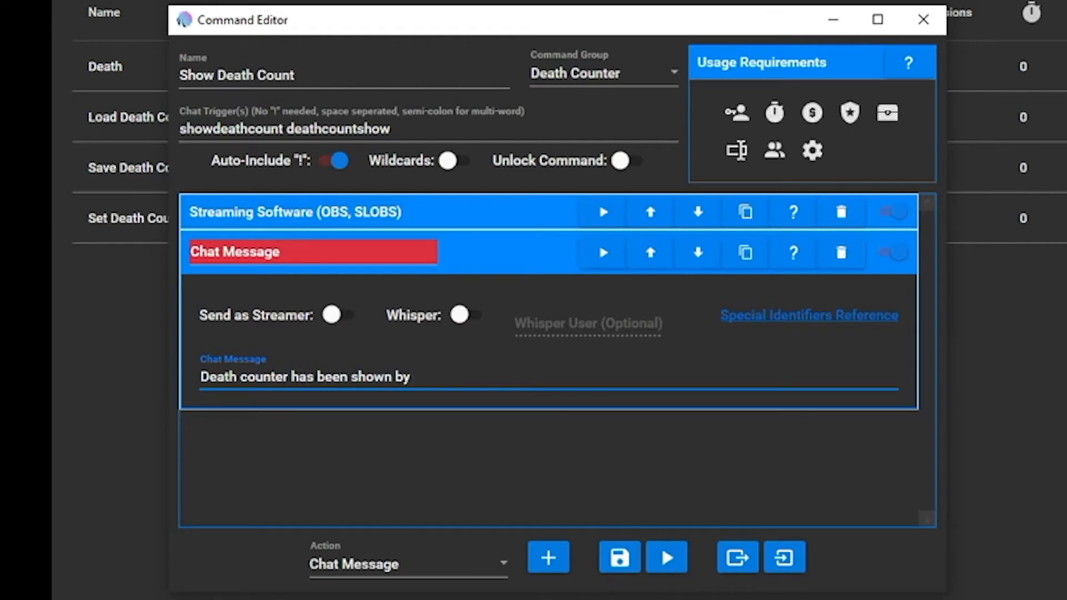
pyautogui.write('$username. |')
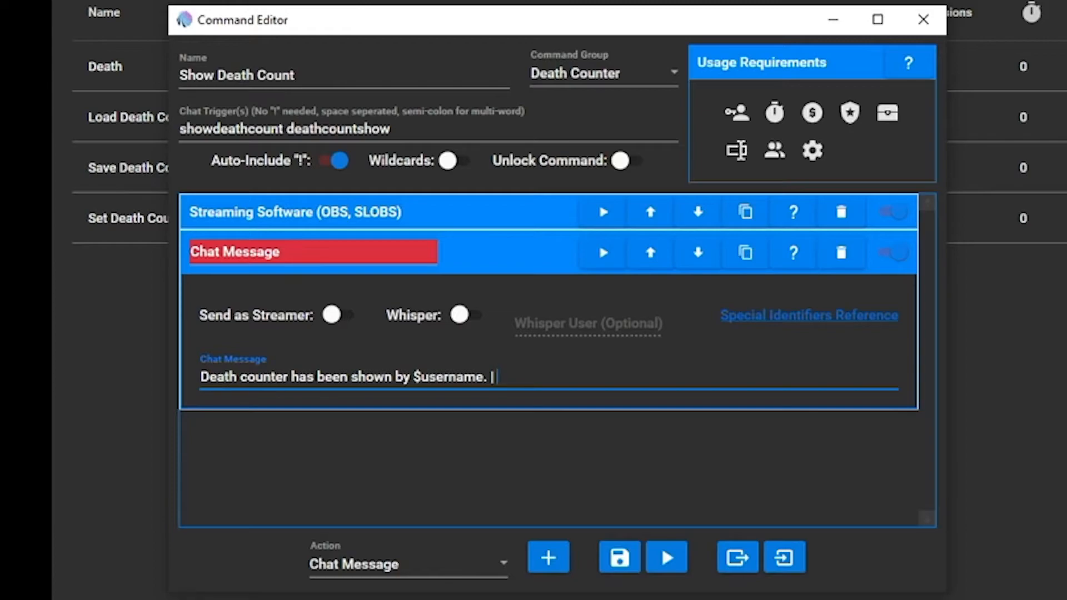
# Step: Append "!dead to add deaths. (Followers)" to the chat message and collapse the Chat Message action
pyautogui.write('!dead to add deaths. (')
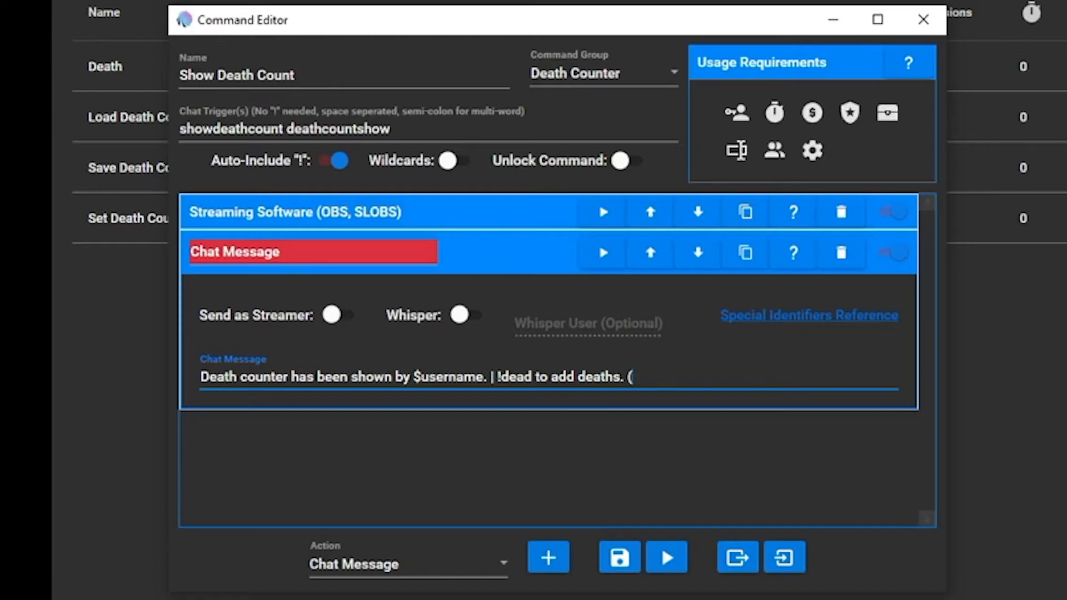
pyautogui.write('mods')
pyautogui.press('BackSpace')
pyautogui.press('BackSpace')
pyautogui.press('BackSpace')
pyautogui.press('BackSpace')
pyautogui.write('Subs')
pyautogui.press('BackSpace')
pyautogui.press('BackSpace')
pyautogui.press('BackSpace')
pyautogui.press('BackSpace')
pyautogui.write('Followers')
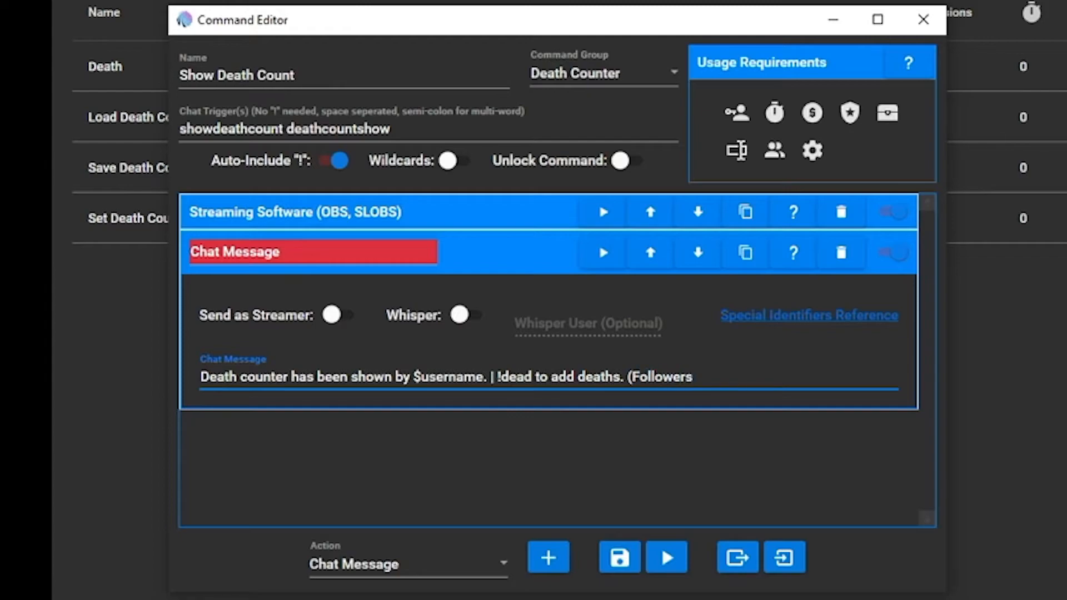
pyautogui.write(')')
pyautogui.click(518, 263)
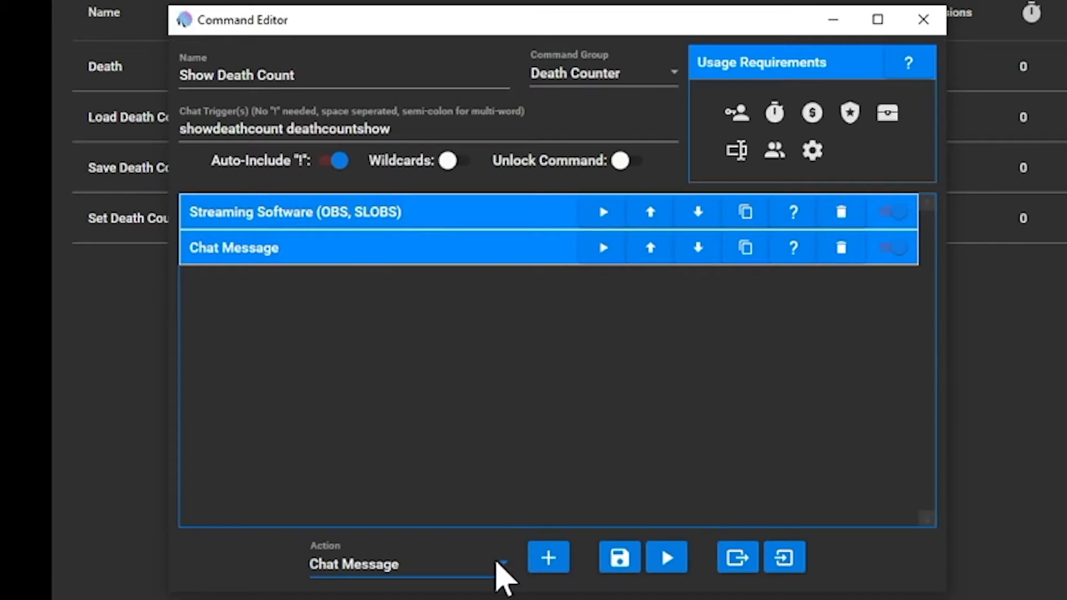
# Step: Add a Command action below the Chat Message action and keep it expanded
pyautogui.click(496, 564)
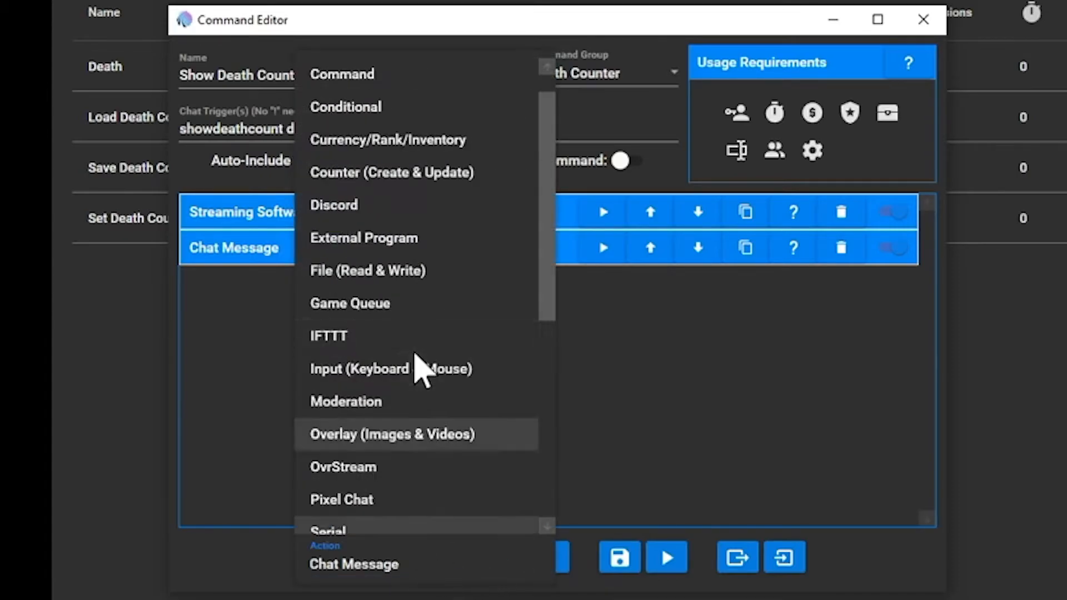
pyautogui.click(396, 77)
pyautogui.click(550, 560)
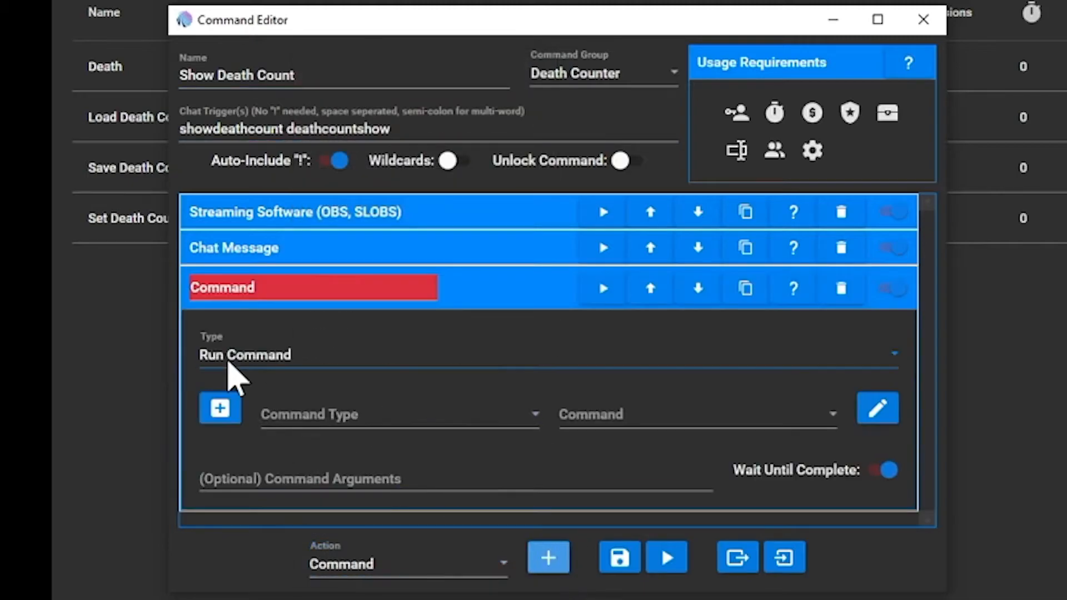
pyautogui.click(489, 303)
pyautogui.click(460, 303)
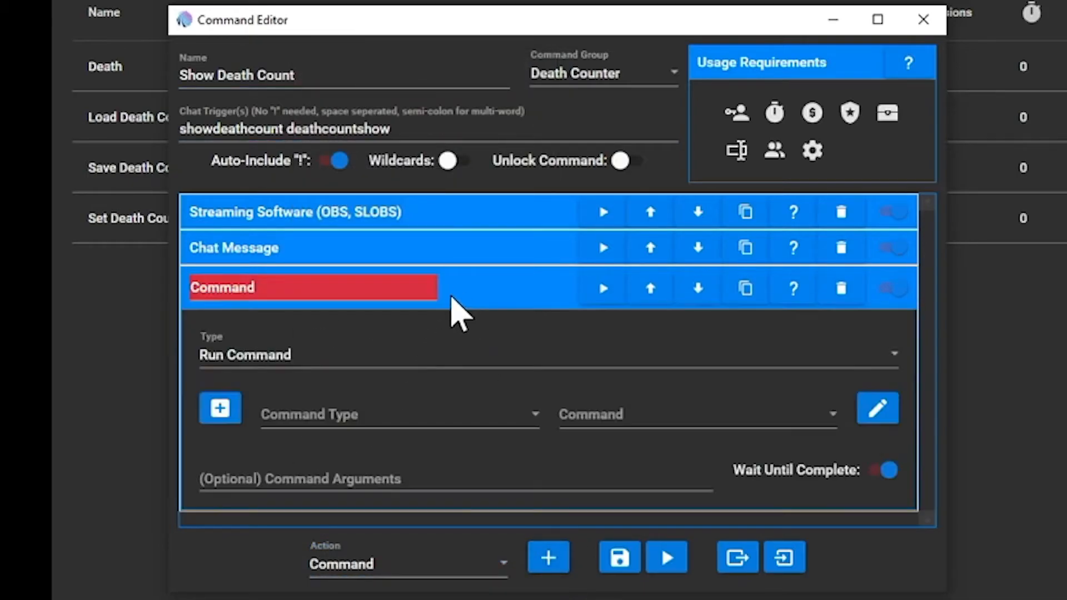
# Step: Set the Command action to Enable Command with the Chat command type and open the choice of commands
pyautogui.click(303, 359)
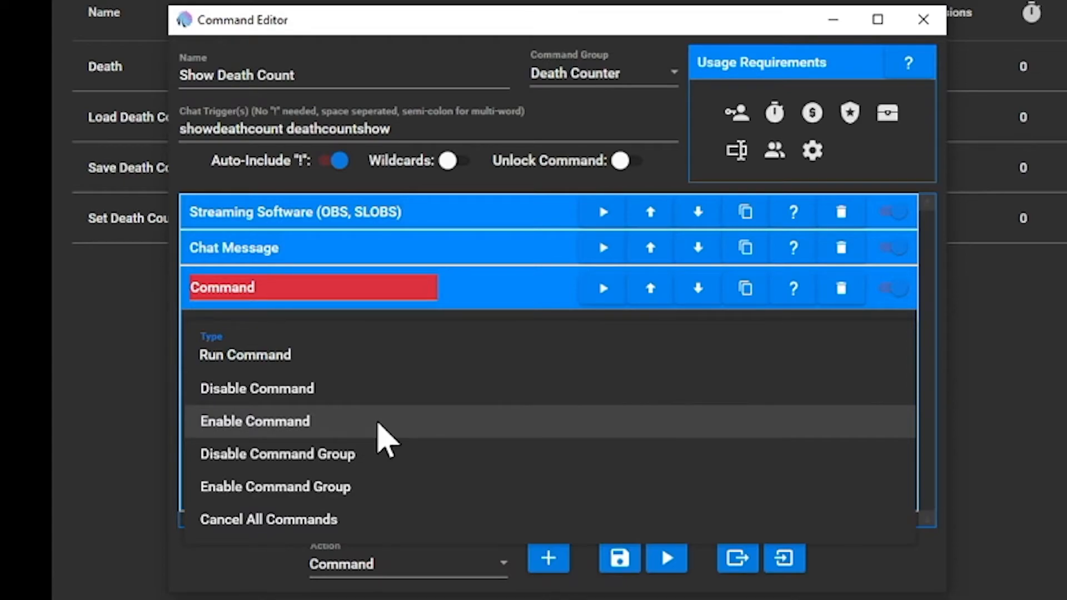
pyautogui.click(336, 423)
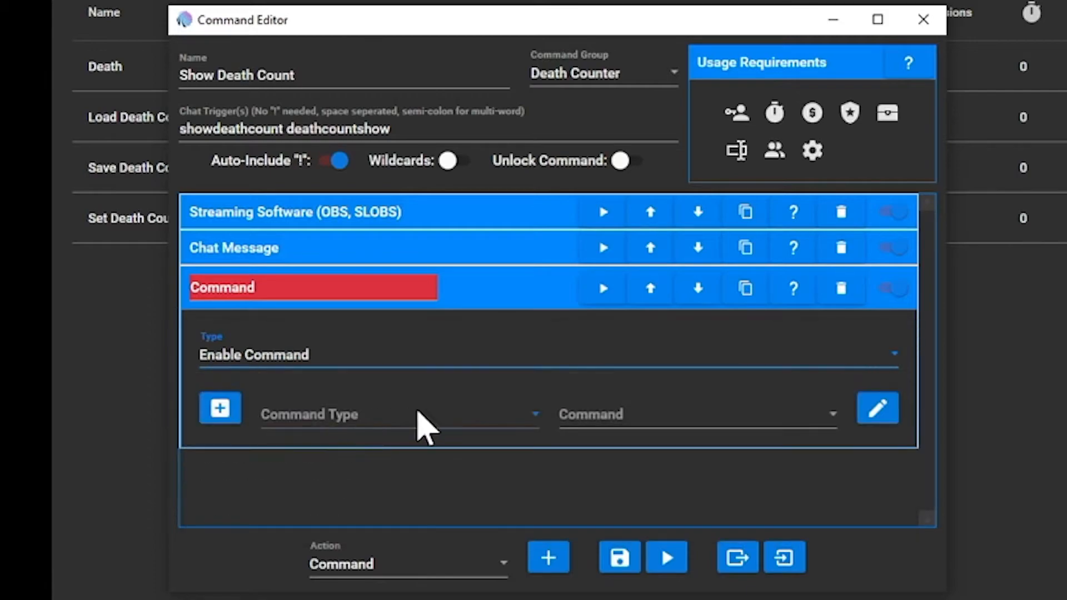
pyautogui.click(516, 427)
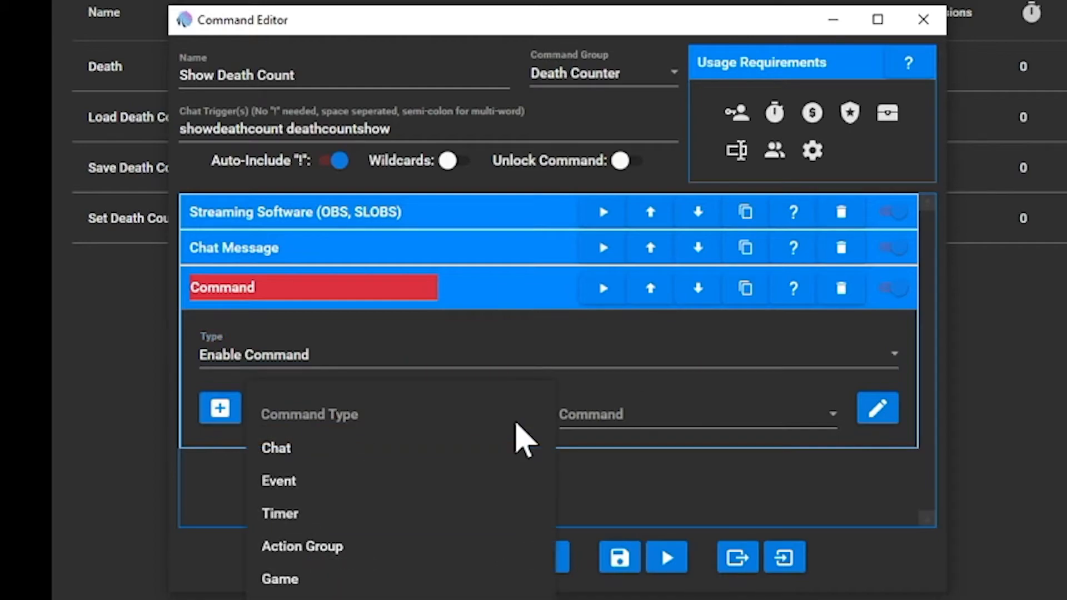
pyautogui.click(469, 449)
pyautogui.click(689, 436)
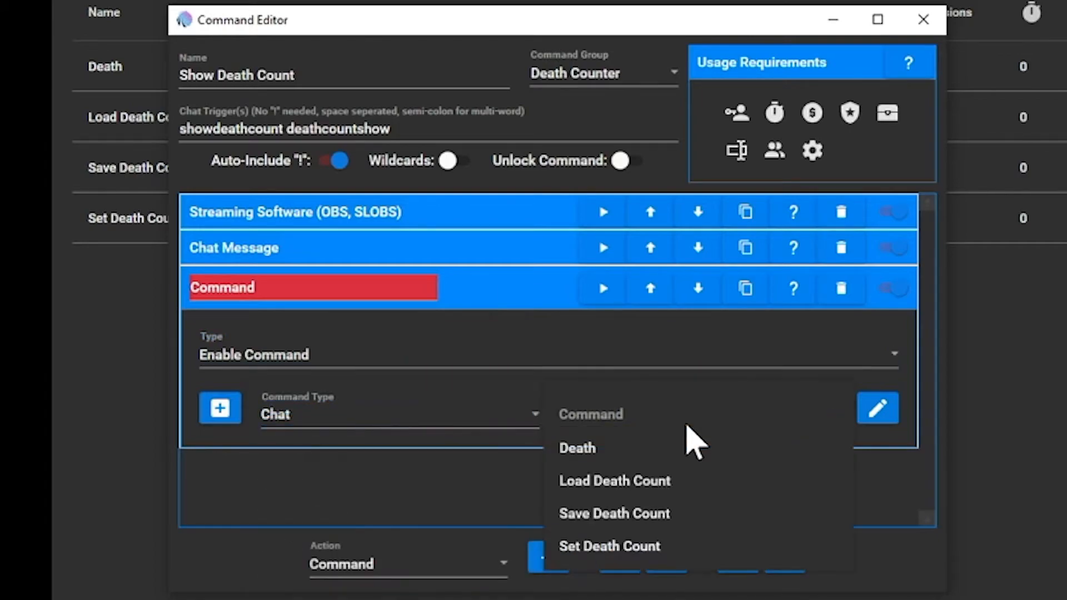
# Step: Choose Death as the chat command enabled by the Enable Command action, and save the Show Death Count command
pyautogui.click(628, 453)
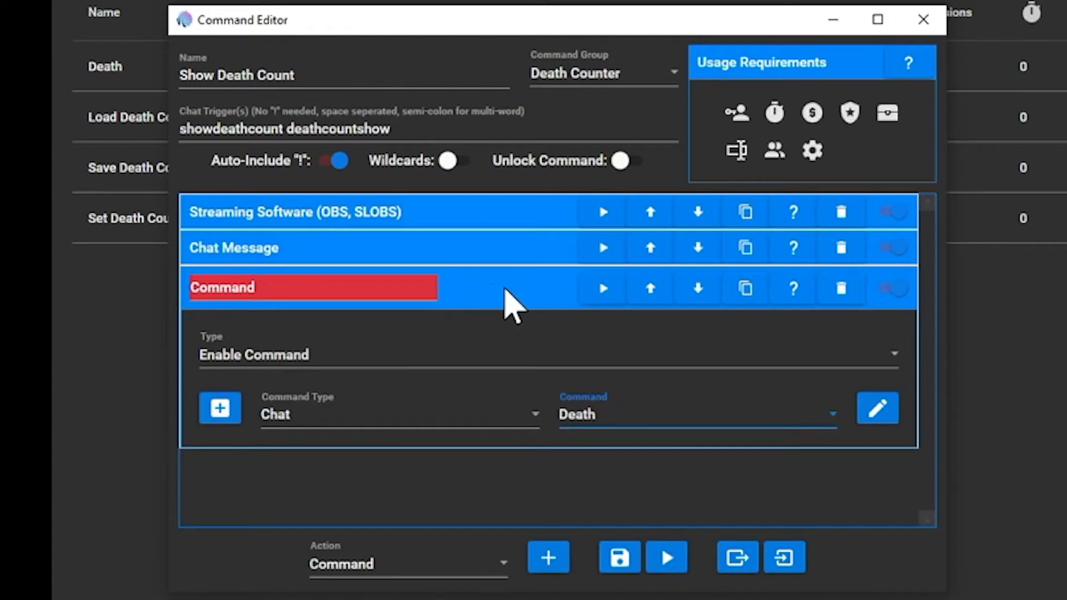
pyautogui.click(511, 308)
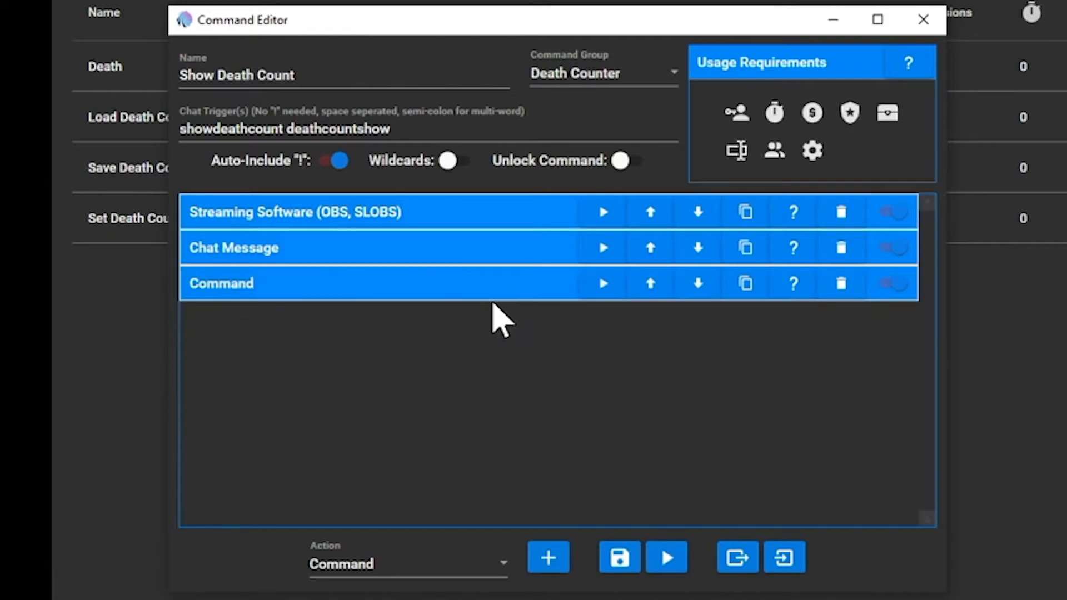
pyautogui.click(737, 113)
pyautogui.click(738, 117)
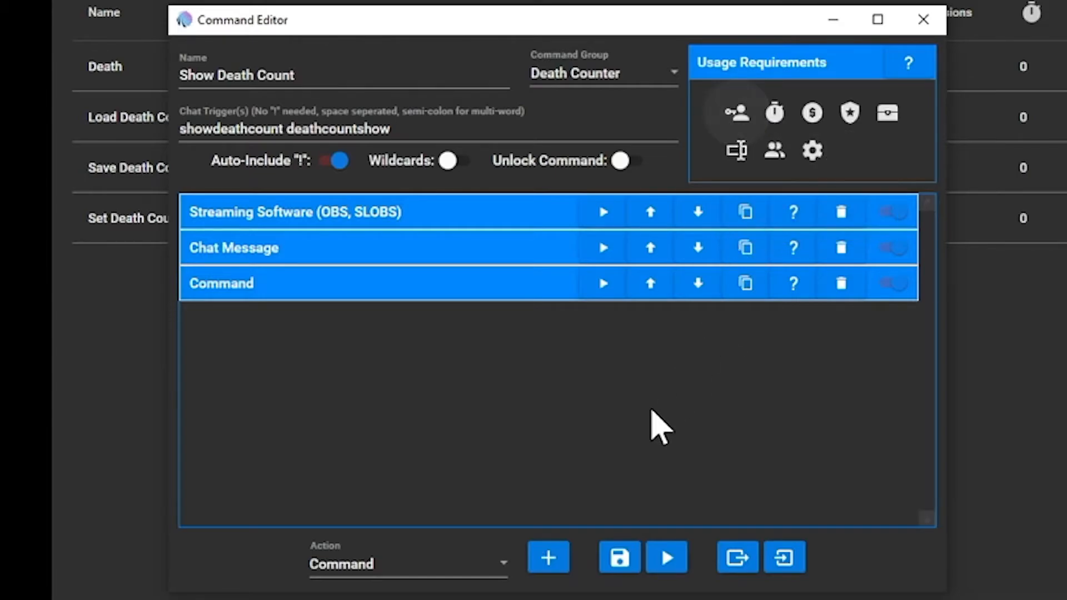
pyautogui.click(621, 563)
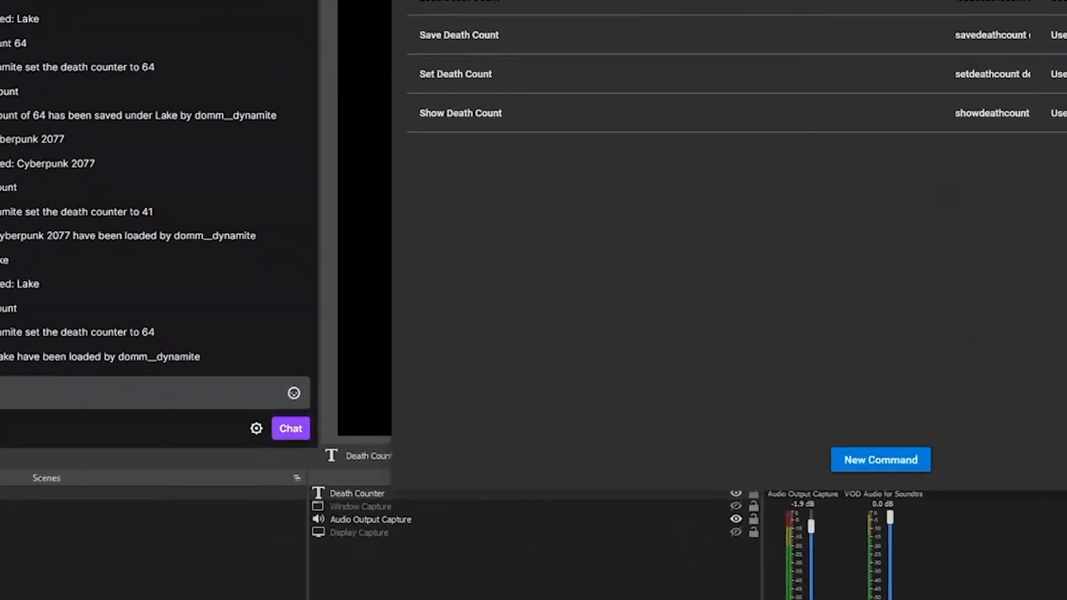
# Step: Switch to OBS and send "!showdeathcount" in the stream chat to test the command
pyautogui.click(364, 589)
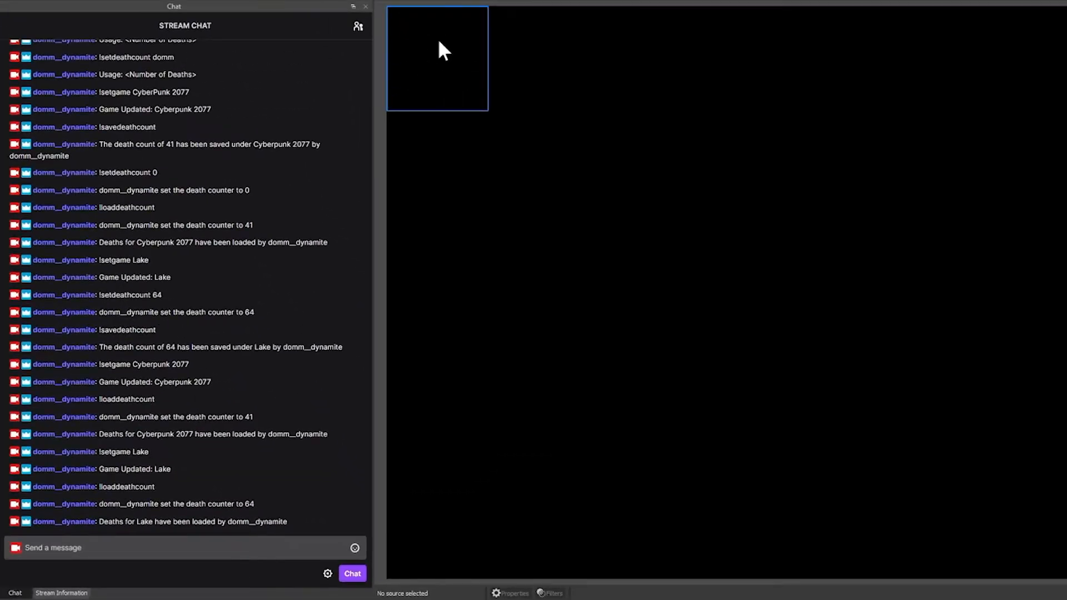
pyautogui.click(103, 548)
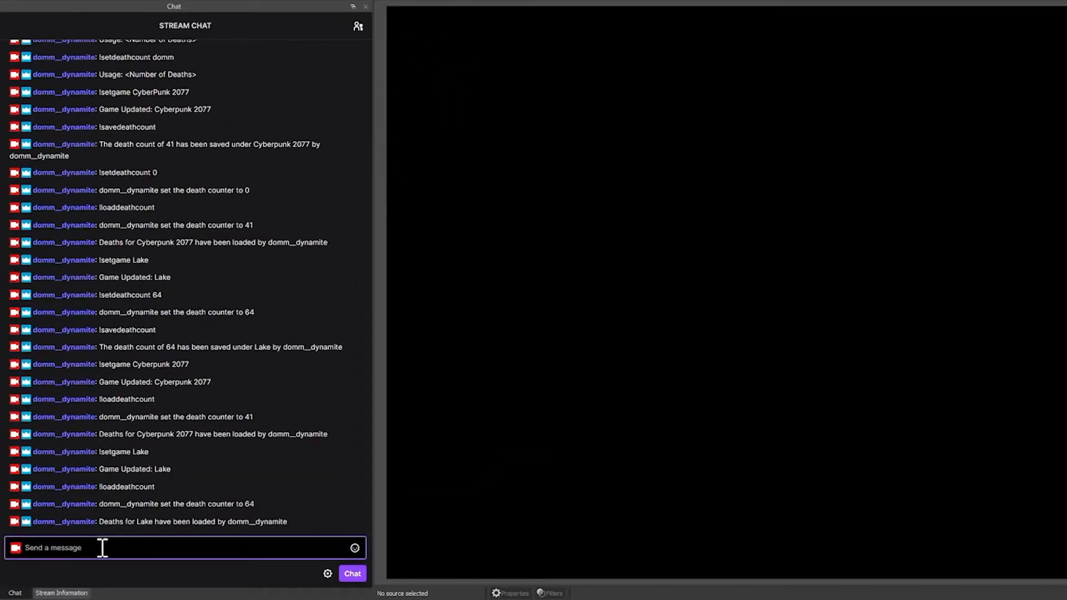
pyautogui.write('!showdeathcount')
pyautogui.press('Return')
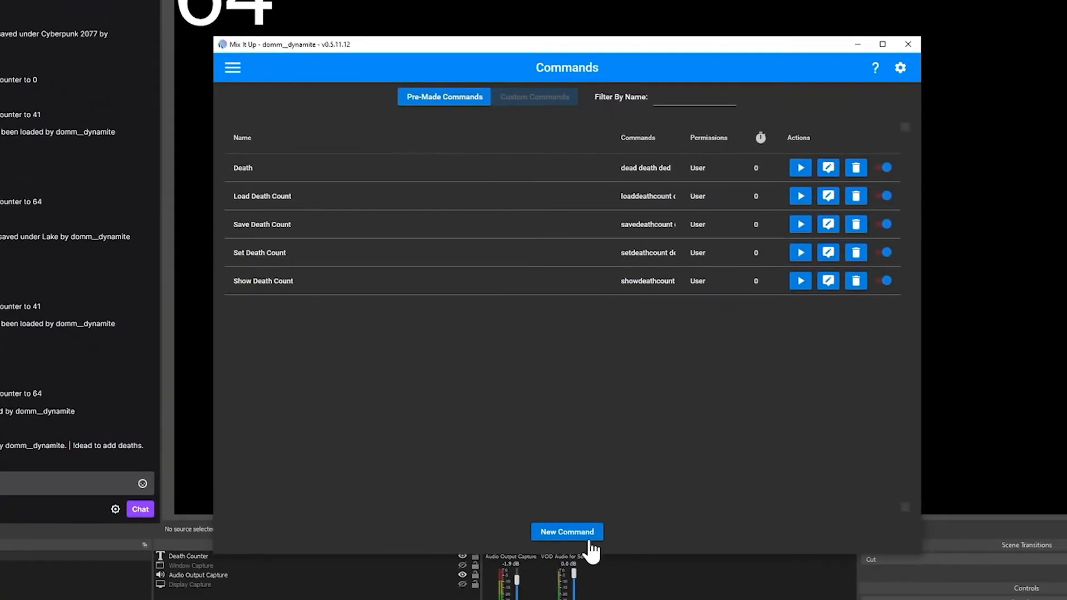
# Step: Create a new command in Mix It Up named "Hide Death Count" in the Death Counter command group
pyautogui.click(567, 535)
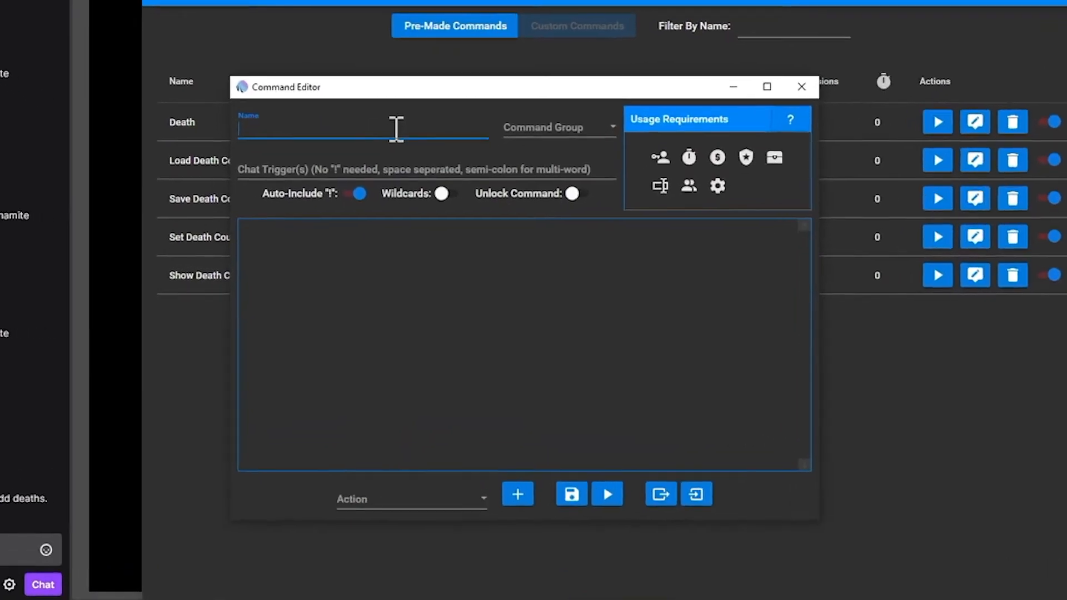
pyautogui.write('H')
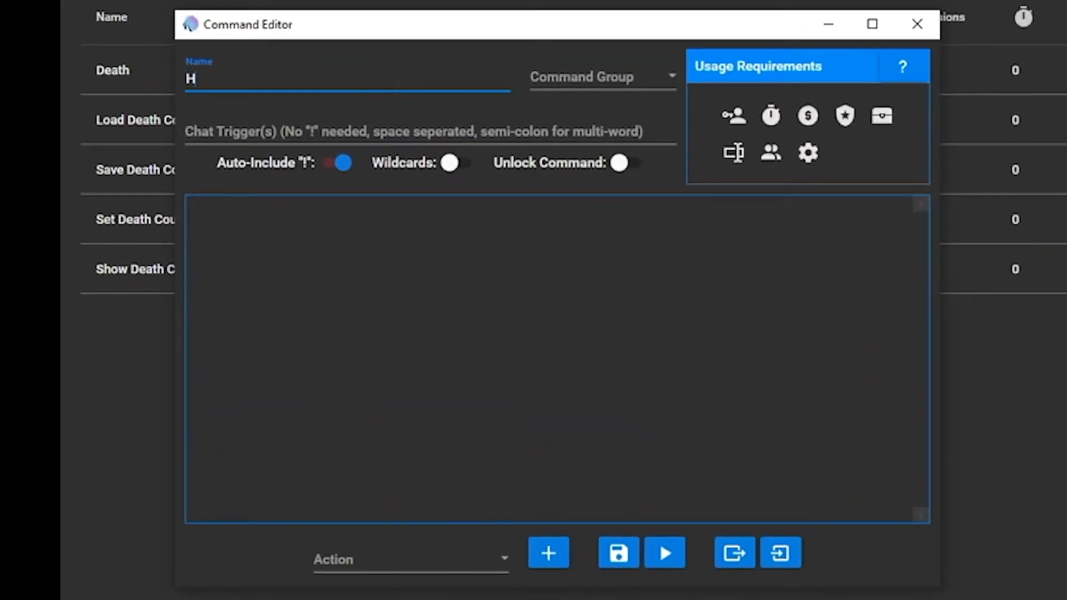
pyautogui.write('ide Death Count')
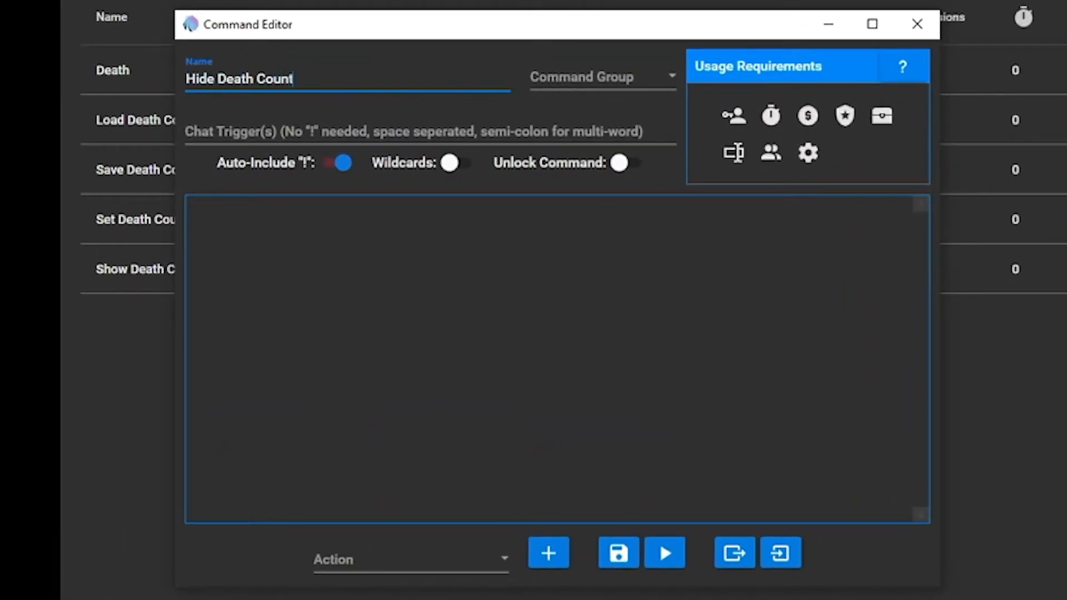
pyautogui.click(572, 83)
pyautogui.click(622, 117)
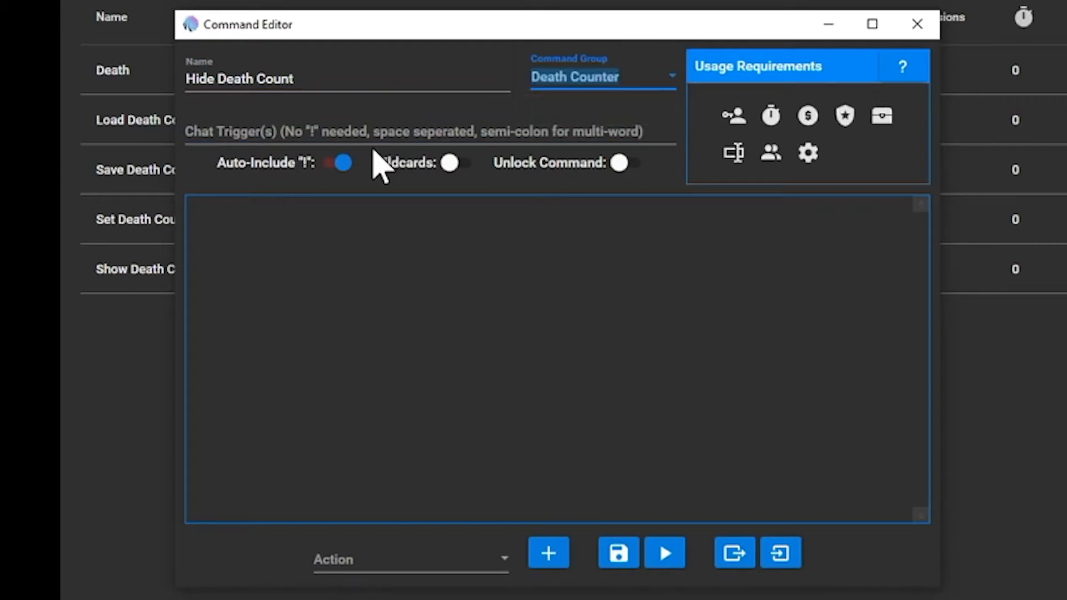
# Step: Set the chat triggers of the Hide Death Count command to "hidedeathcount deathcounthide"
pyautogui.click(382, 130)
pyautogui.write('hidedeathcount')
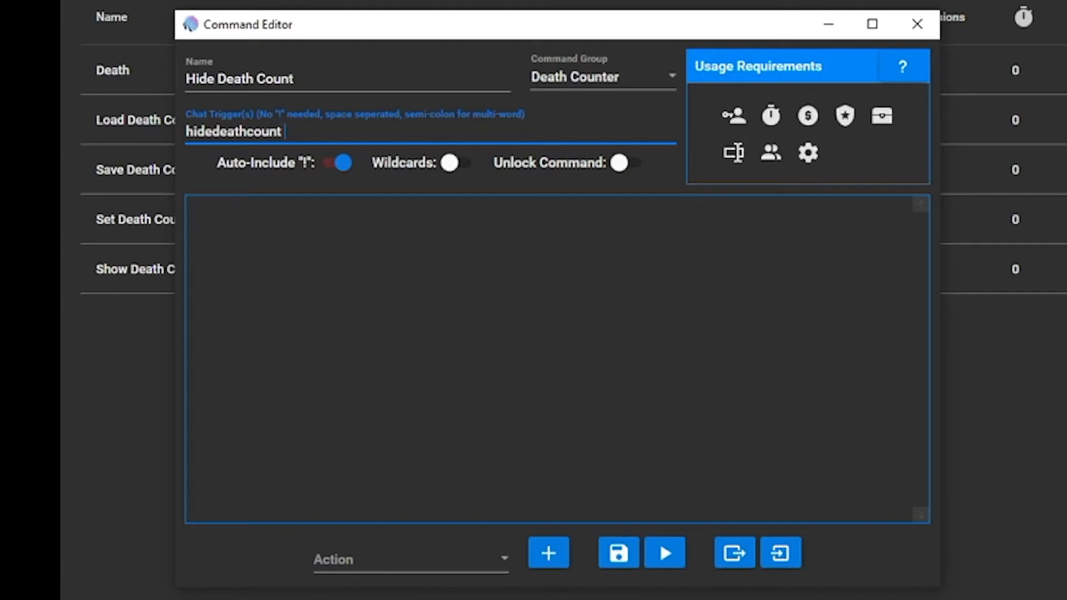
pyautogui.write(' deathcounthide')
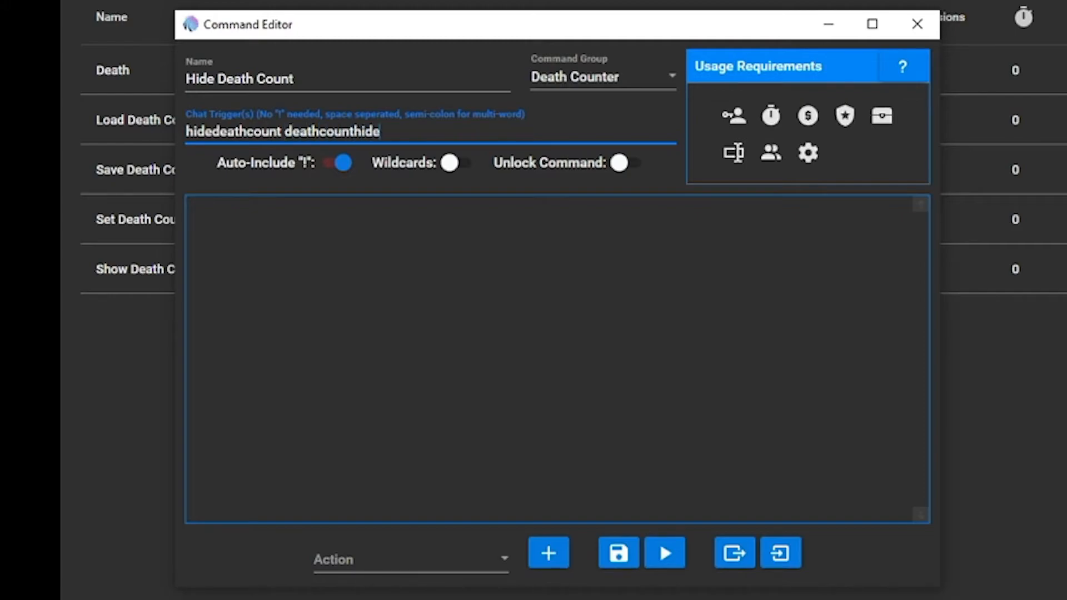
pyautogui.click(549, 310)
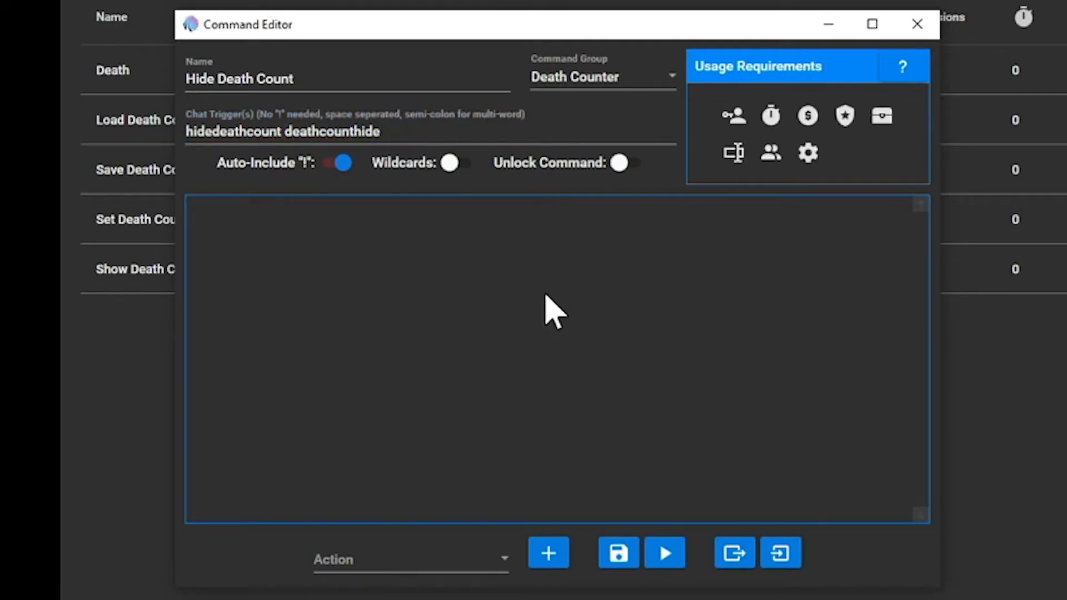
# Step: Add a Streaming Software (OBS, SLOBS) action using OBS Studio with the Source Visibility action
pyautogui.click(371, 558)
pyautogui.scroll(-6, 400, 469)
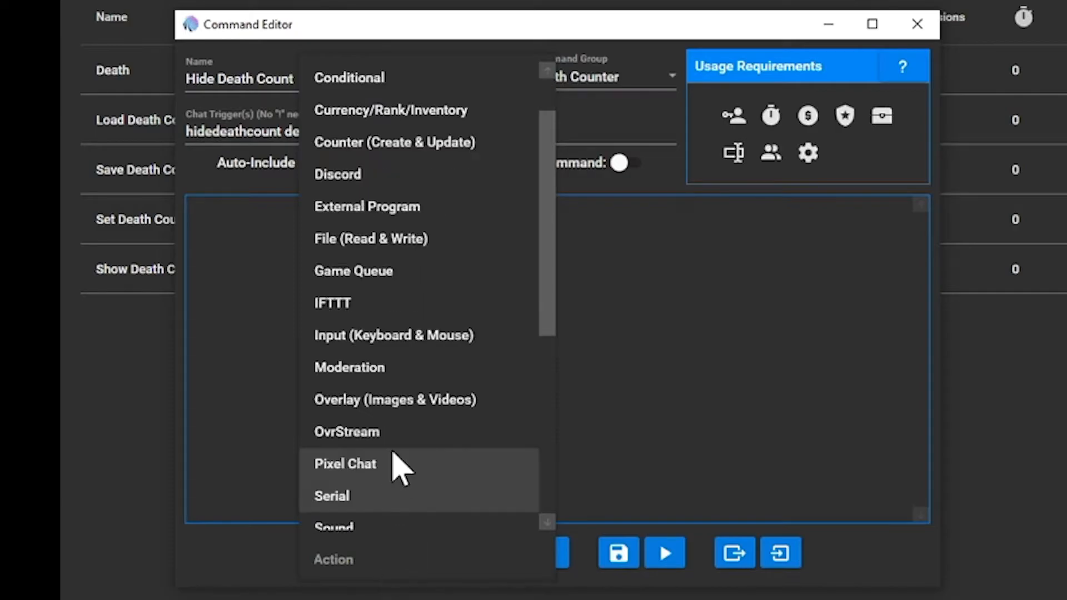
pyautogui.click(417, 305)
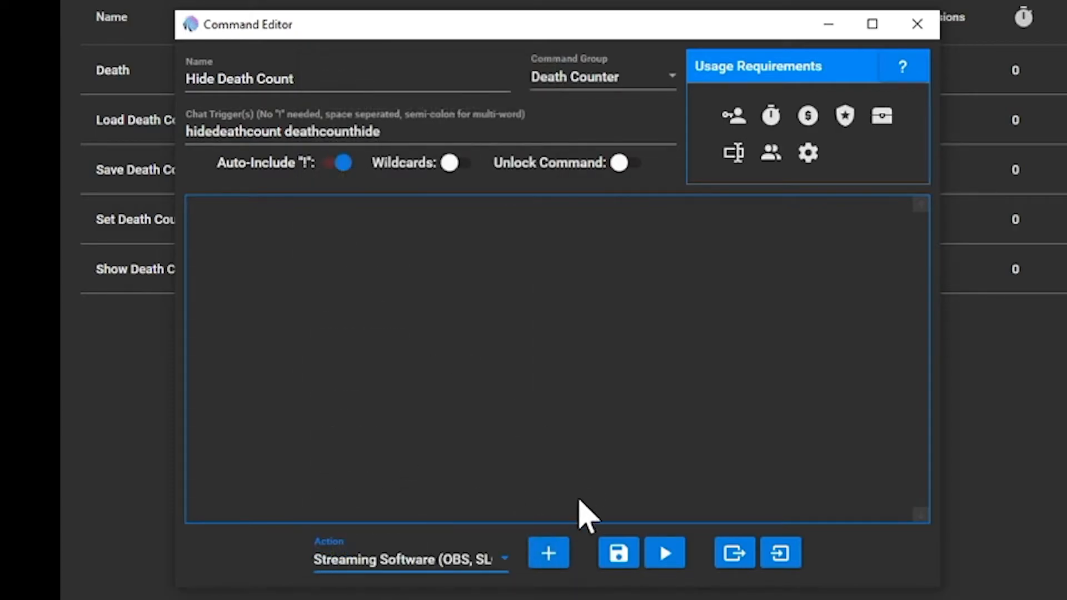
pyautogui.click(546, 555)
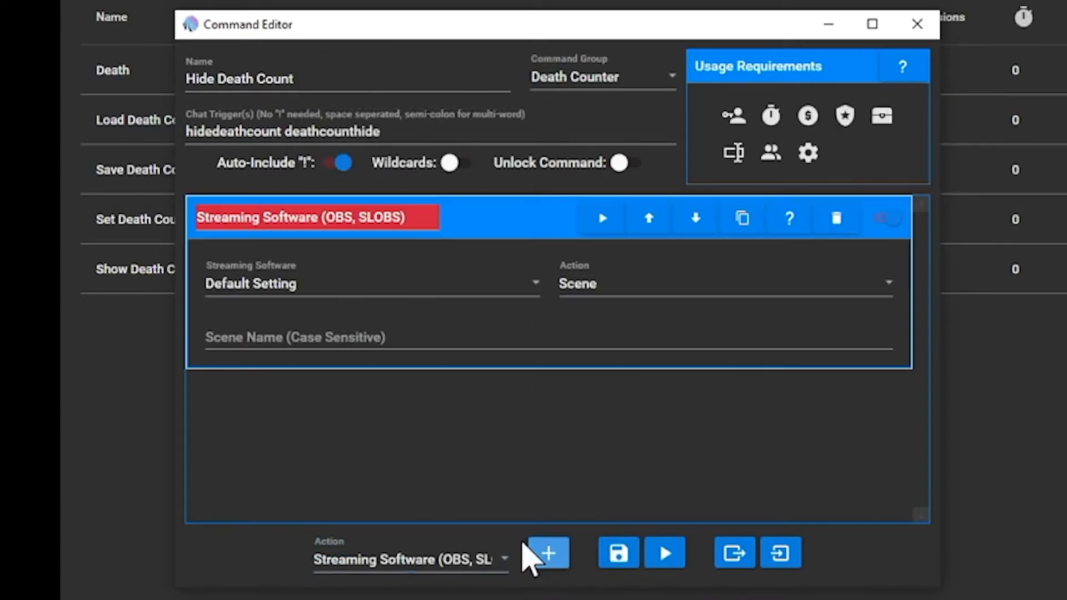
pyautogui.click(386, 292)
pyautogui.click(316, 332)
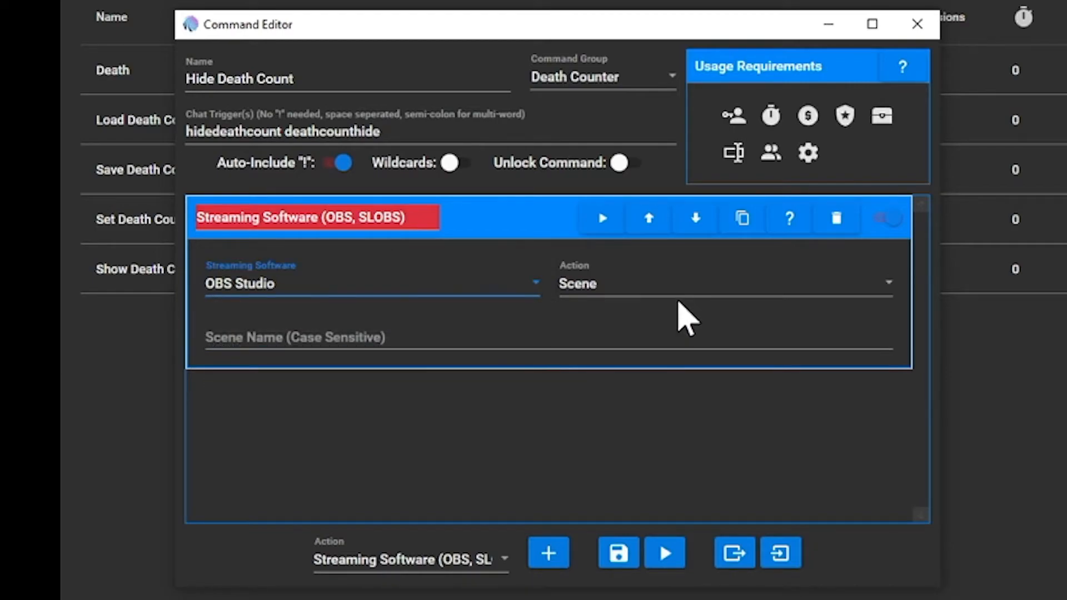
pyautogui.click(692, 284)
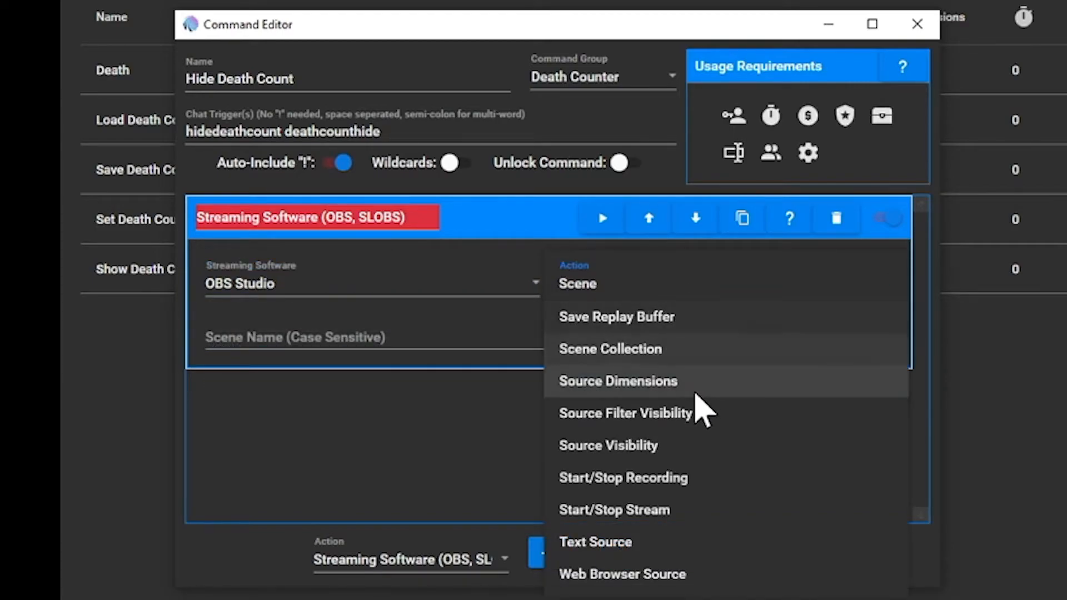
pyautogui.click(694, 444)
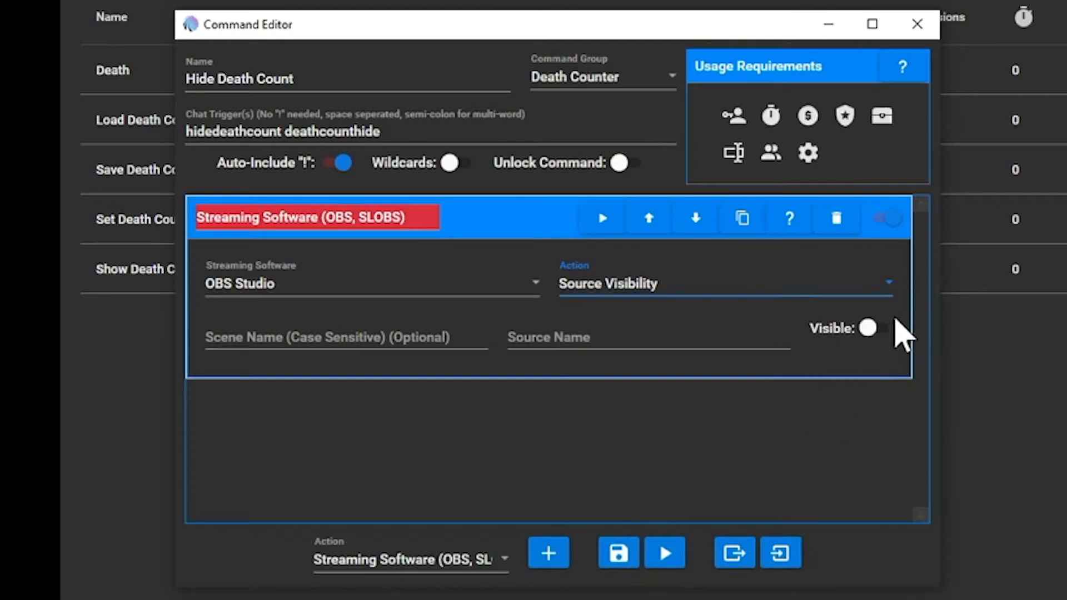
# Step: Set the visibility action's source name to "Death Counter" and its scene name to "Screen Capture", and collapse the action
pyautogui.click(559, 343)
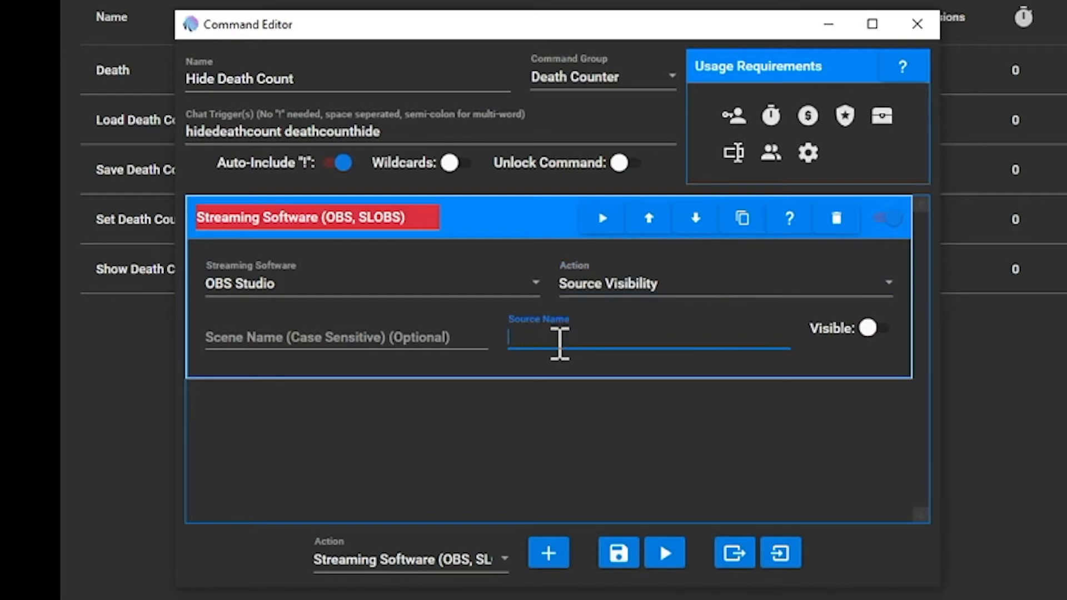
pyautogui.write('Death Counter')
pyautogui.click(388, 337)
pyautogui.write('Screeen')
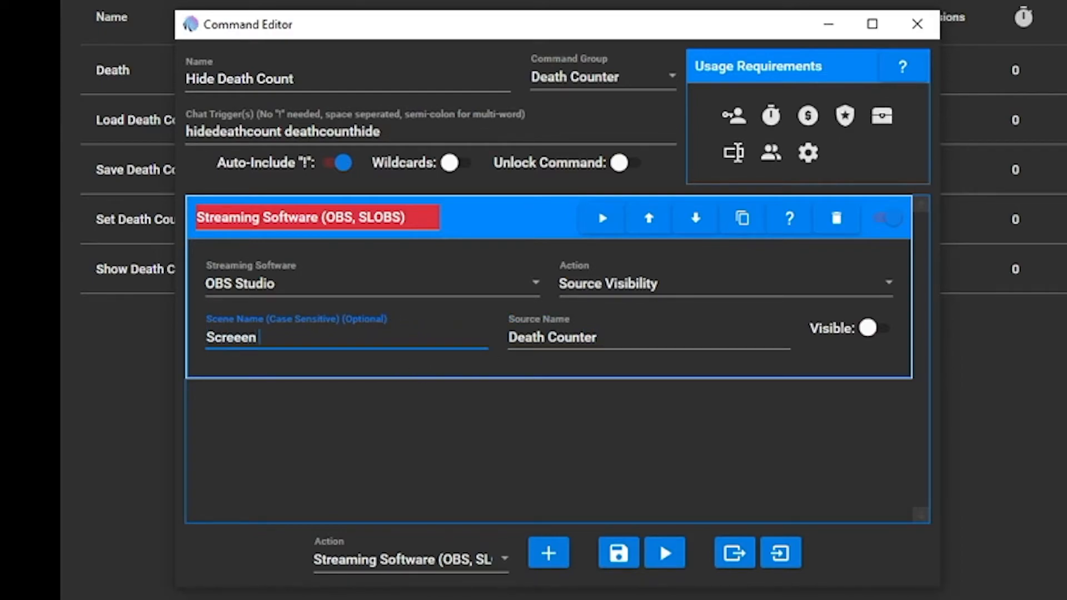
pyautogui.press('BackSpace')
pyautogui.press('BackSpace')
pyautogui.write('n Capture')
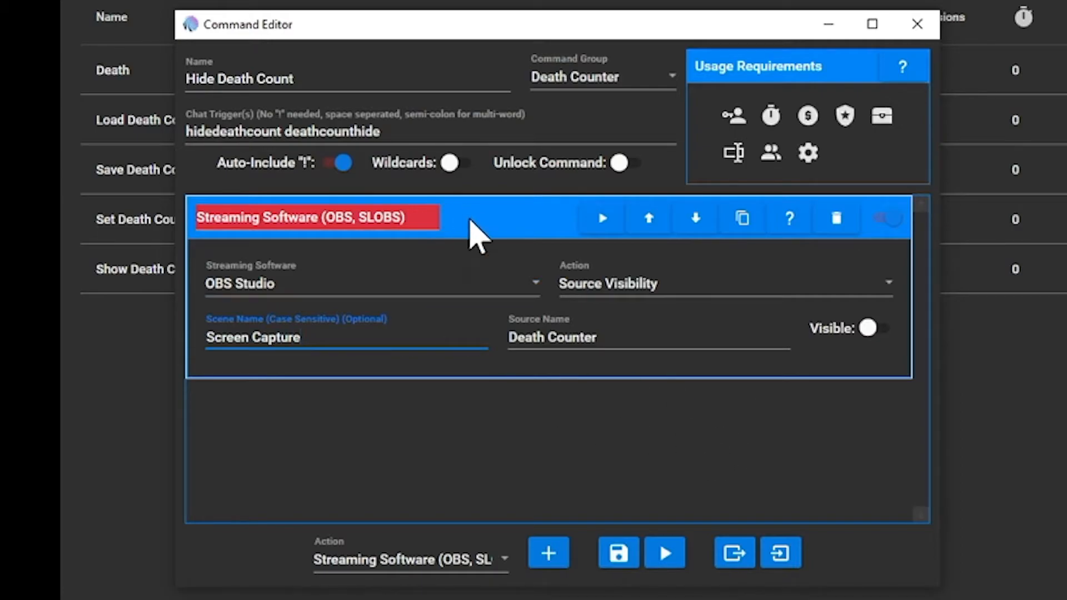
pyautogui.click(482, 233)
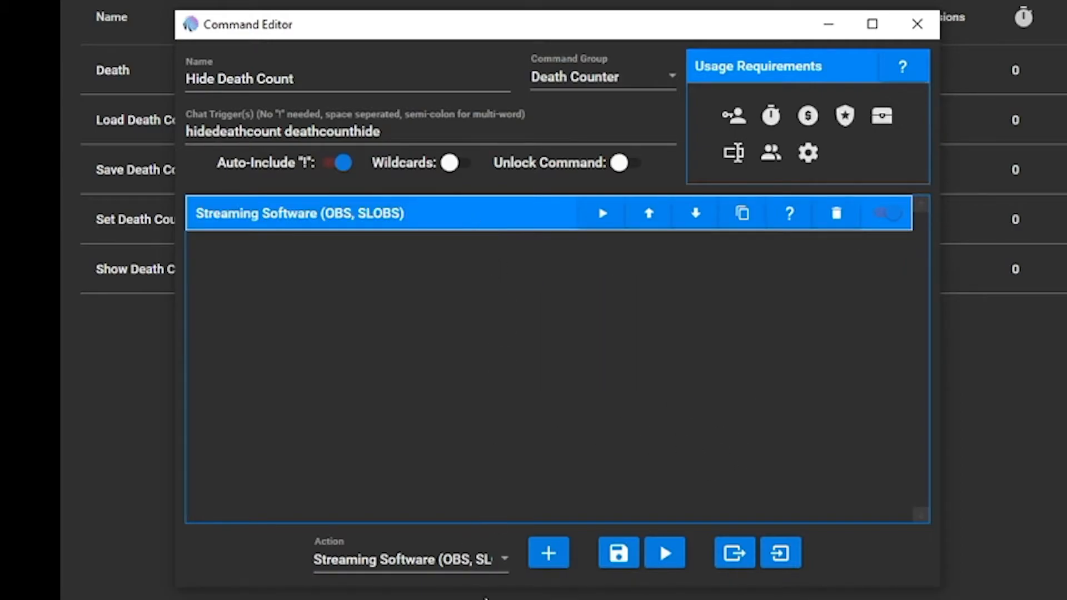
# Step: Add a Chat Message action with the text "Death counter has been hidden by $username" and collapse it
pyautogui.click(503, 561)
pyautogui.scroll(6, 396, 270)
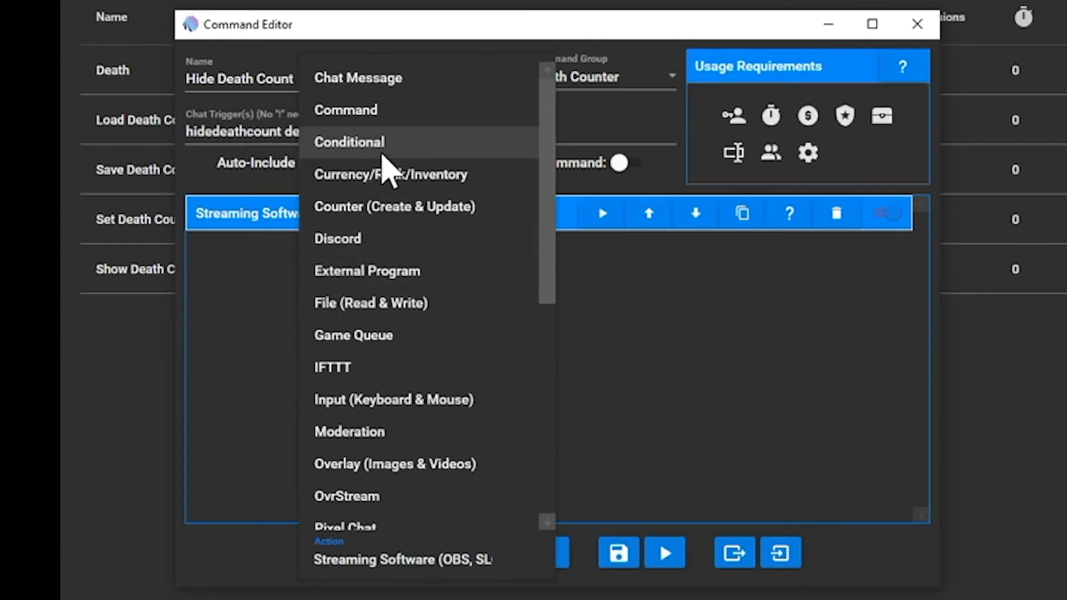
pyautogui.click(389, 78)
pyautogui.click(547, 555)
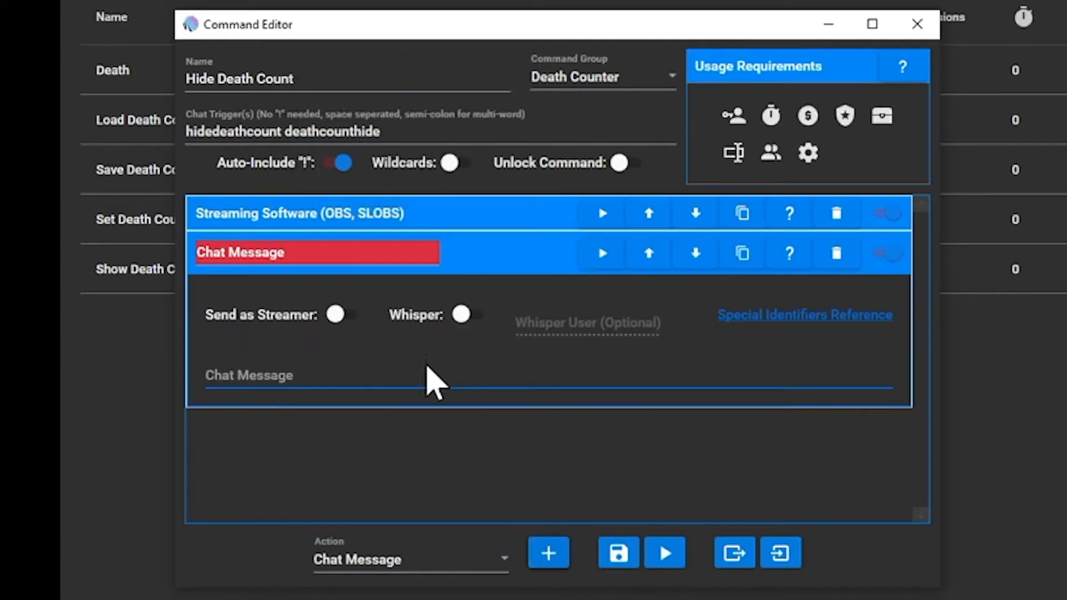
pyautogui.click(462, 375)
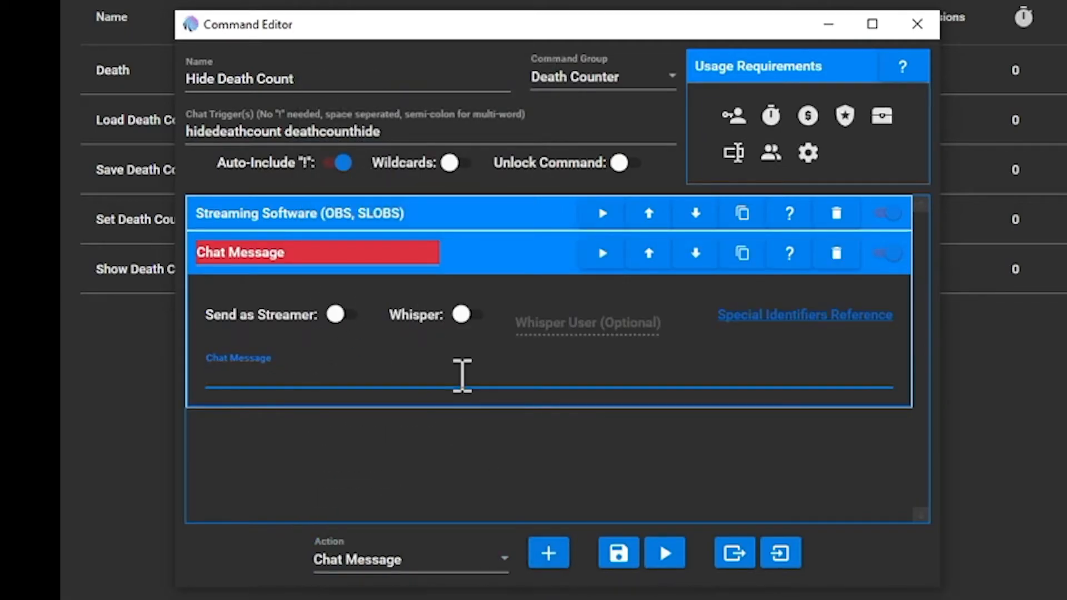
pyautogui.write('Death counter has b')
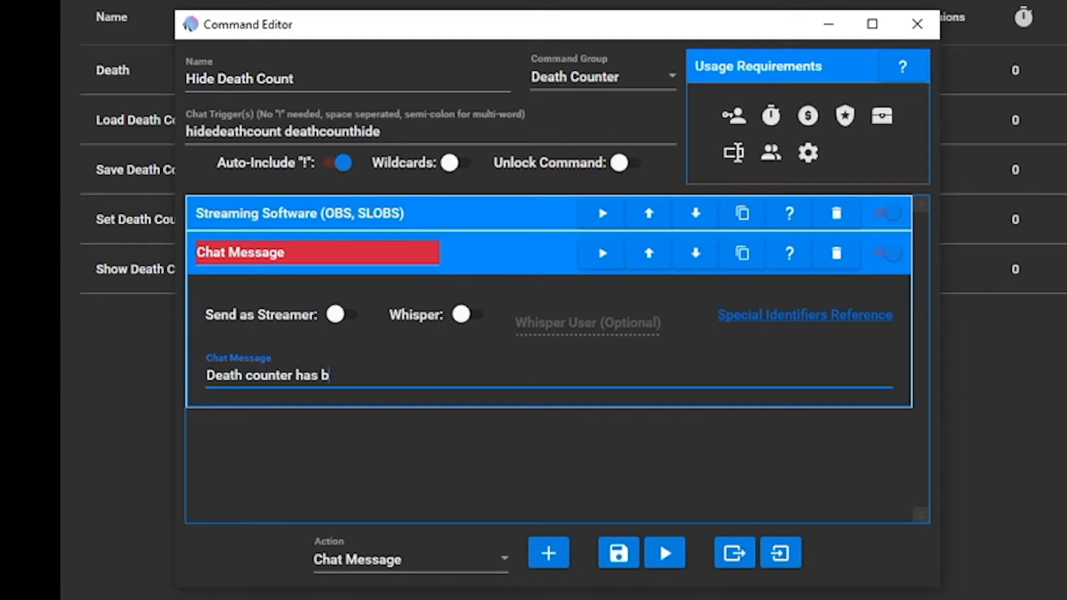
pyautogui.write('een hidden by ')
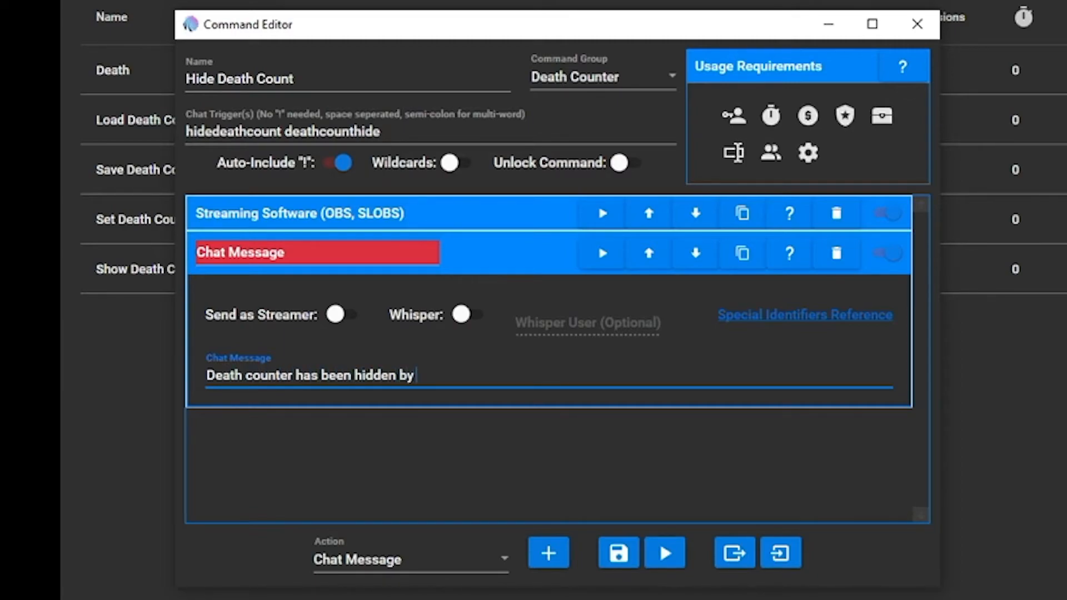
pyautogui.write('$username')
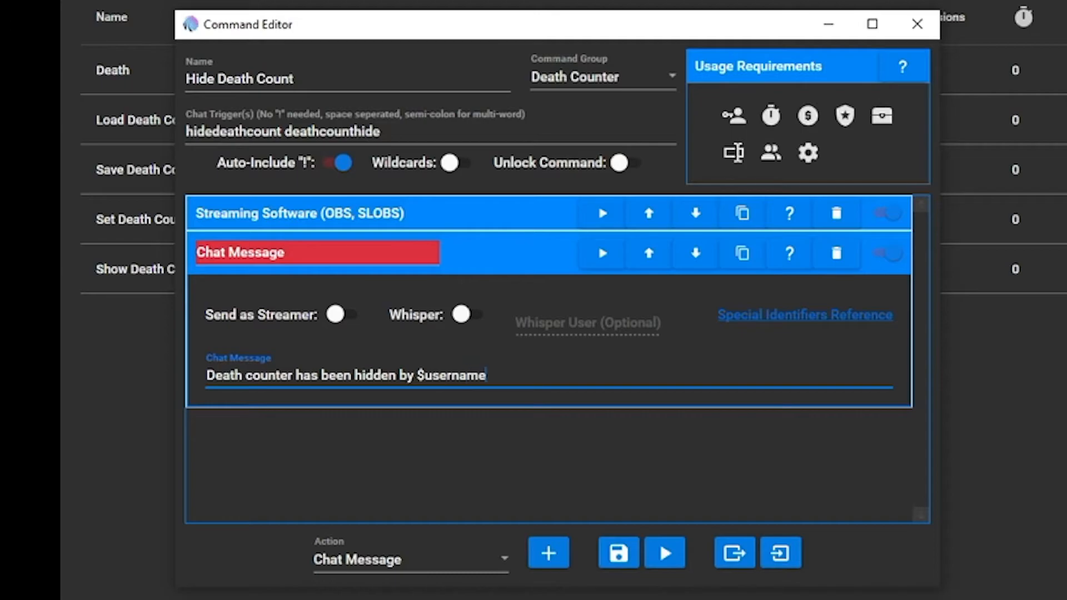
pyautogui.click(520, 268)
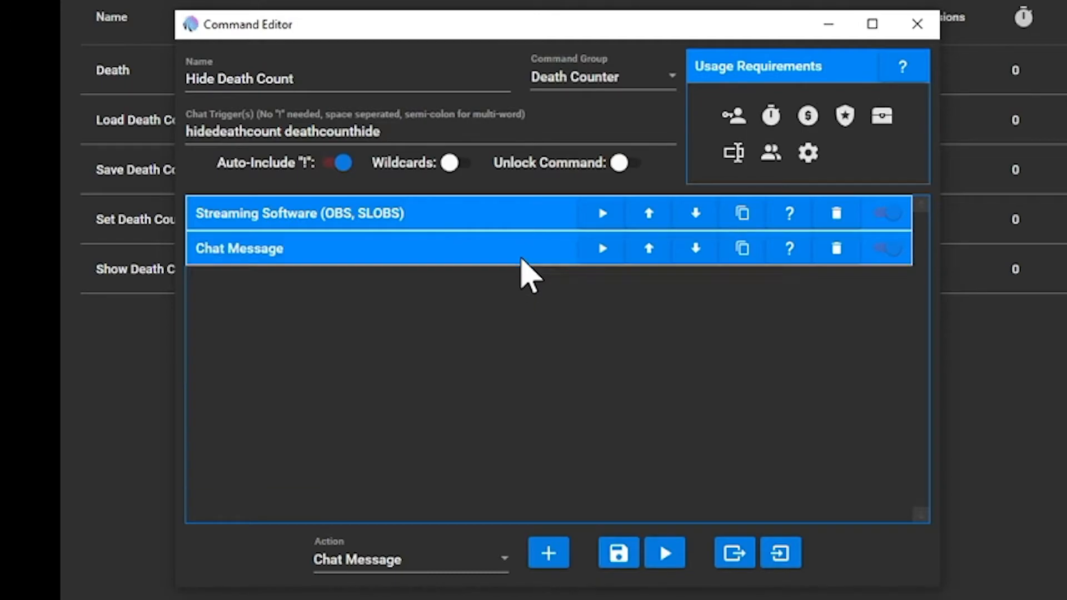
# Step: Add a Command action to the Hide Death Count command and set its type to Disable Command
pyautogui.click(489, 562)
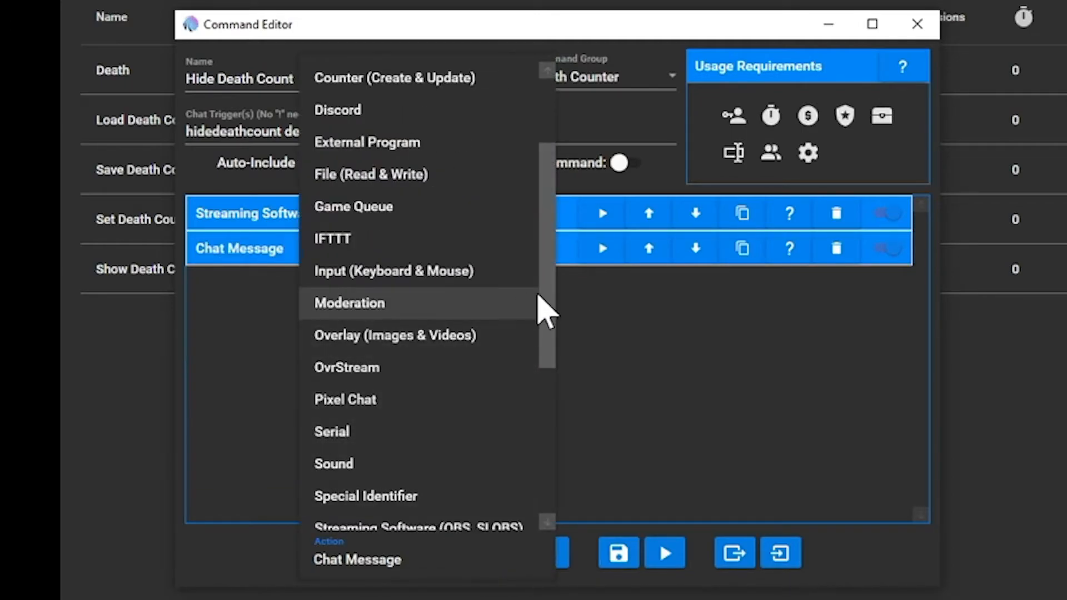
pyautogui.moveTo(550, 314); pyautogui.dragTo(548, 238)
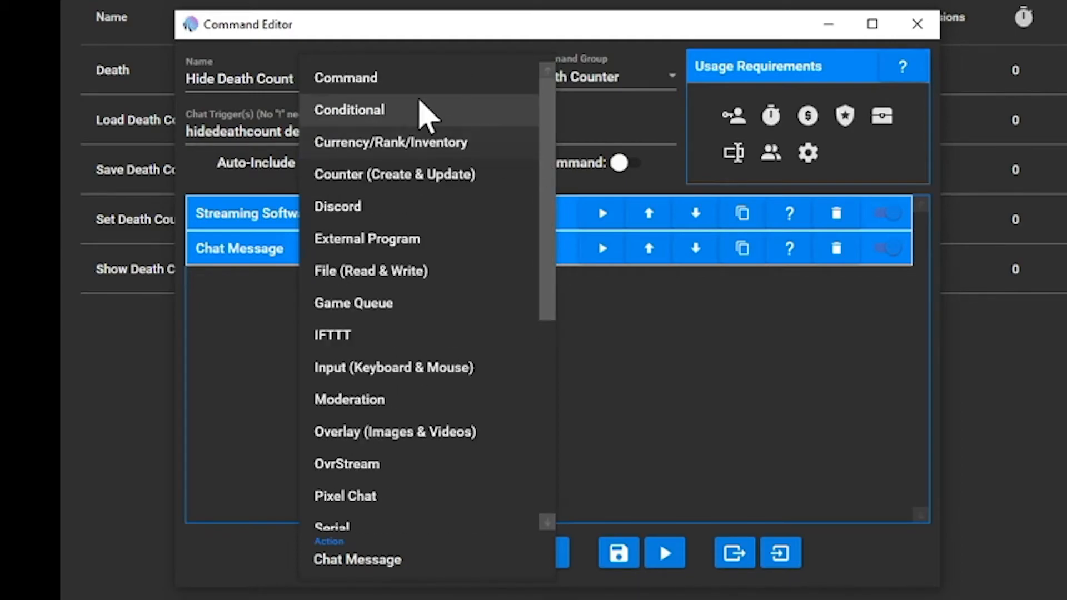
pyautogui.click(411, 78)
pyautogui.click(548, 553)
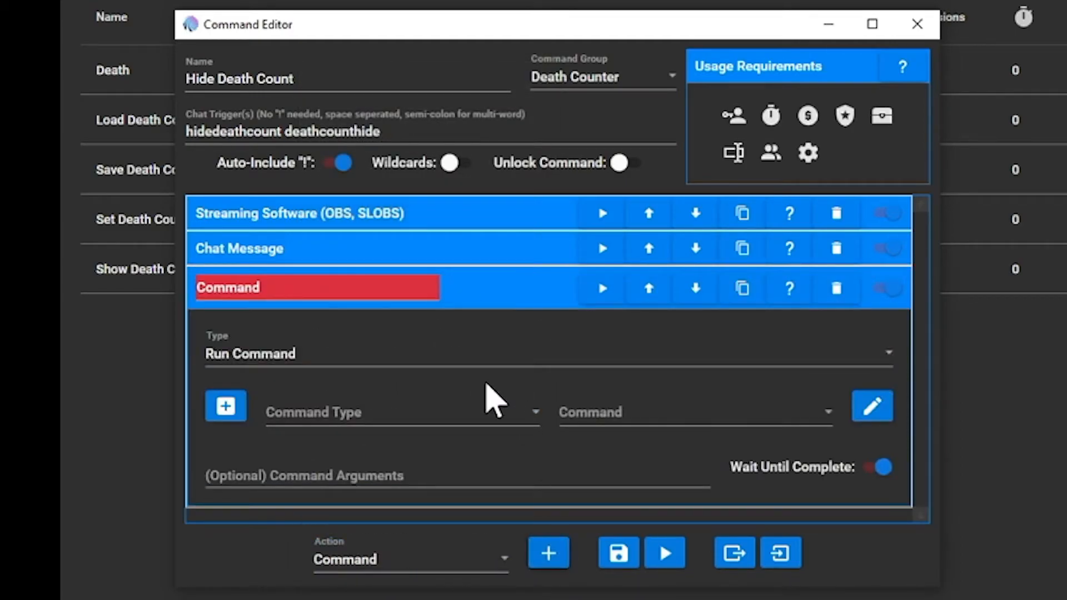
pyautogui.click(472, 416)
pyautogui.click(328, 353)
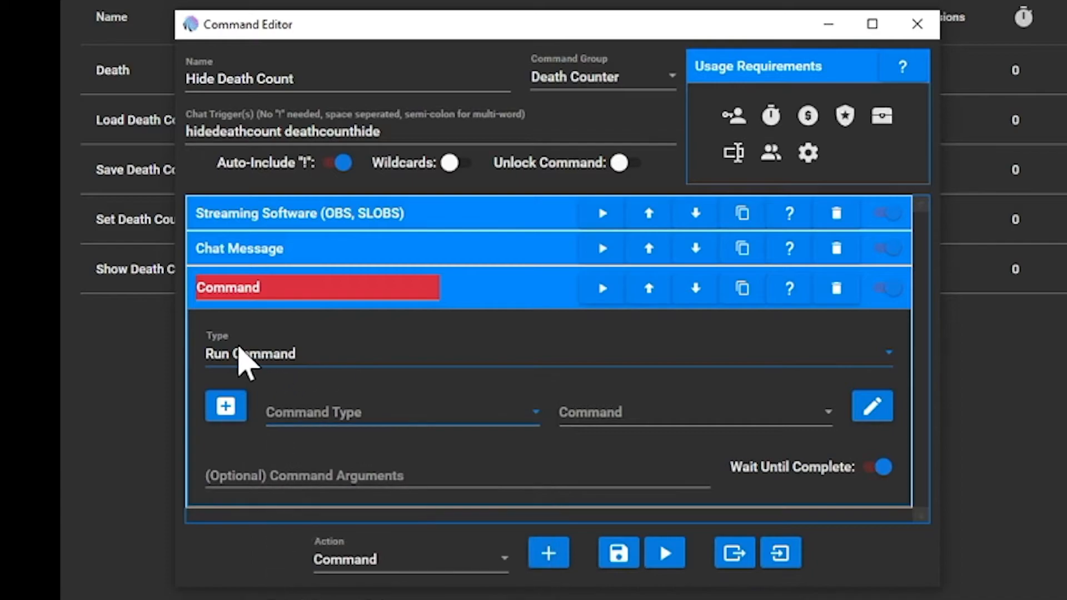
pyautogui.click(283, 356)
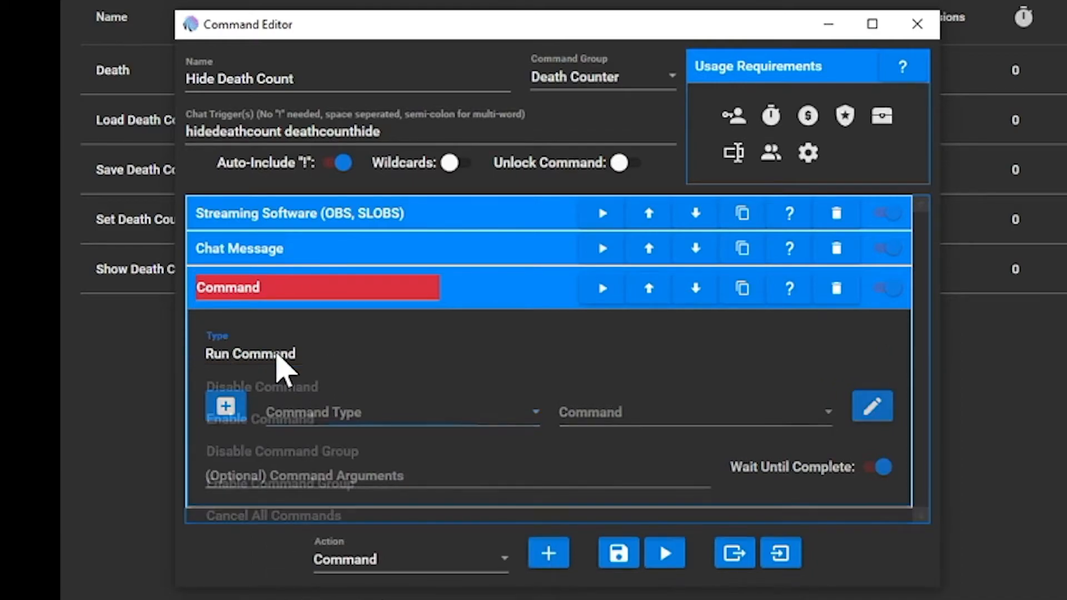
pyautogui.click(312, 390)
# Step: Target the Chat command Death in the Disable Command action, collapse the action, and save the Hide Death Count command
pyautogui.click(410, 430)
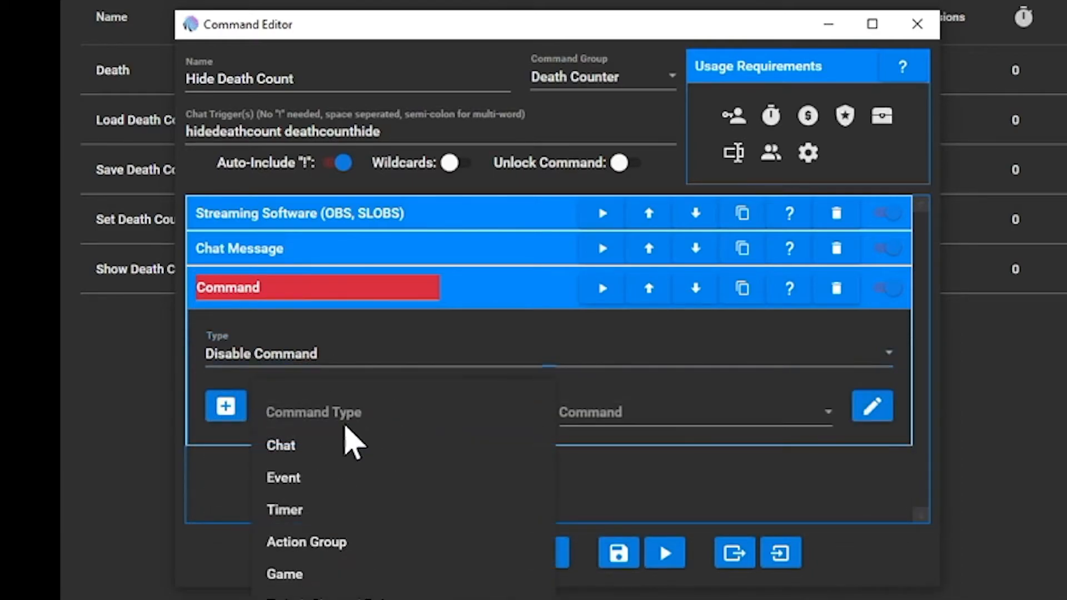
pyautogui.click(282, 444)
pyautogui.click(593, 425)
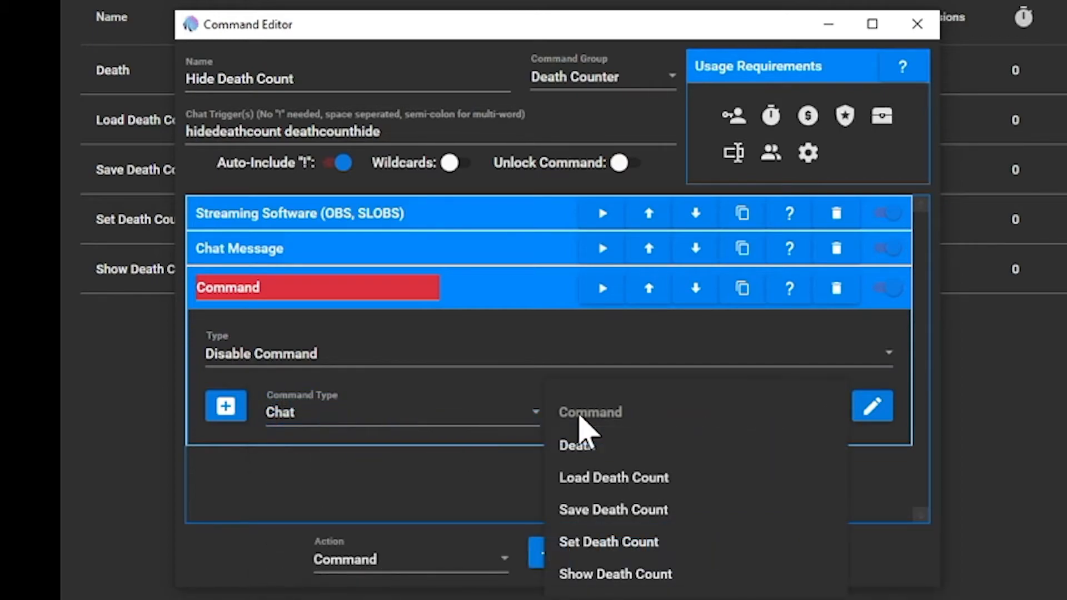
pyautogui.click(692, 448)
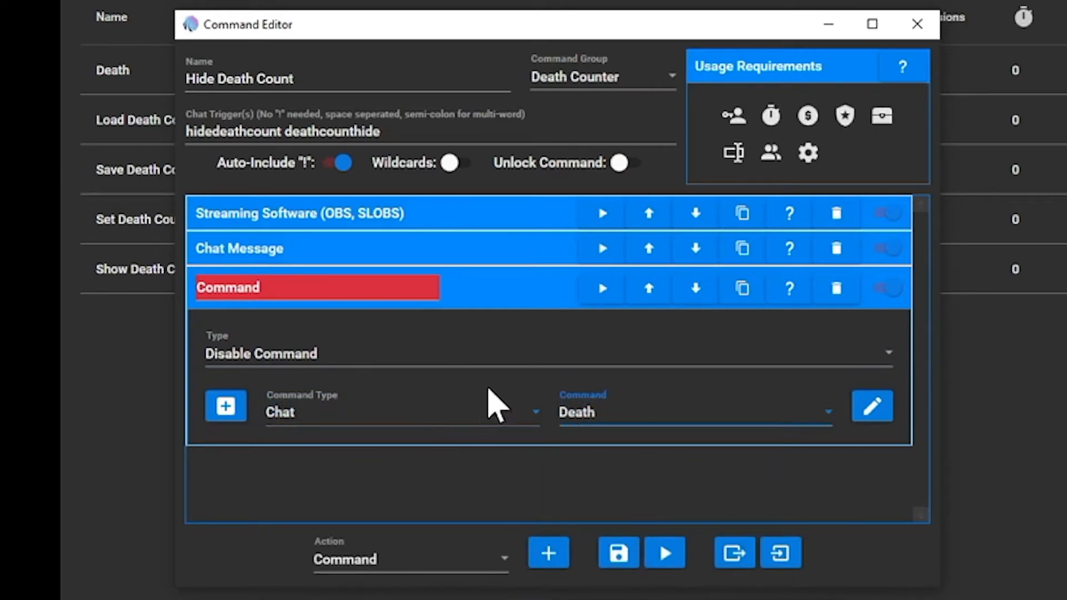
pyautogui.click(505, 301)
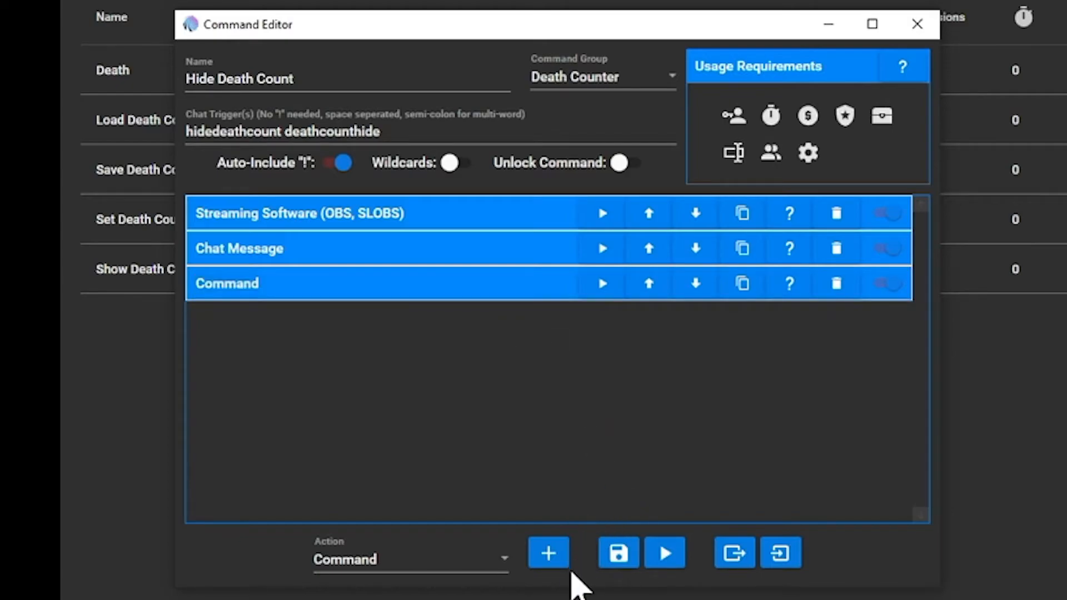
pyautogui.click(614, 553)
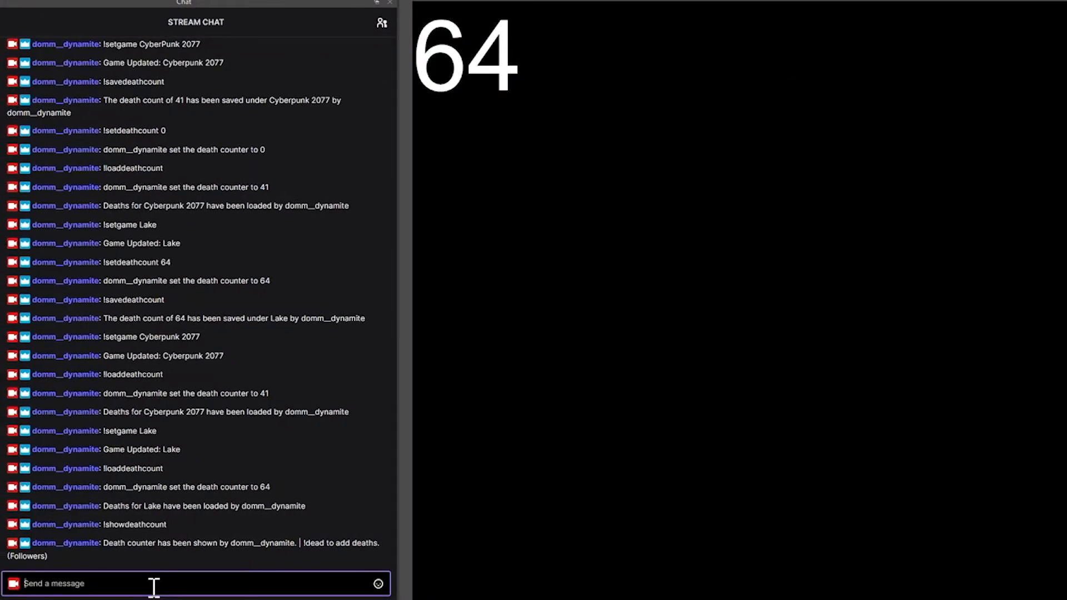
# Step: Test the commands in the OBS stream chat by sending "!hidedeathcount" and "!showdeathcount"
pyautogui.write('!hidedeathcount')
pyautogui.press('Return')
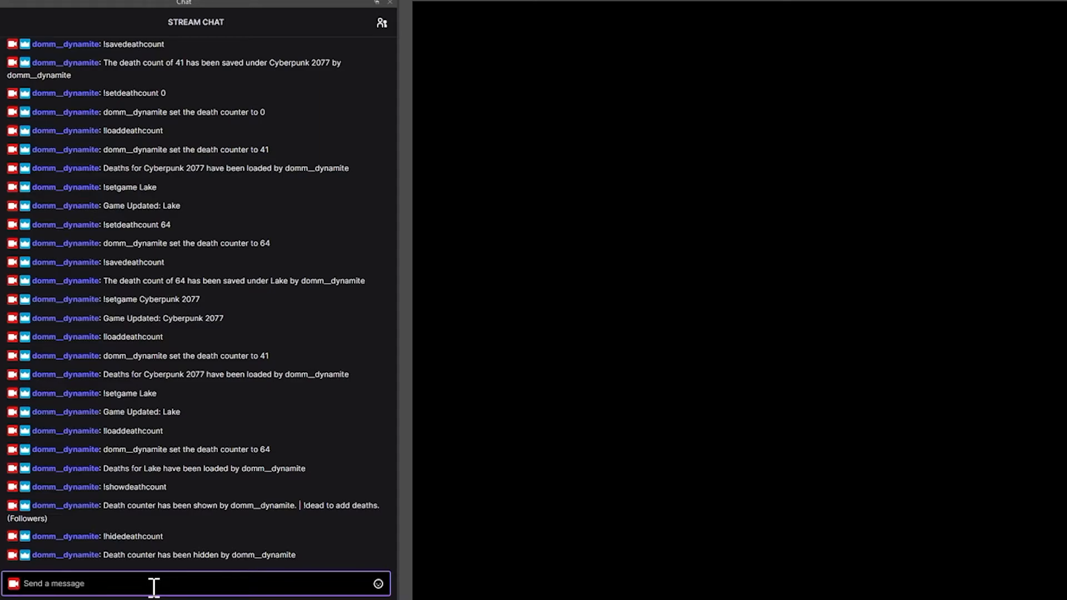
pyautogui.write('!showdeathcount')
pyautogui.press('Return')
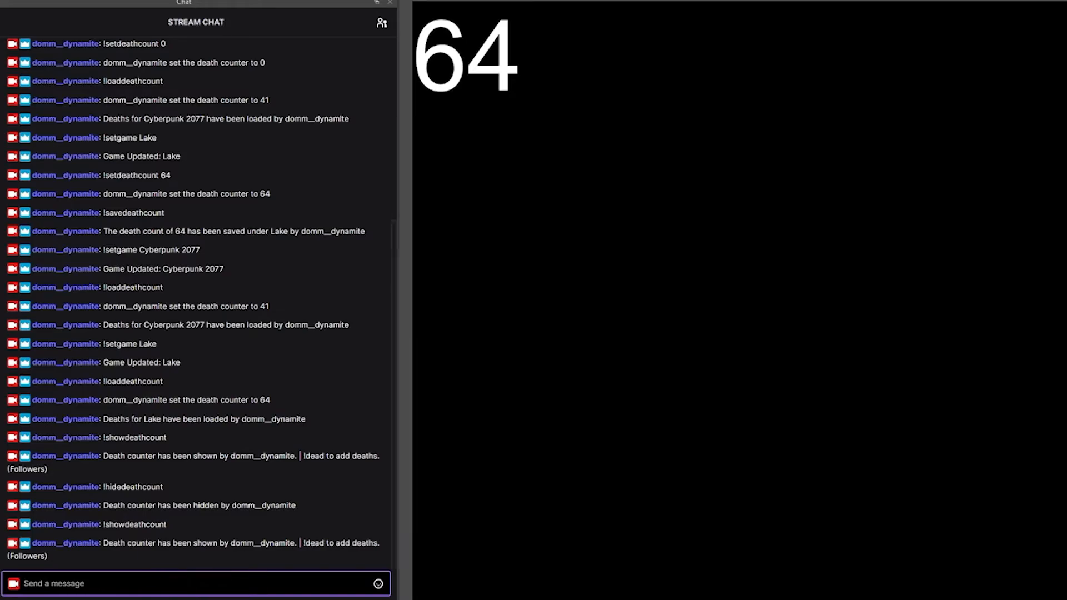
# Step: Switch to Mix It Up and start a new event command for Twitch Channel Stream Start
pyautogui.hotkey('alt', 'Tab')
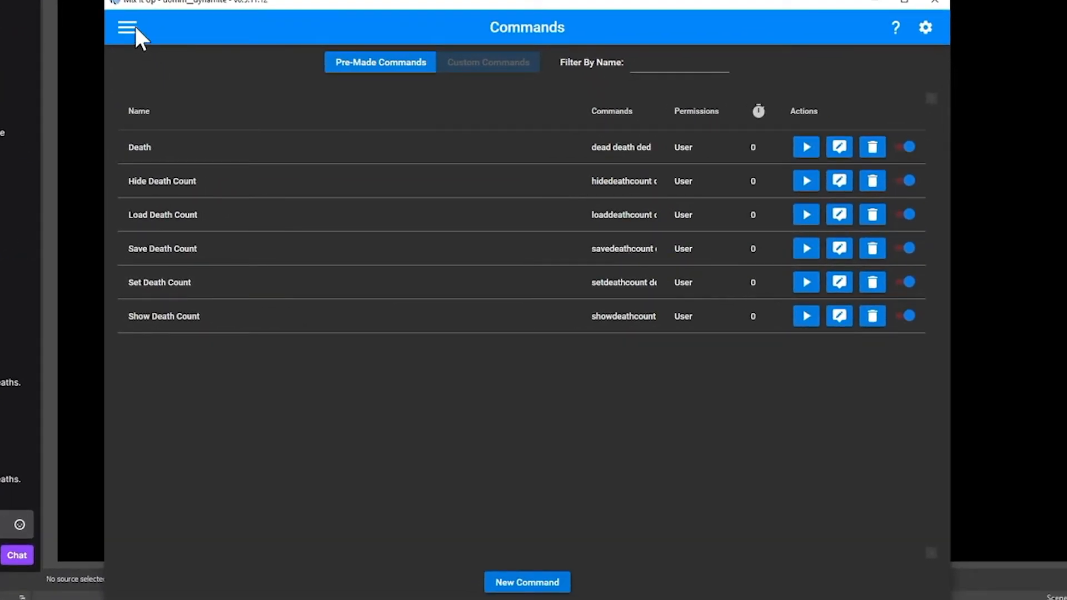
pyautogui.click(135, 30)
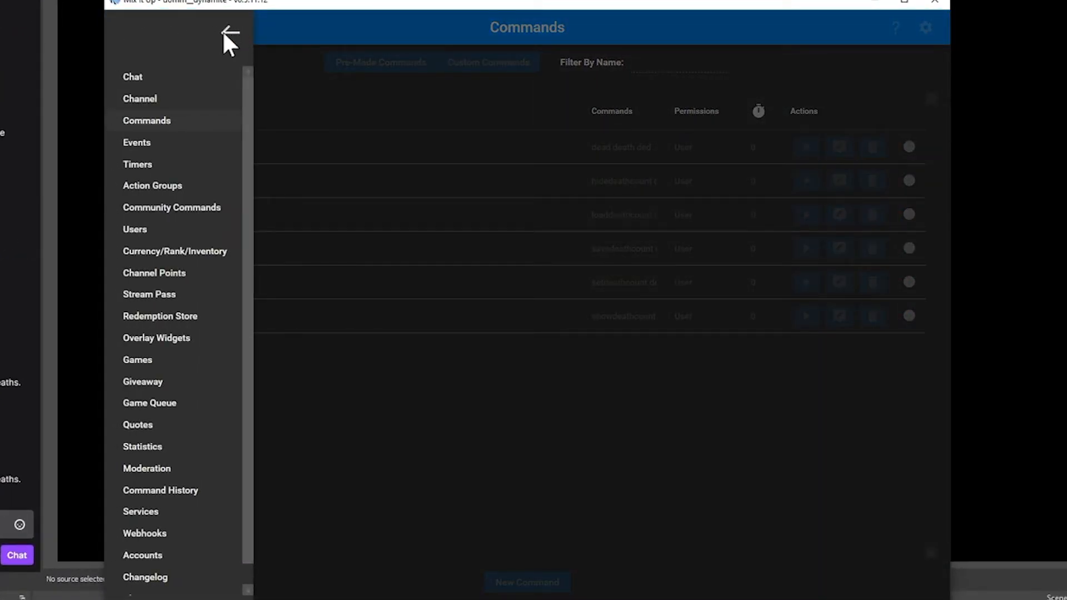
pyautogui.click(140, 146)
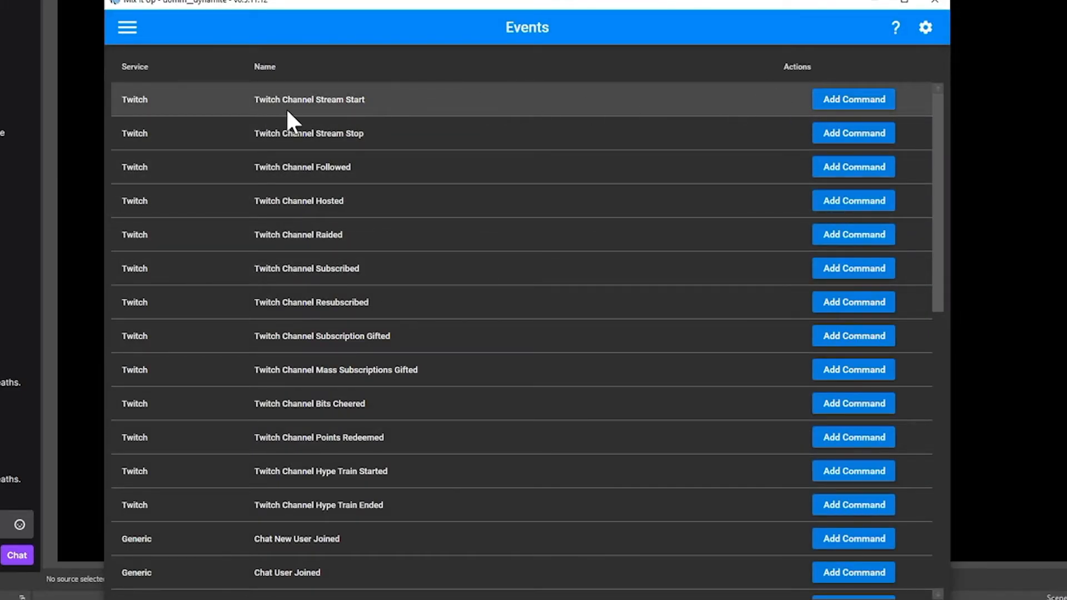
pyautogui.click(846, 100)
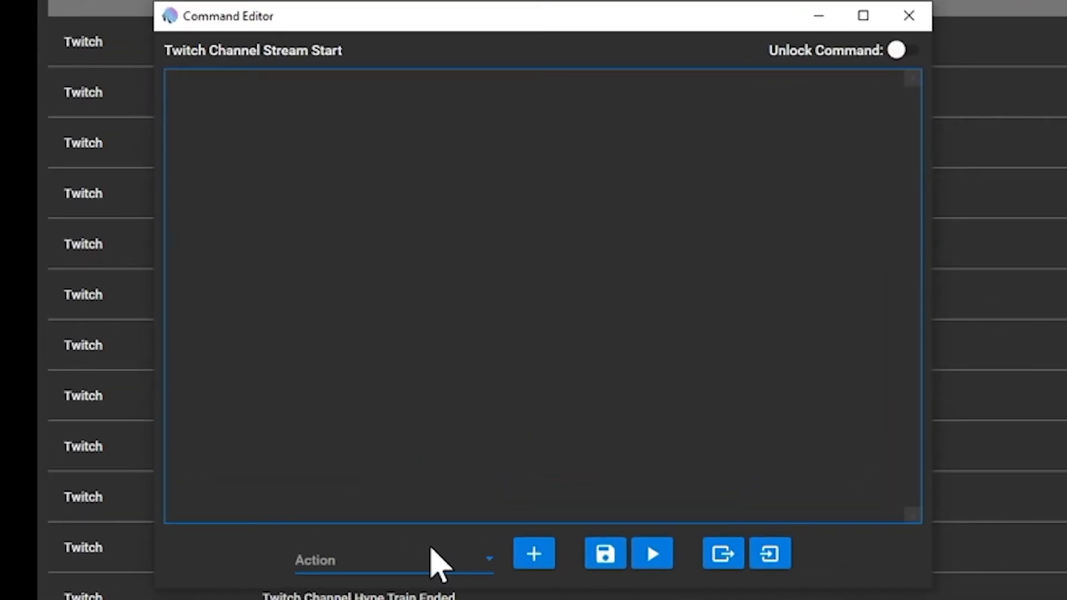
# Step: Add a File (Read & Write) action to the stream start event and set it to Read From File
pyautogui.click(440, 572)
pyautogui.scroll(-5, 424, 483)
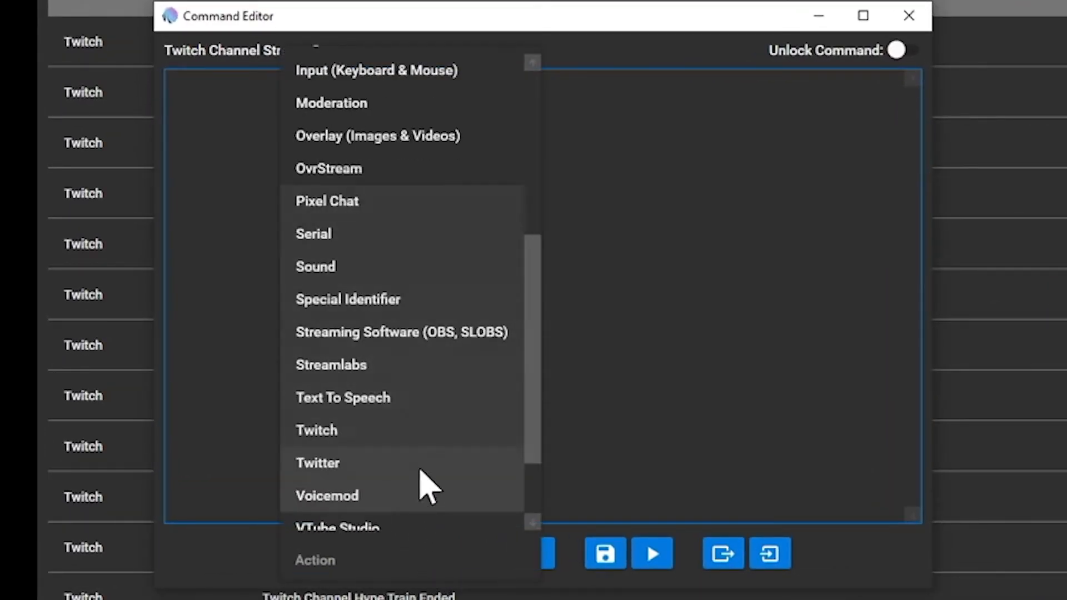
pyautogui.scroll(5, 362, 262)
pyautogui.click(374, 302)
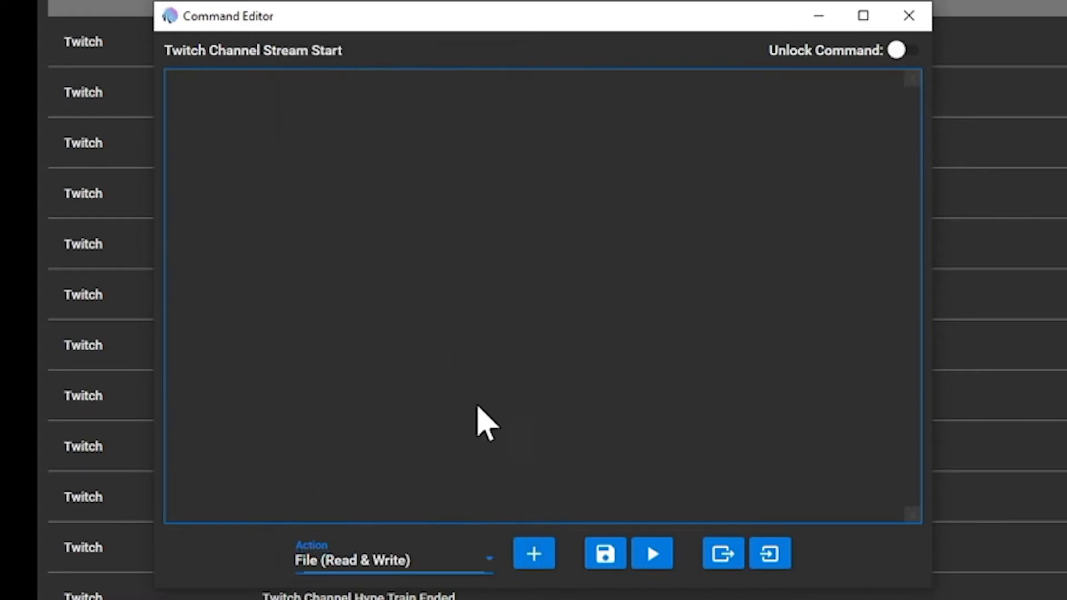
pyautogui.click(533, 555)
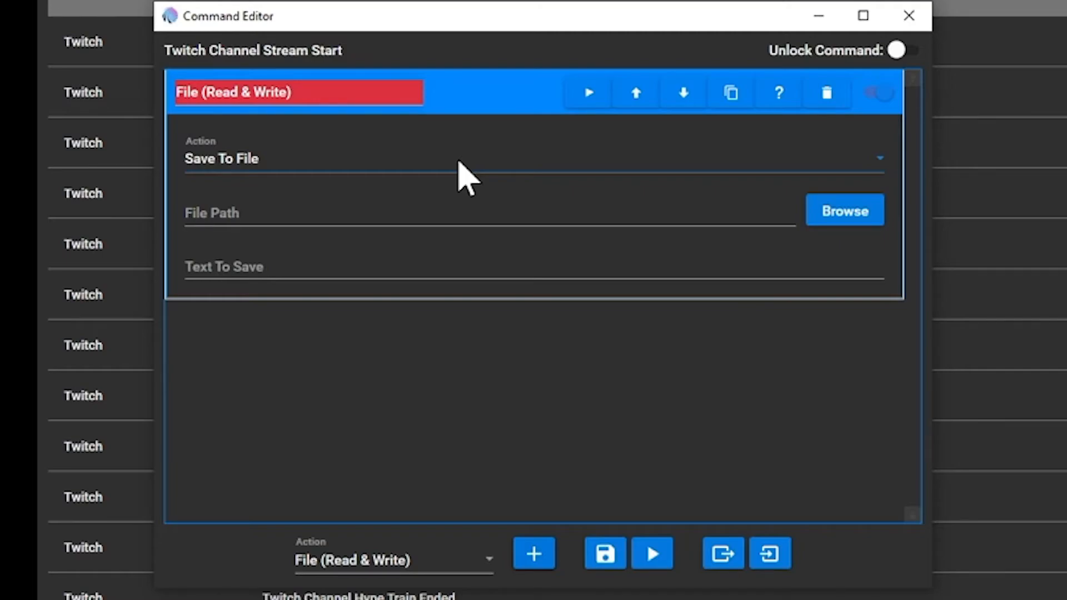
pyautogui.click(248, 159)
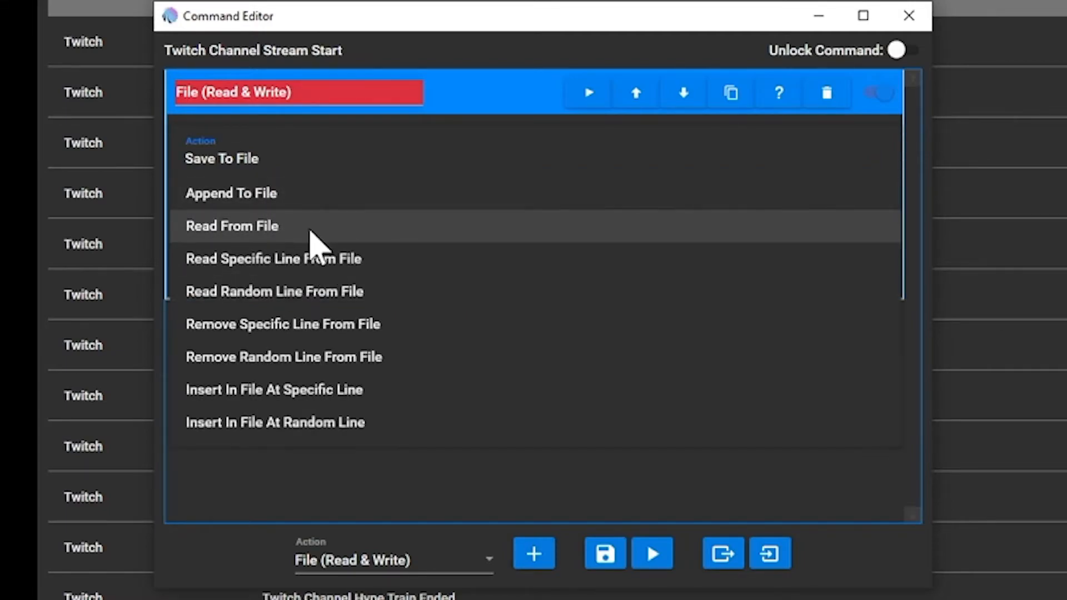
pyautogui.click(247, 228)
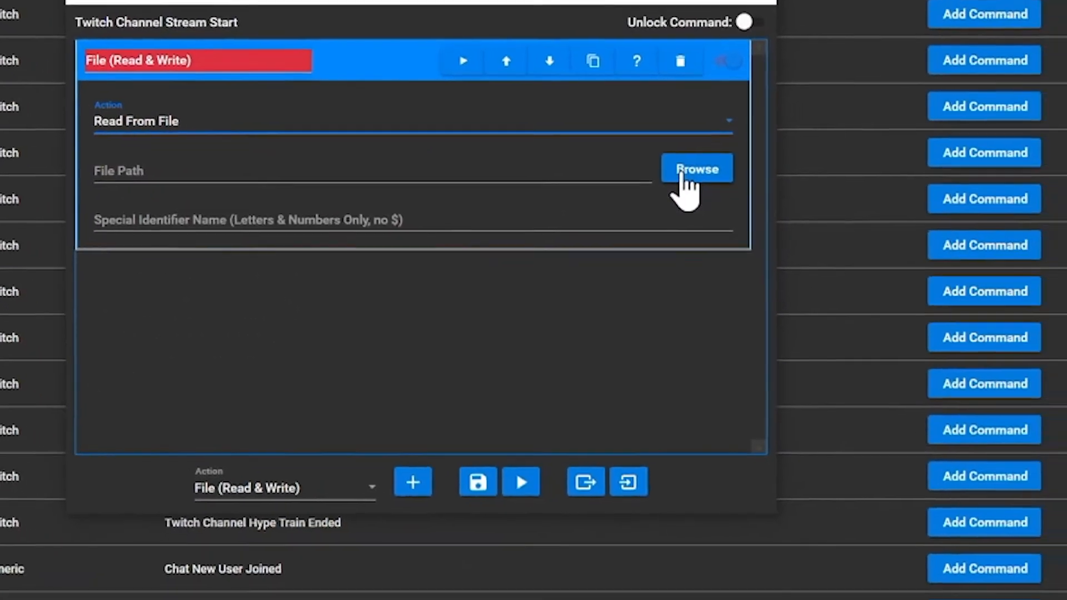
# Step: Browse for the action's file path and create a text document named "AvailableDeathCounters.txt" in the Tutorial folder
pyautogui.click(829, 219)
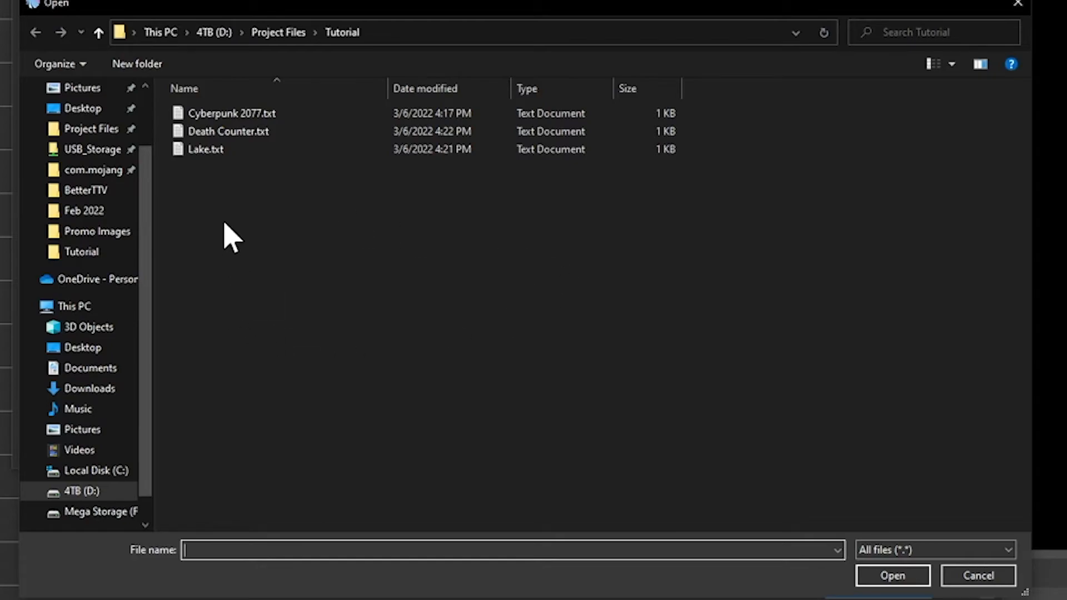
pyautogui.rightClick(224, 197)
pyautogui.moveTo(196, 418)
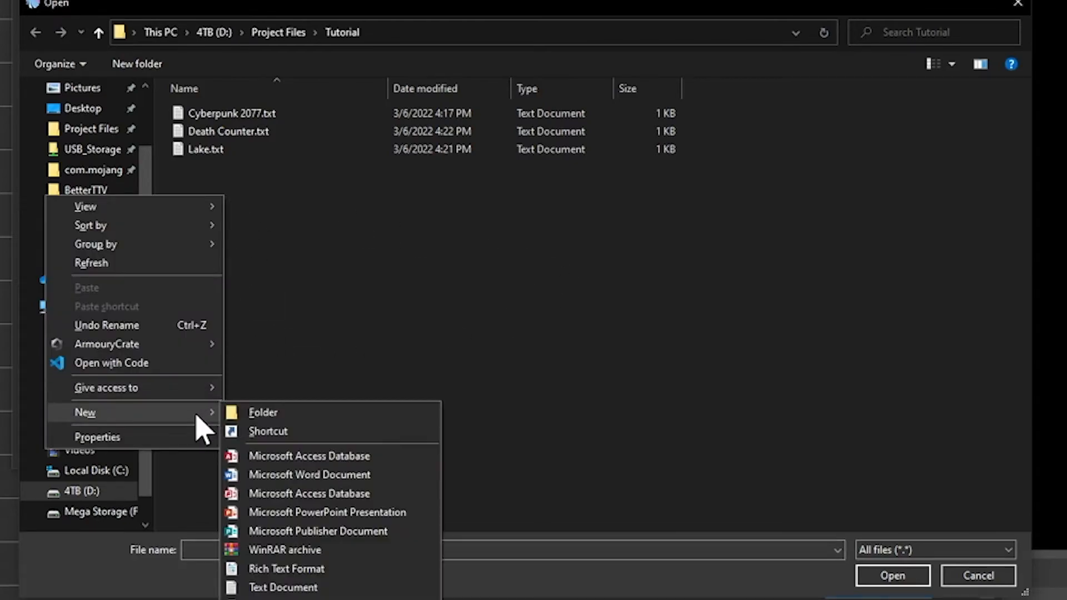
pyautogui.click(289, 587)
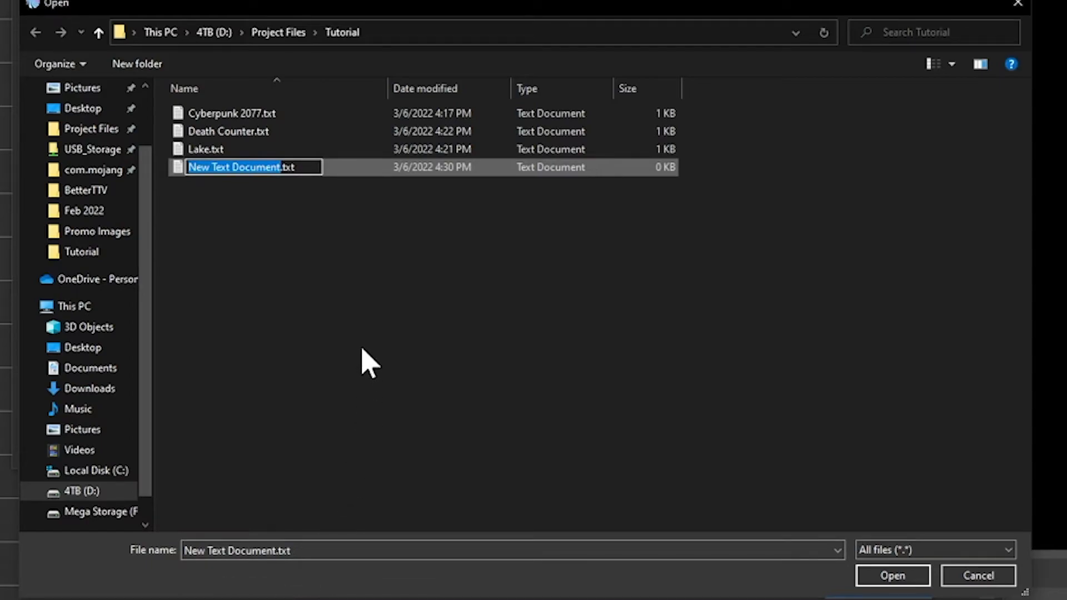
pyautogui.write('Avail')
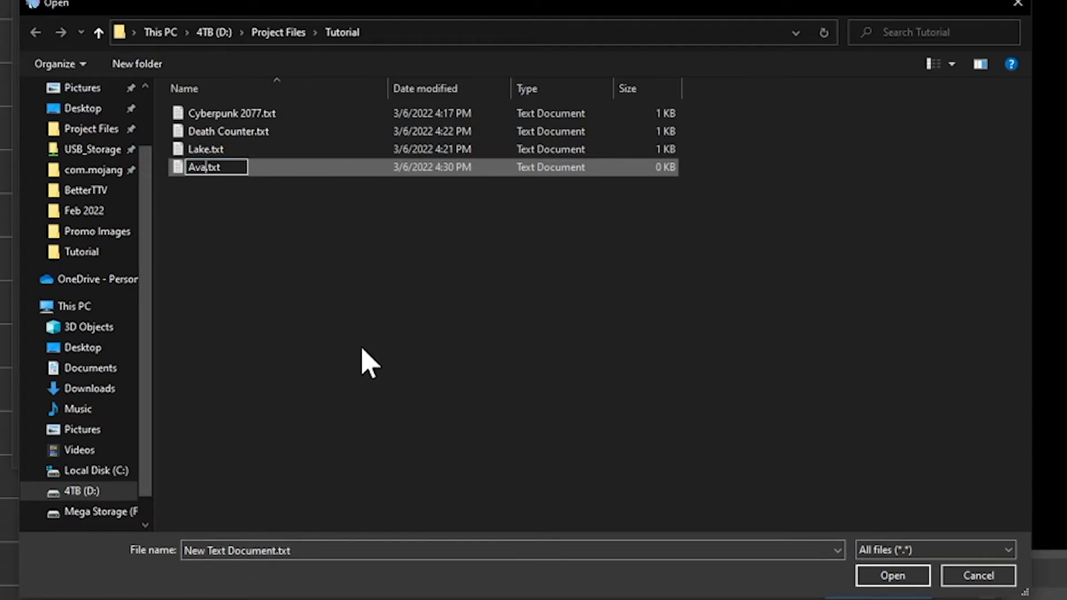
pyautogui.write('ableDeathCount')
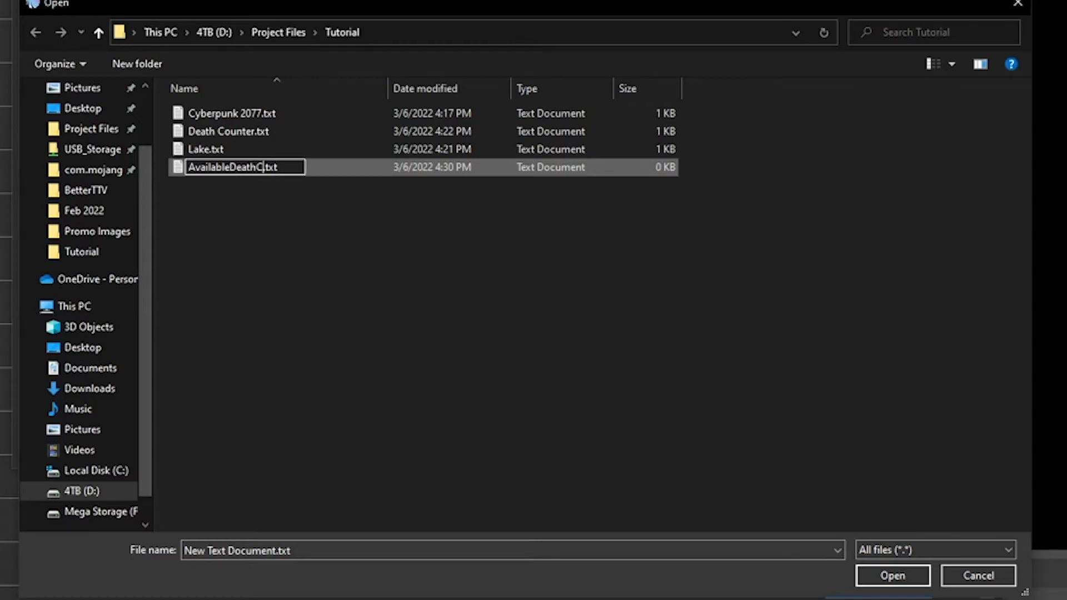
pyautogui.write('ers')
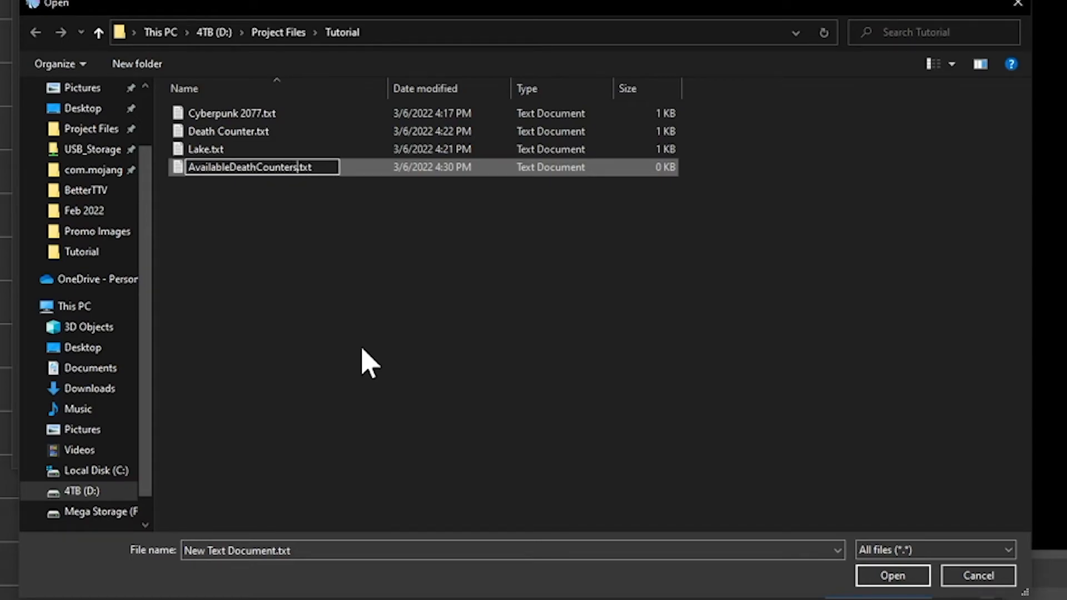
pyautogui.click(247, 225)
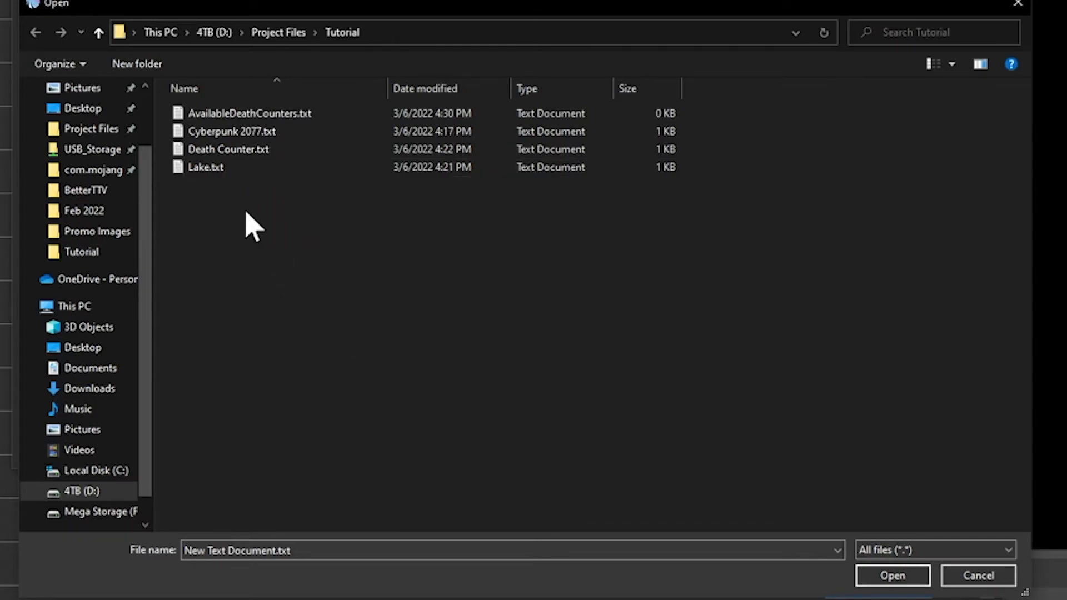
# Step: Use AvailableDeathCounters.txt as the file to read, set the special identifier name to "availablecounters", and collapse the action
pyautogui.click(253, 113)
pyautogui.click(885, 578)
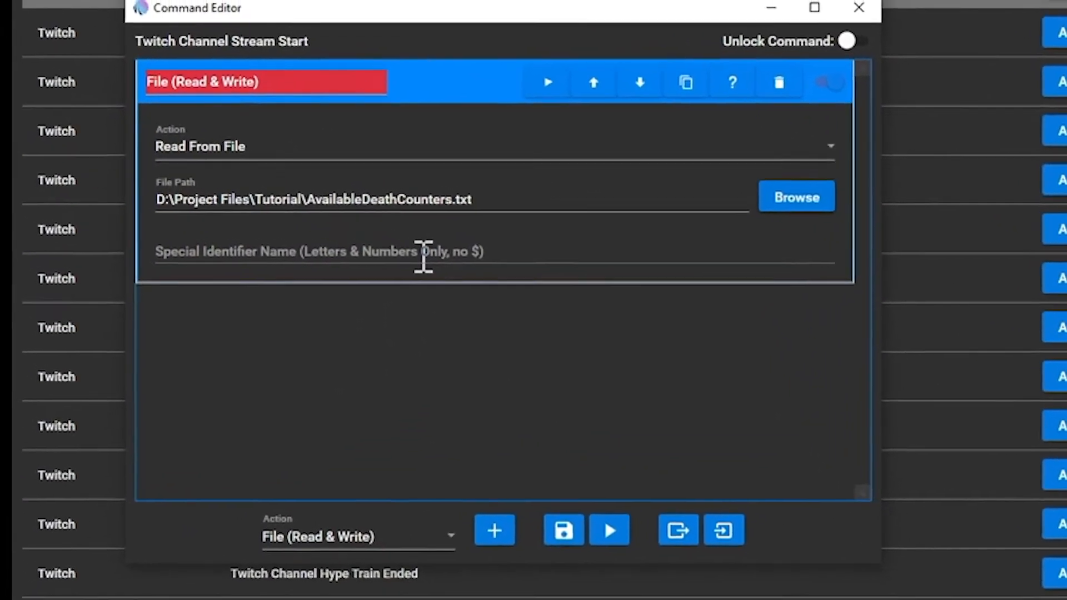
pyautogui.click(461, 273)
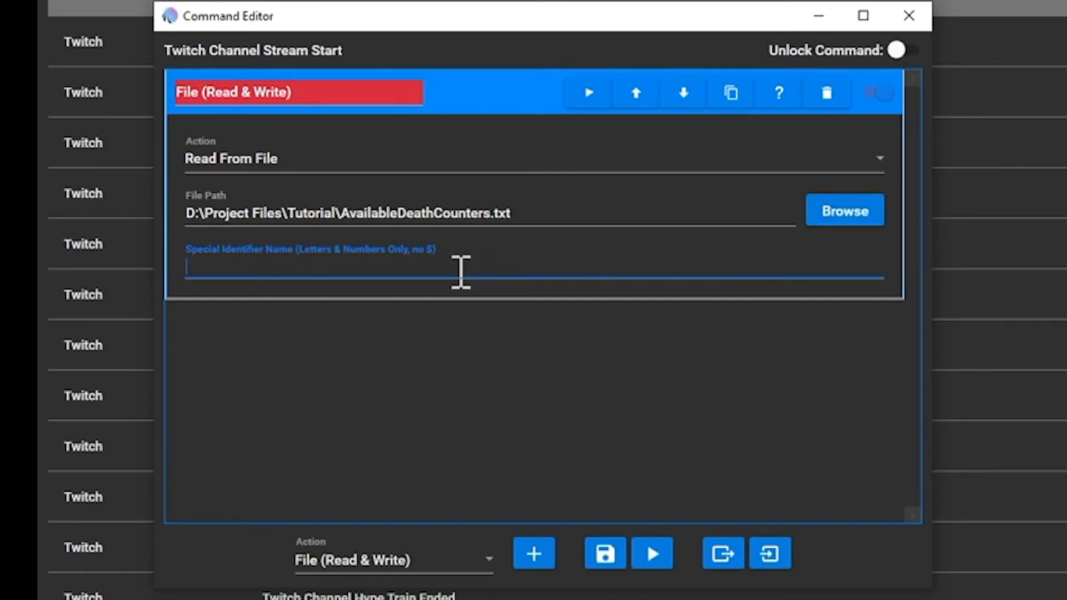
pyautogui.write('ava')
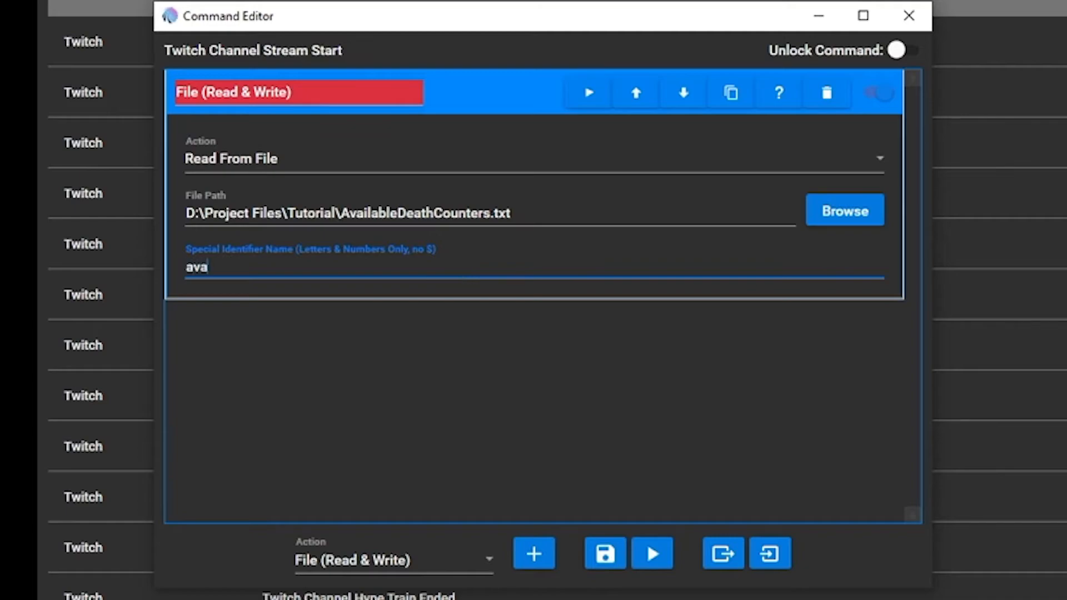
pyautogui.write('ilablecounters')
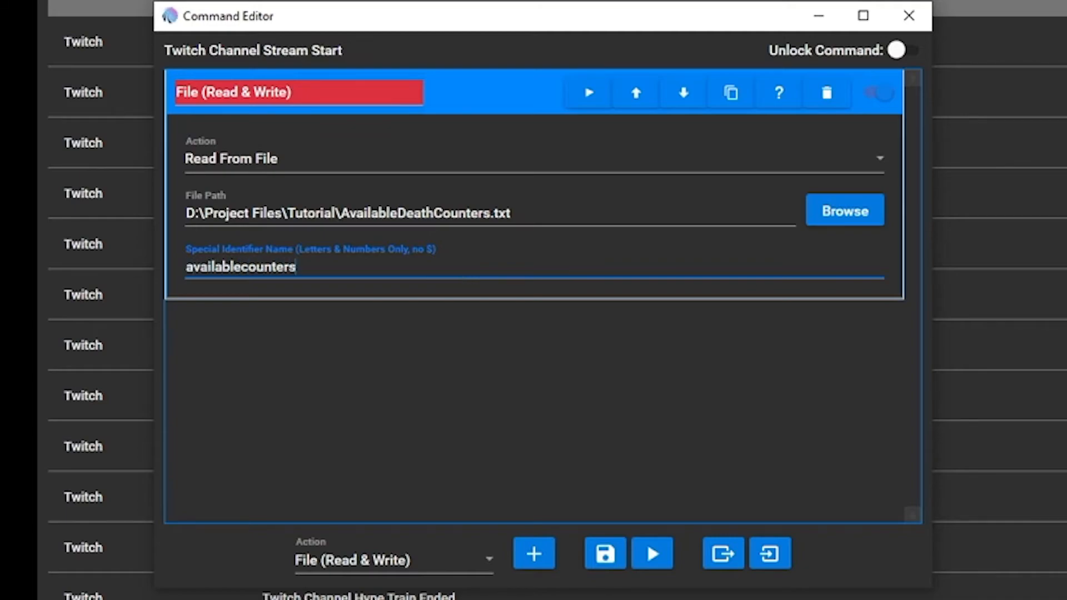
pyautogui.click(509, 92)
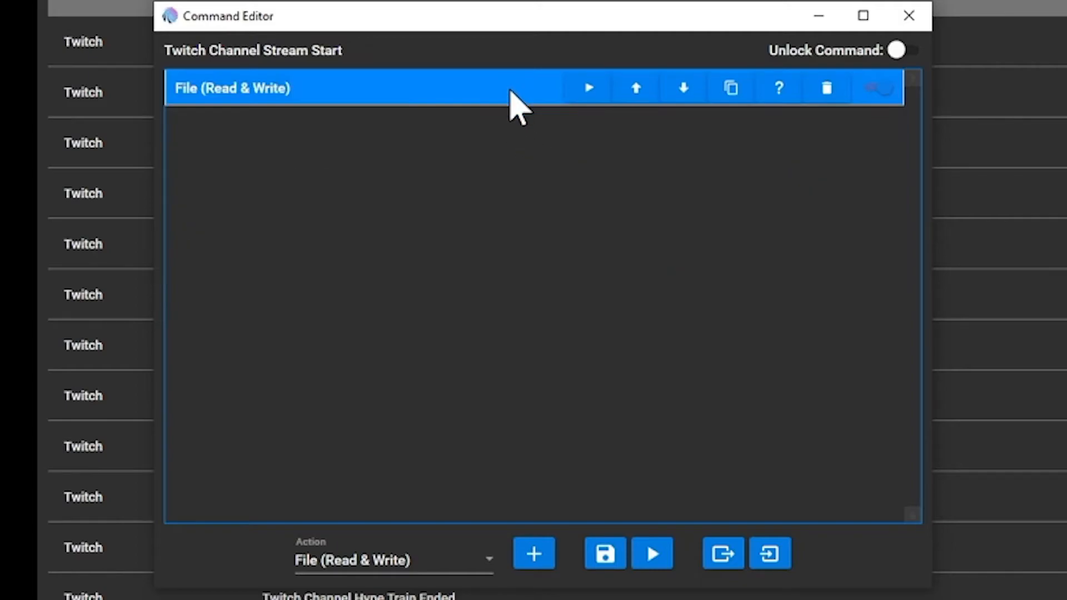
# Step: Add a Conditional action below the file action in the Twitch Channel Stream Start event
pyautogui.click(452, 558)
pyautogui.moveTo(534, 369); pyautogui.dragTo(537, 142)
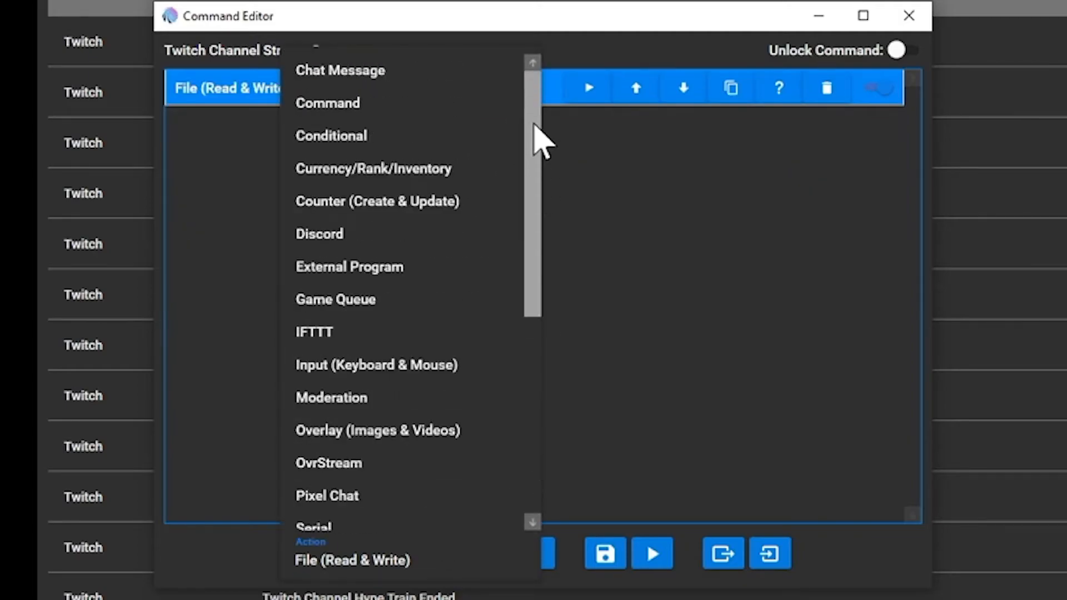
pyautogui.click(362, 136)
pyautogui.click(533, 554)
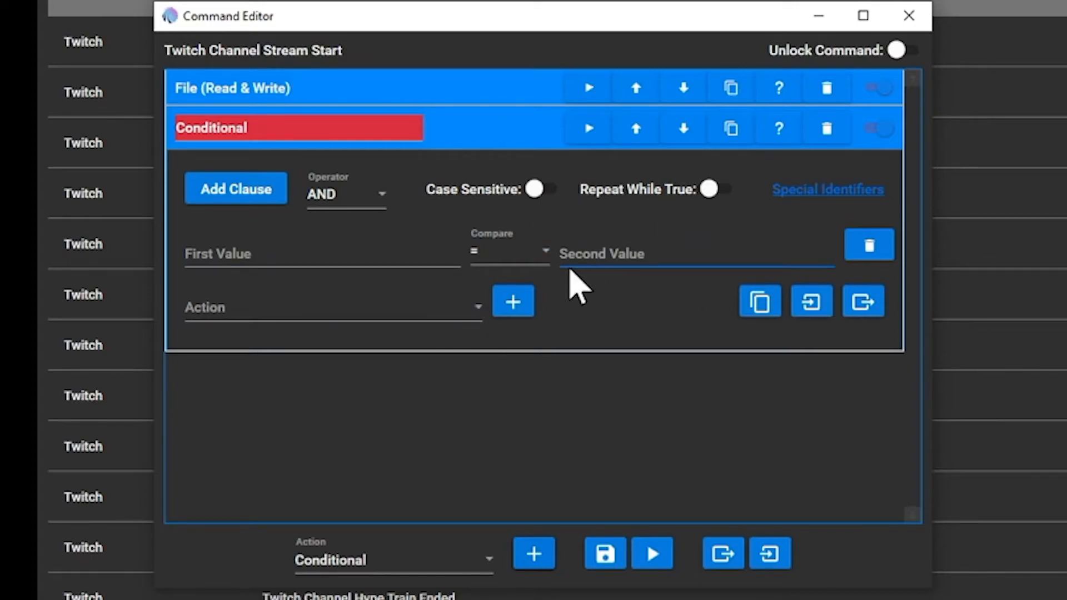
# Step: Copy the special identifier name from the file action and set the conditional's first value to "$availablecounters"
pyautogui.click(454, 101)
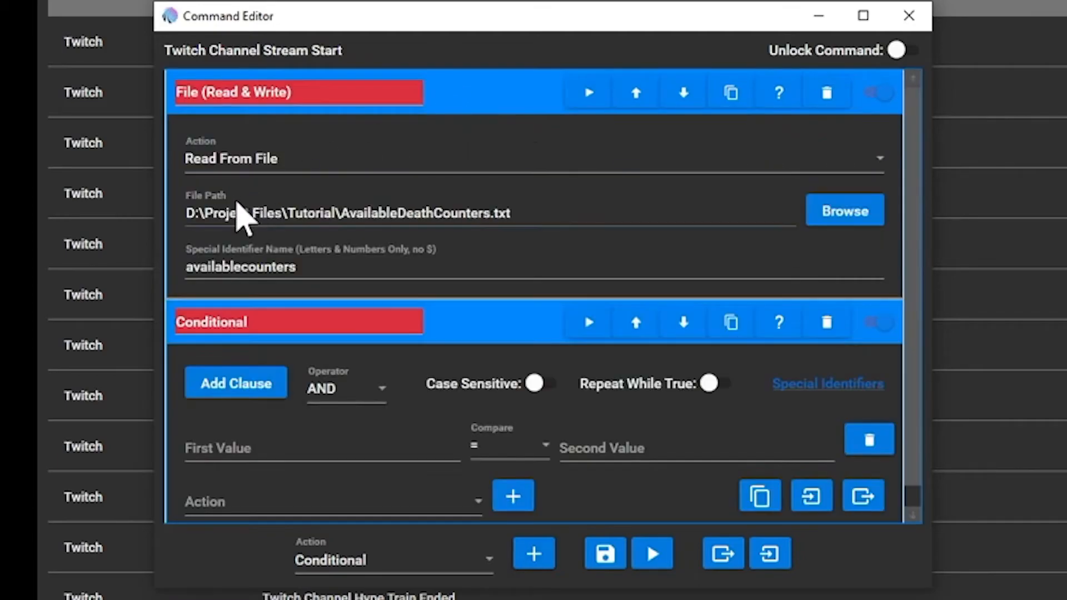
pyautogui.doubleClick(324, 269)
pyautogui.hotkey('ctrl', 'c')
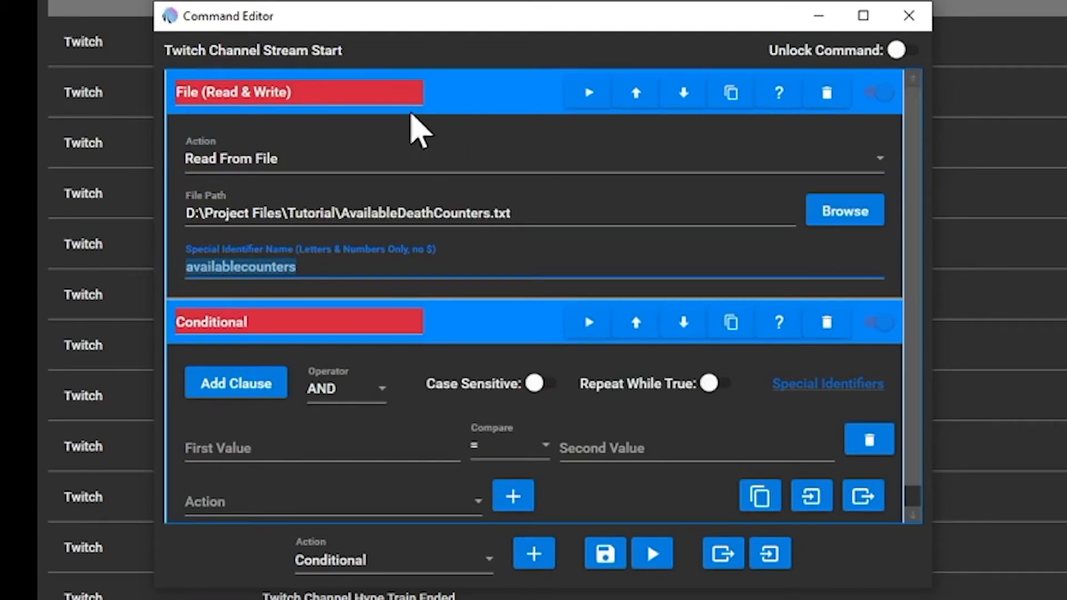
pyautogui.click(465, 99)
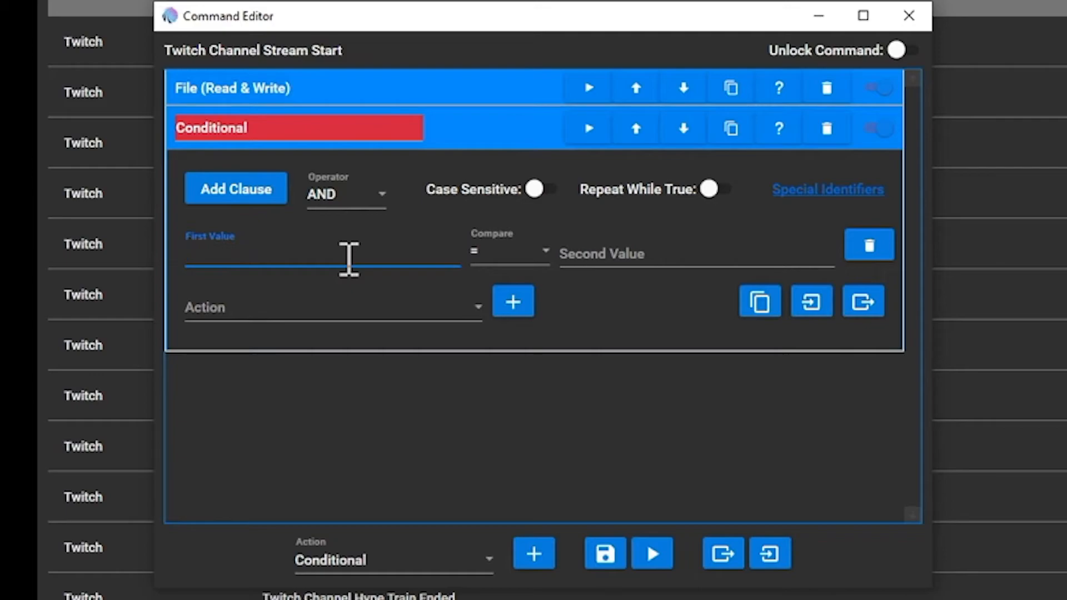
pyautogui.write('$')
pyautogui.hotkey('ctrl', 'v')
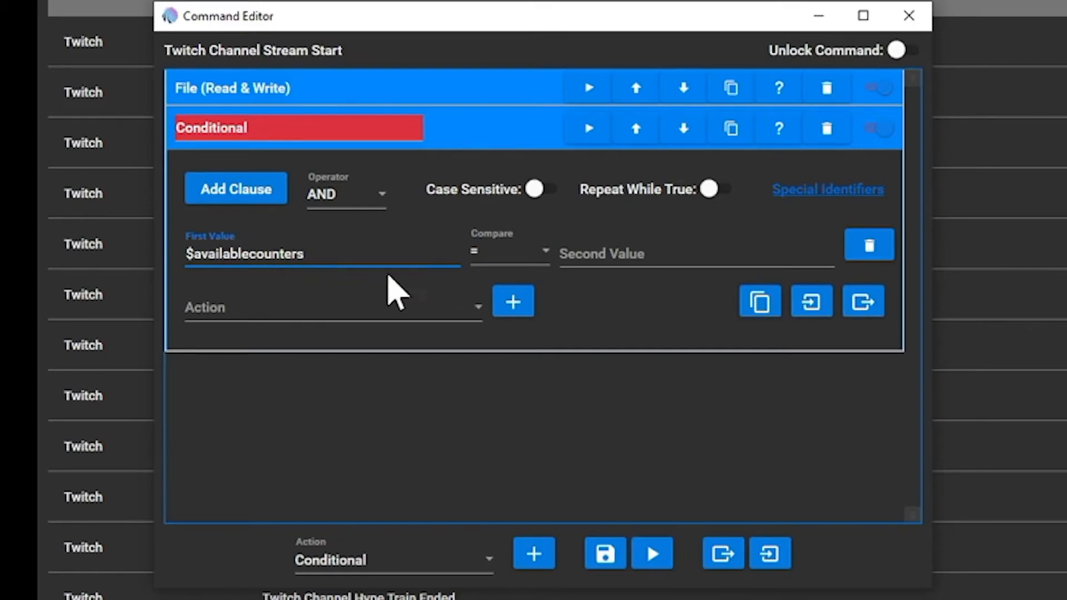
# Step: Set the conditional's comparison to Contains and its second value to "$streamgame"
pyautogui.click(534, 260)
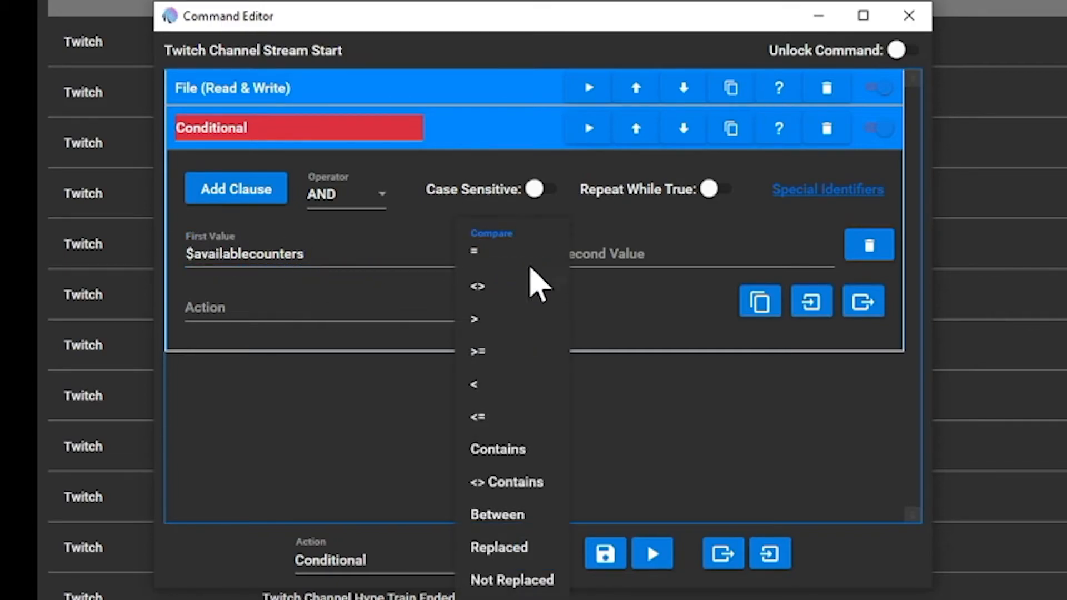
pyautogui.click(527, 450)
pyautogui.click(639, 248)
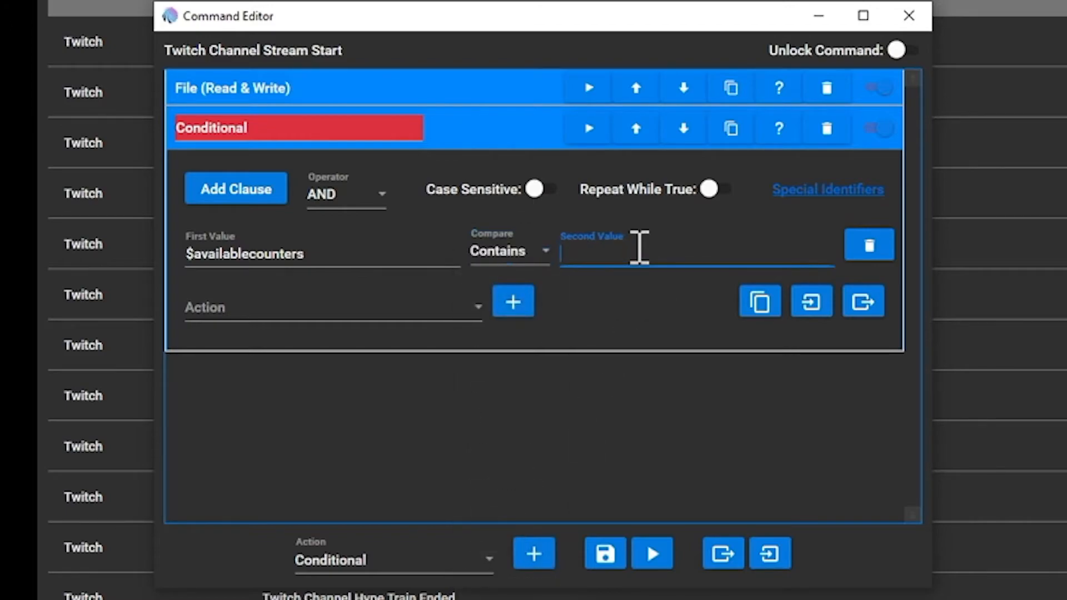
pyautogui.write('$streamgame')
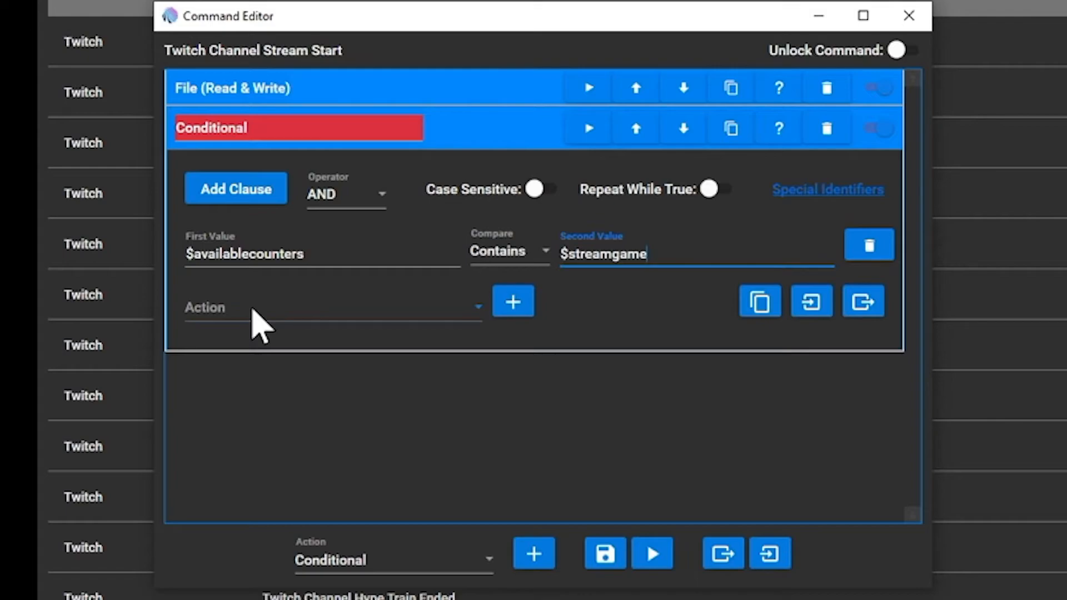
# Step: Add a Command action inside the conditional that runs the Chat command Load Death Count, and collapse it
pyautogui.click(477, 307)
pyautogui.click(400, 370)
pyautogui.click(513, 301)
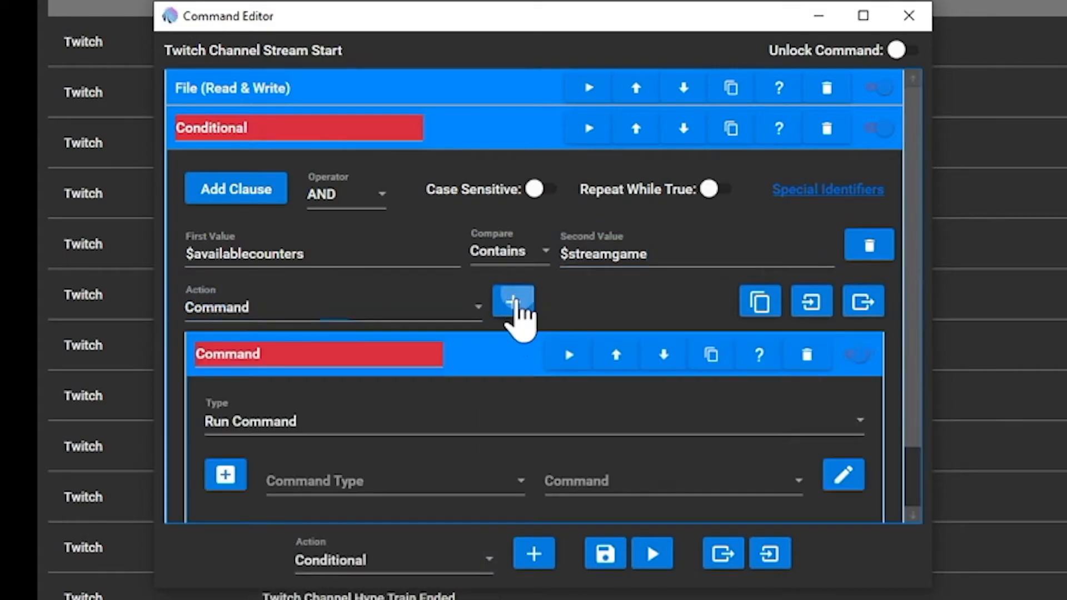
pyautogui.scroll(-3, 357, 439)
pyautogui.click(353, 411)
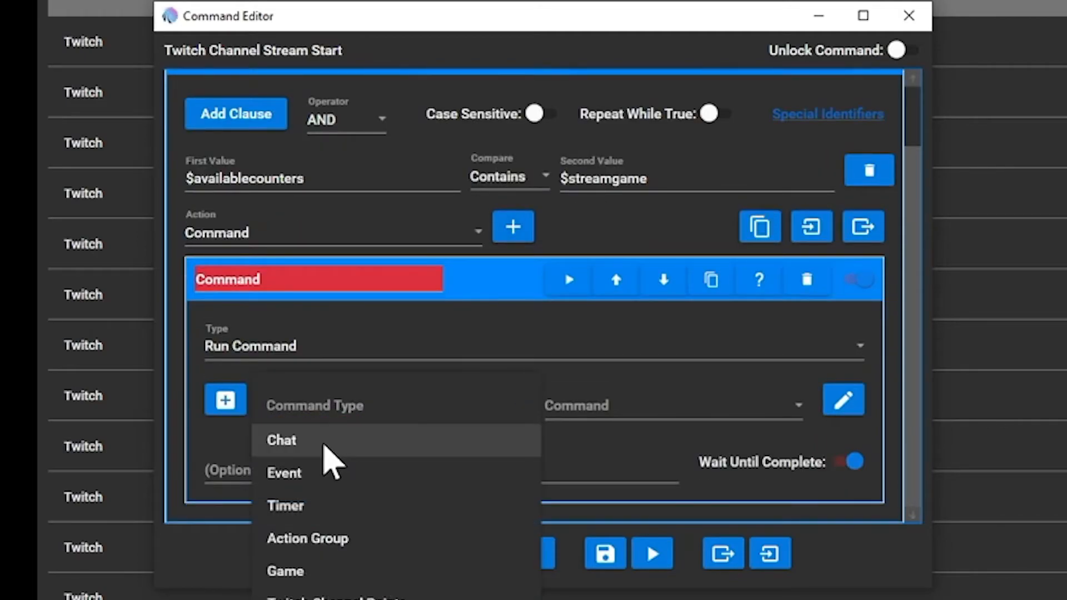
pyautogui.click(324, 442)
pyautogui.click(584, 425)
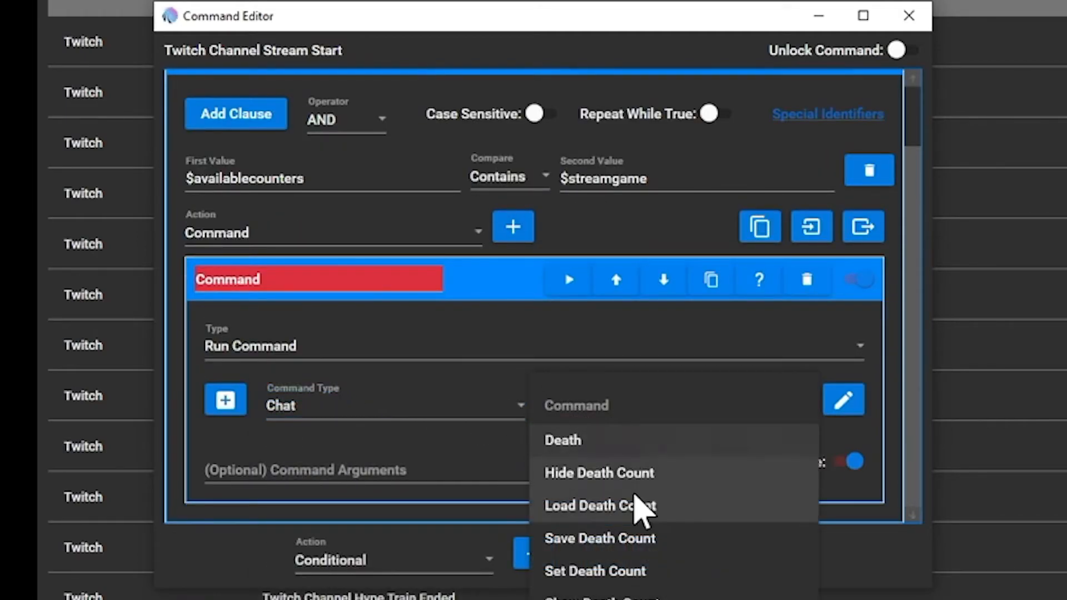
pyautogui.click(650, 514)
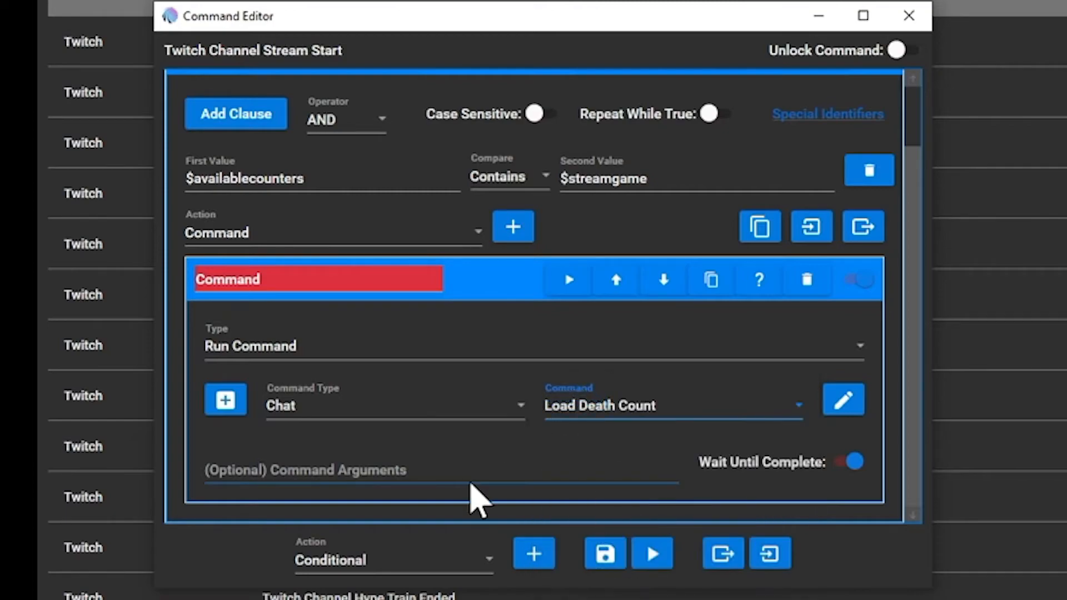
pyautogui.click(559, 475)
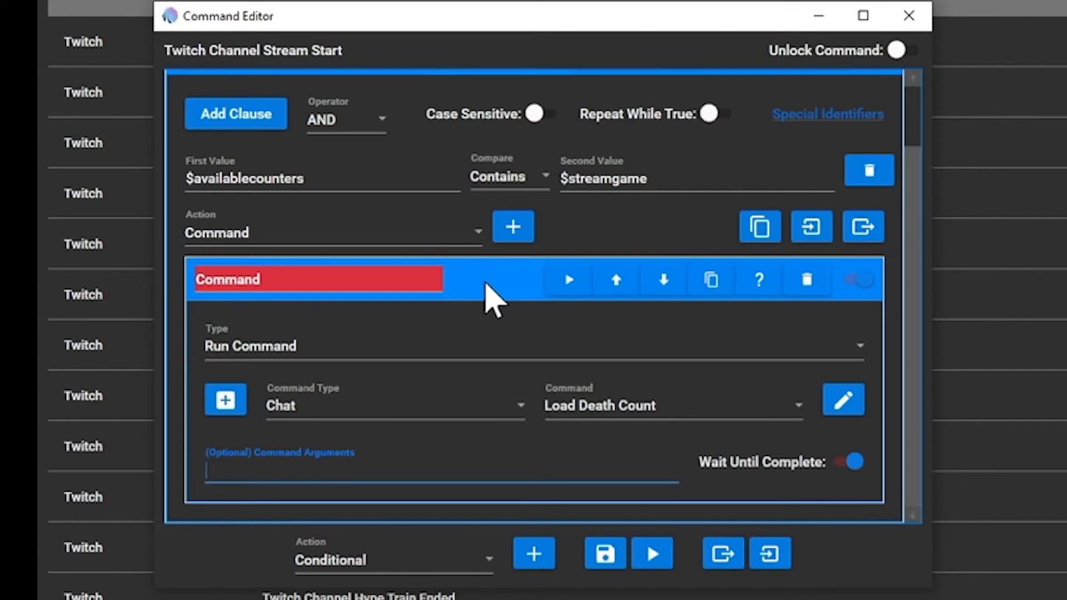
pyautogui.click(485, 283)
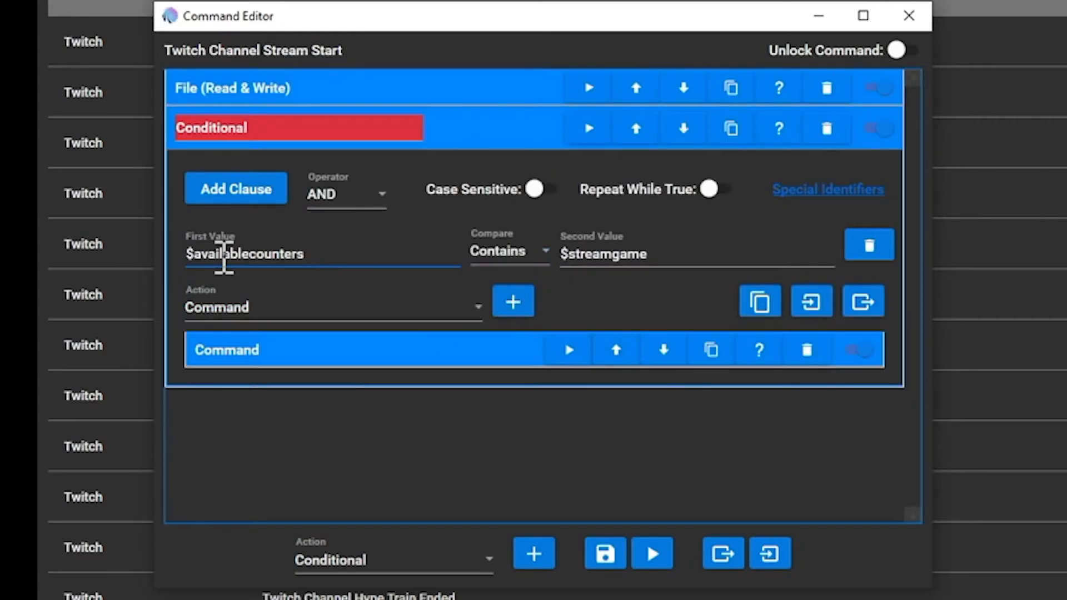
# Step: Add a second Command action inside the conditional that runs the Chat command Show Death Count
pyautogui.click(648, 256)
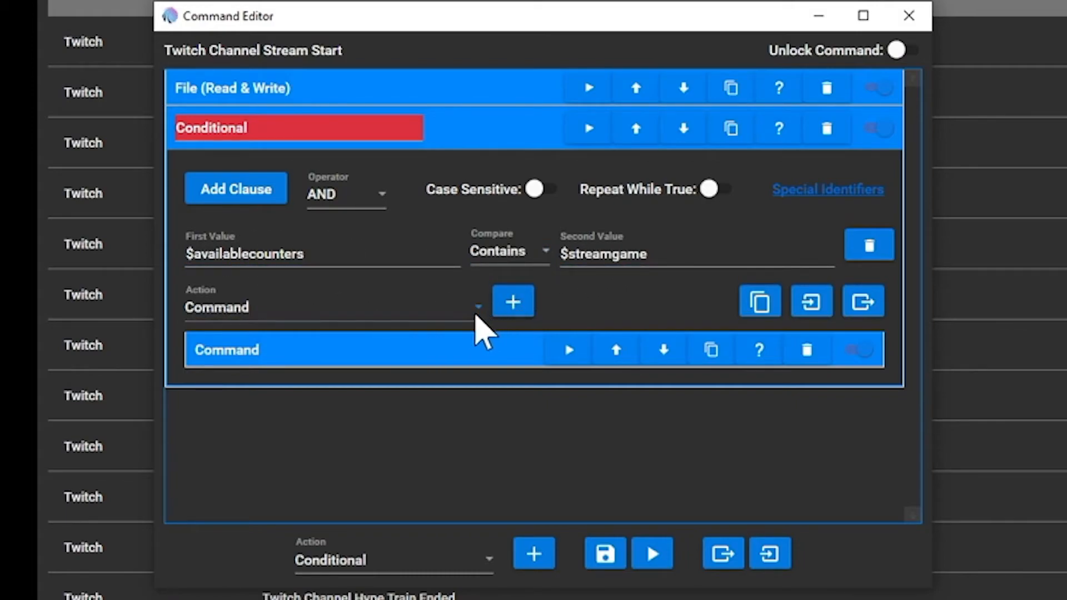
pyautogui.click(512, 304)
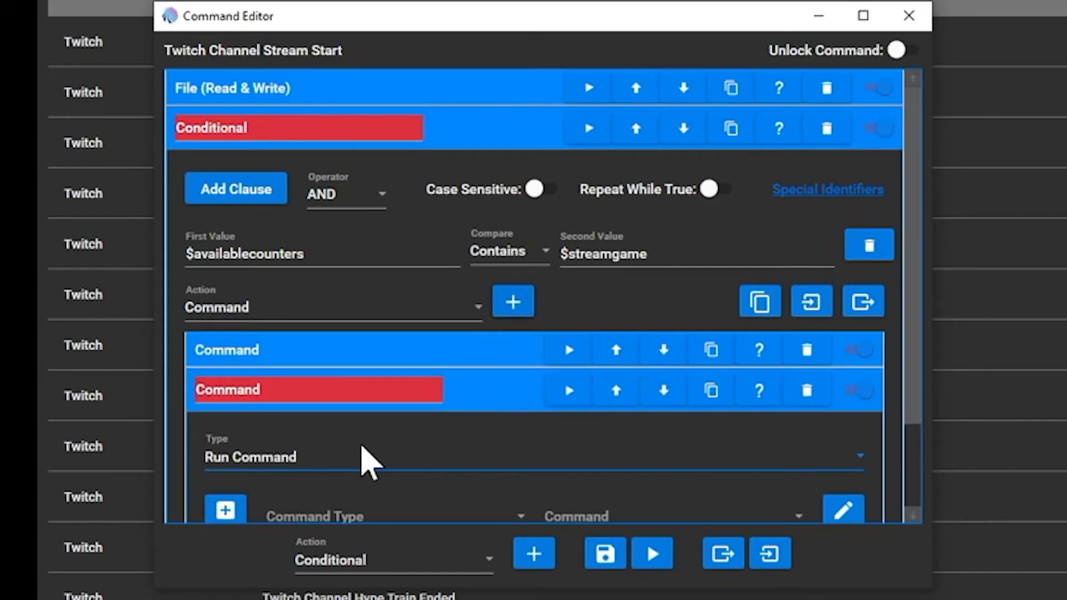
pyautogui.scroll(-3, 389, 452)
pyautogui.scroll(-1, 426, 439)
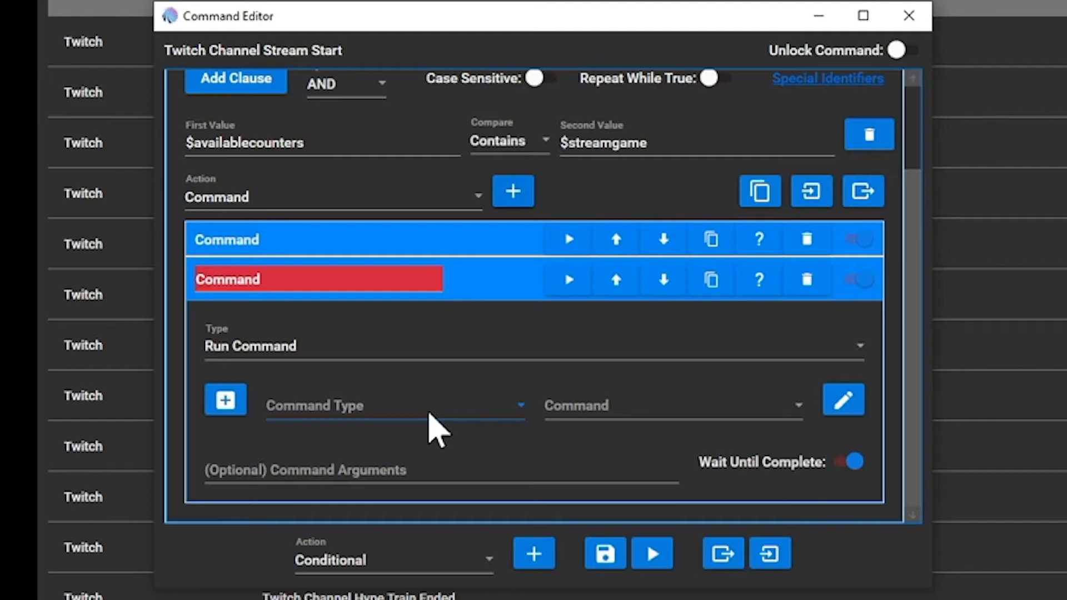
pyautogui.click(429, 414)
pyautogui.click(311, 440)
pyautogui.click(612, 408)
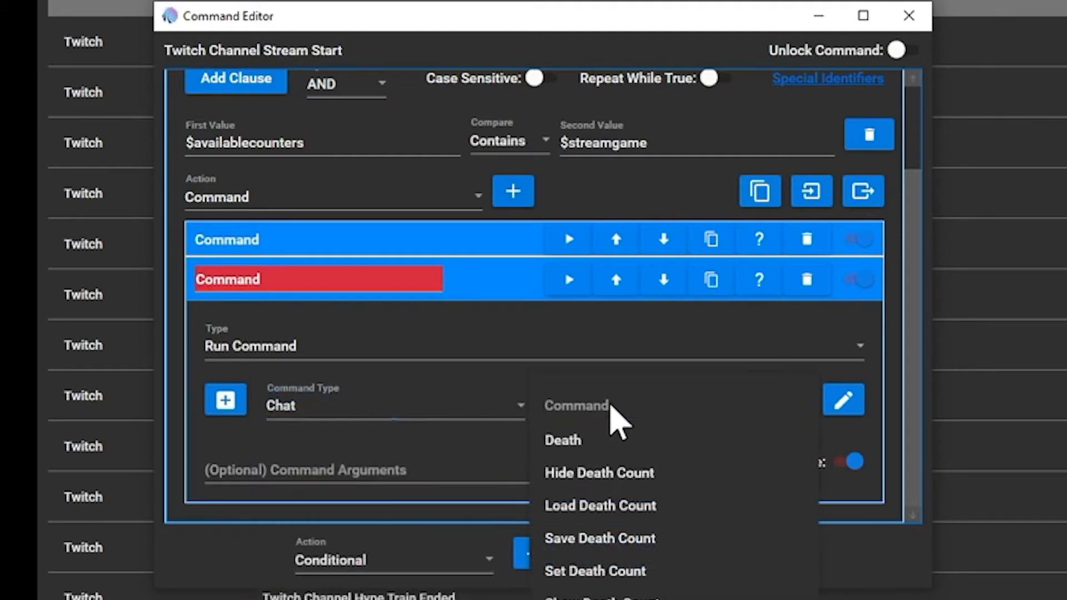
pyautogui.click(639, 596)
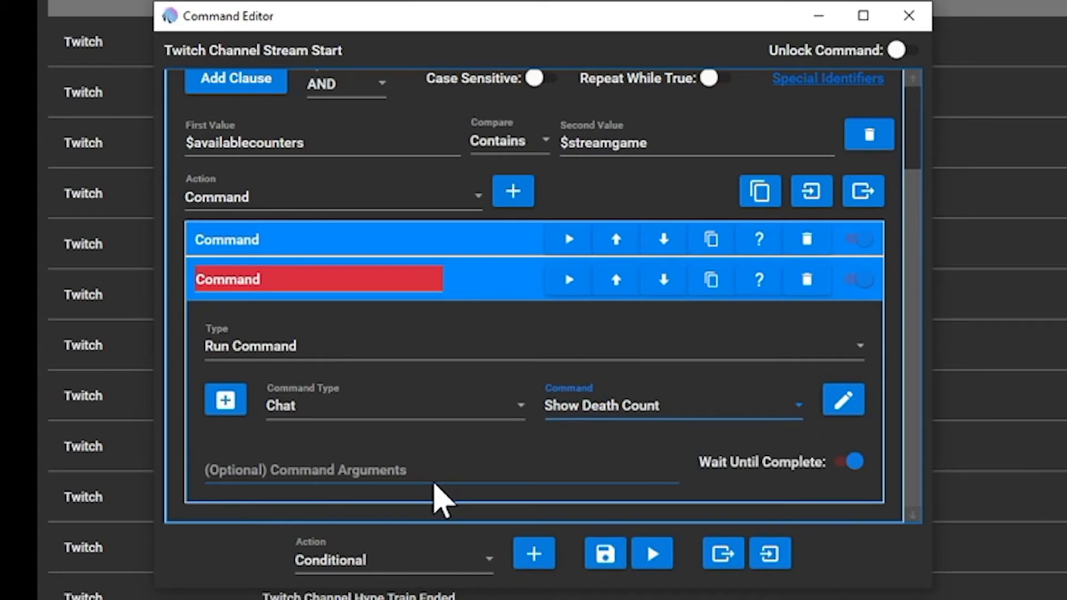
# Step: Collapse the second nested command and the conditional, and save the Twitch Channel Stream Start event
pyautogui.click(494, 294)
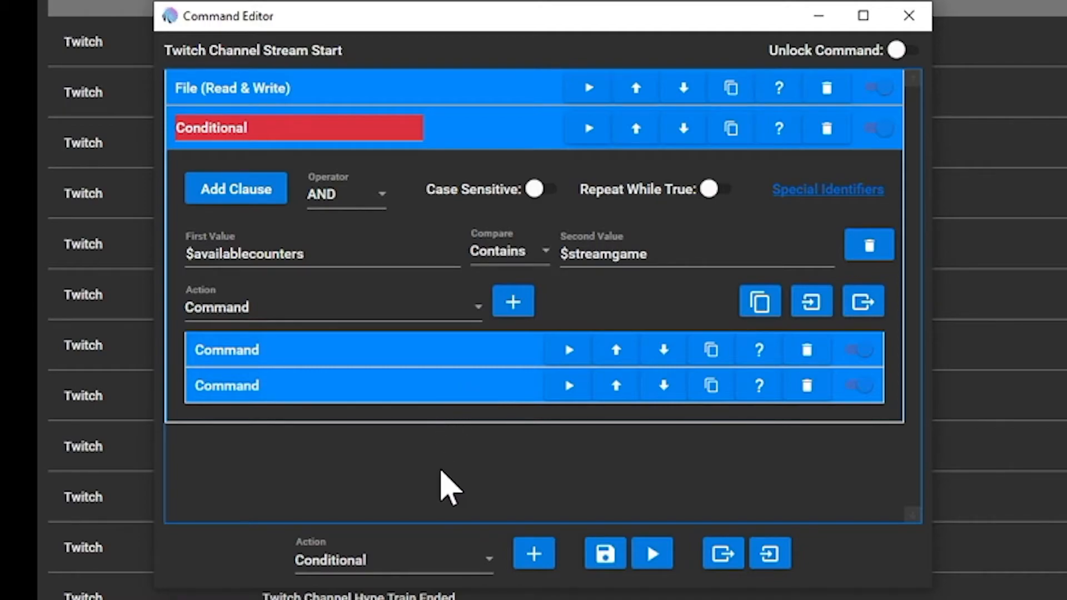
pyautogui.click(489, 146)
pyautogui.click(606, 554)
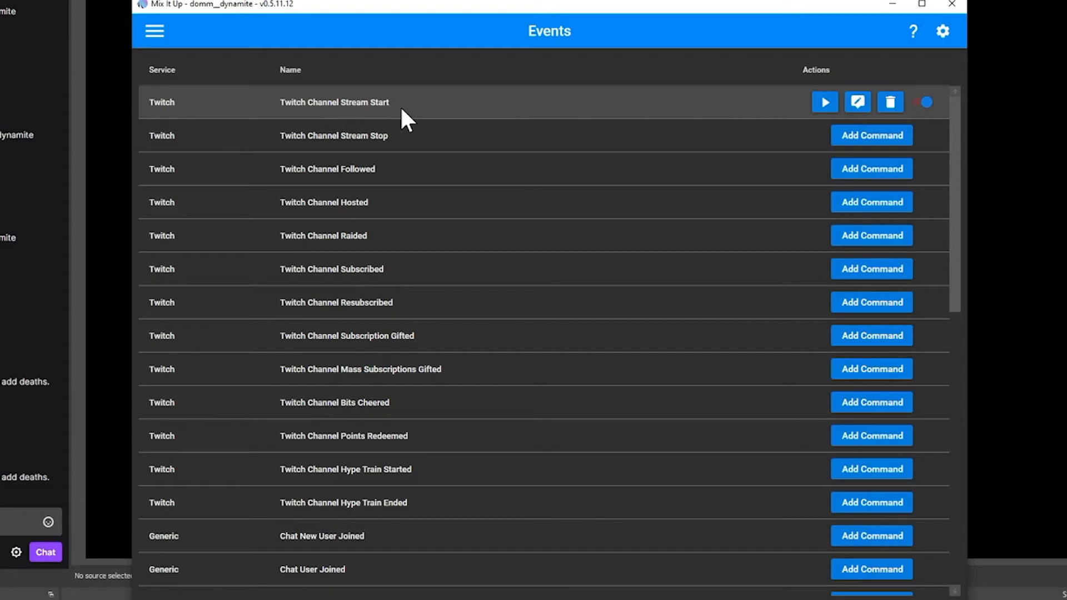
# Step: Open the Save Death Count command for editing and append a File (Read & Write) action set to Read From File
pyautogui.click(159, 33)
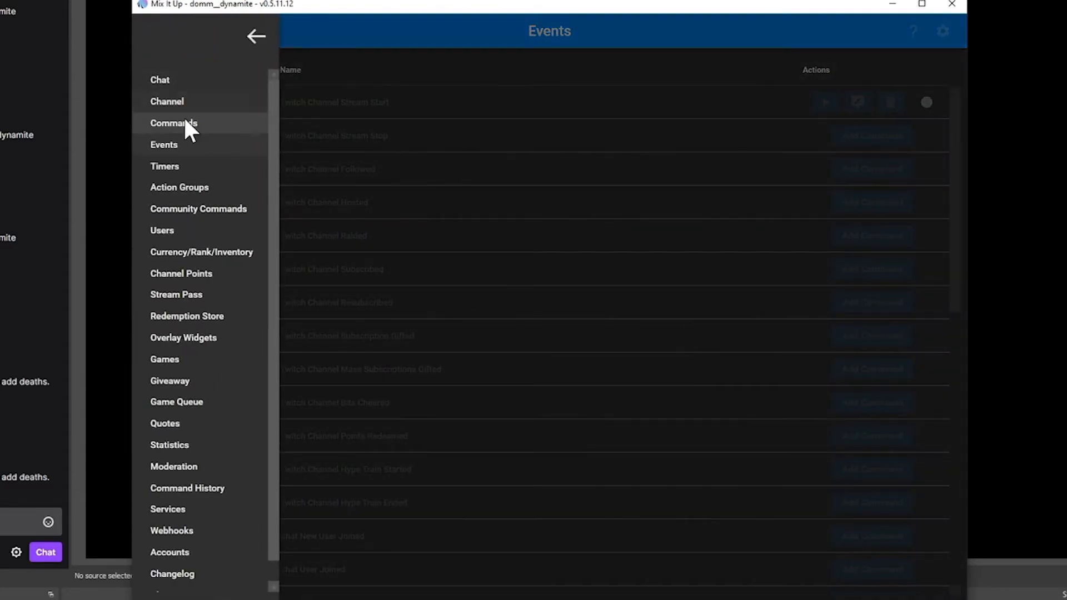
pyautogui.click(183, 122)
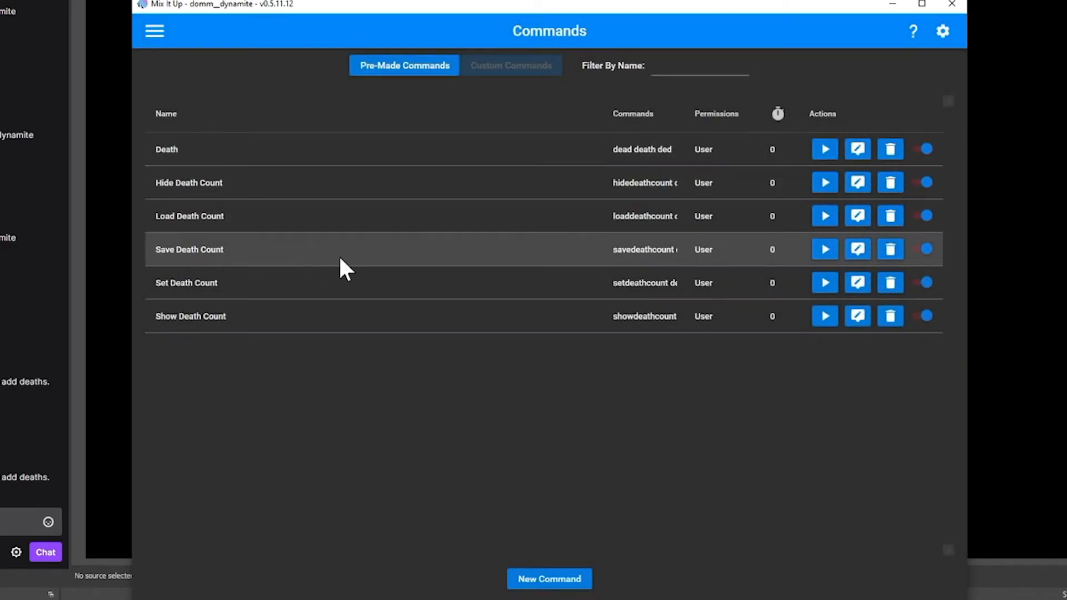
pyautogui.click(857, 248)
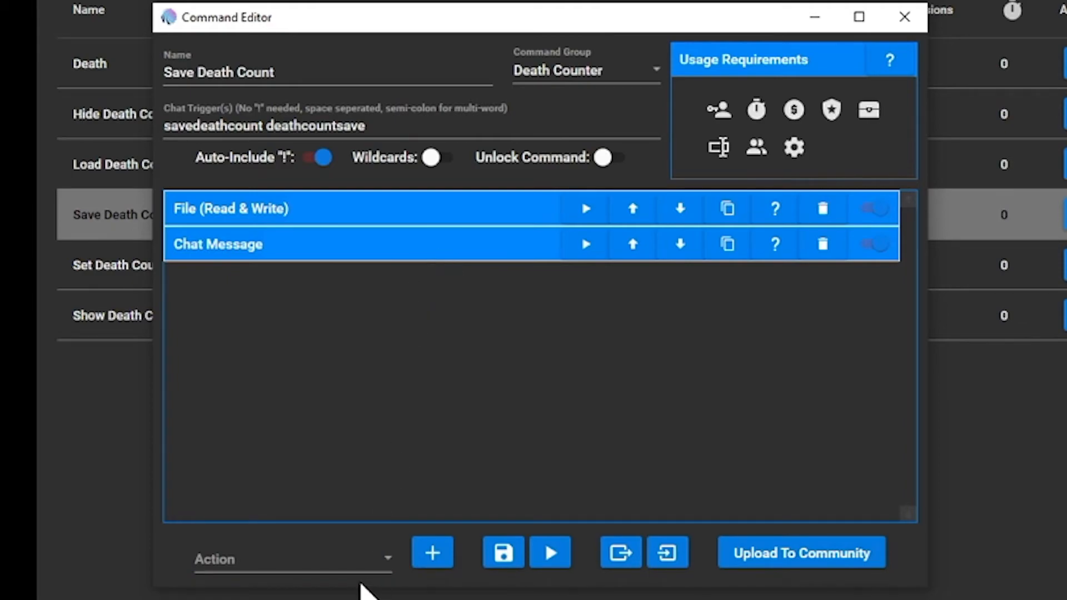
pyautogui.click(376, 570)
pyautogui.scroll(3, 282, 366)
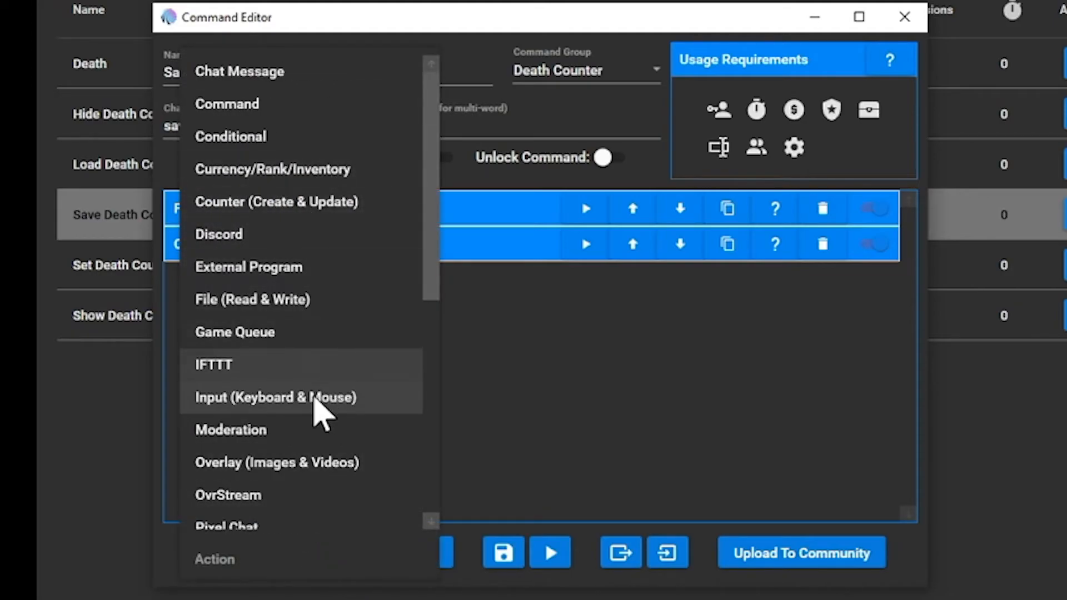
pyautogui.click(293, 303)
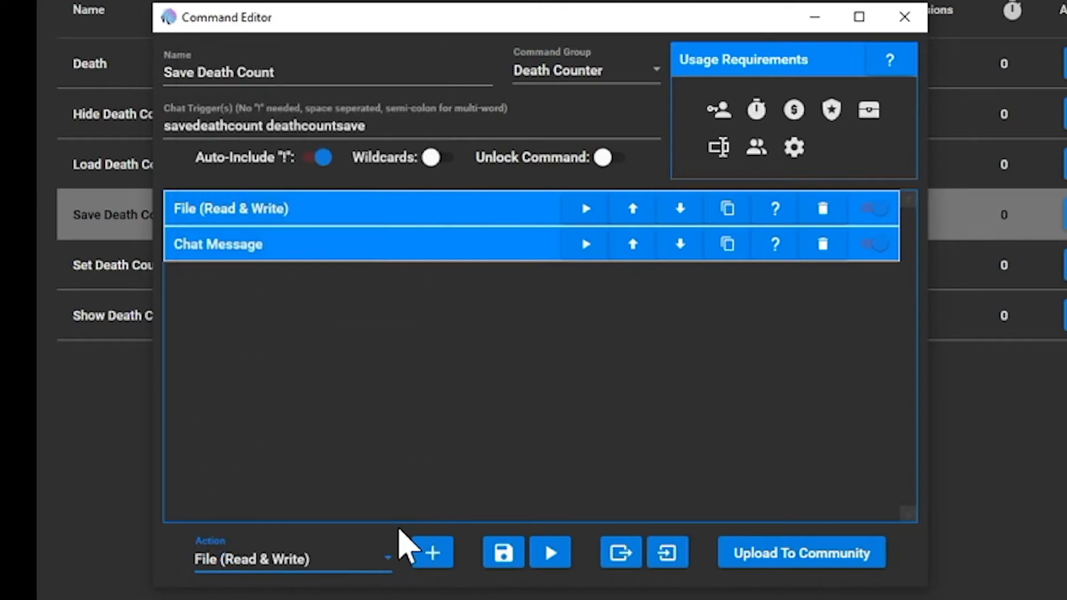
pyautogui.click(432, 552)
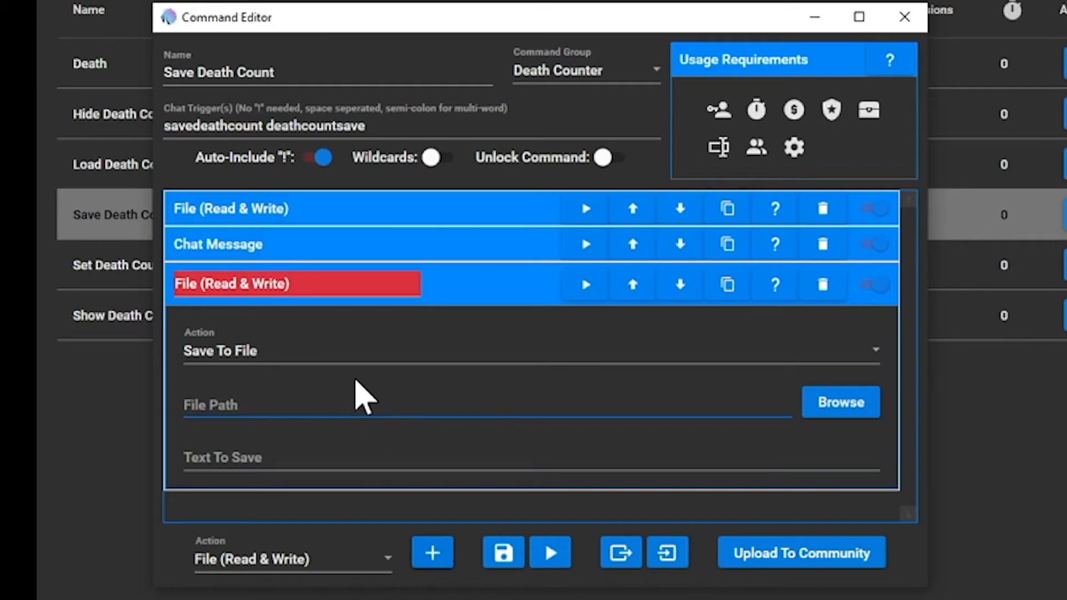
pyautogui.click(344, 356)
pyautogui.click(306, 417)
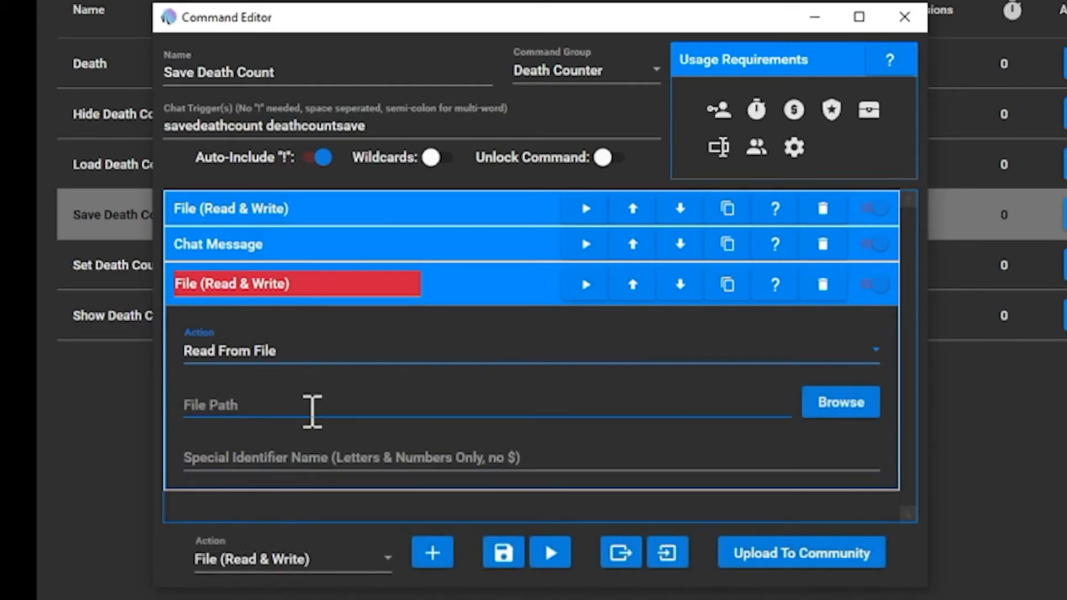
# Step: Use AvailableDeathCounters.txt from the Tutorial folder as the file to read, set the special identifier name to "listofgames", and collapse the action
pyautogui.click(848, 418)
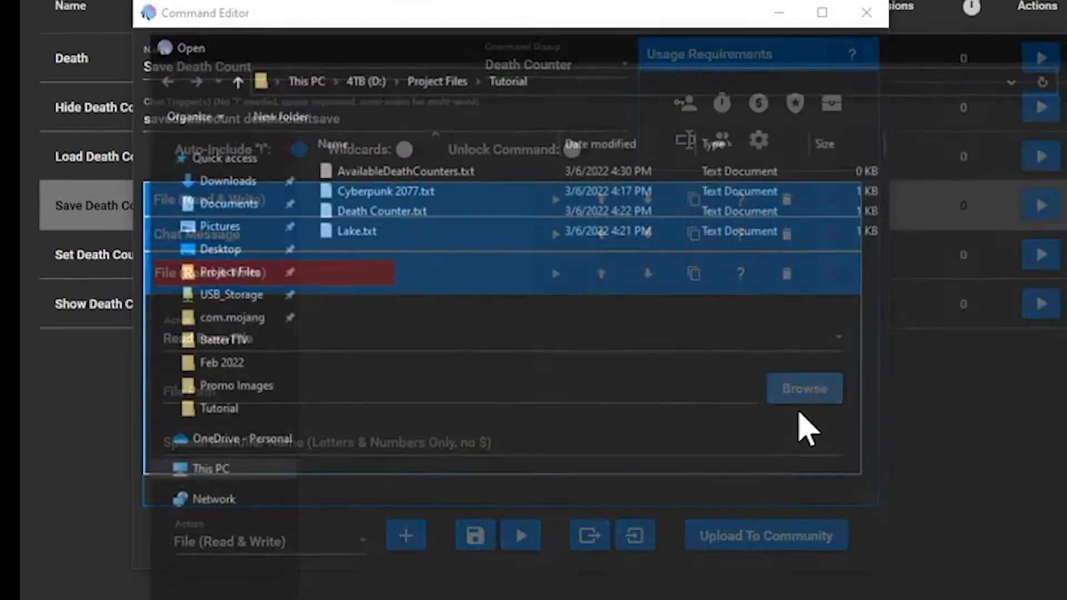
pyautogui.click(244, 122)
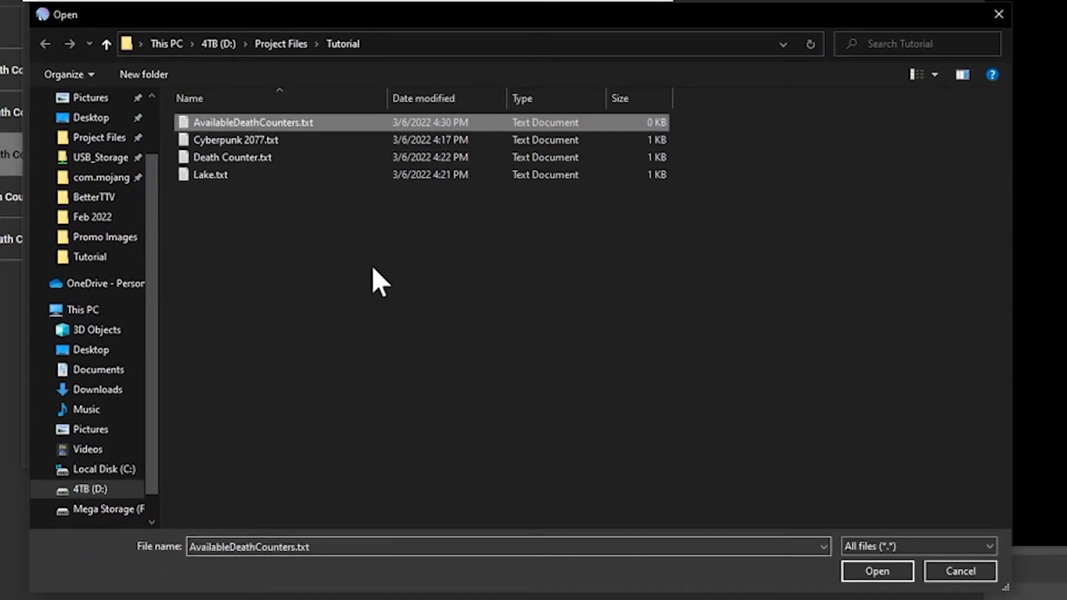
pyautogui.click(884, 575)
pyautogui.click(396, 458)
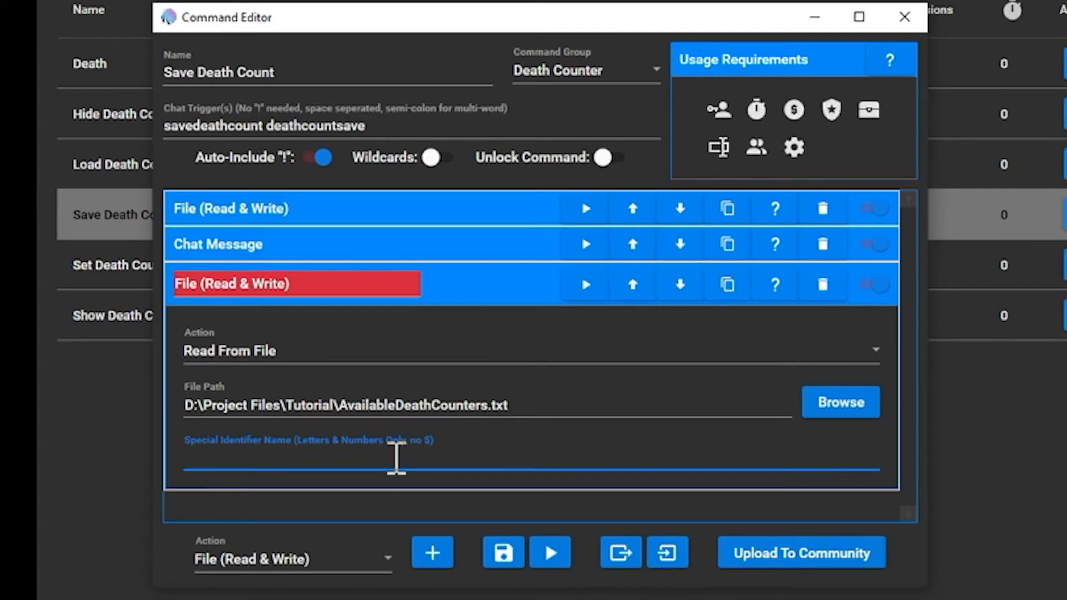
pyautogui.write('listofgames')
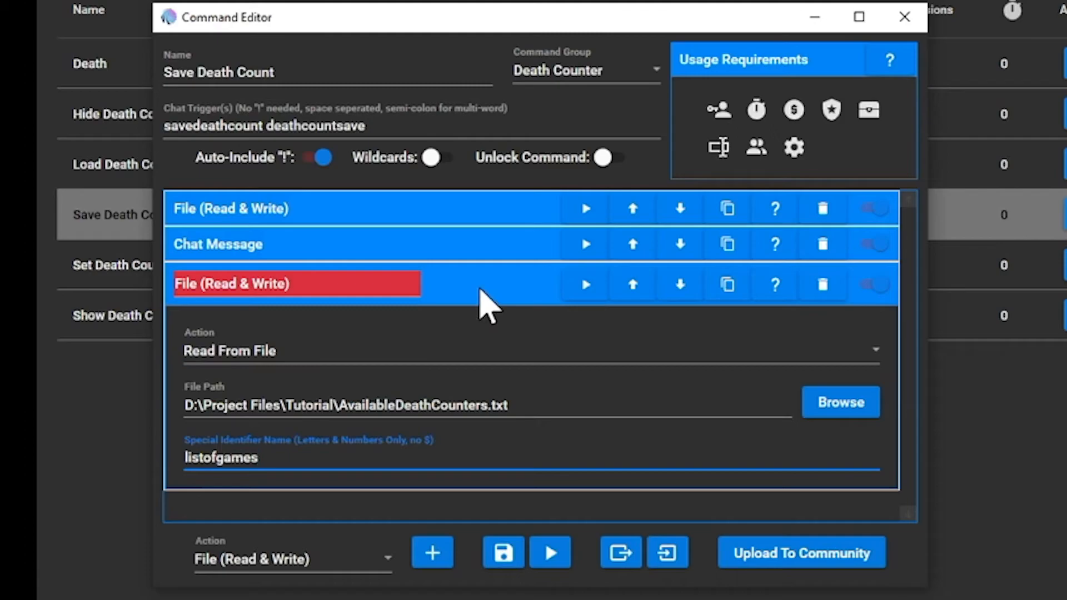
pyautogui.click(484, 290)
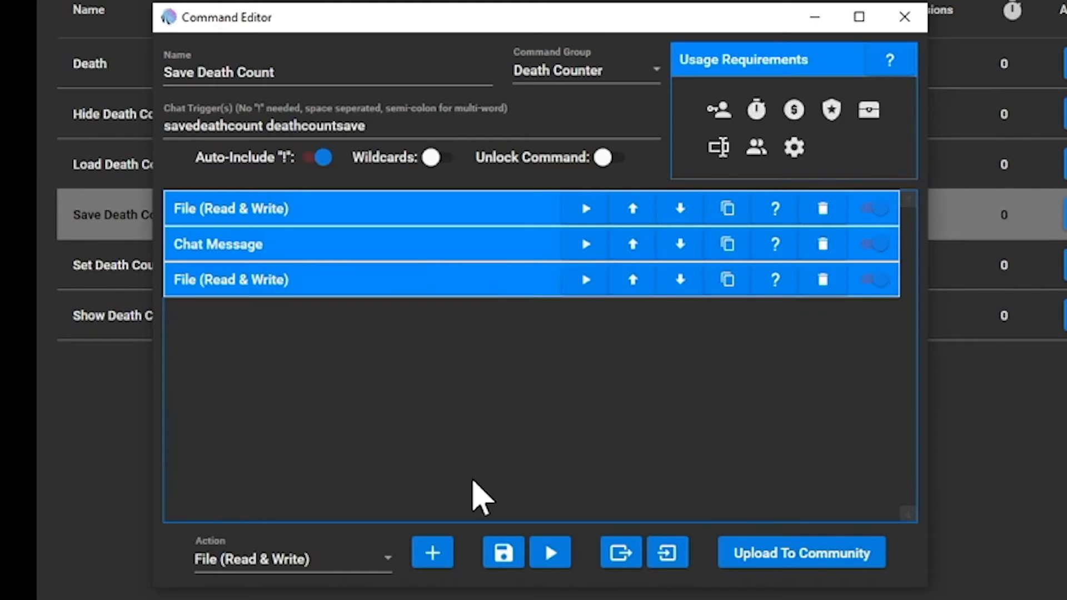
# Step: Add a Conditional action at the end of the Save Death Count command
pyautogui.click(374, 560)
pyautogui.scroll(4, 301, 250)
pyautogui.scroll(1, 283, 208)
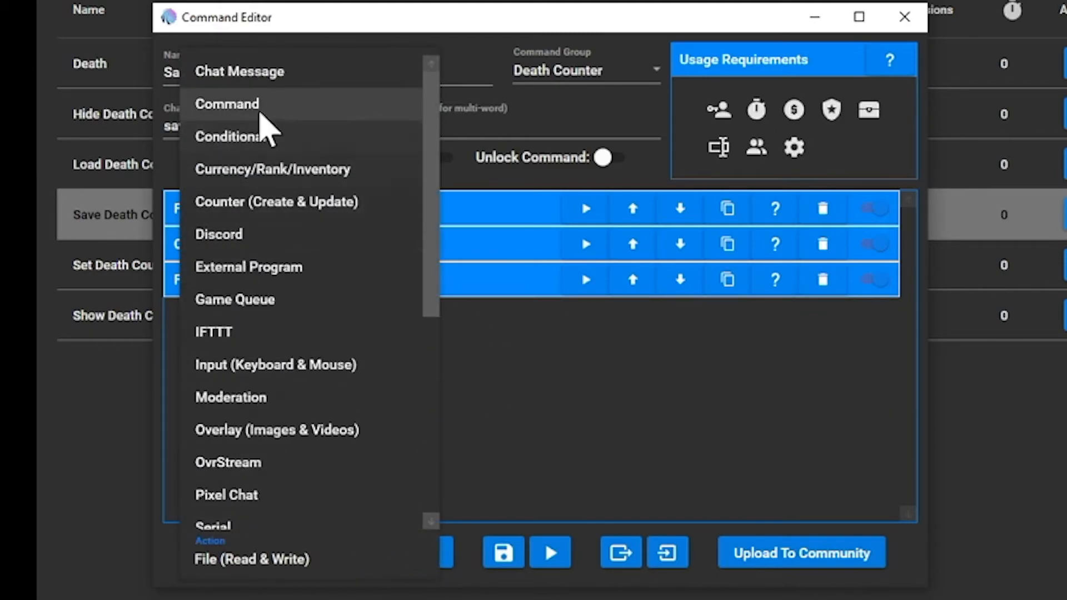
pyautogui.click(267, 139)
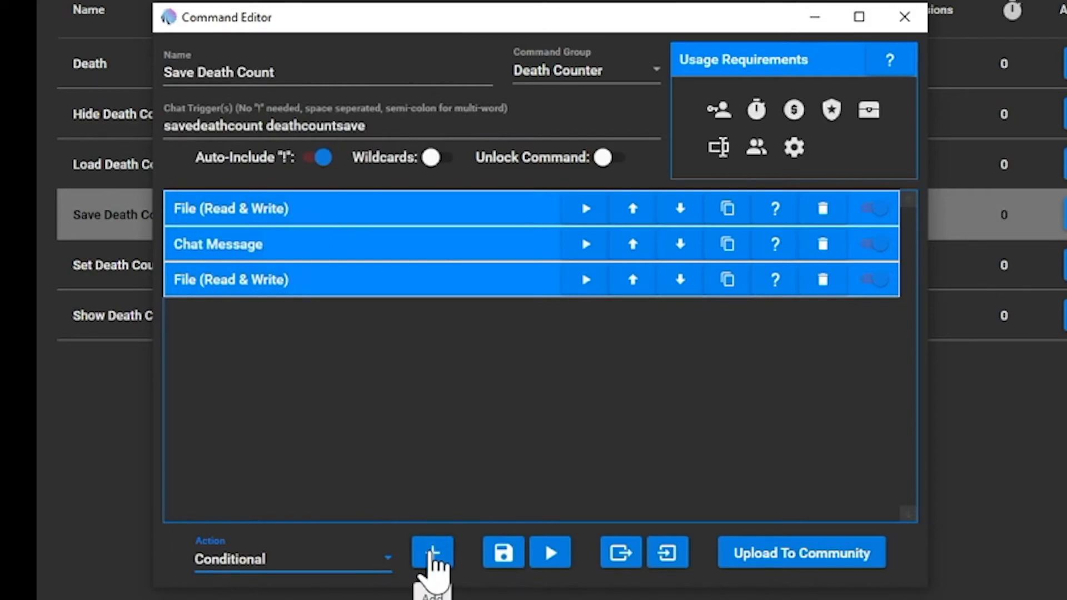
pyautogui.click(432, 553)
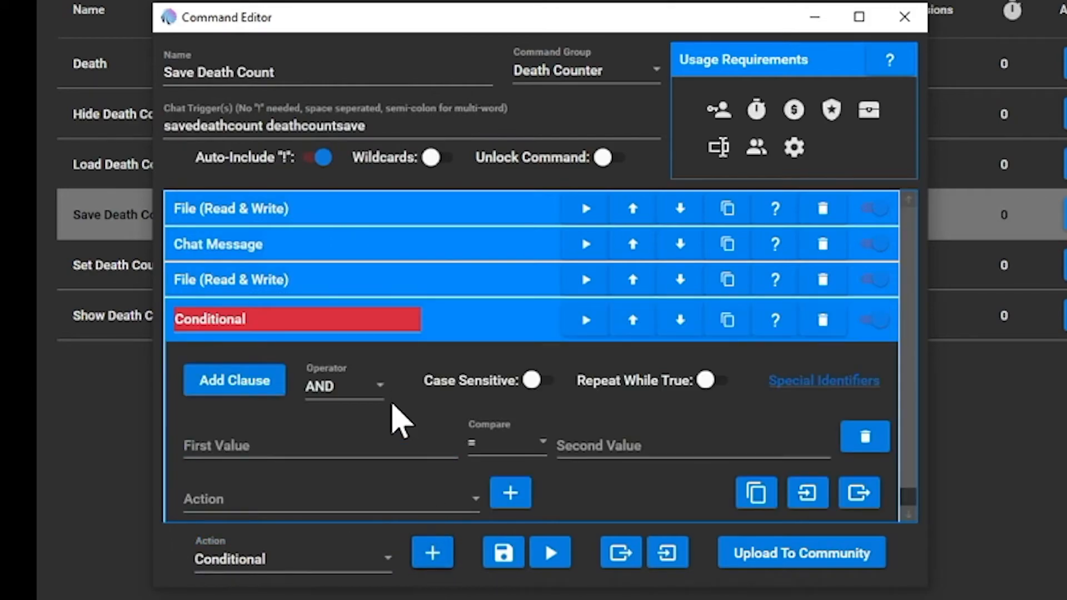
# Step: Fill the conditional's clause with first value "$listofgames", comparison "<> Contains", and second value "$streamgame"
pyautogui.scroll(-1, 321, 423)
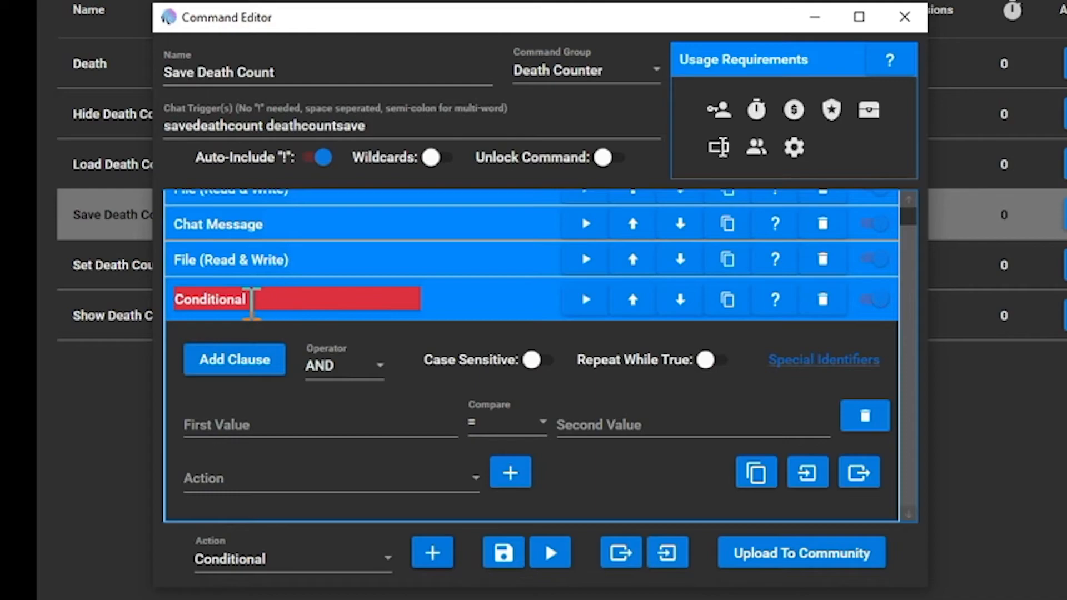
pyautogui.click(265, 428)
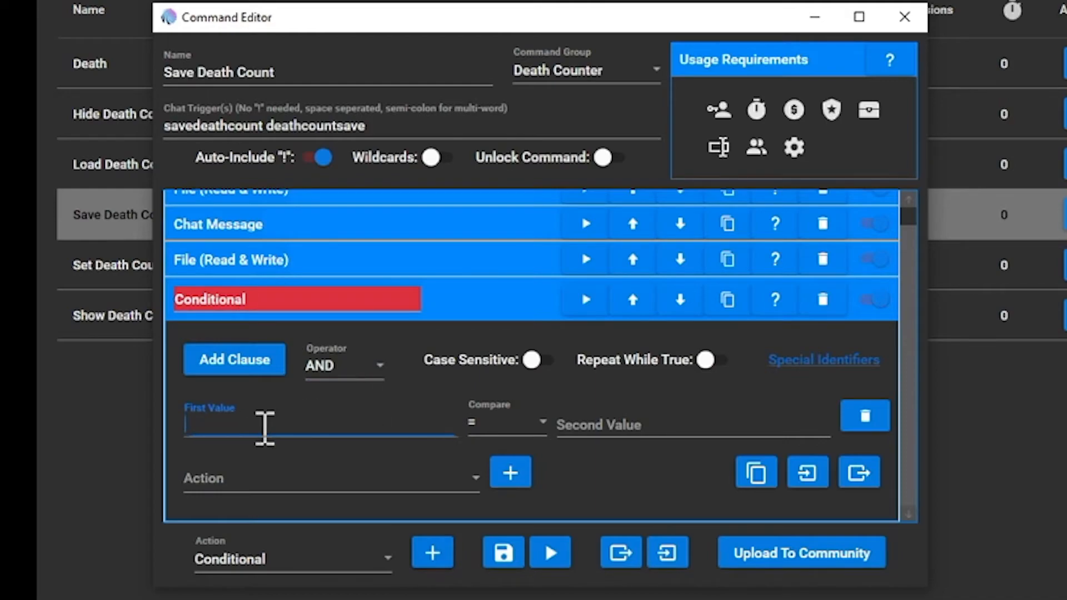
pyautogui.write('$listofgames')
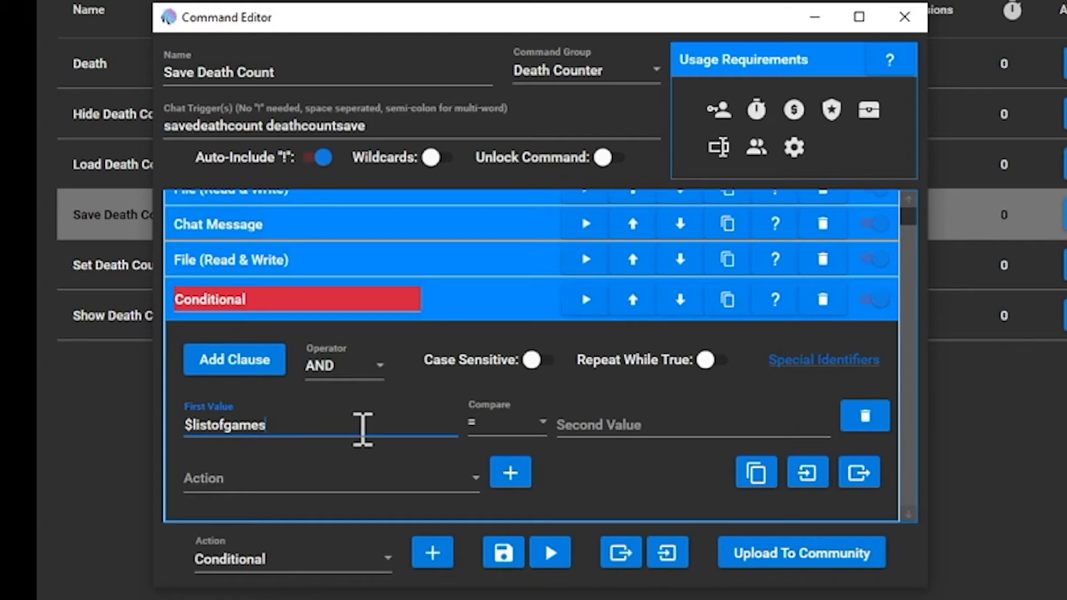
pyautogui.click(527, 436)
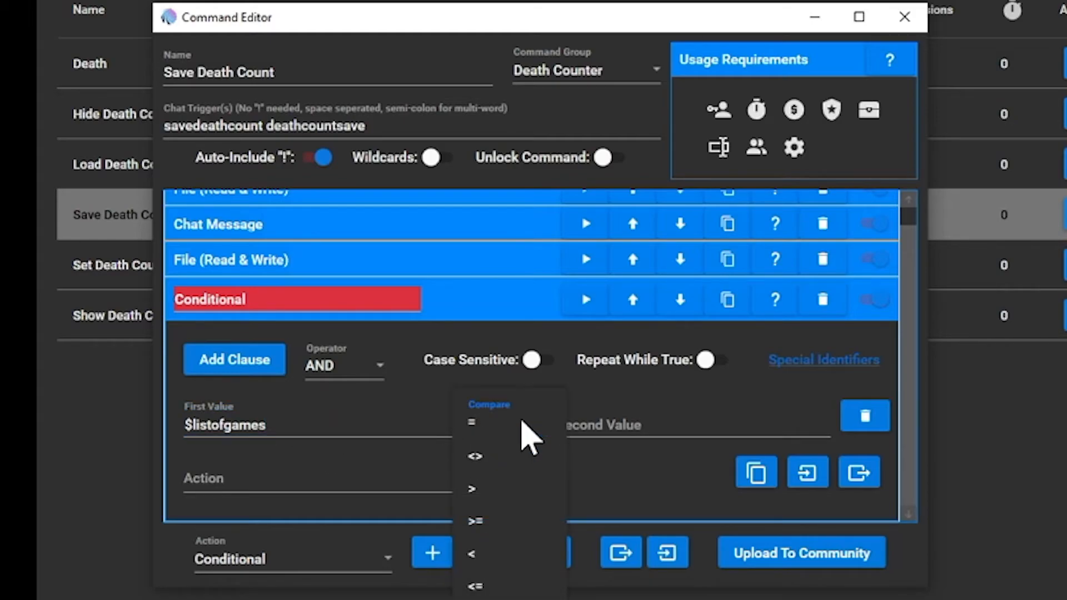
pyautogui.click(517, 456)
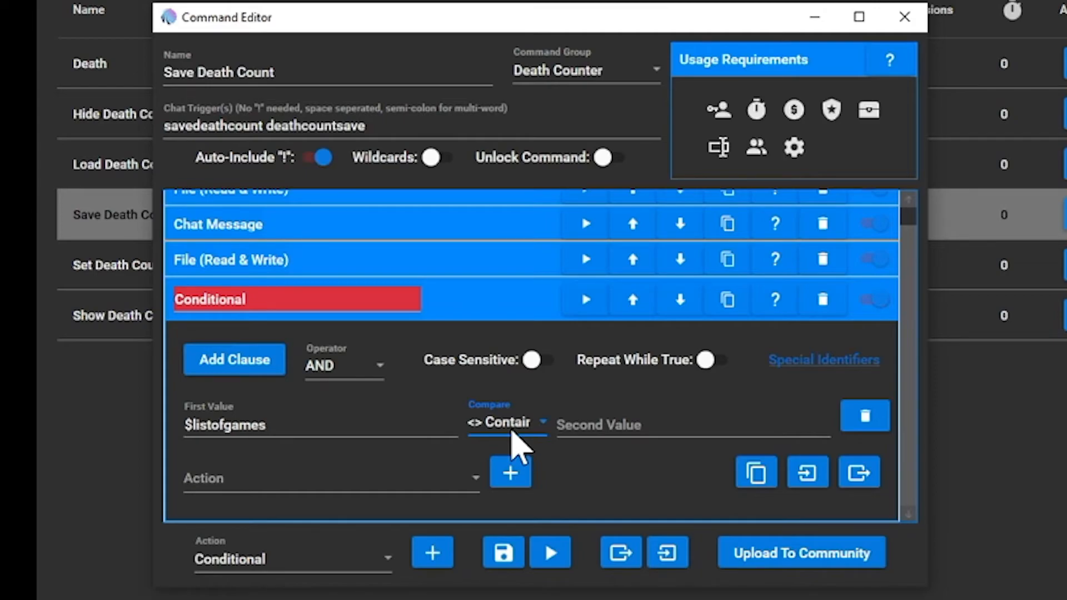
pyautogui.click(624, 426)
pyautogui.write('$')
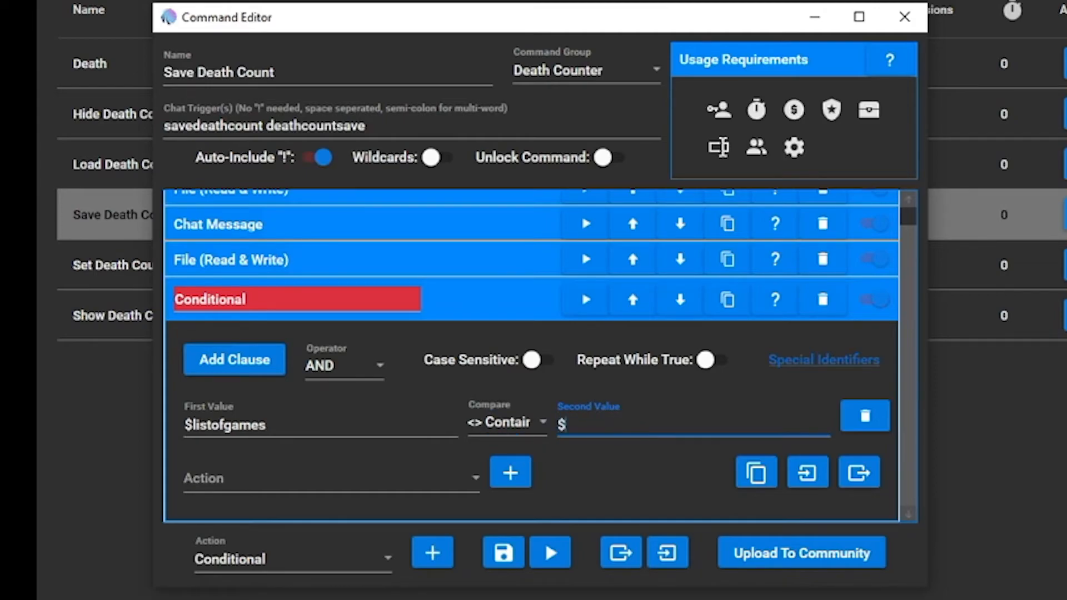
pyautogui.write('streamgame')
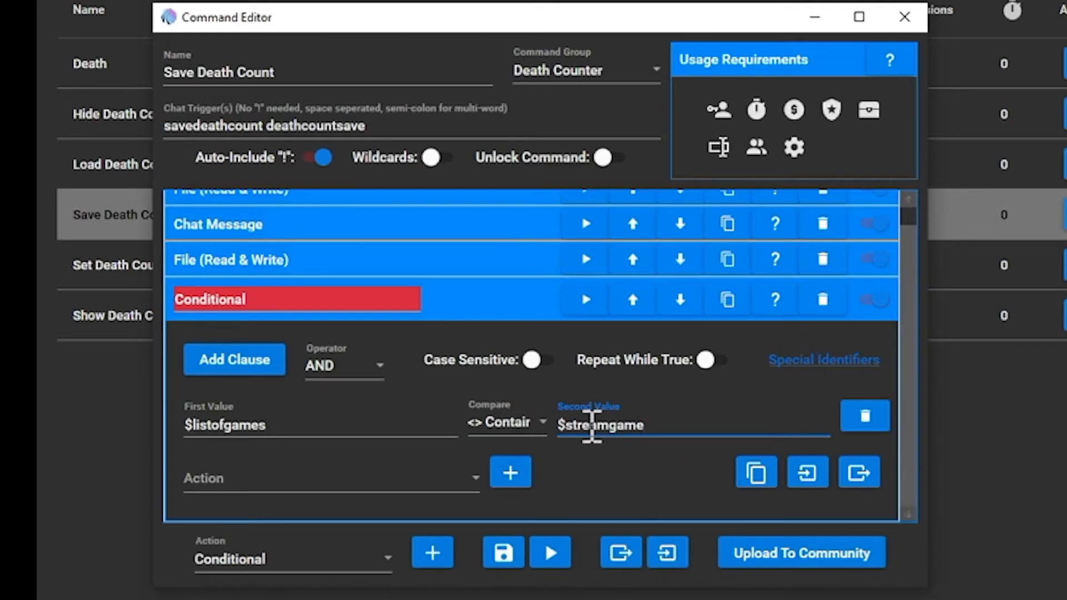
# Step: Add a File (Read & Write) action inside the conditional and set it to Append To File
pyautogui.click(469, 481)
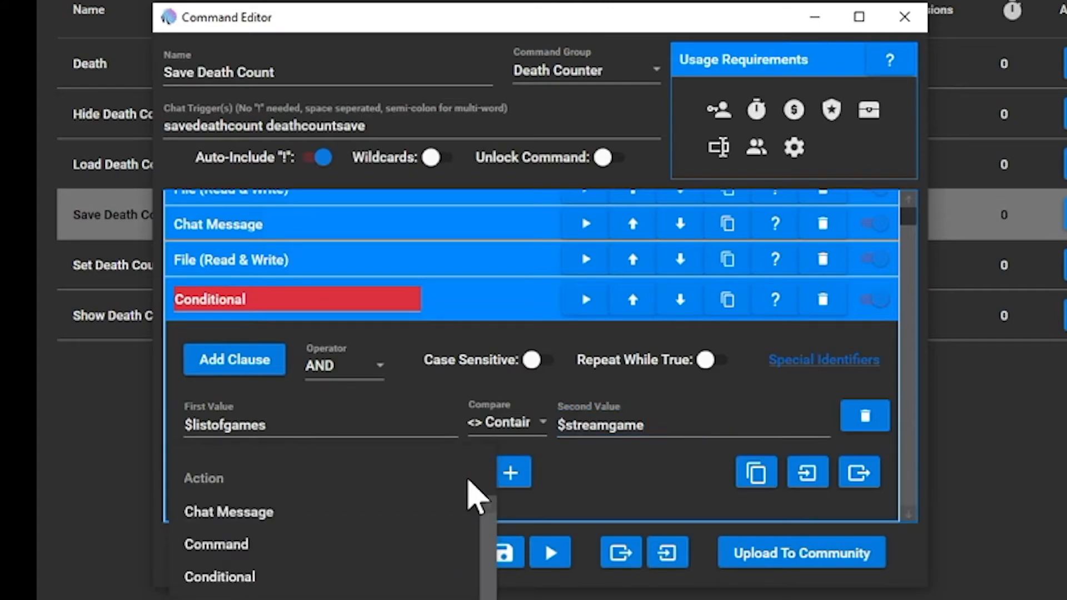
pyautogui.click(311, 599)
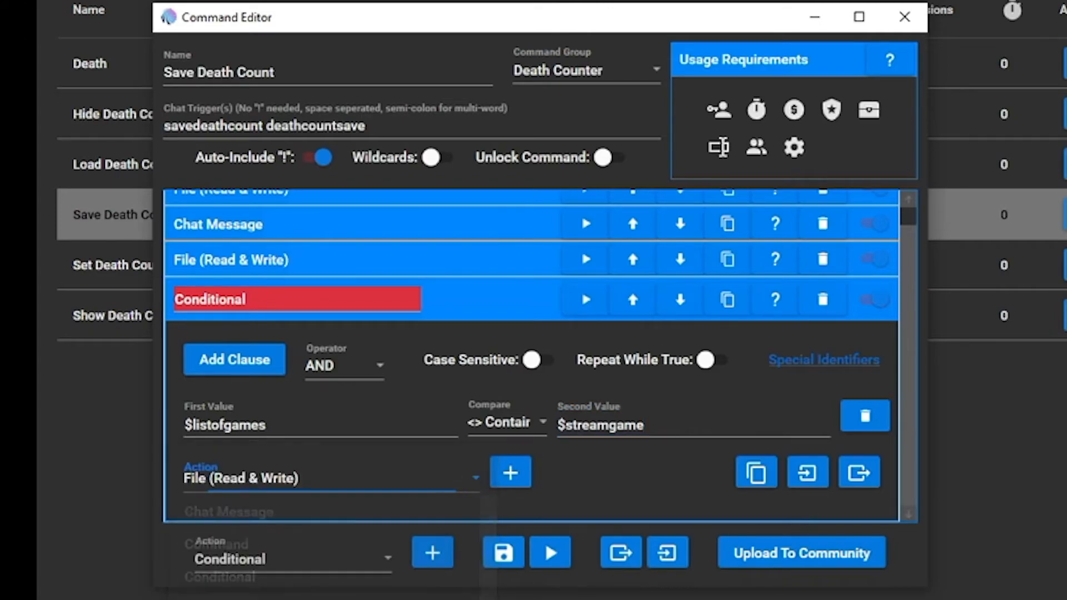
pyautogui.click(511, 476)
pyautogui.scroll(-2, 574, 472)
pyautogui.scroll(-3, 578, 478)
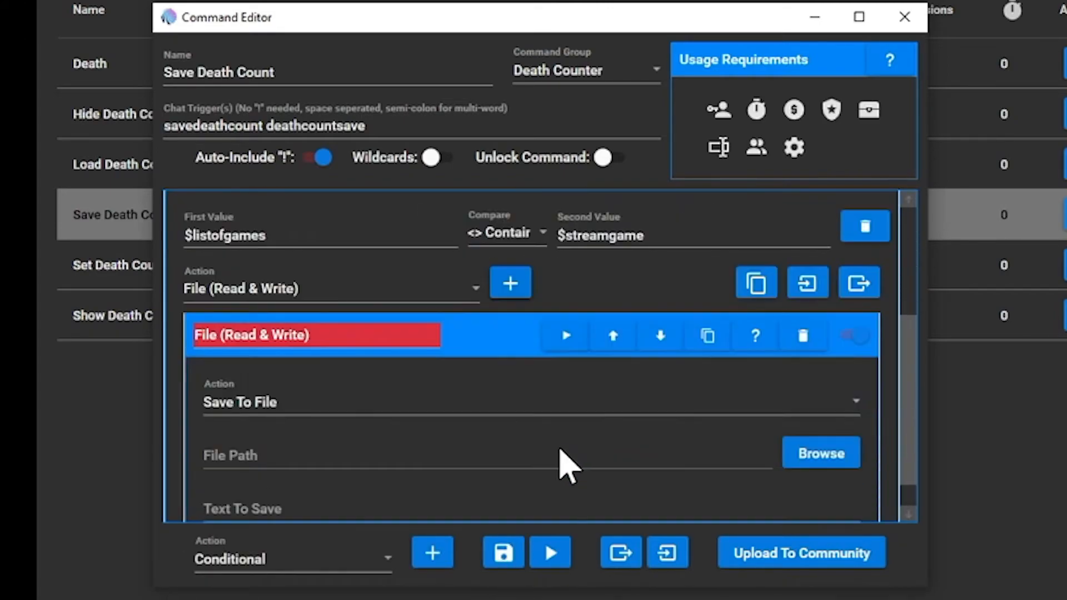
pyautogui.click(310, 359)
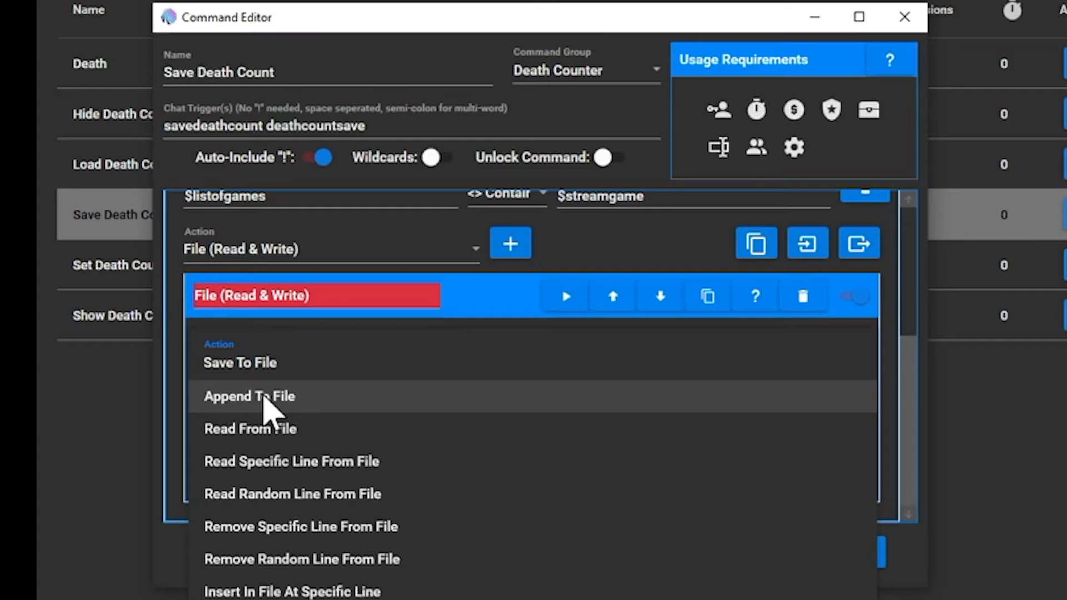
pyautogui.click(334, 399)
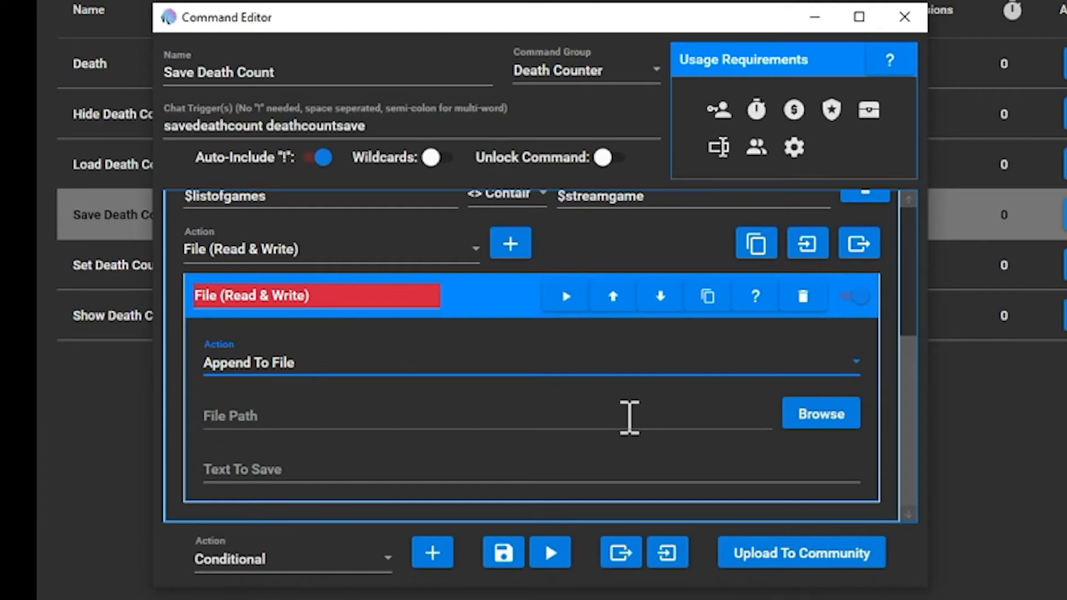
# Step: Use AvailableDeathCounters.txt from the Tutorial folder as the nested action's file path and set the text to save to "$streamgame"
pyautogui.click(812, 424)
pyautogui.click(284, 125)
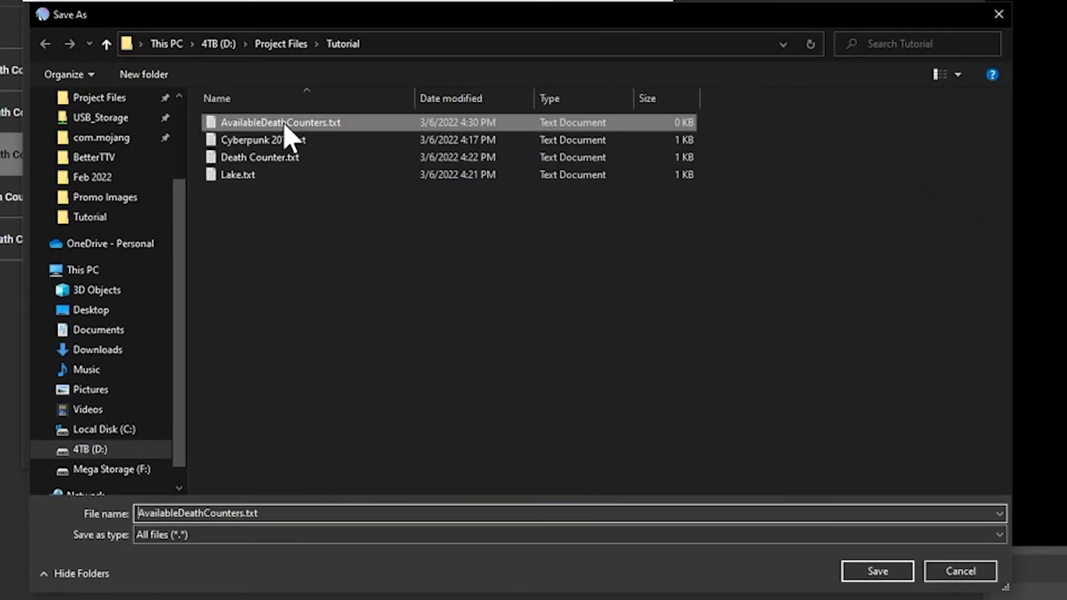
pyautogui.click(867, 572)
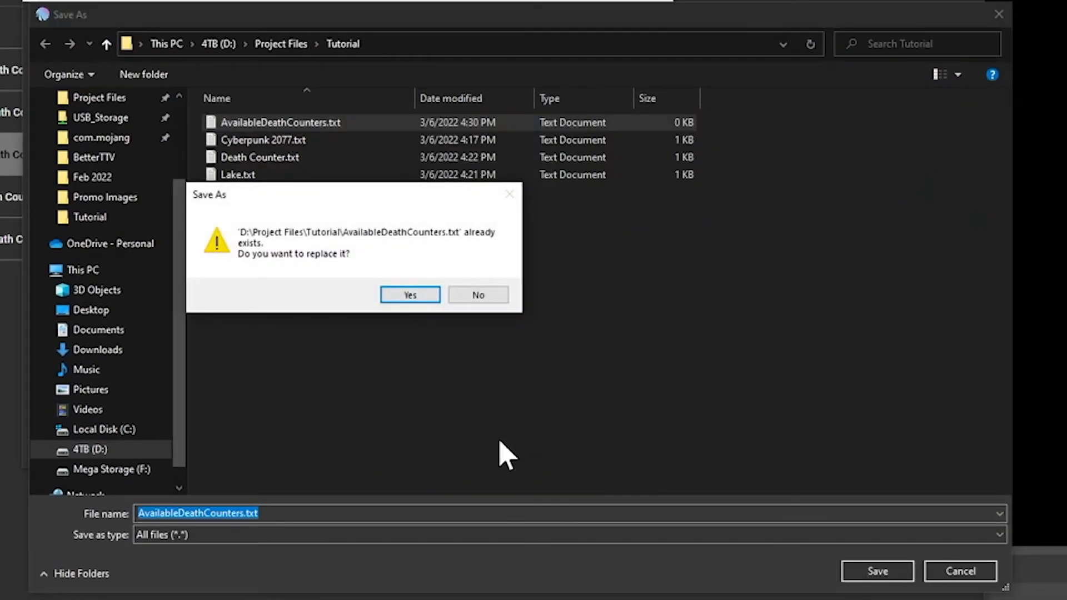
pyautogui.click(410, 295)
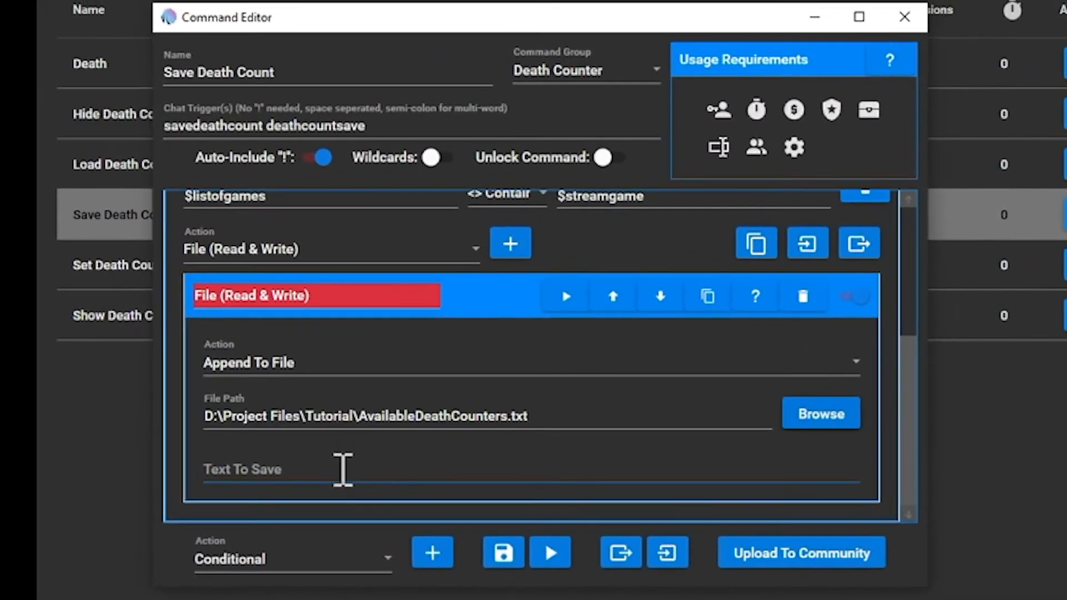
pyautogui.click(409, 467)
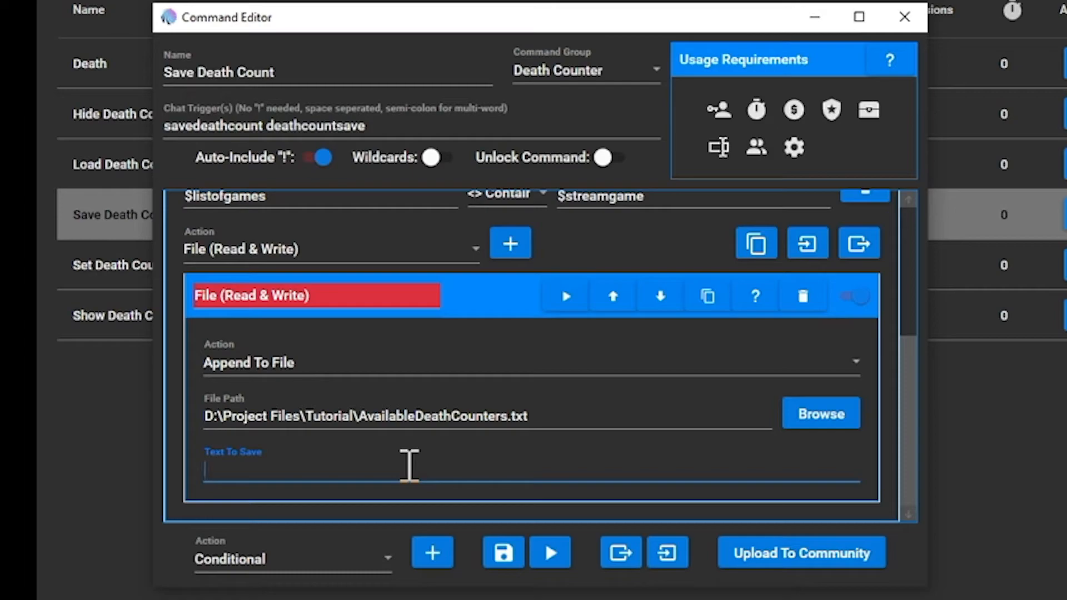
pyautogui.write('$streamgame')
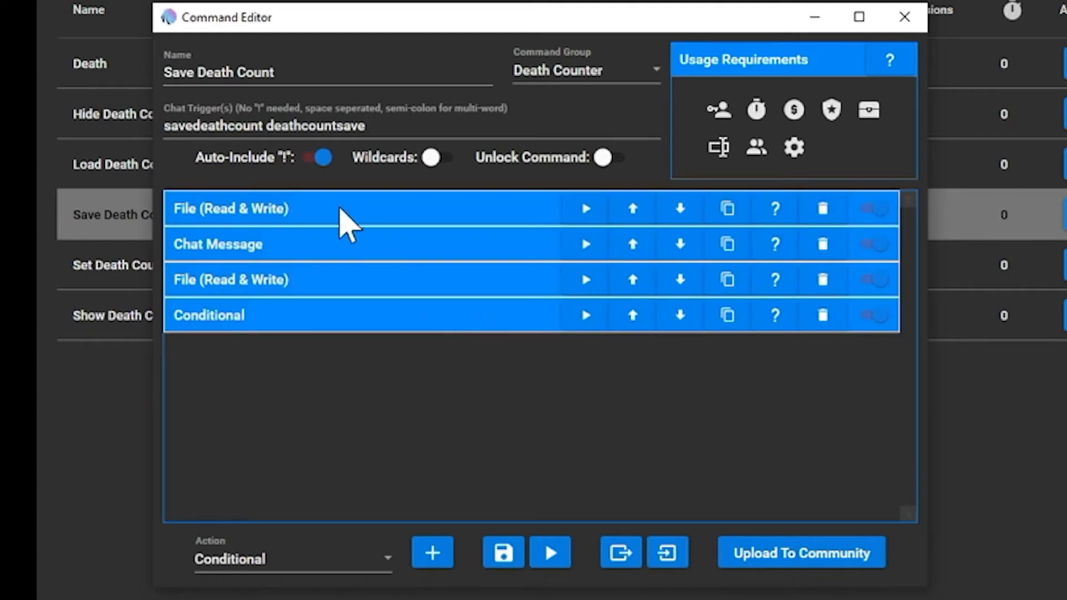
# Step: Review the settings of each action in the Save Death Count command, from the first file action through the conditional
pyautogui.click(369, 216)
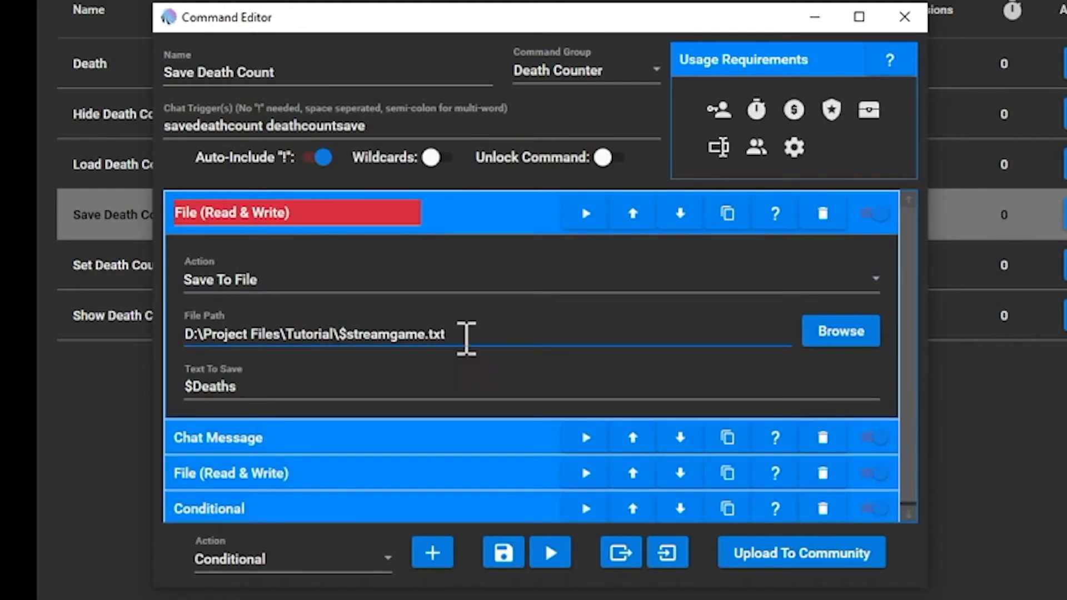
pyautogui.click(335, 334)
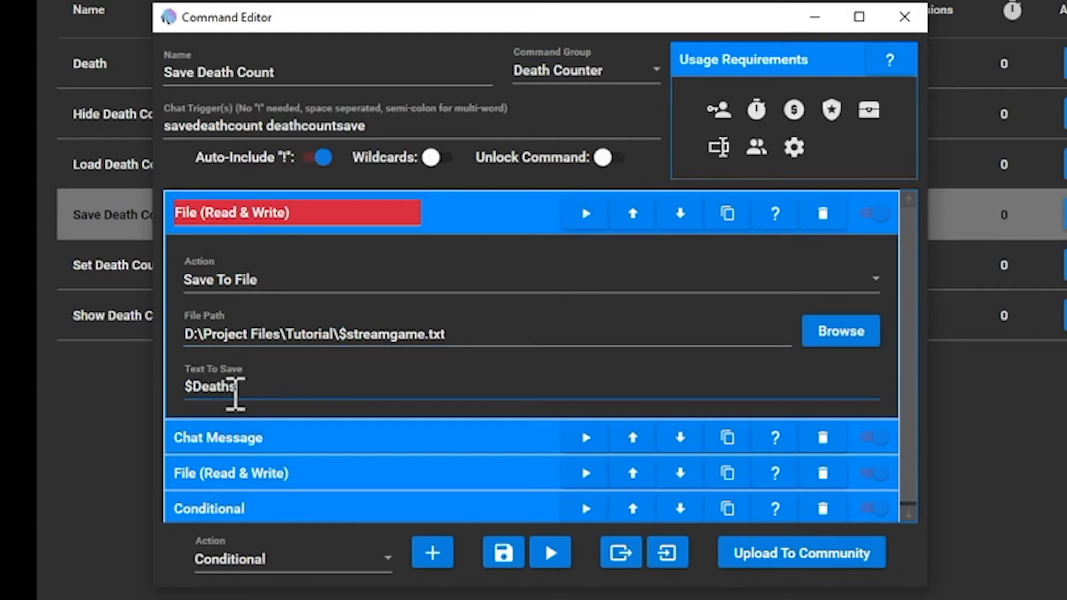
pyautogui.click(468, 222)
pyautogui.click(439, 248)
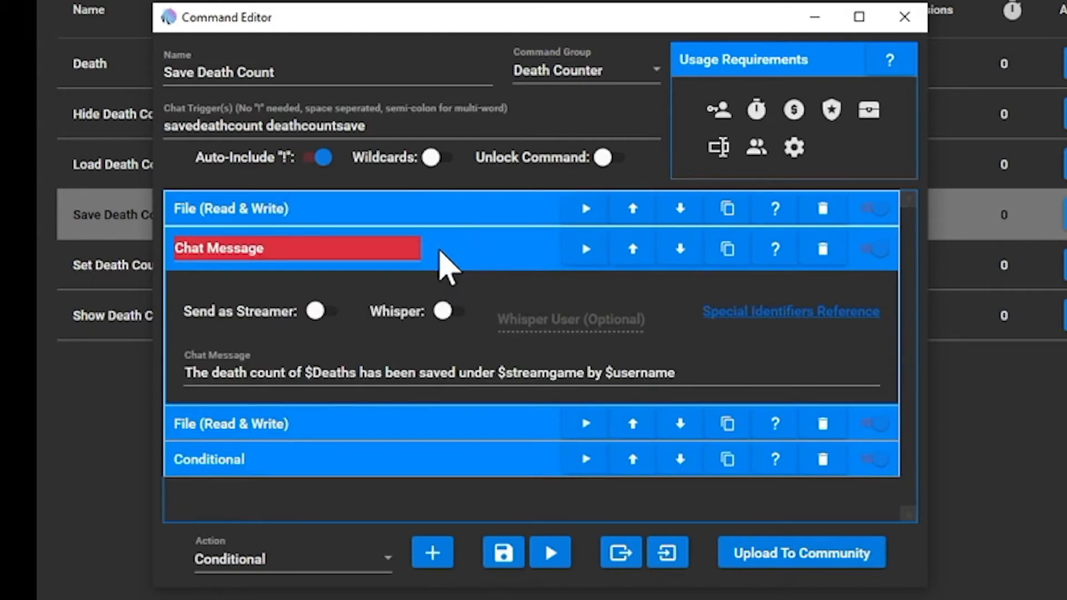
pyautogui.click(453, 250)
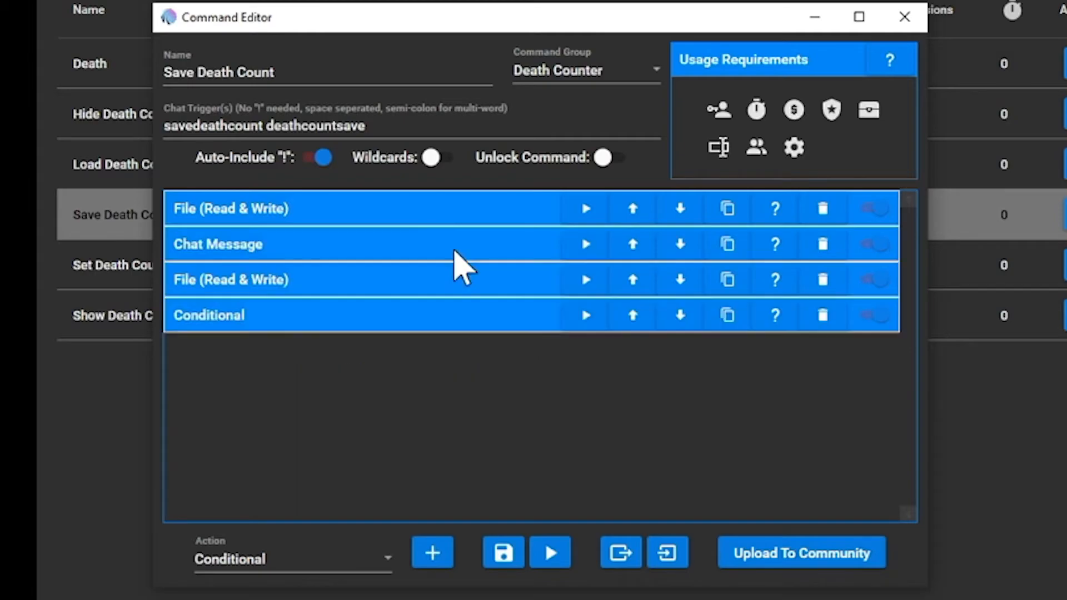
pyautogui.click(450, 295)
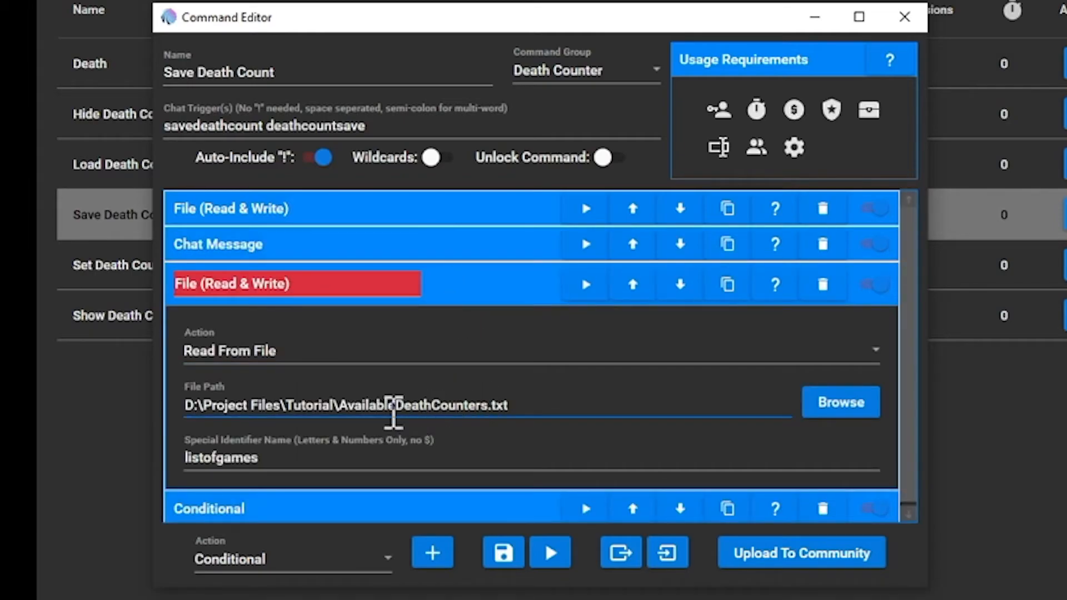
pyautogui.click(489, 290)
pyautogui.click(489, 316)
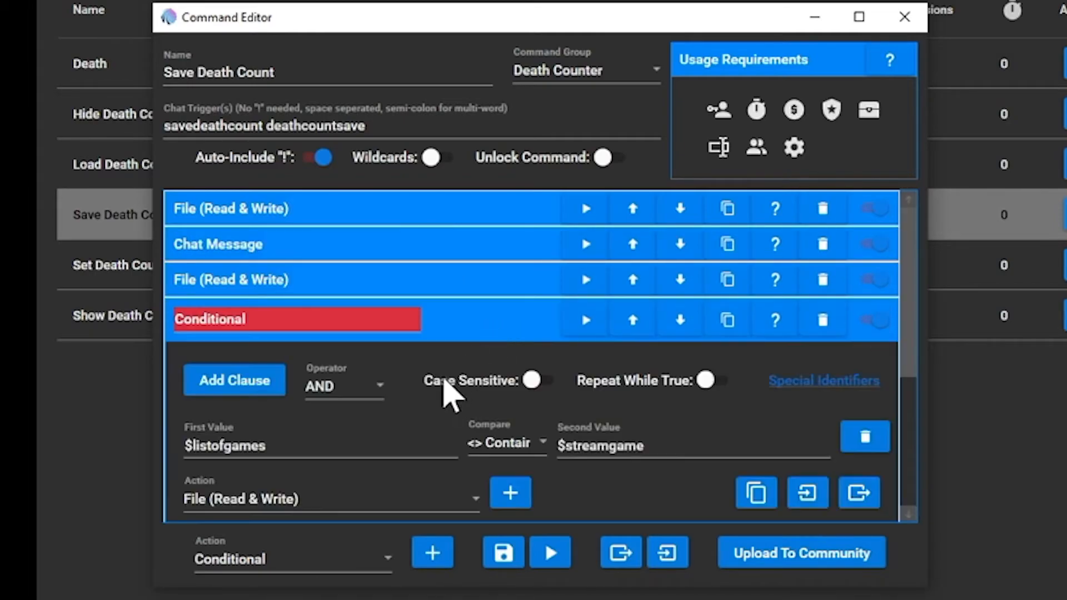
pyautogui.scroll(-2, 443, 373)
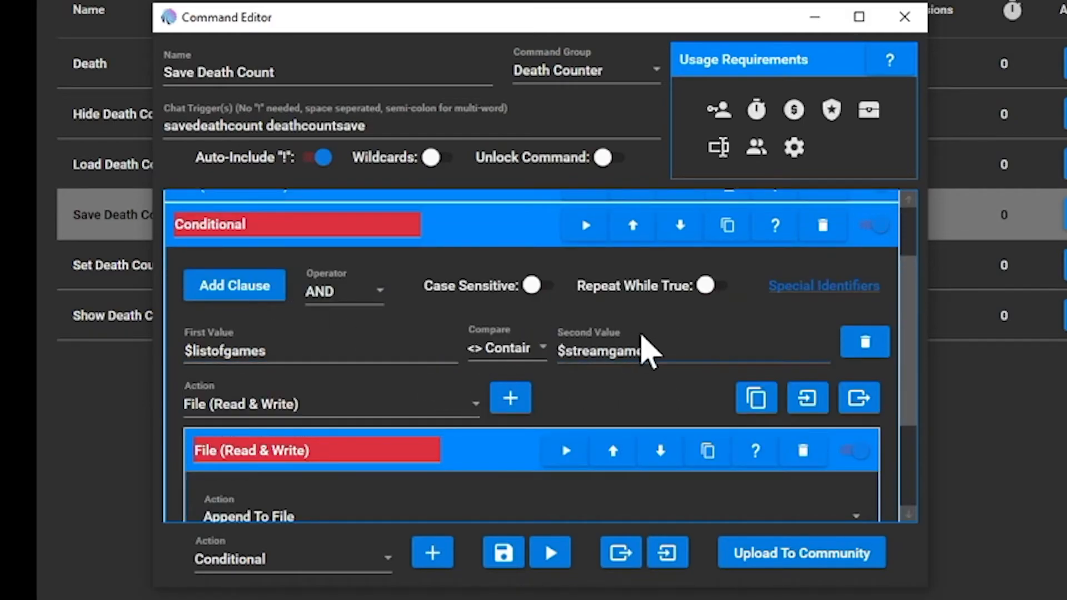
pyautogui.scroll(-3, 588, 381)
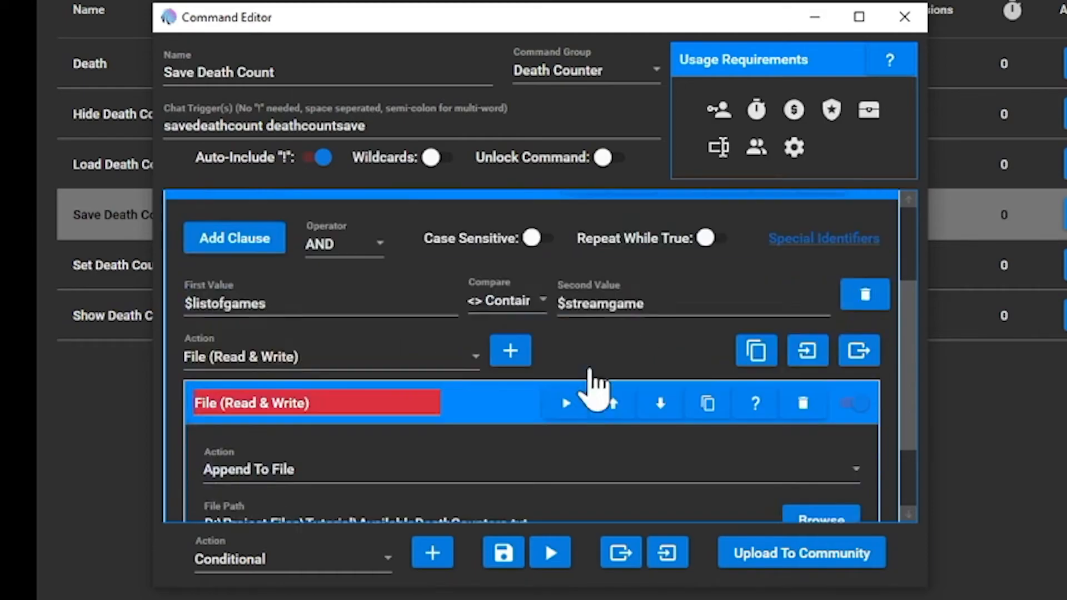
pyautogui.scroll(4, 517, 459)
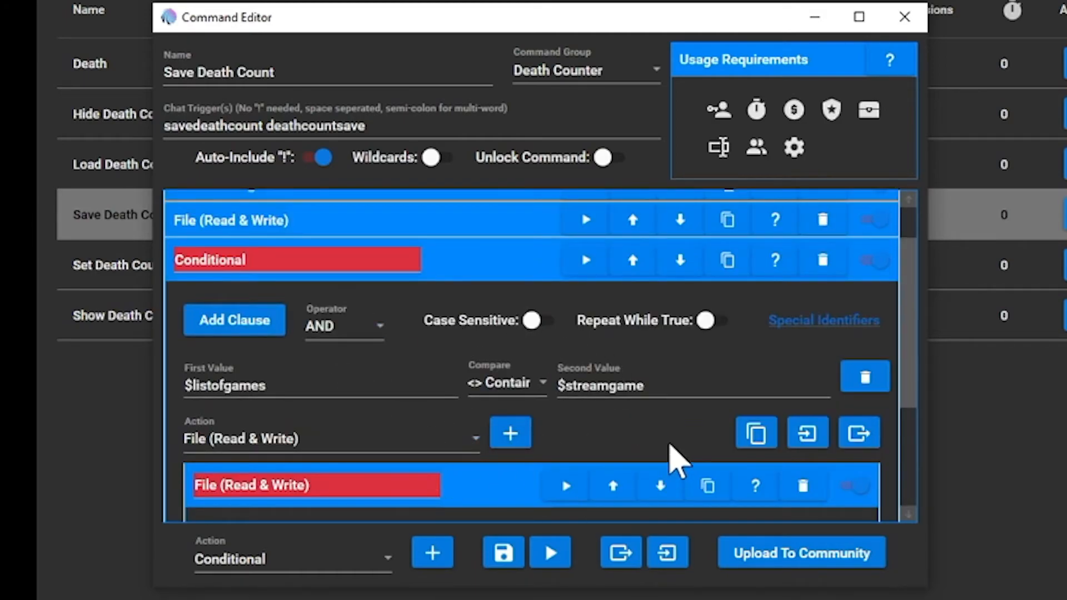
# Step: Collapse the conditional and save the Save Death Count command
pyautogui.click(501, 271)
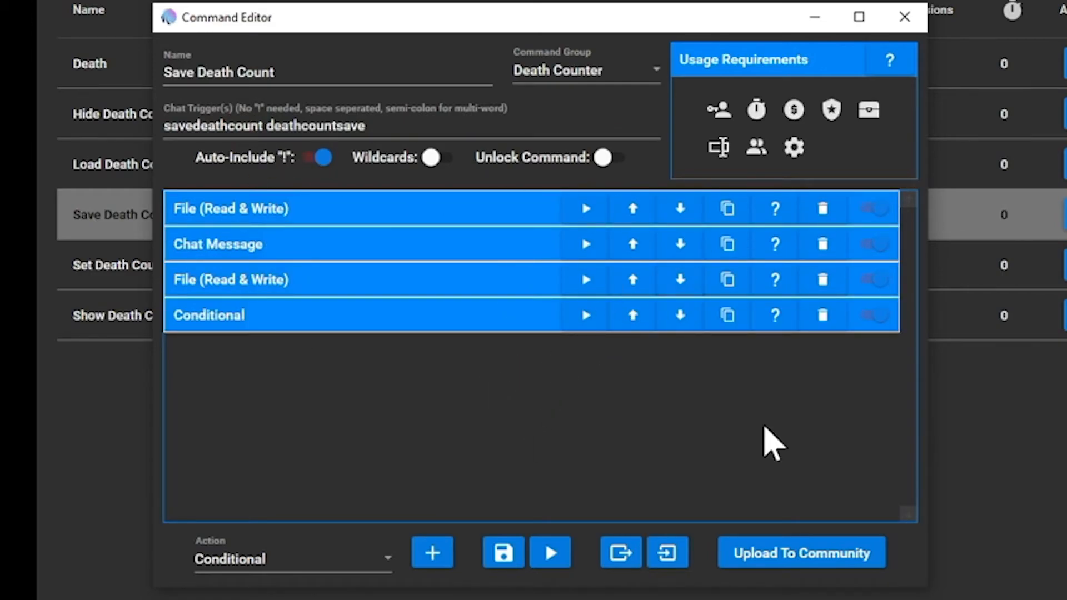
pyautogui.click(506, 558)
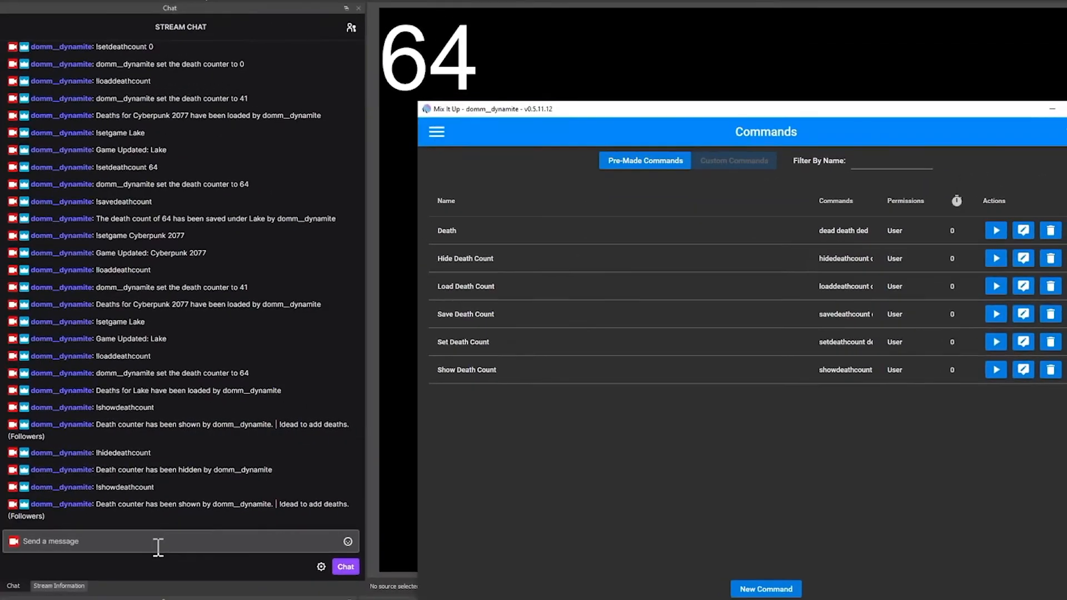
# Step: Switch to the OBS stream chat and send "!savedeathcount" to test the save command
pyautogui.click(158, 546)
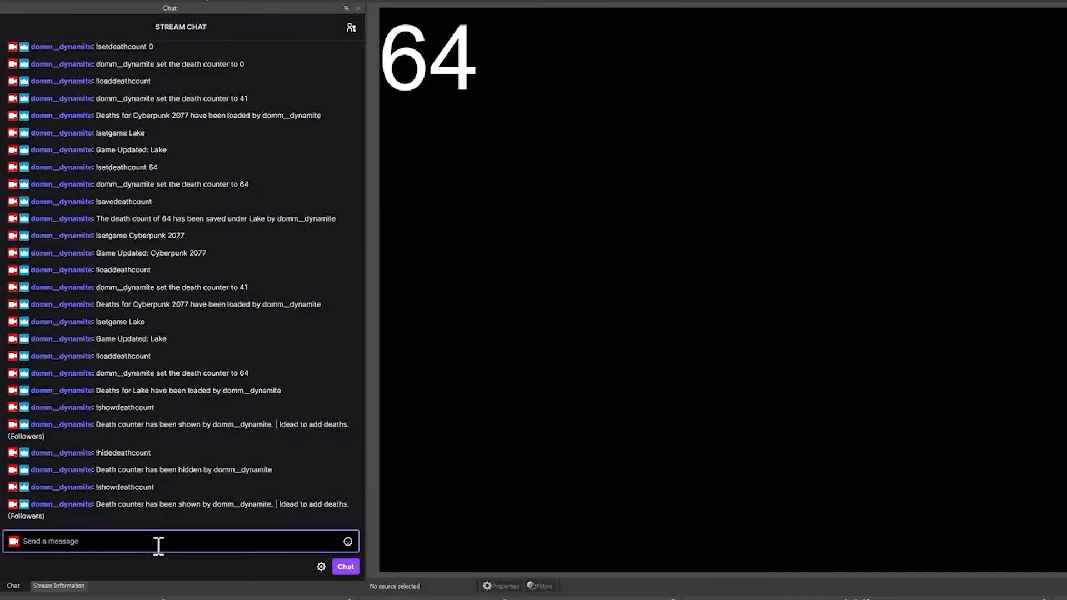
pyautogui.write('!savedeathcount')
pyautogui.press('Return')
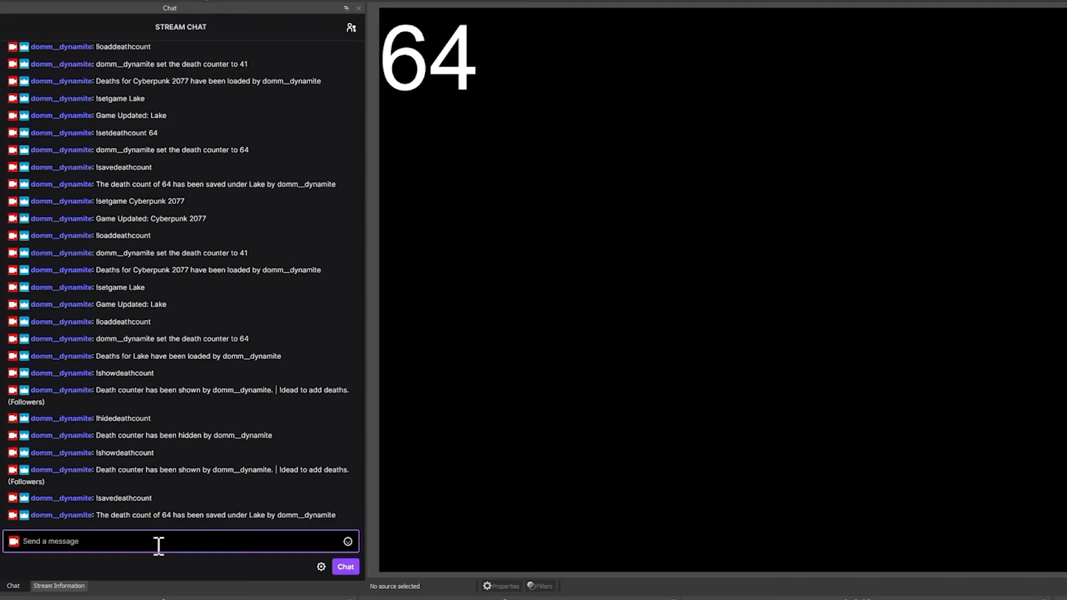
# Step: Switch to the Tutorial folder in File Explorer, open AvailableDeathCounters.txt to check its contents, and close it
pyautogui.hotkey('alt', 'Tab')
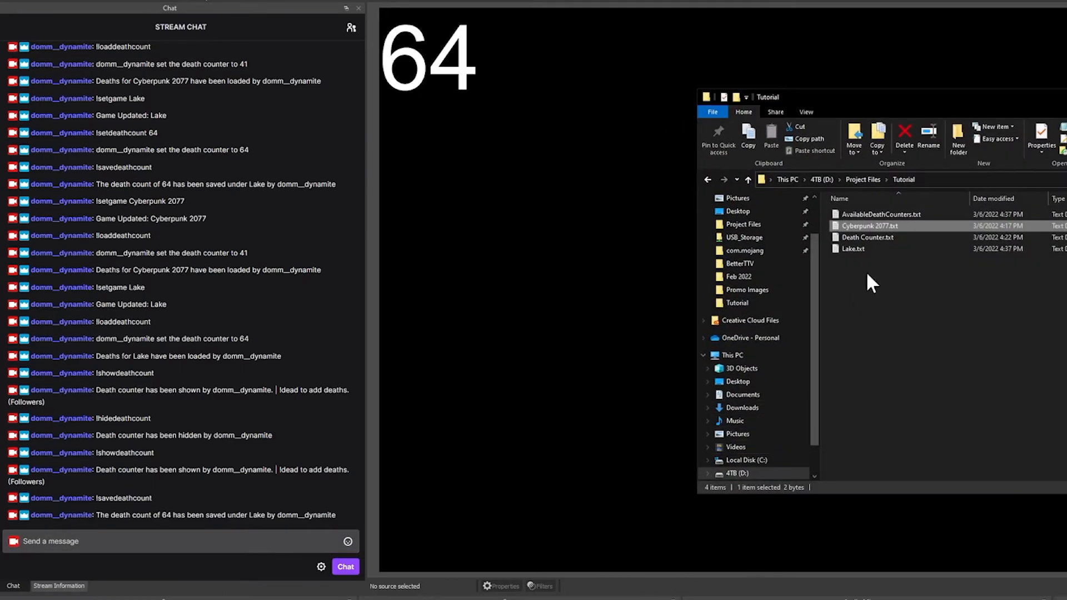
pyautogui.doubleClick(876, 214)
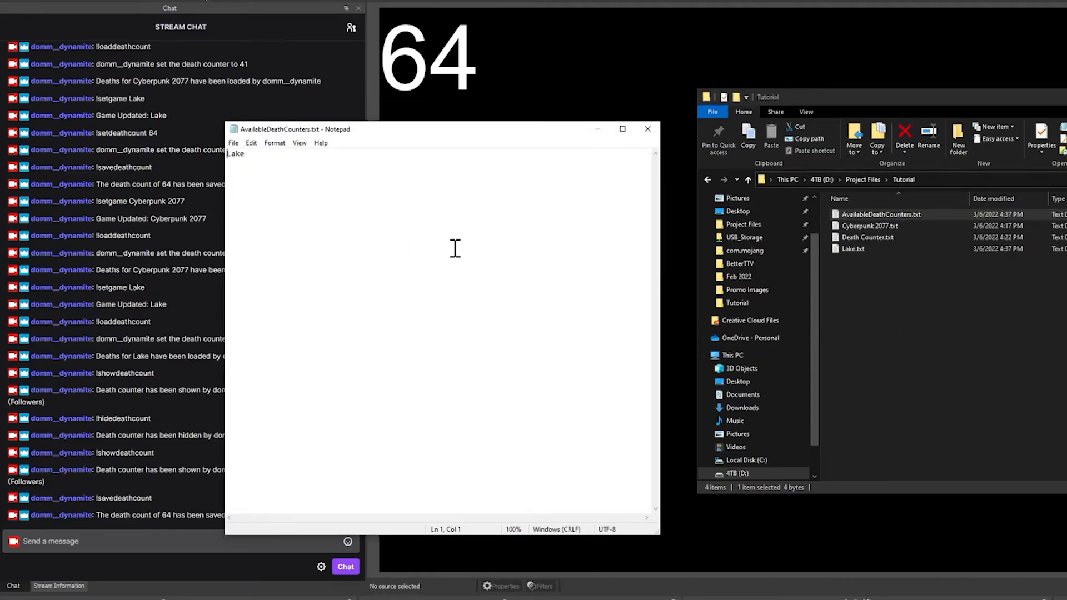
pyautogui.click(647, 130)
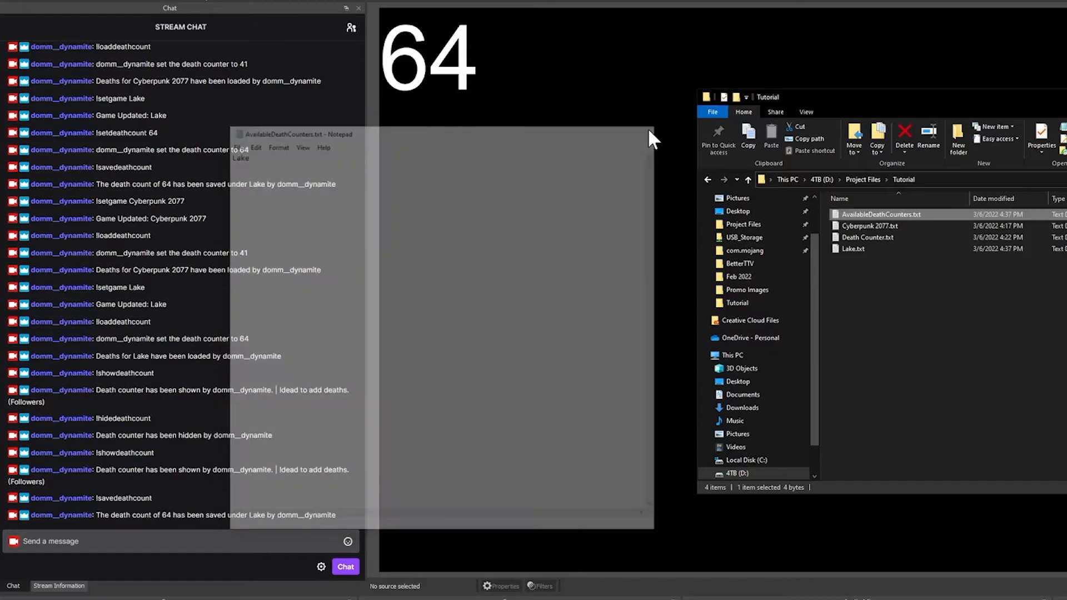
# Step: Return to the OBS stream chat and send "!setgame Cyberpunk 2077" to change the stream's game
pyautogui.click(192, 542)
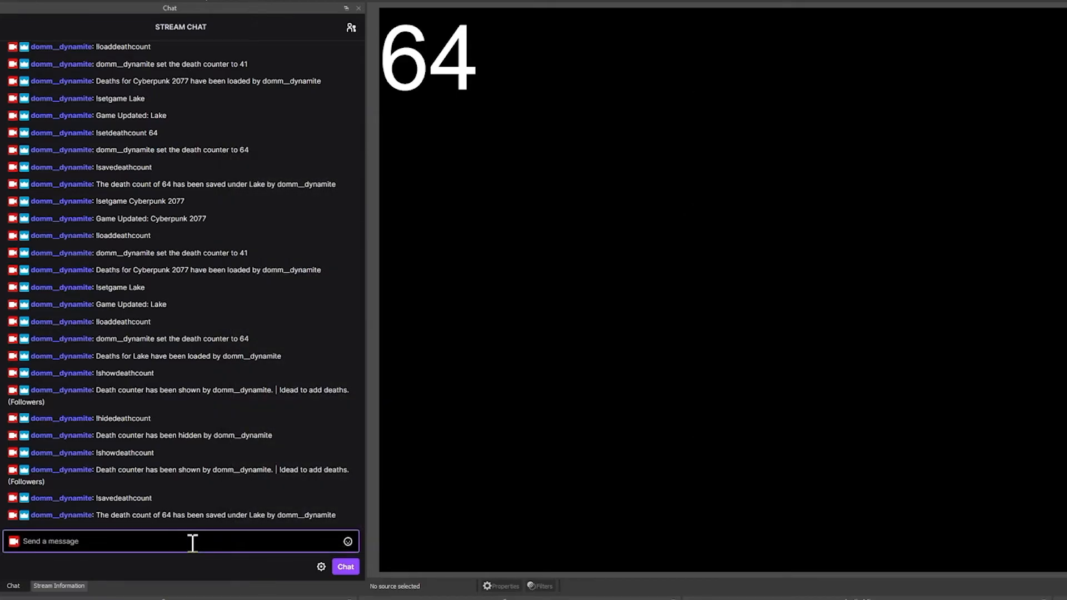
pyautogui.write('!setgame Cyberpunk 2077')
pyautogui.press('Return')
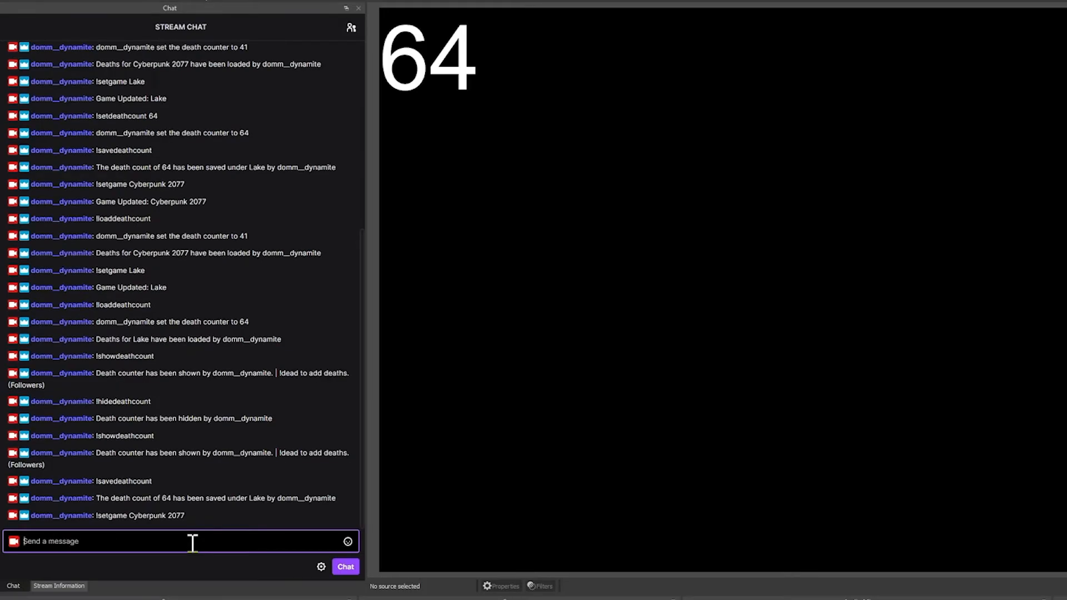
# Step: Send "!loaddeathcount" and then "!savedeathcount" in the stream chat to load and save the current game's death count
pyautogui.write('!loaddeathcount')
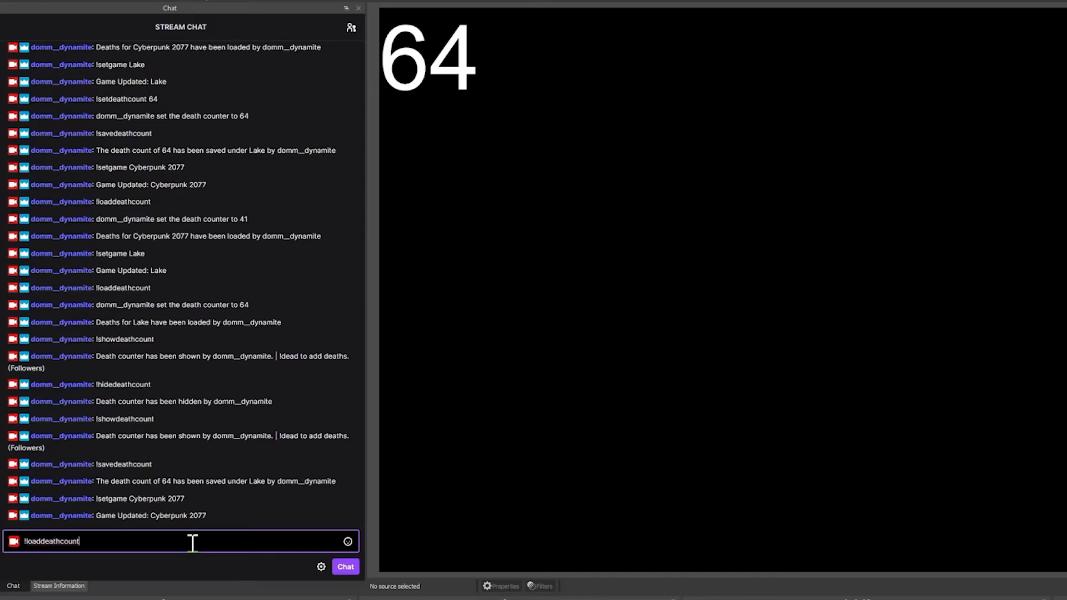
pyautogui.press('Return')
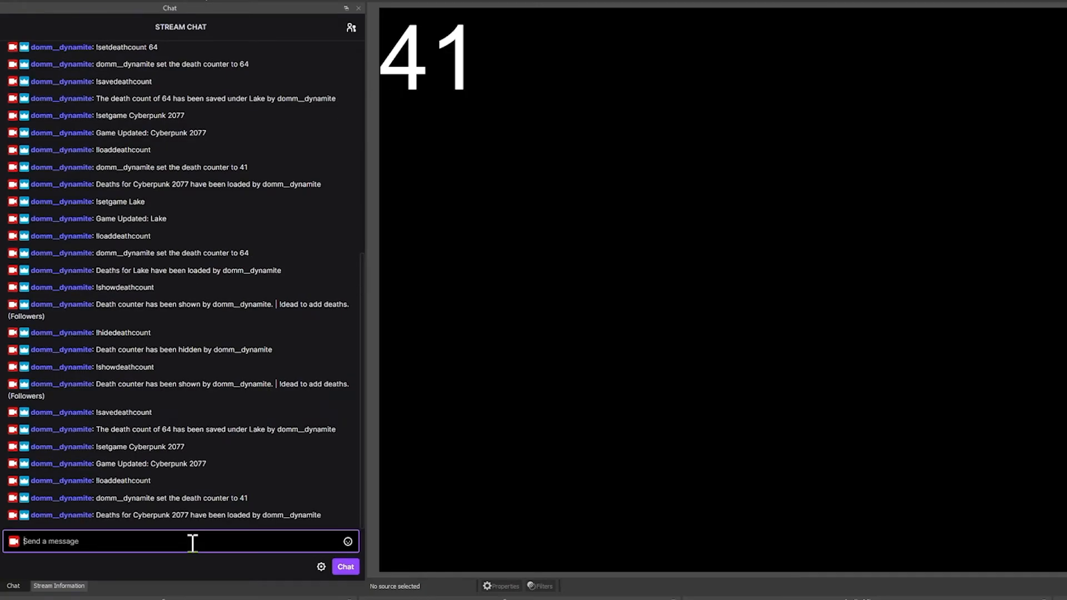
pyautogui.write('!savedeathcount')
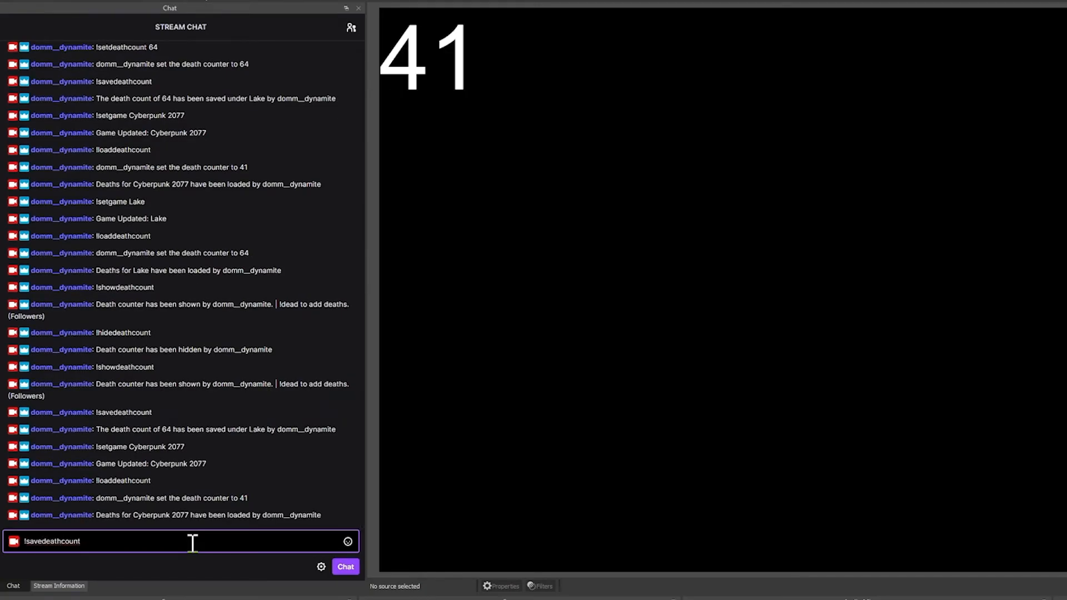
pyautogui.press('Return')
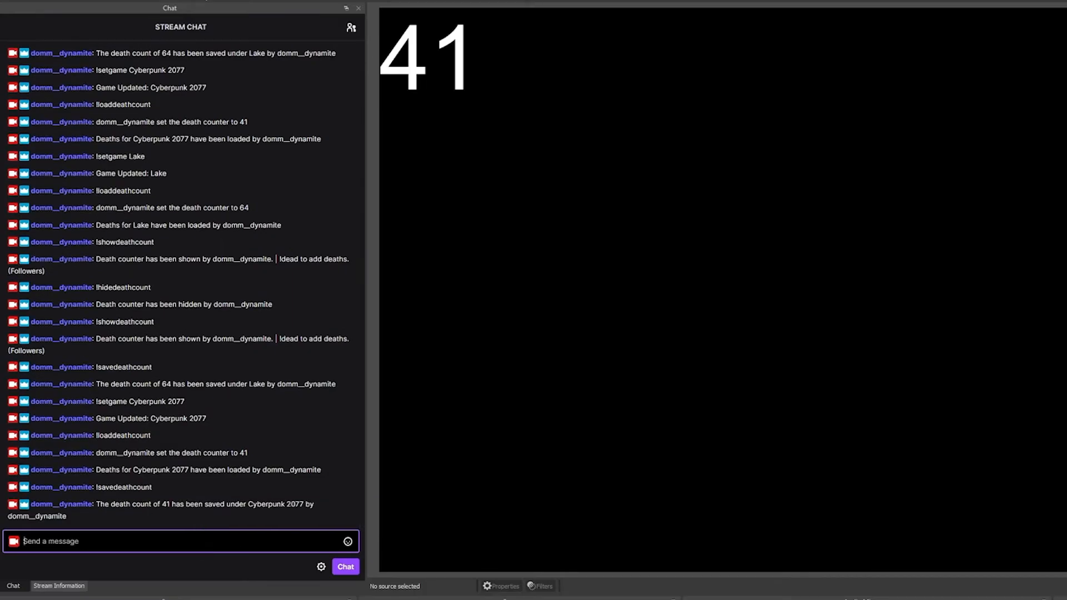
# Step: Switch to the Tutorial folder in File Explorer and open AvailableDeathCounters.txt to check its list of games
pyautogui.hotkey('alt', 'Tab')
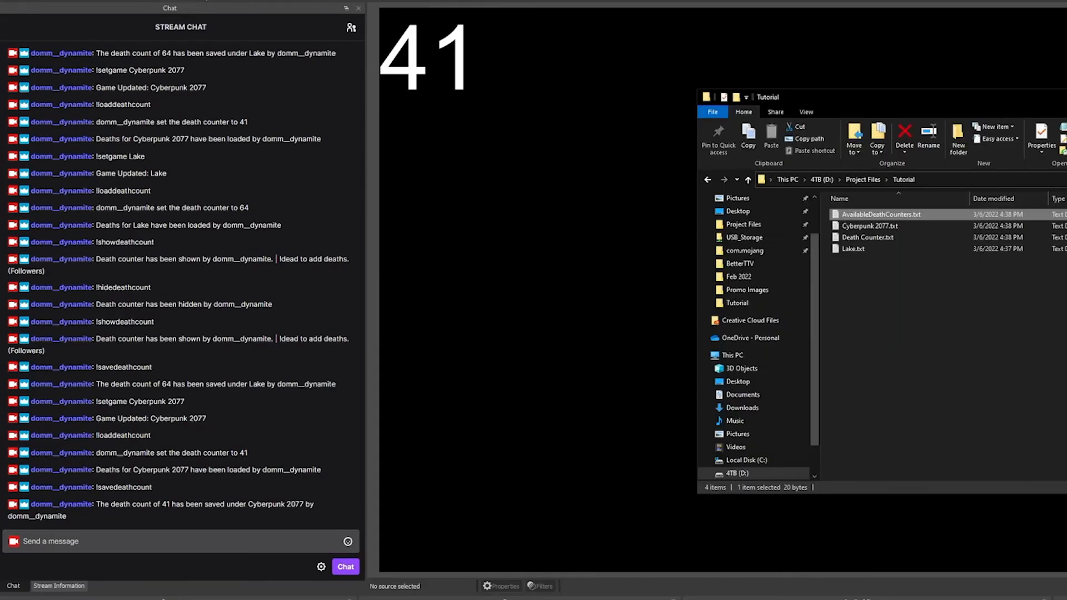
pyautogui.doubleClick(866, 213)
# Step: Switch to Mix It Up and start a new command for the Twitch Channel Stream Stop event
pyautogui.hotkey('alt', 'Tab')
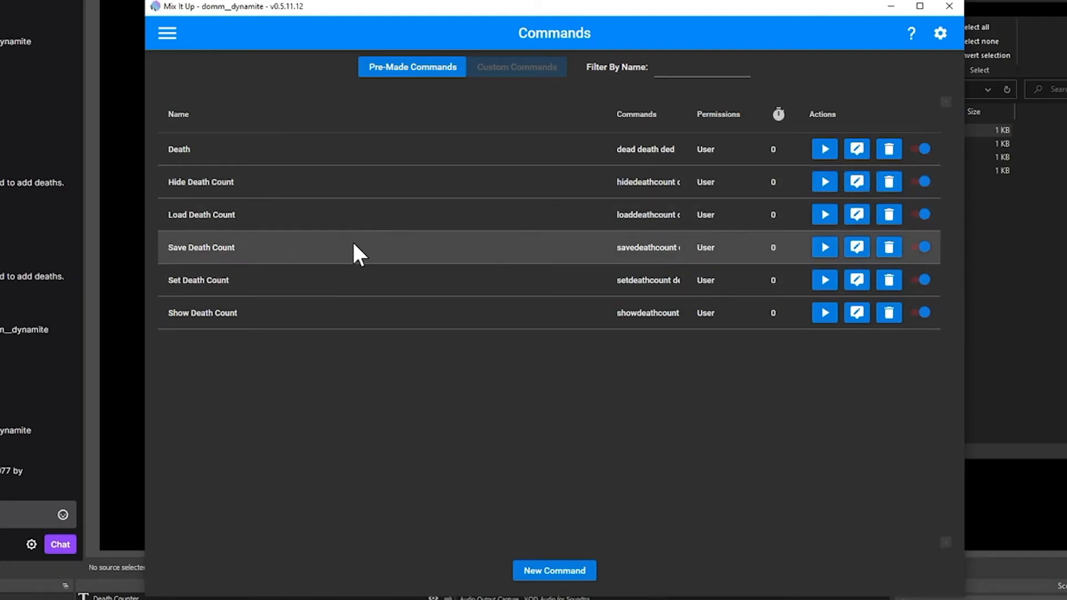
pyautogui.click(389, 215)
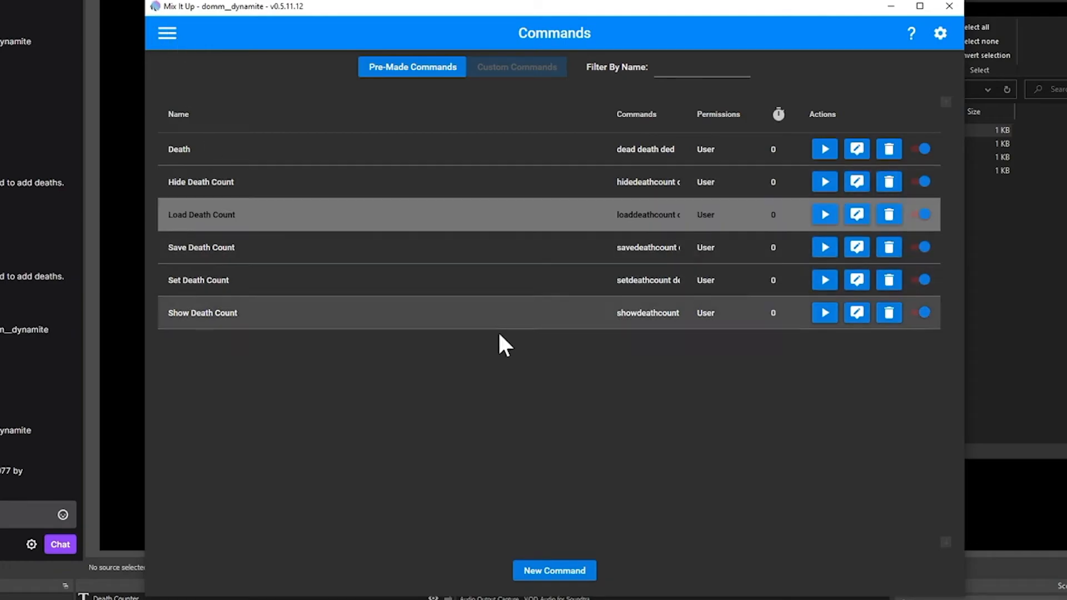
pyautogui.click(466, 248)
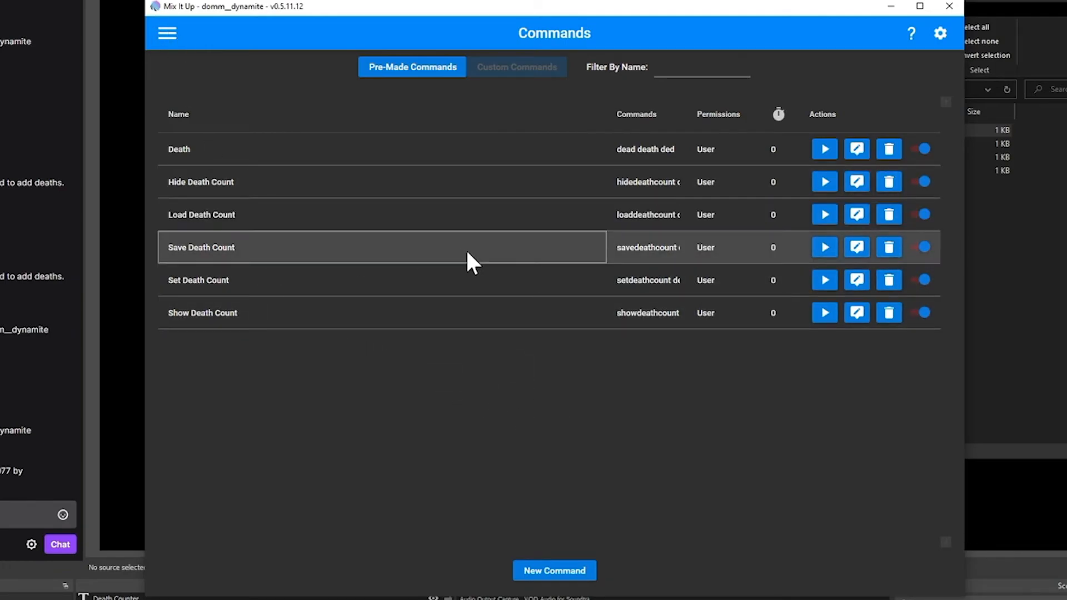
pyautogui.click(166, 34)
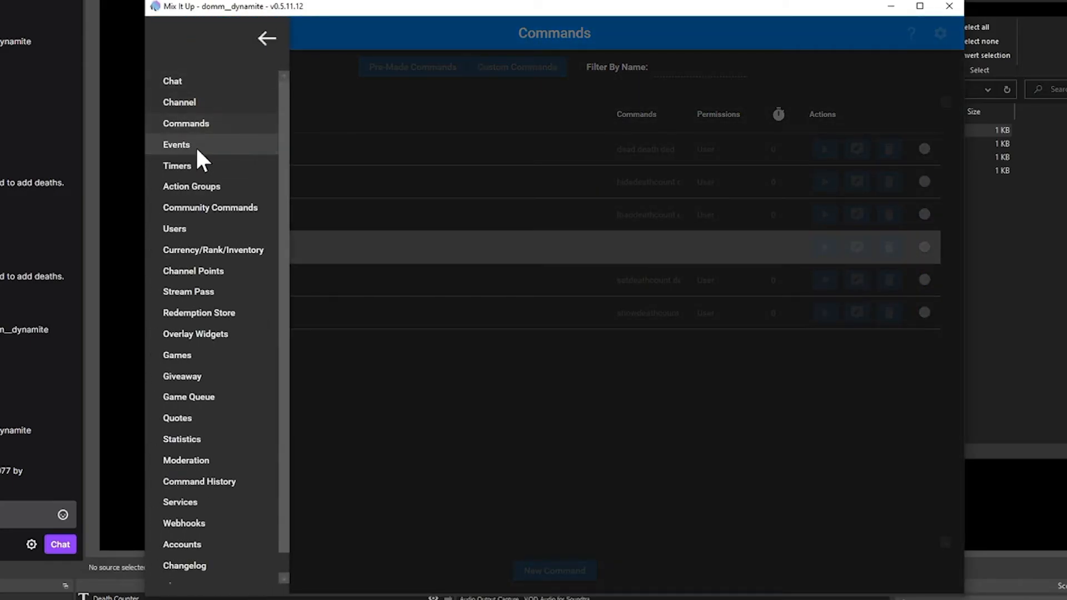
pyautogui.click(177, 146)
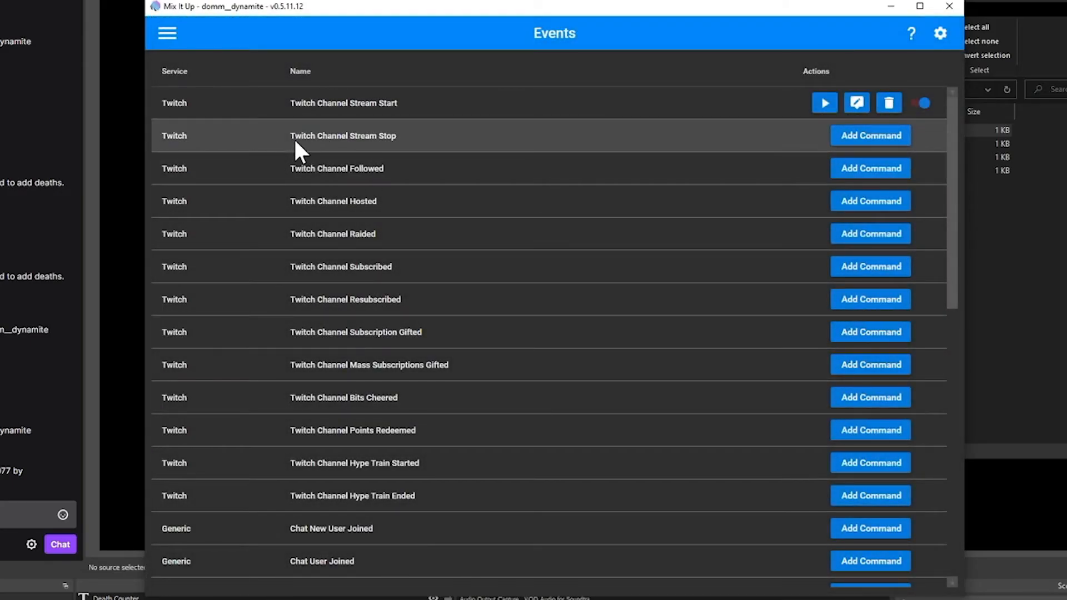
pyautogui.click(853, 138)
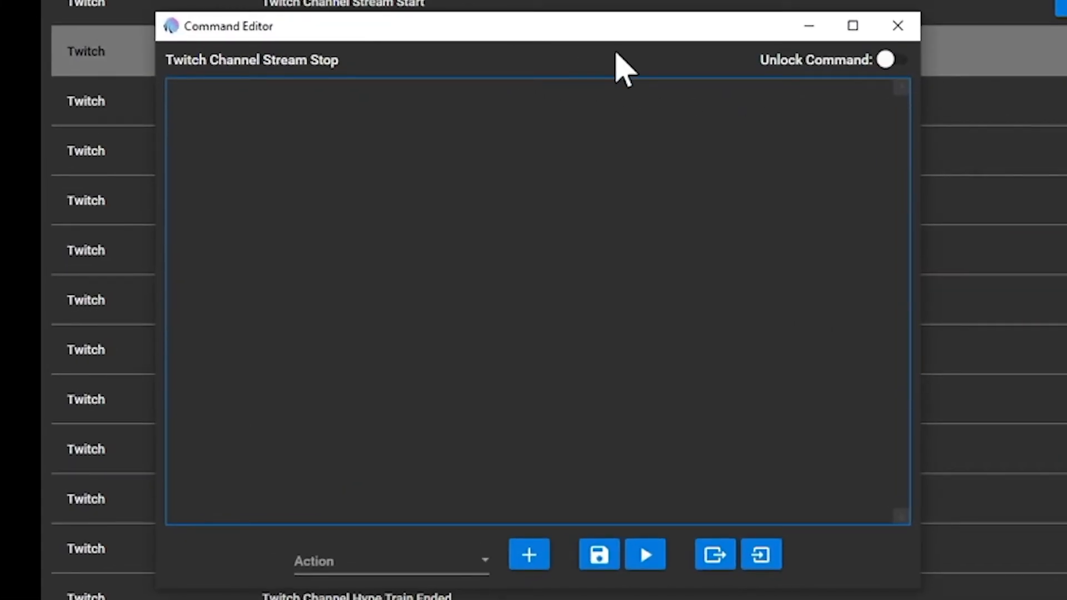
# Step: Add a File (Read & Write) action to the Twitch Channel Stream Stop command
pyautogui.click(462, 576)
pyautogui.scroll(-5, 460, 385)
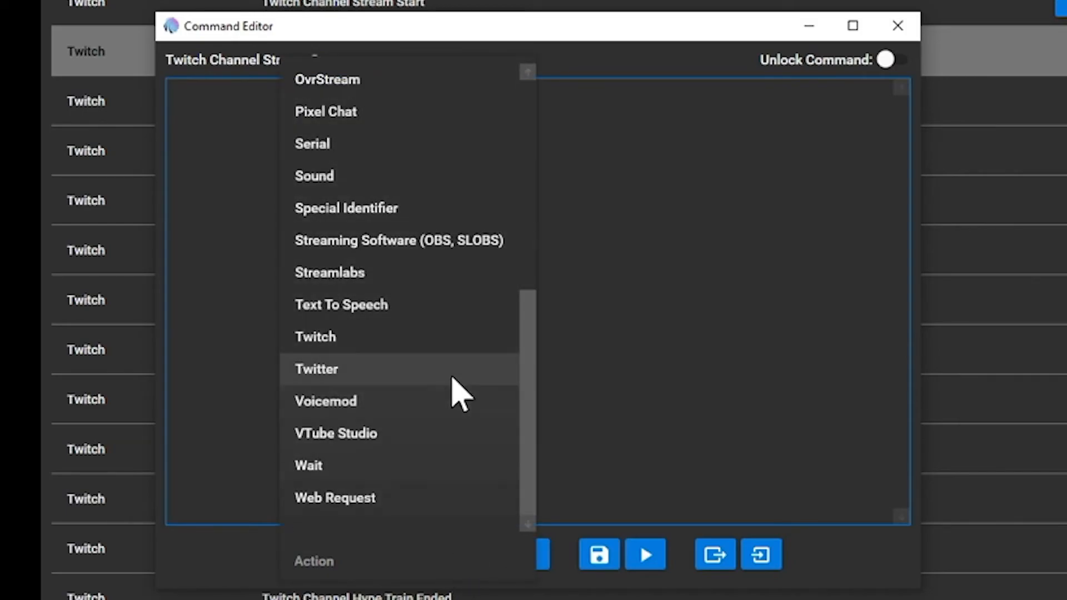
pyautogui.click(564, 486)
pyautogui.click(478, 572)
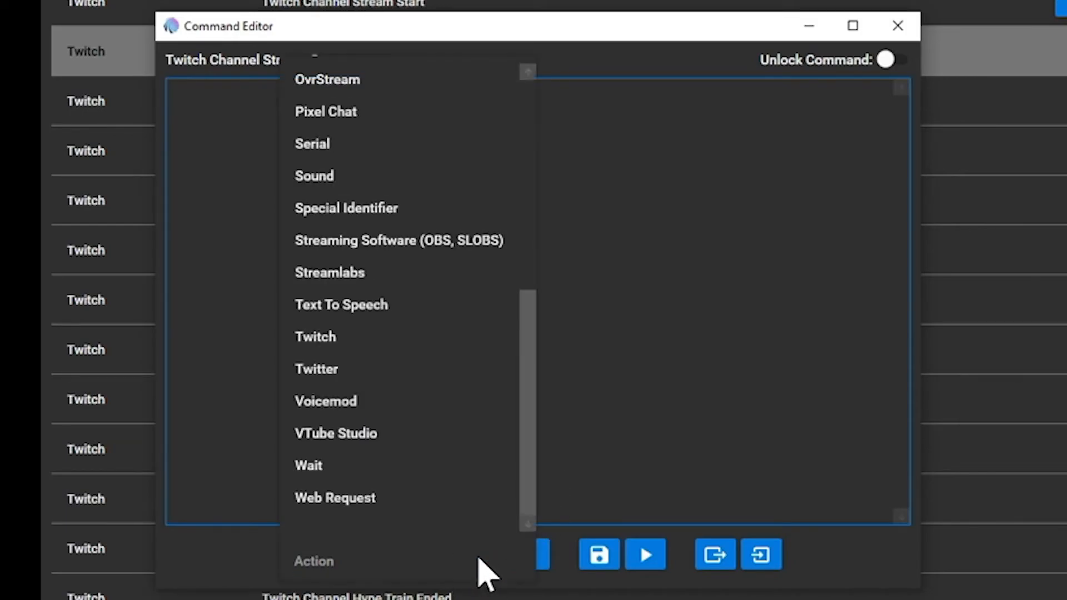
pyautogui.scroll(5, 389, 469)
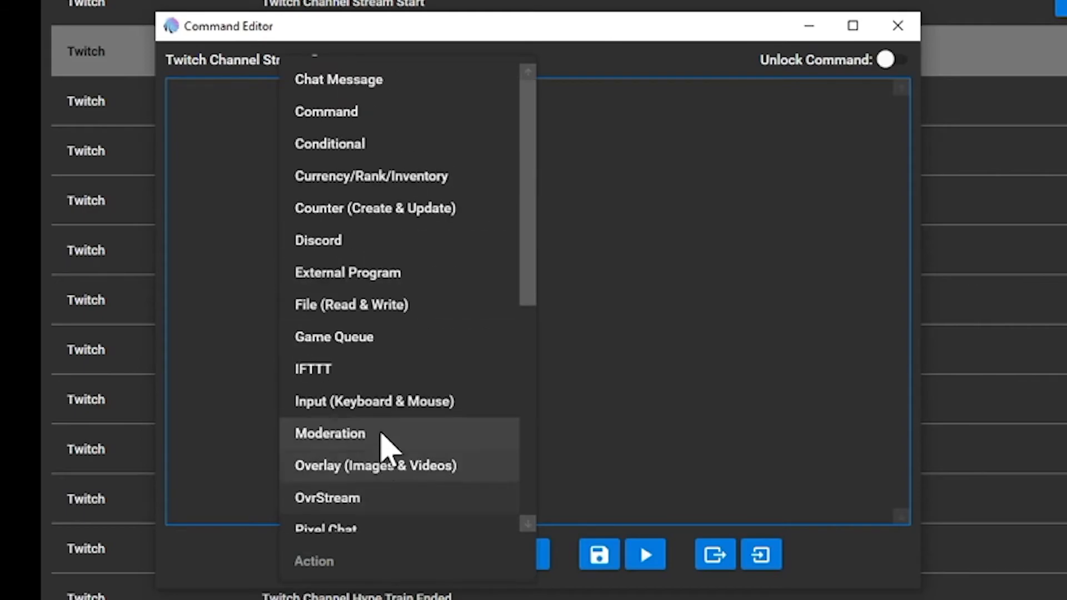
pyautogui.scroll(-3, 389, 389)
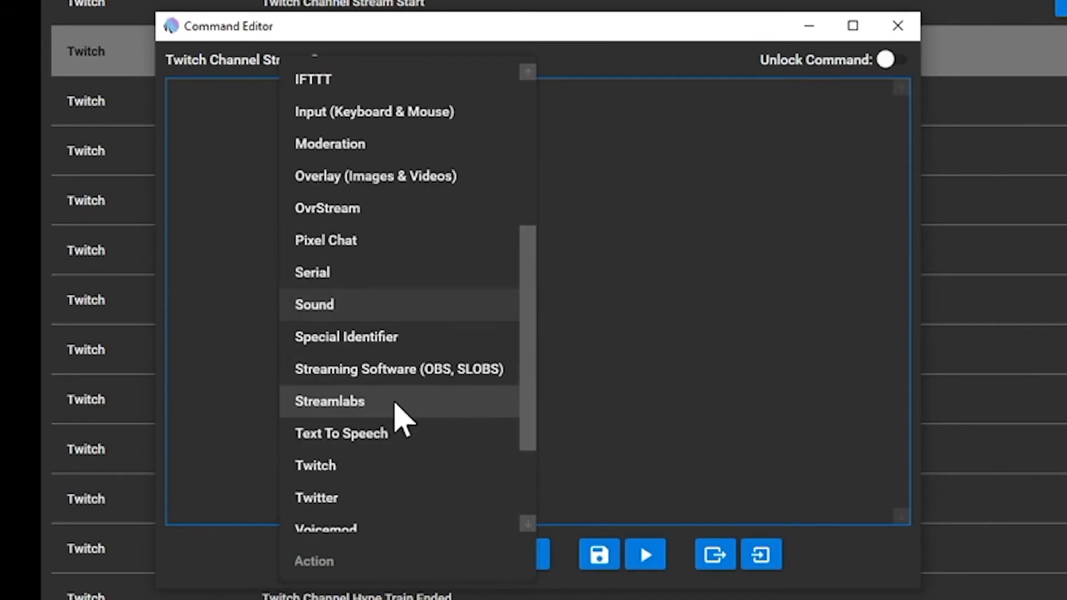
pyautogui.scroll(-2, 397, 418)
pyautogui.scroll(5, 398, 416)
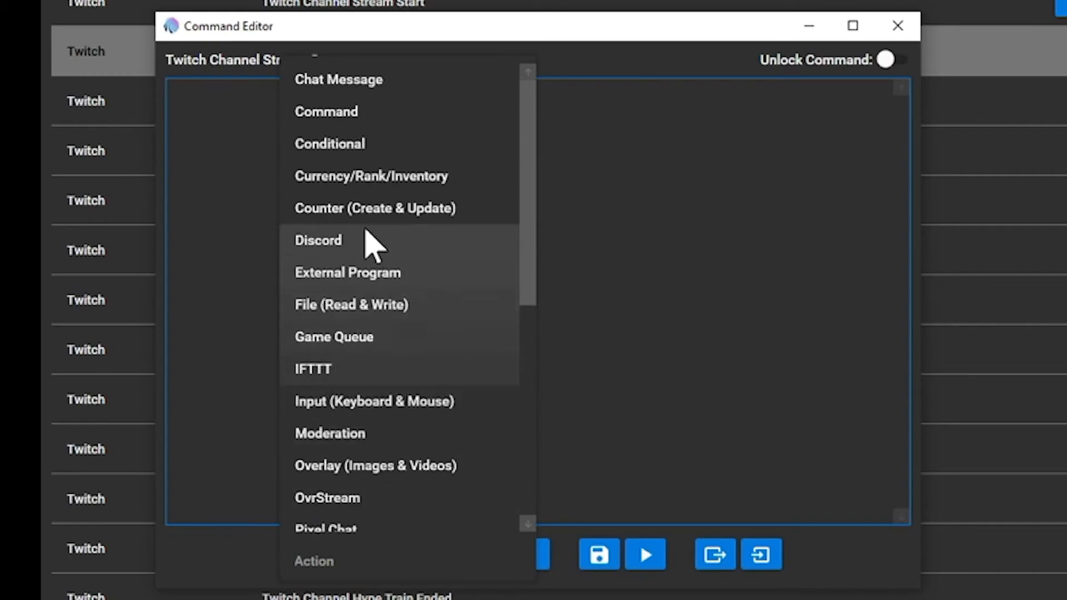
pyautogui.click(366, 310)
pyautogui.click(520, 557)
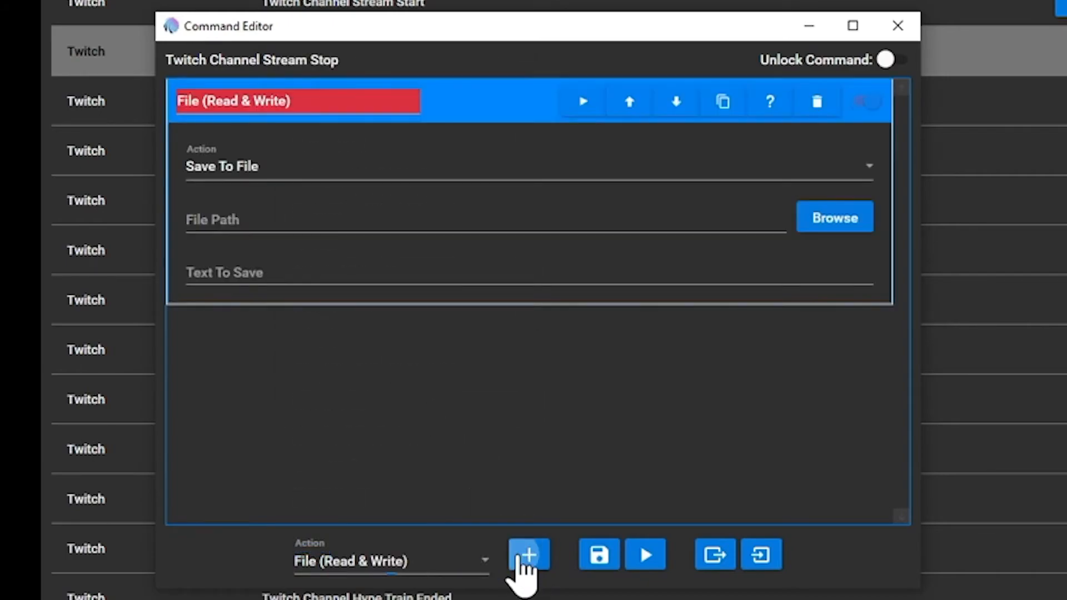
# Step: Set the file action to Read From File using AvailableDeathCounters.txt with the special identifier "trackedgames", and collapse it
pyautogui.click(251, 174)
pyautogui.click(303, 232)
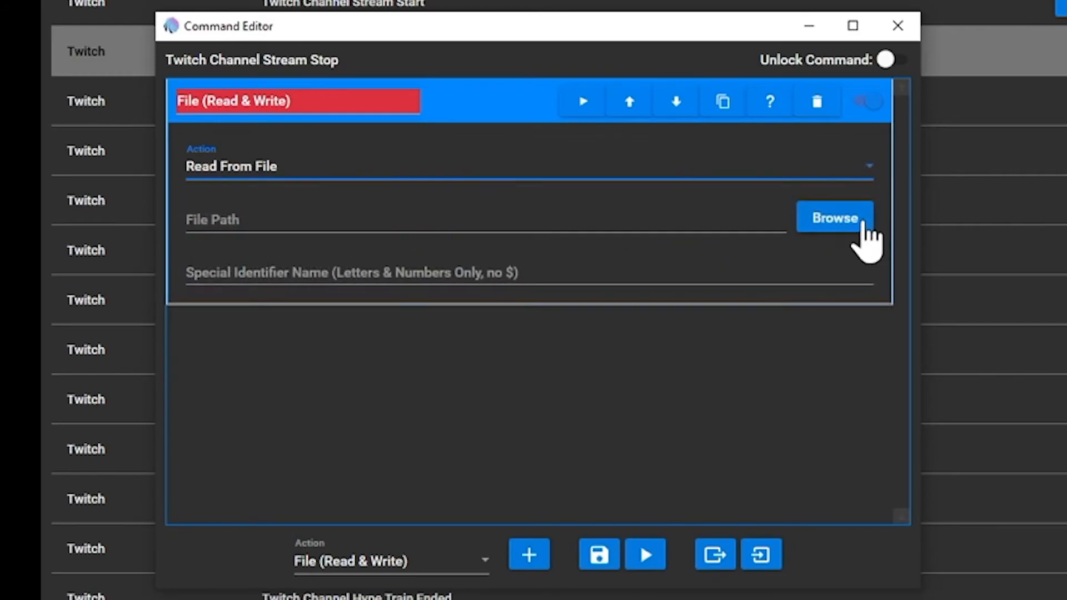
pyautogui.click(830, 222)
pyautogui.click(428, 188)
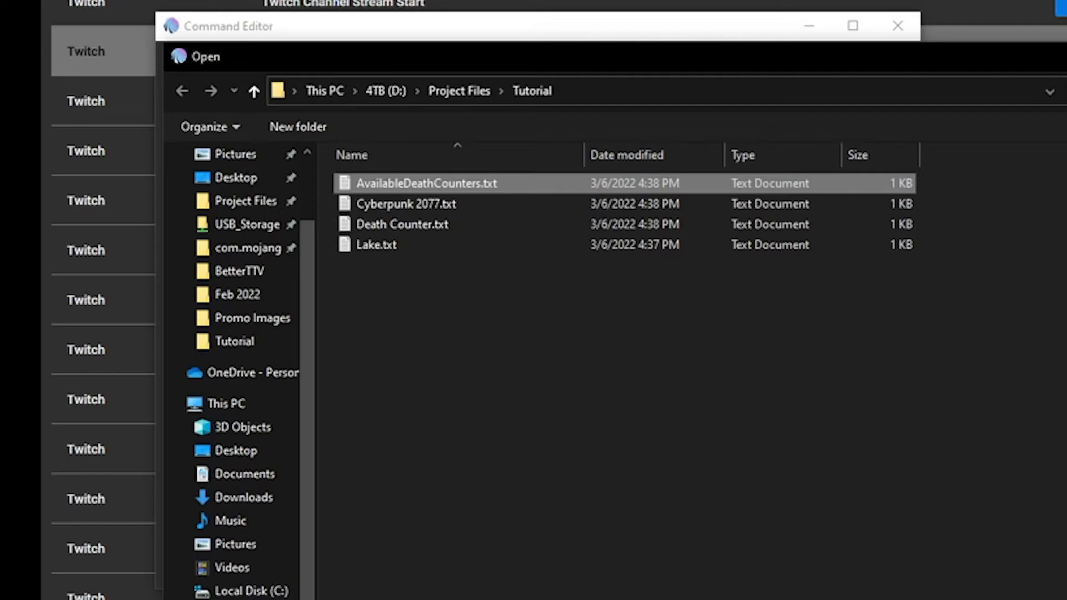
pyautogui.press('Return')
pyautogui.click(353, 272)
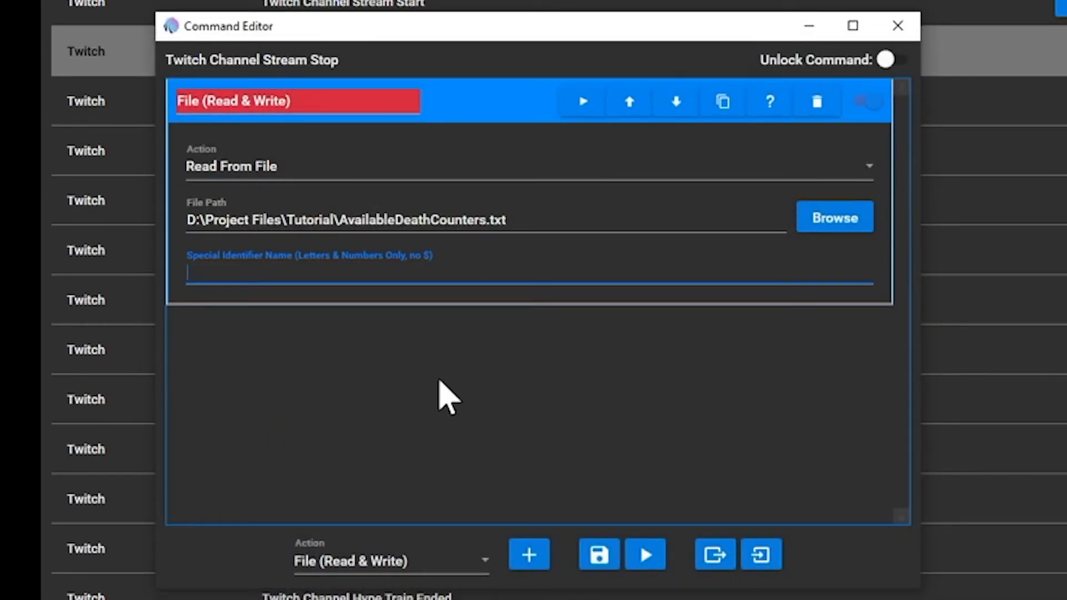
pyautogui.write('trackedgames')
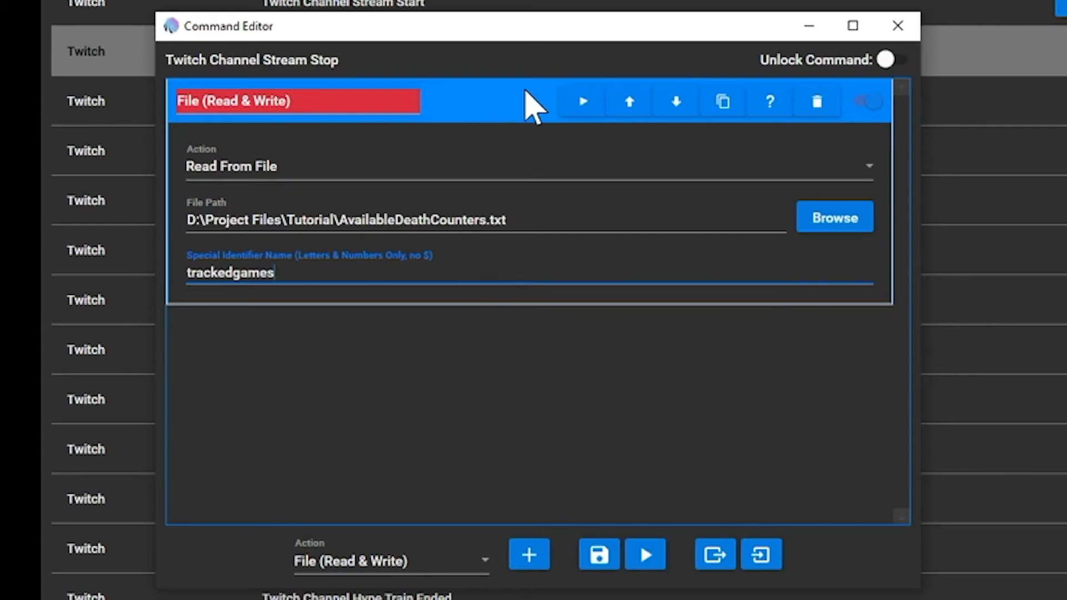
pyautogui.click(529, 111)
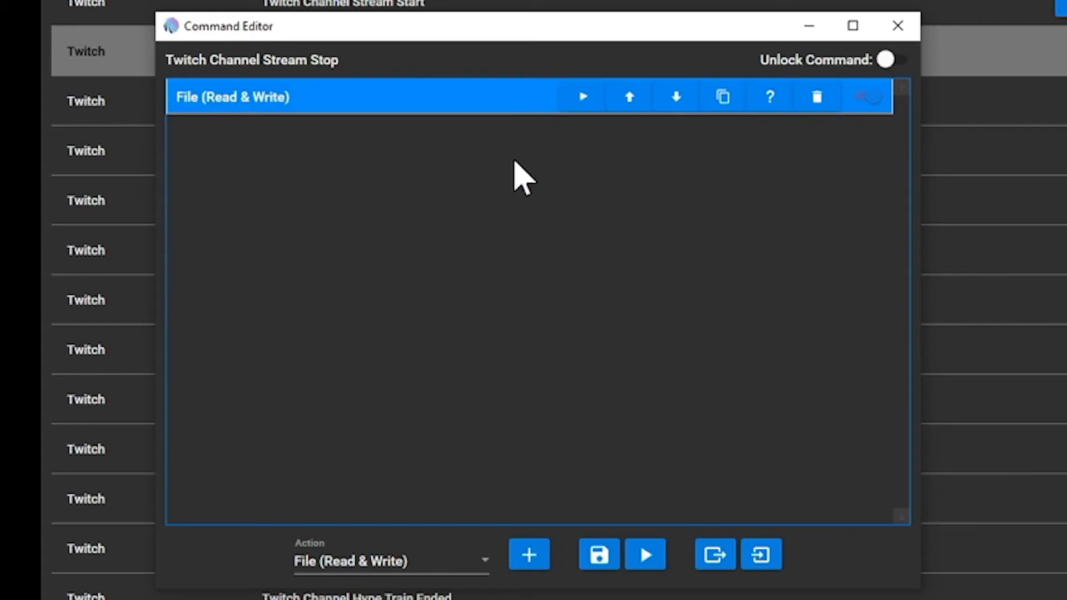
# Step: Add a Conditional action below the file action in the Stream Stop command
pyautogui.click(470, 558)
pyautogui.scroll(5, 396, 334)
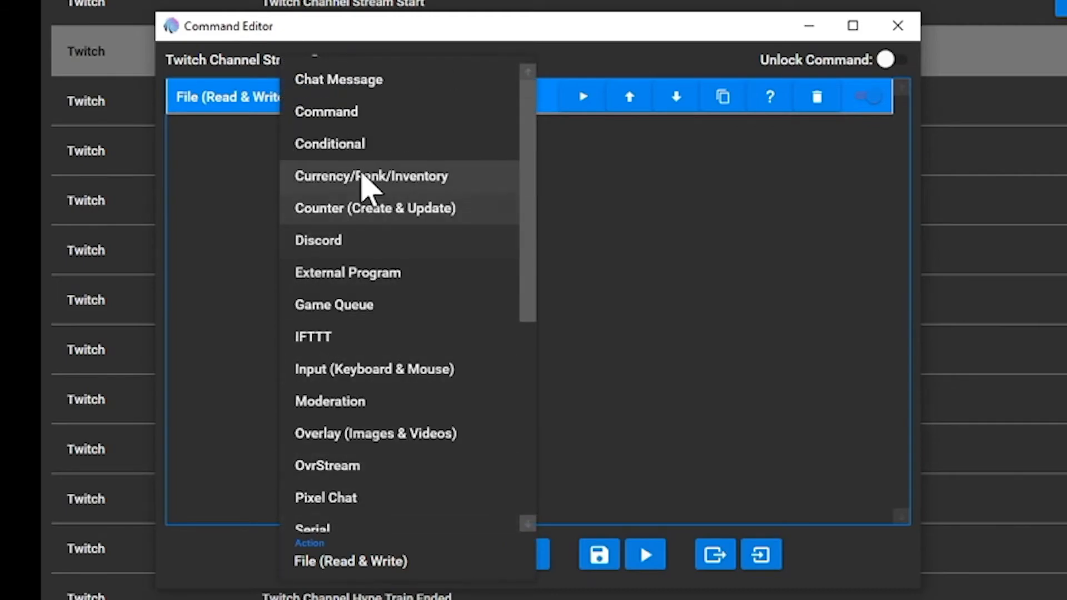
pyautogui.click(330, 143)
pyautogui.click(529, 554)
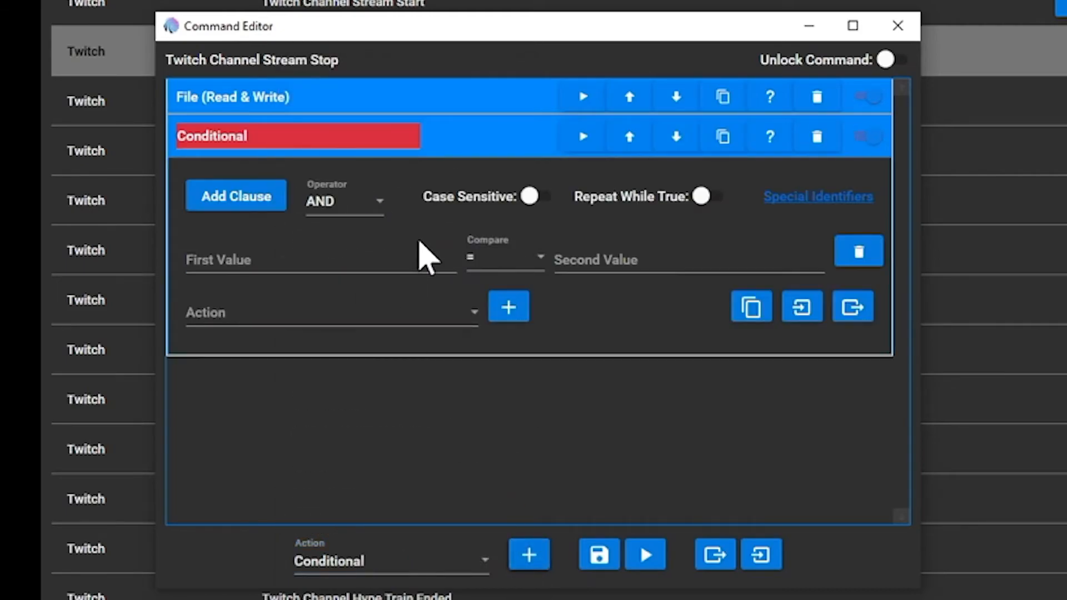
# Step: Set the conditional's clause to check that $trackedgames Contains $streamgame
pyautogui.click(383, 264)
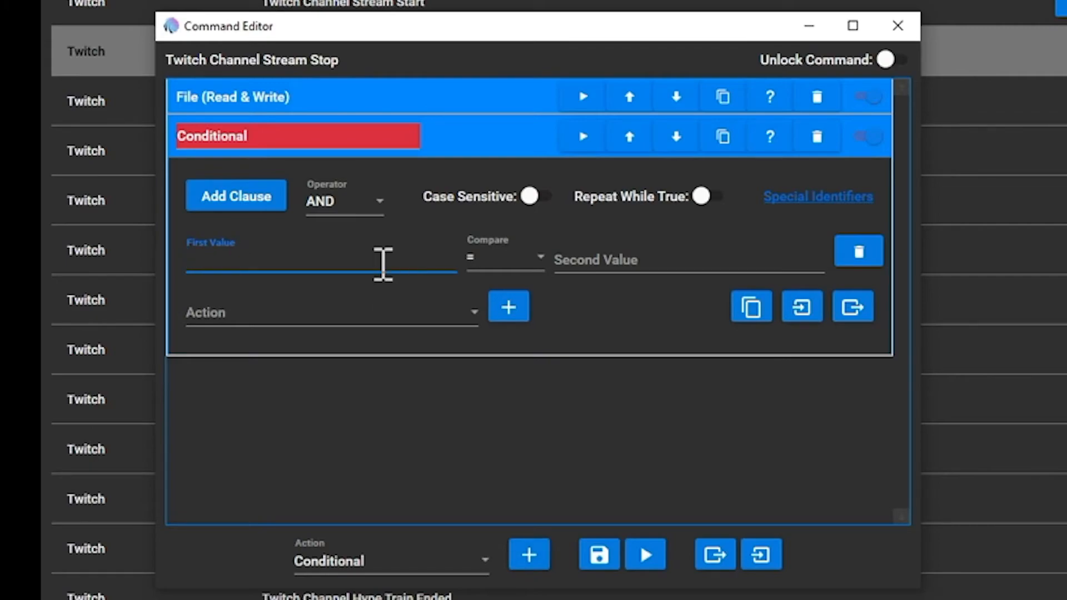
pyautogui.write('$trackedgame')
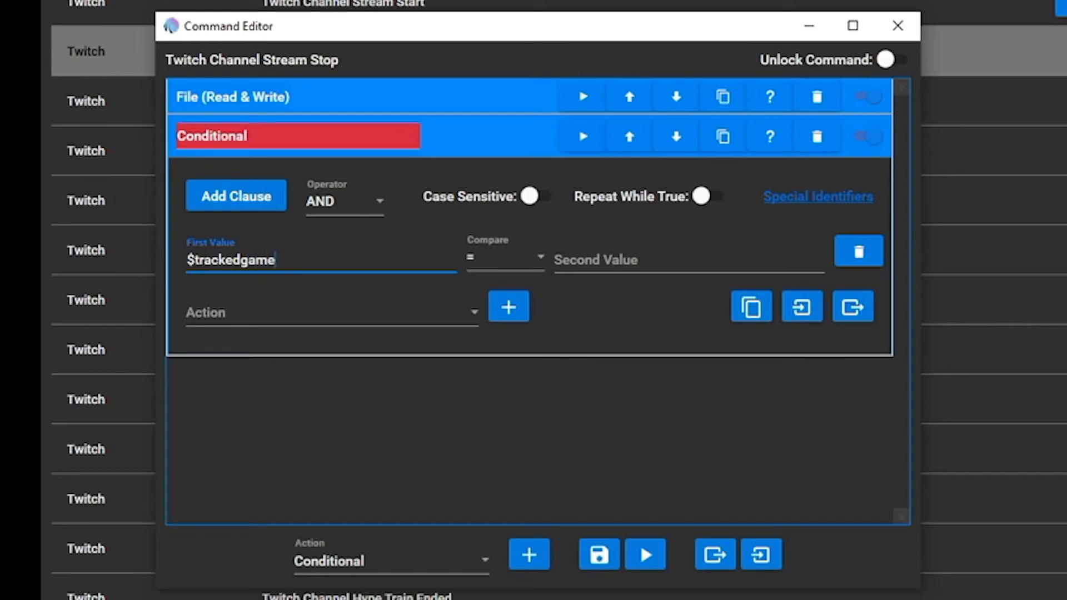
pyautogui.click(462, 99)
pyautogui.click(472, 99)
pyautogui.click(322, 261)
pyautogui.write('s')
pyautogui.click(516, 272)
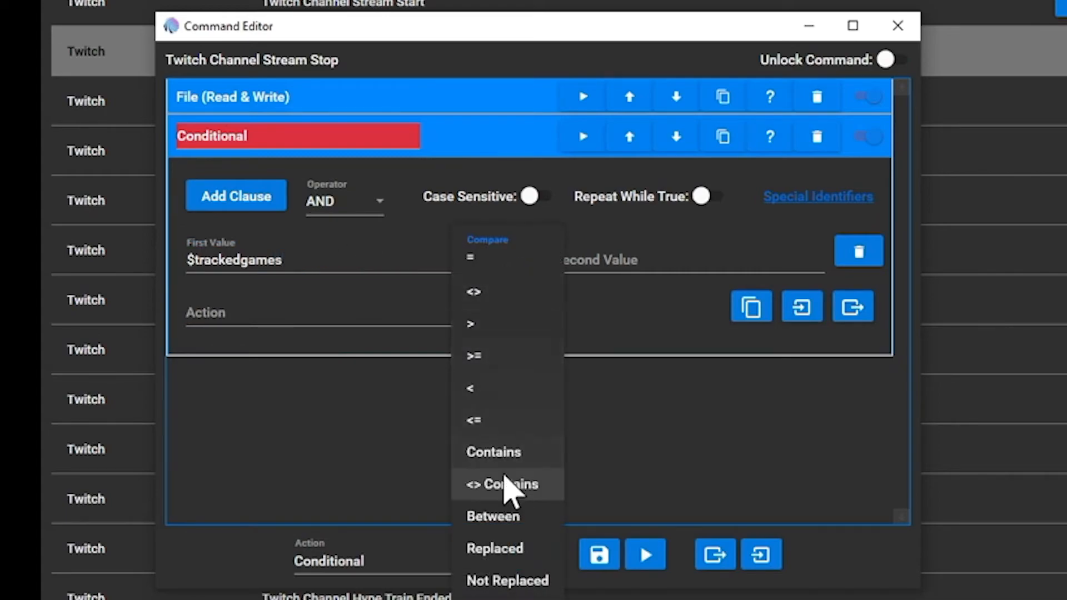
pyautogui.click(479, 450)
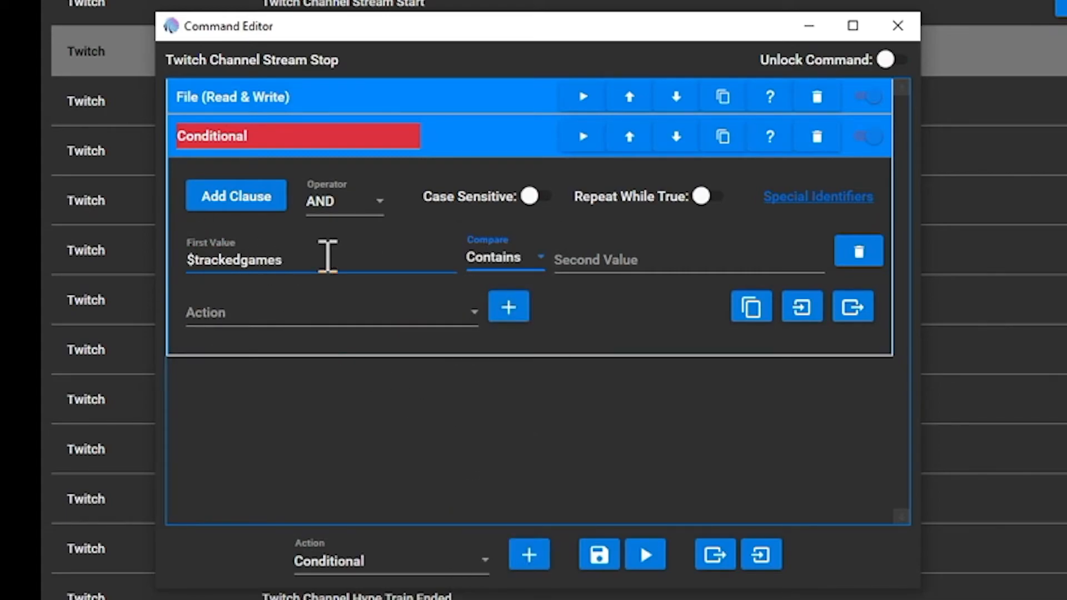
pyautogui.click(703, 267)
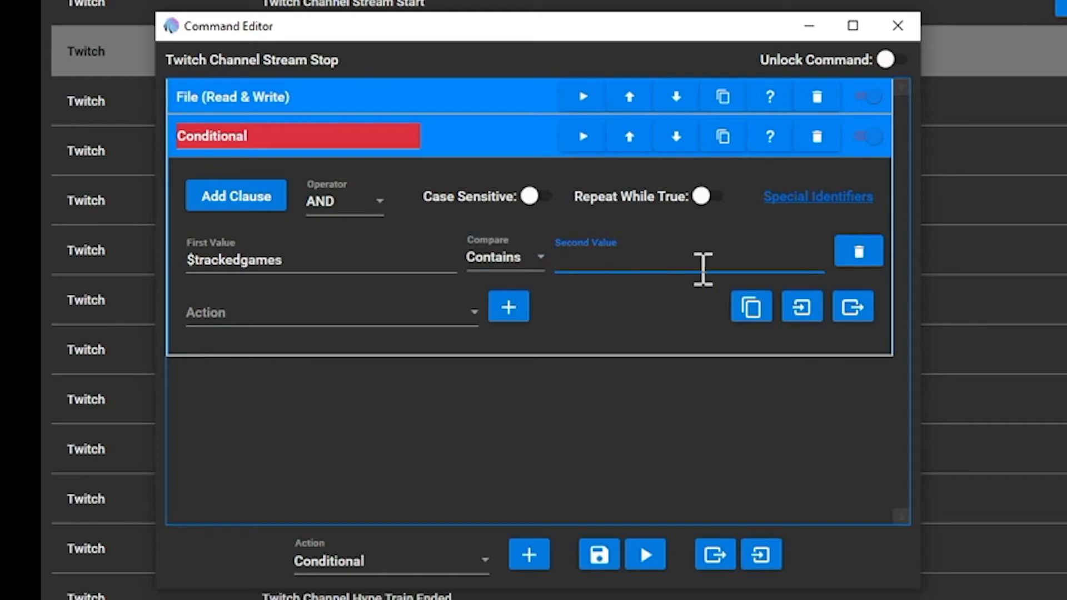
pyautogui.write('$streamgame')
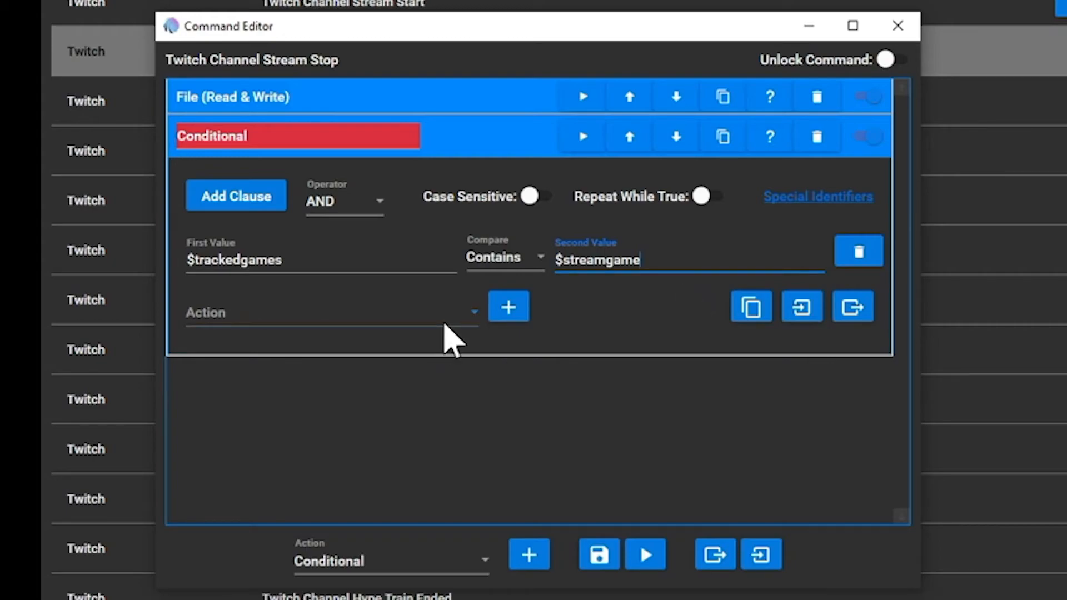
# Step: Add a Command action inside the conditional
pyautogui.click(364, 314)
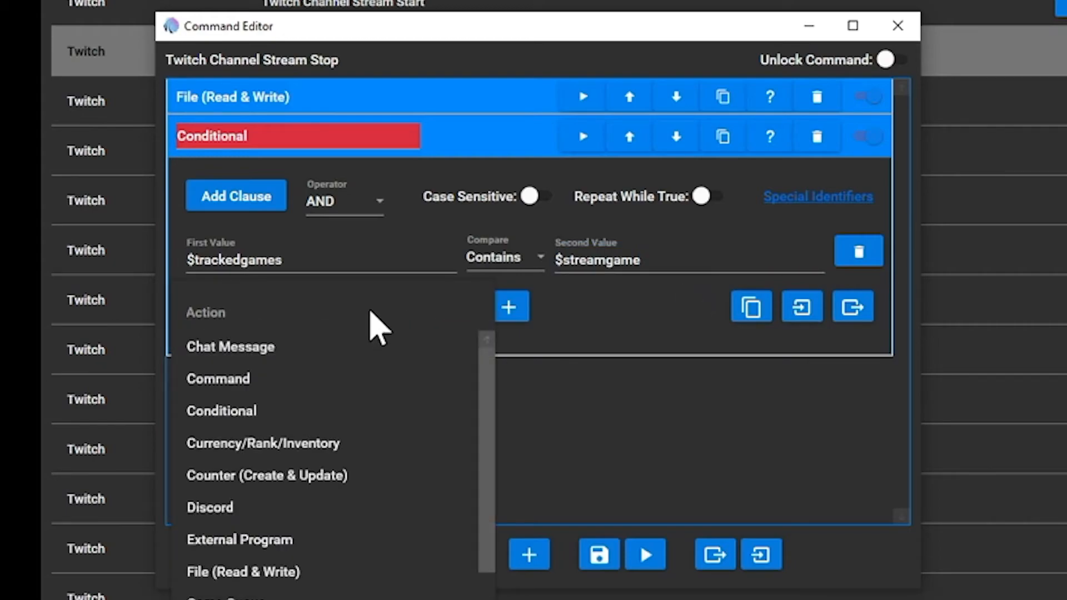
pyautogui.click(250, 380)
pyautogui.click(496, 315)
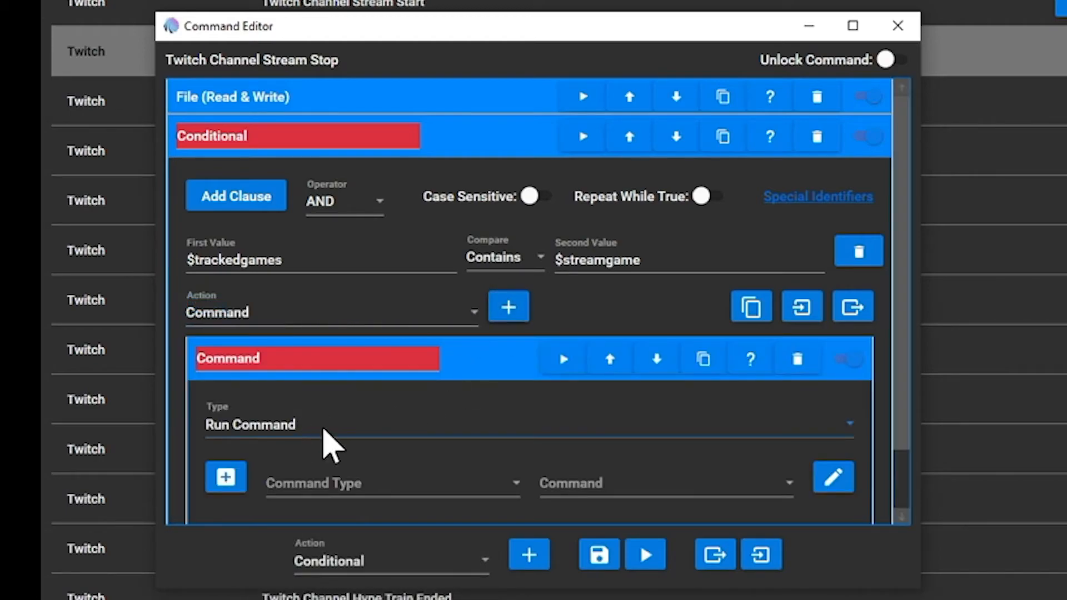
# Step: Set the conditional's Command action to run the Chat command "Save Death Count", and collapse it
pyautogui.scroll(-3, 373, 472)
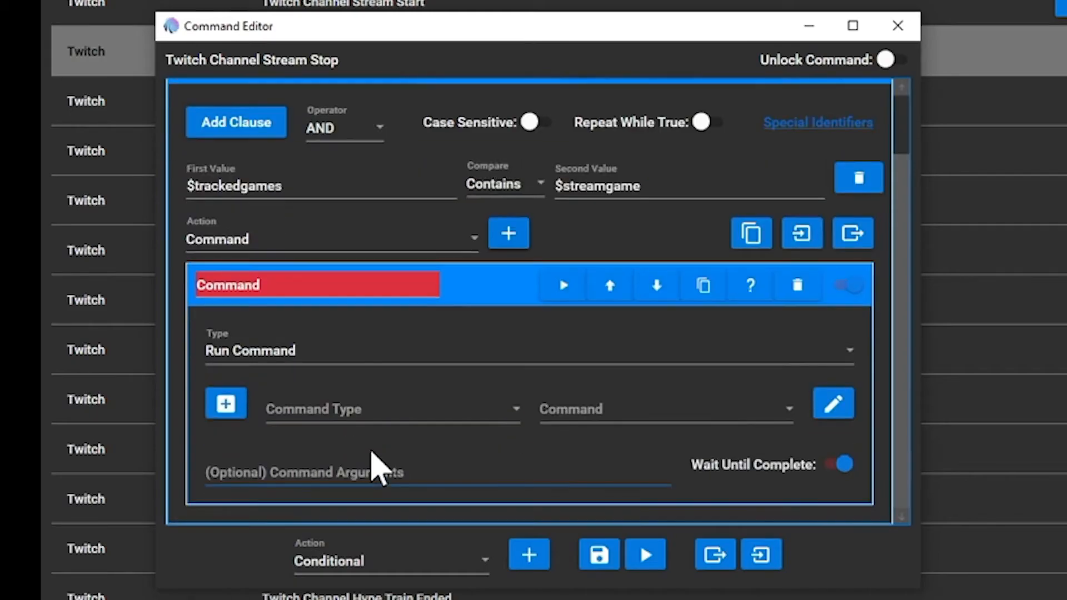
pyautogui.click(392, 414)
pyautogui.click(376, 443)
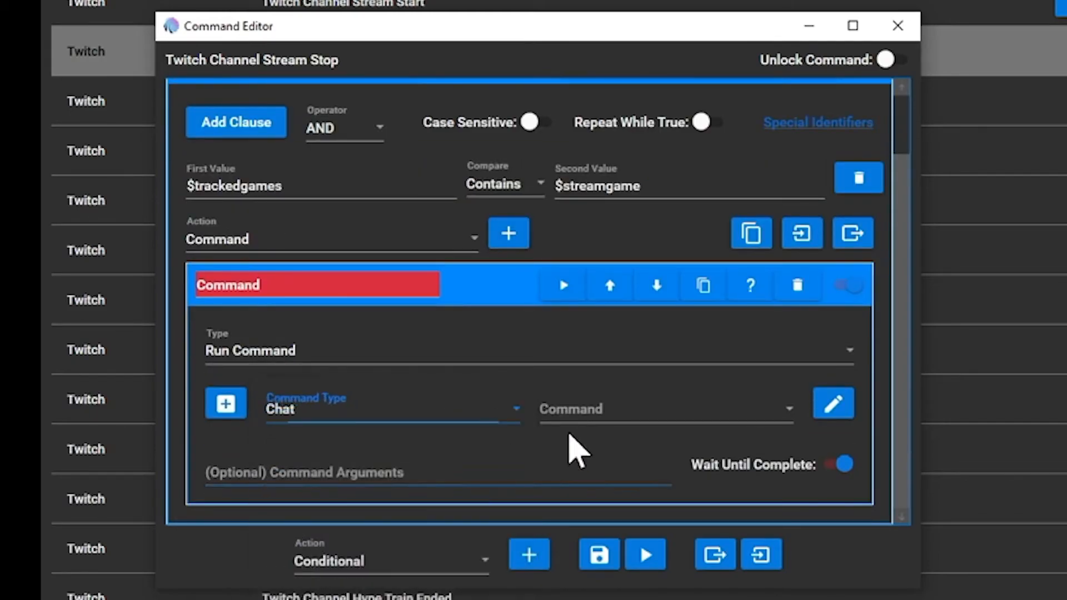
pyautogui.click(592, 425)
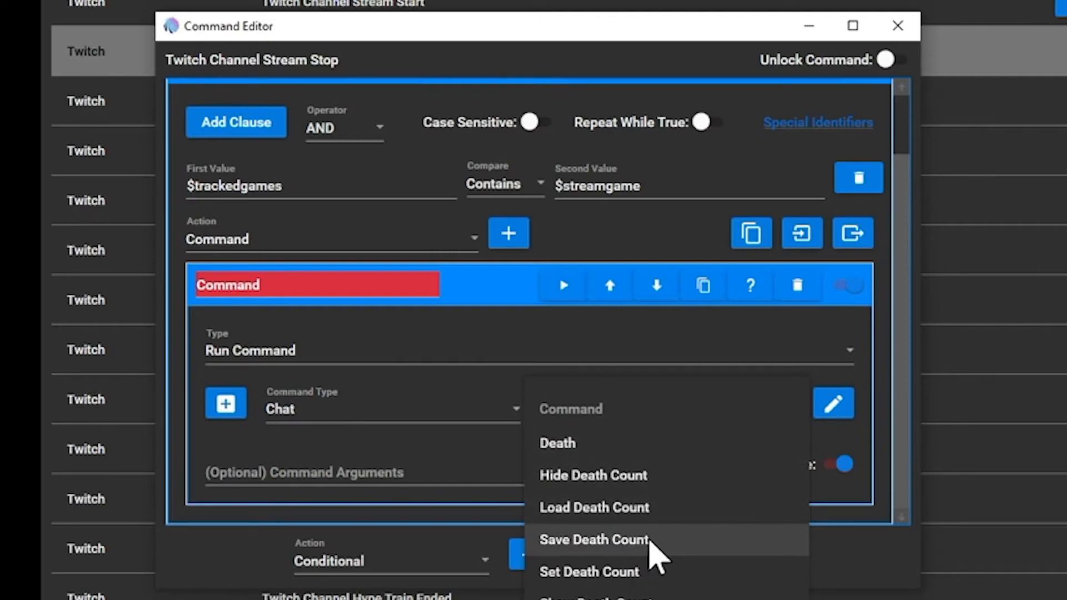
pyautogui.click(656, 542)
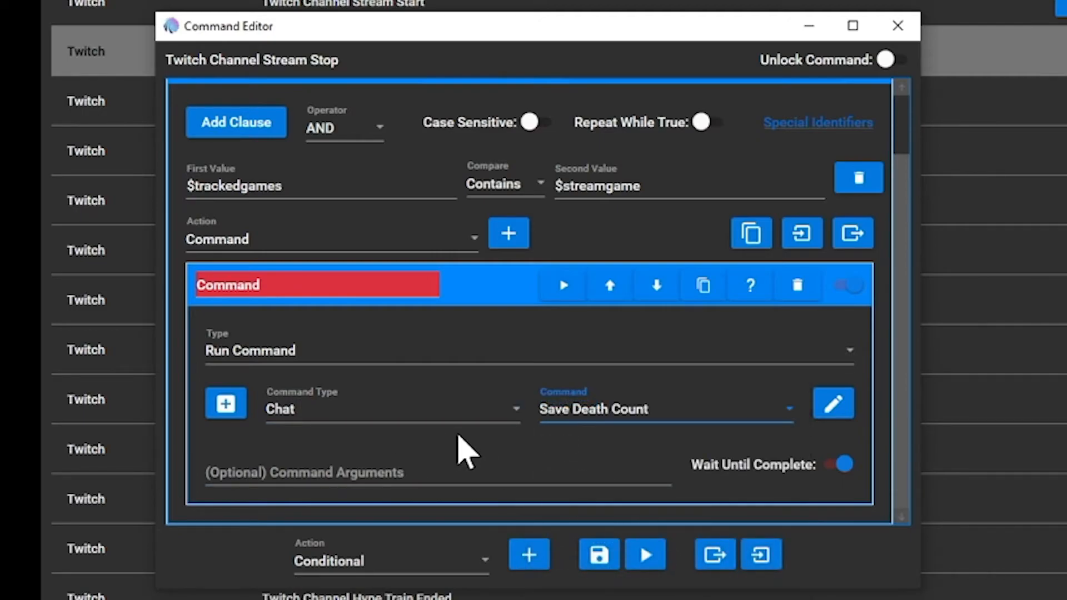
pyautogui.click(492, 297)
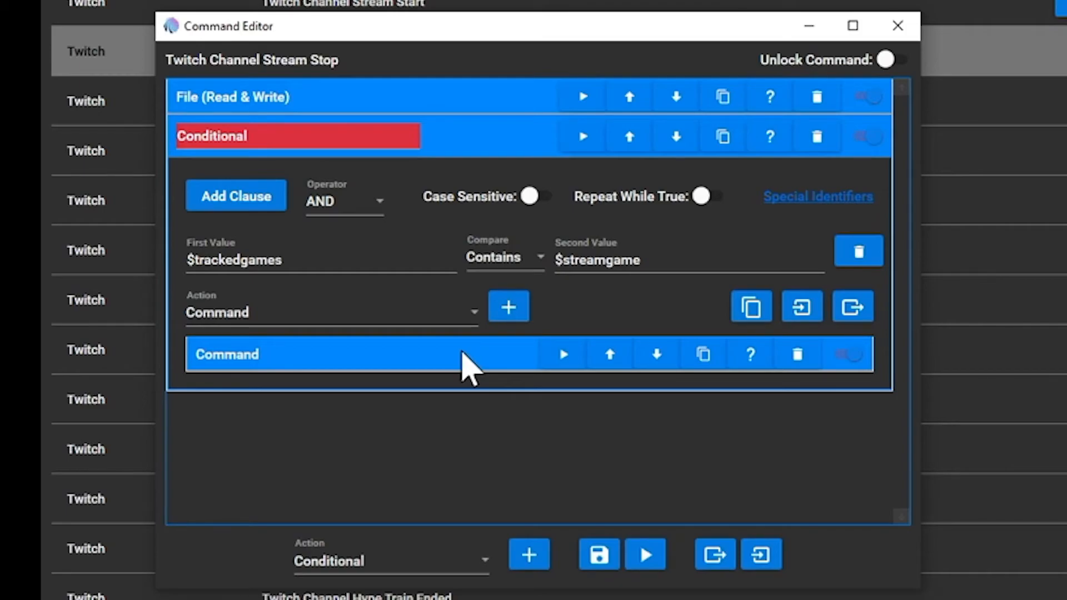
# Step: Add a second Command action inside the conditional that runs the Chat command "Hide Death Count", and collapse it
pyautogui.click(500, 308)
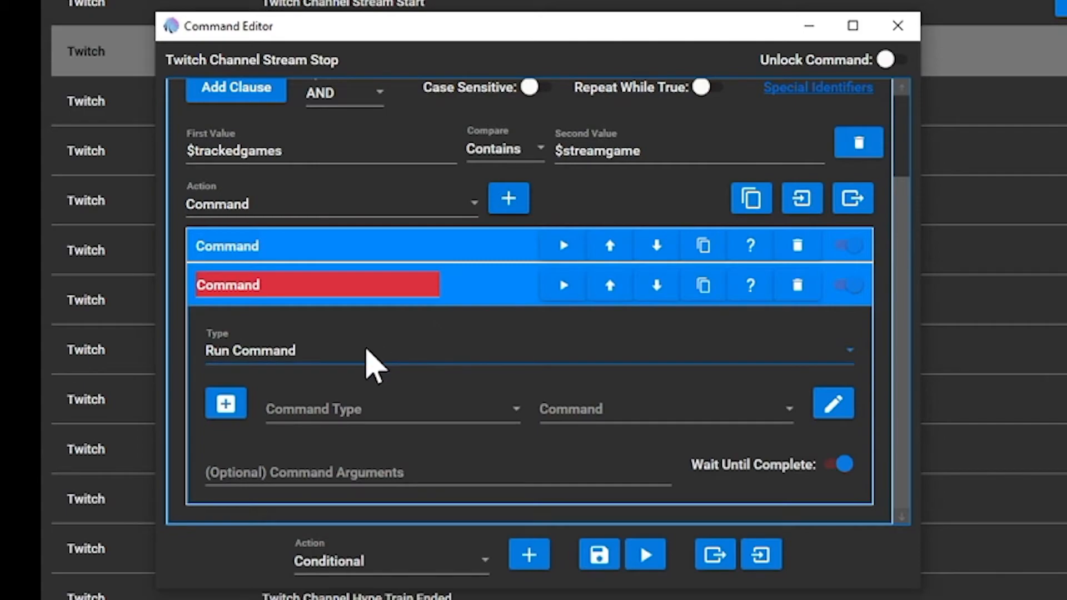
pyautogui.click(358, 410)
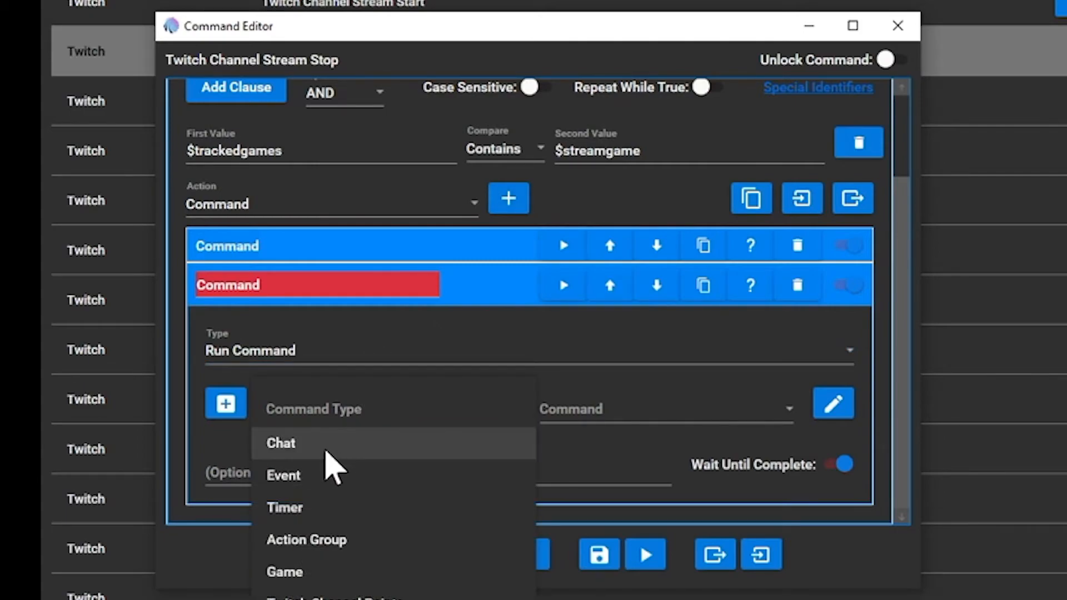
pyautogui.click(327, 444)
pyautogui.click(677, 415)
pyautogui.click(664, 479)
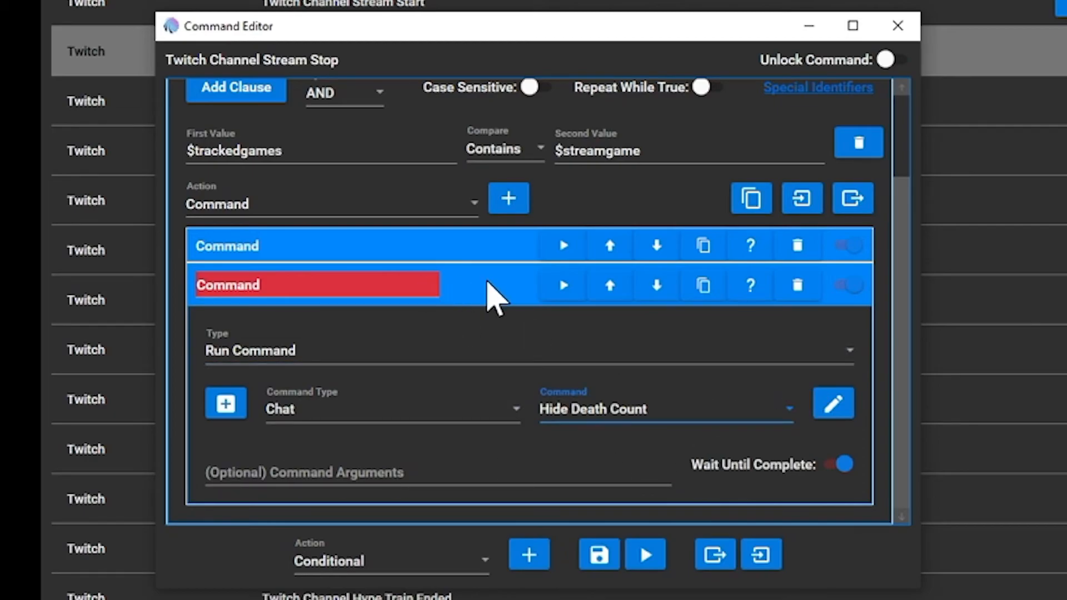
pyautogui.click(488, 285)
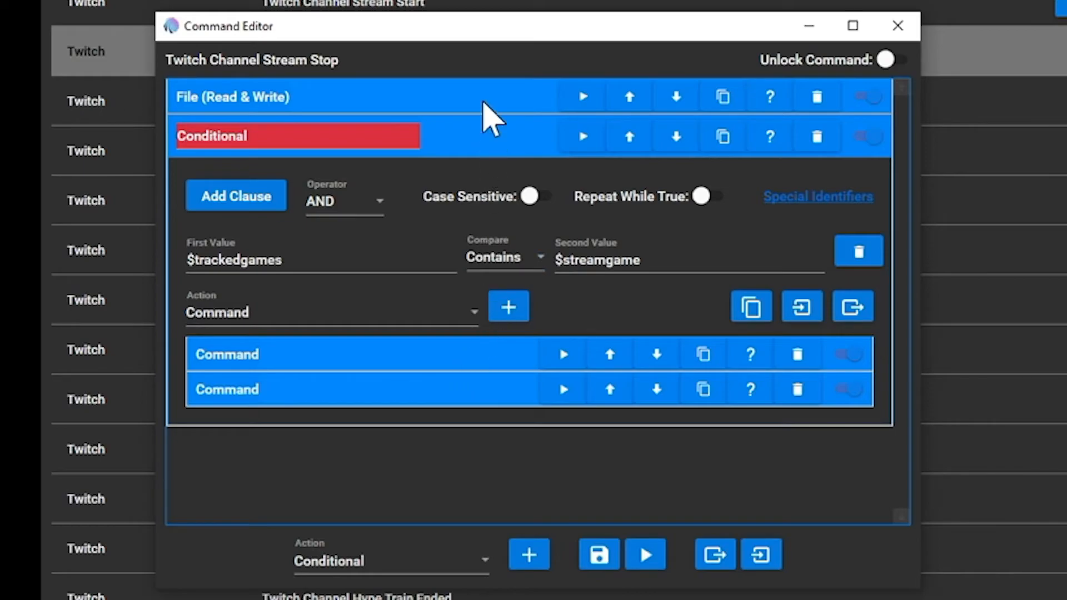
# Step: Review the settings of the file action and both nested Command actions in the Stream Stop command
pyautogui.click(483, 100)
pyautogui.scroll(2, 414, 222)
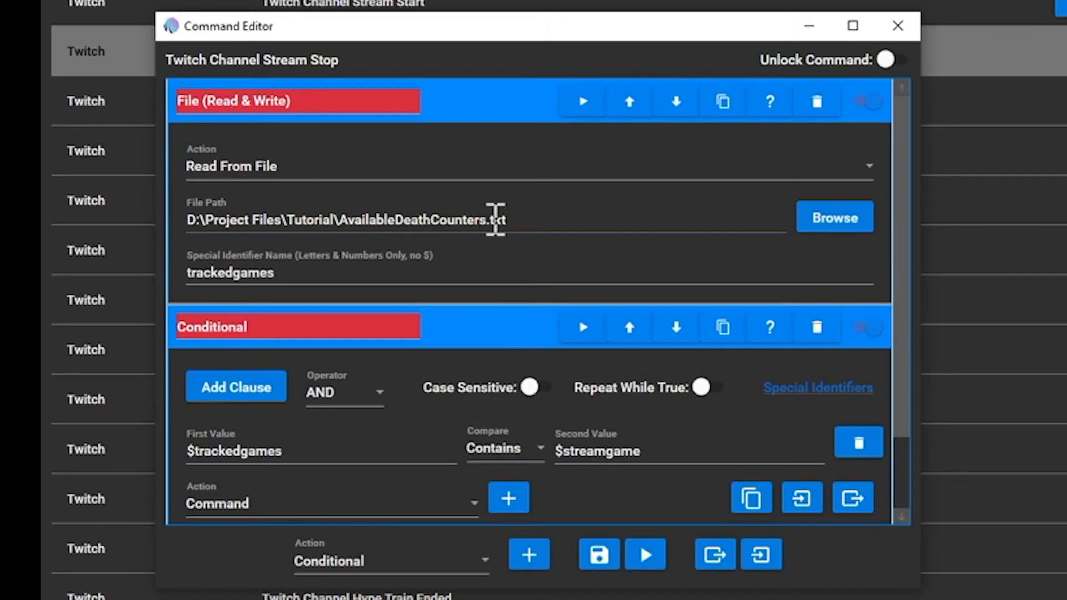
pyautogui.click(495, 104)
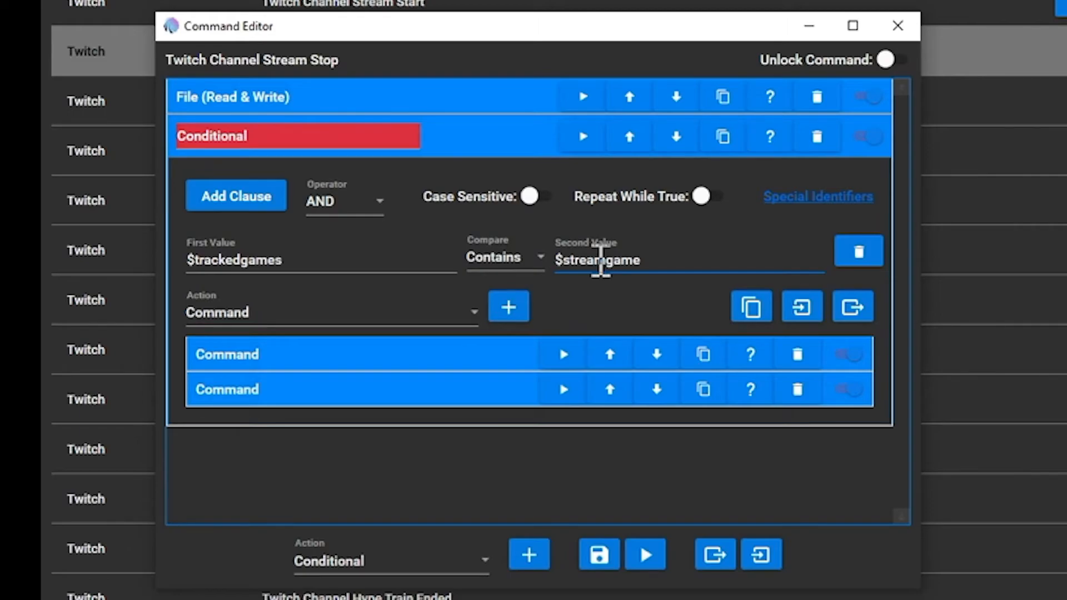
pyautogui.click(410, 354)
pyautogui.scroll(-1, 476, 403)
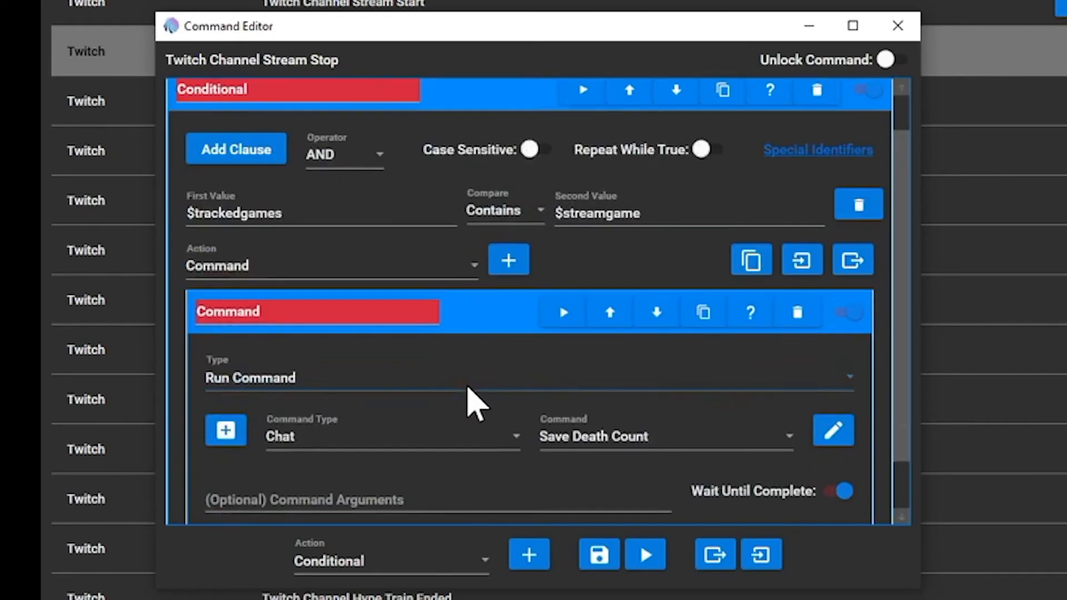
pyautogui.scroll(-1, 471, 403)
pyautogui.click(491, 259)
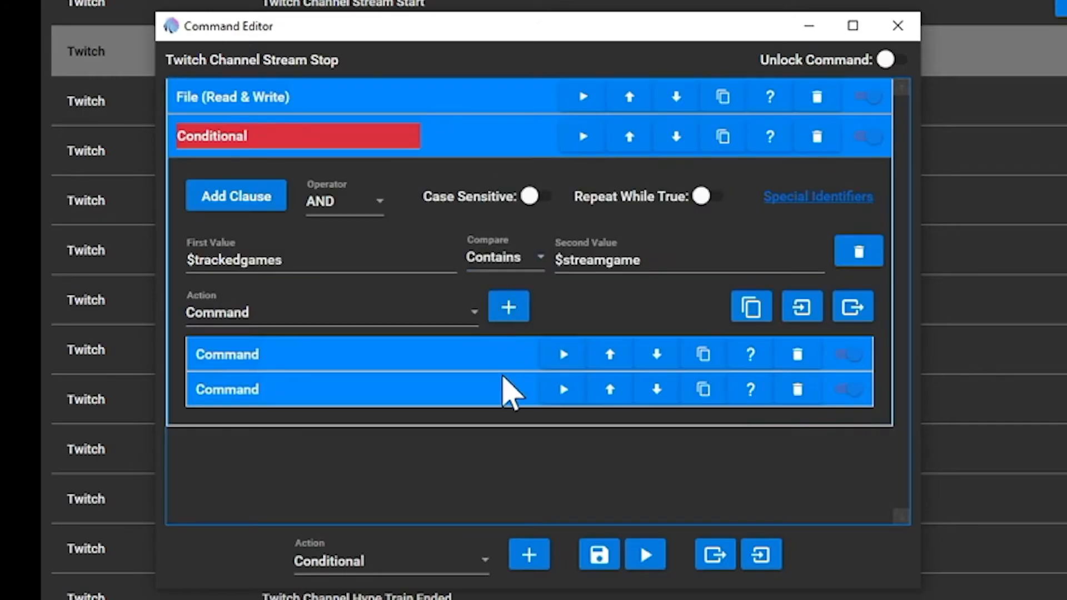
pyautogui.click(454, 389)
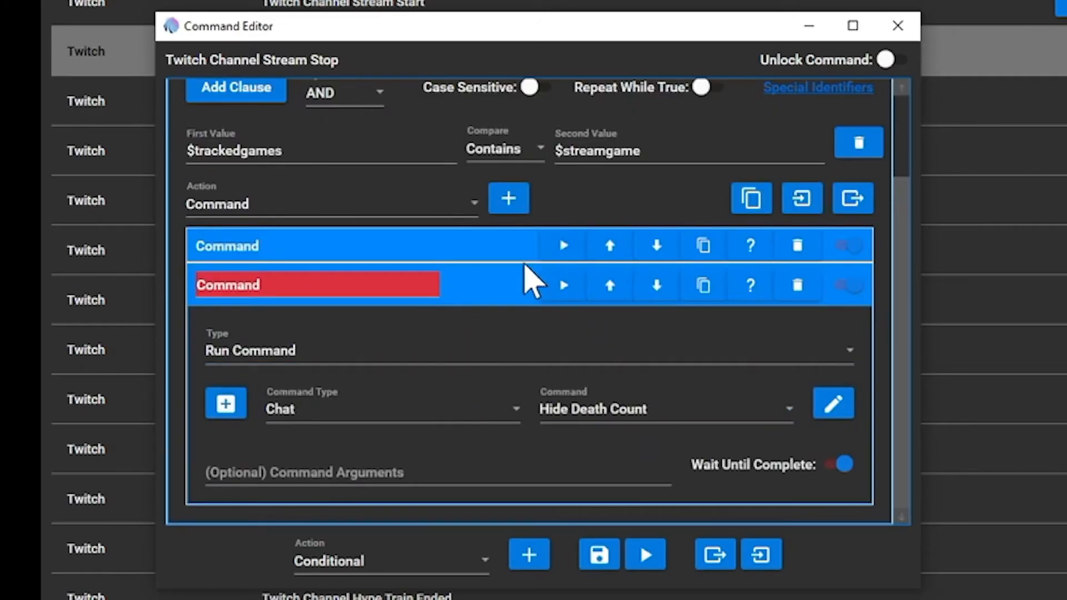
pyautogui.click(489, 278)
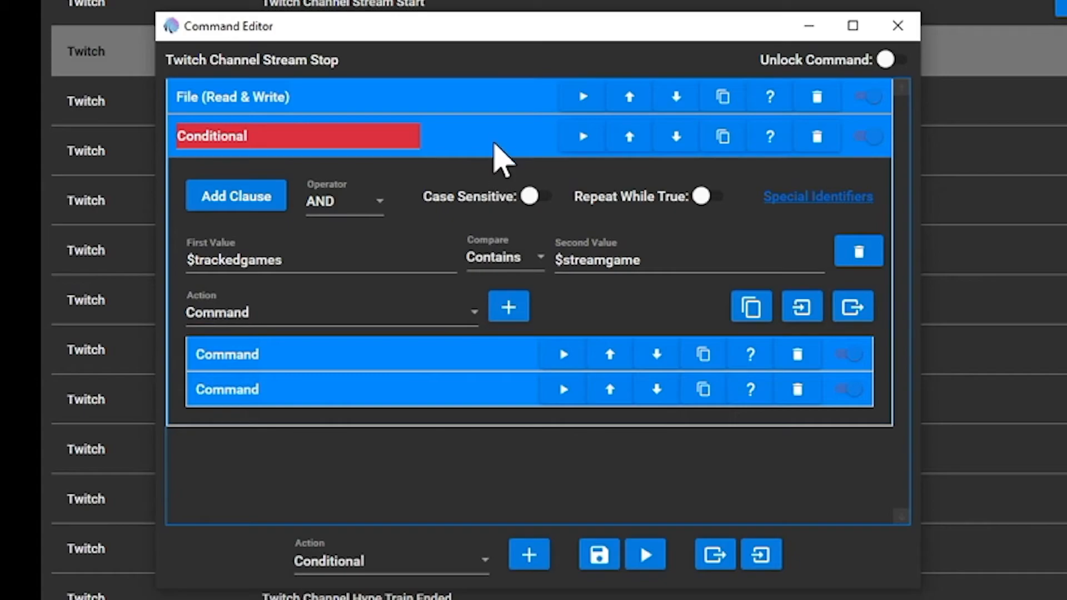
# Step: Collapse the conditional and save the Twitch Channel Stream Stop command
pyautogui.click(493, 145)
pyautogui.click(597, 556)
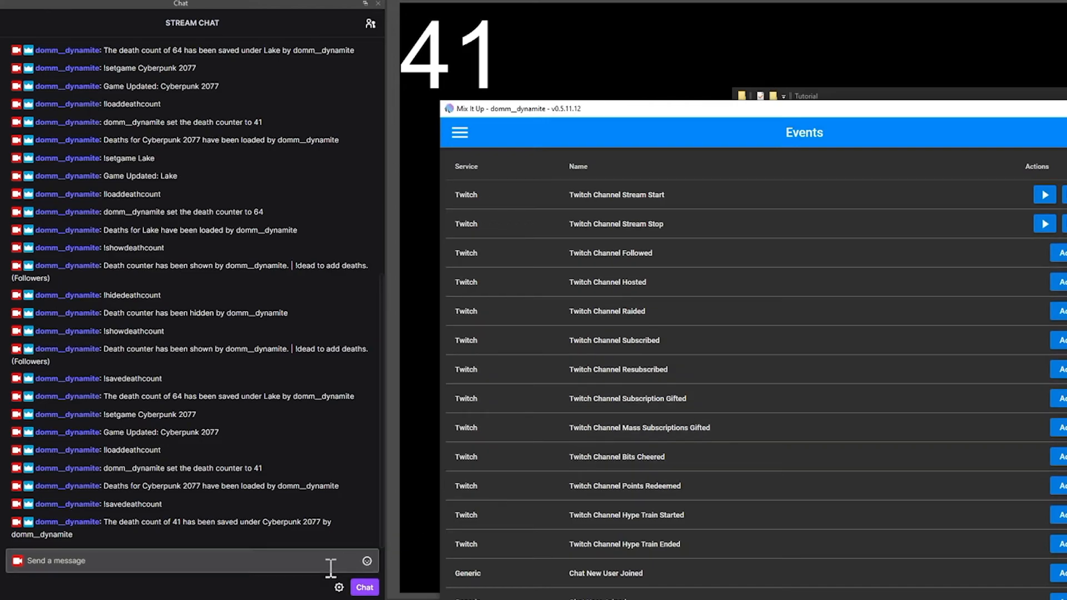
# Step: Send "!setgame Lake" in the stream chat and test the Twitch Channel Stream Start command in Mix It Up
pyautogui.click(291, 563)
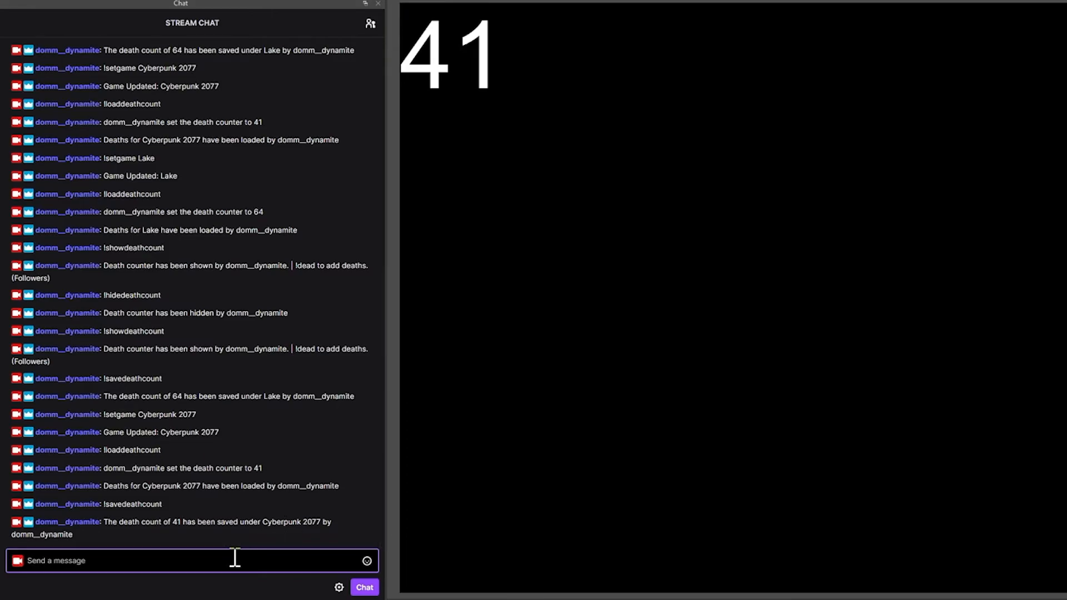
pyautogui.write('!Lake')
pyautogui.press('BackSpace')
pyautogui.press('BackSpace')
pyautogui.press('BackSpace')
pyautogui.press('BackSpace')
pyautogui.write('setgame Lake')
pyautogui.press('Return')
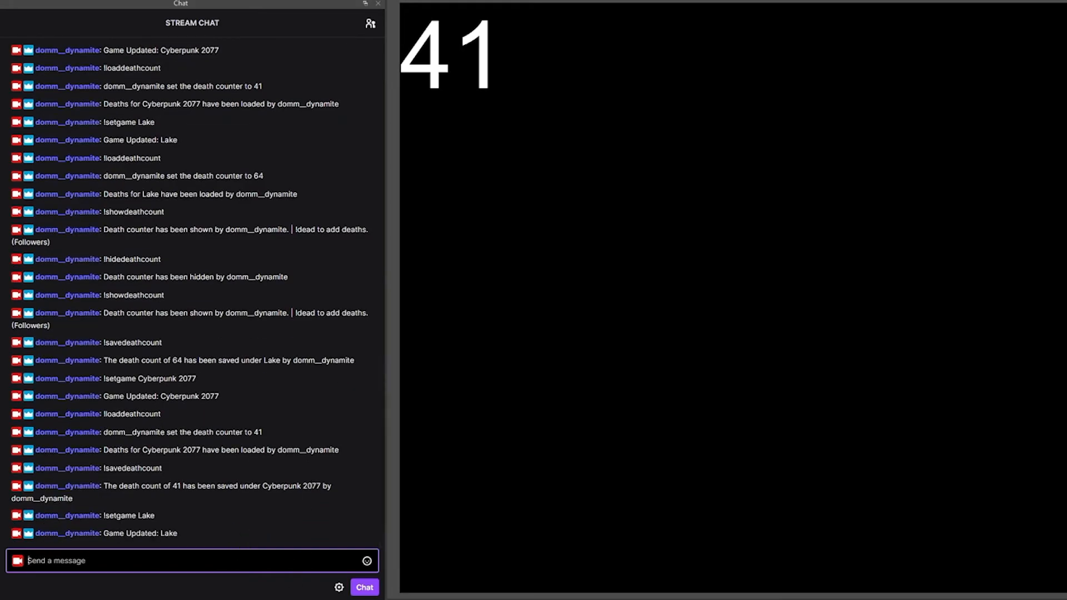
pyautogui.hotkey('alt', 'Tab')
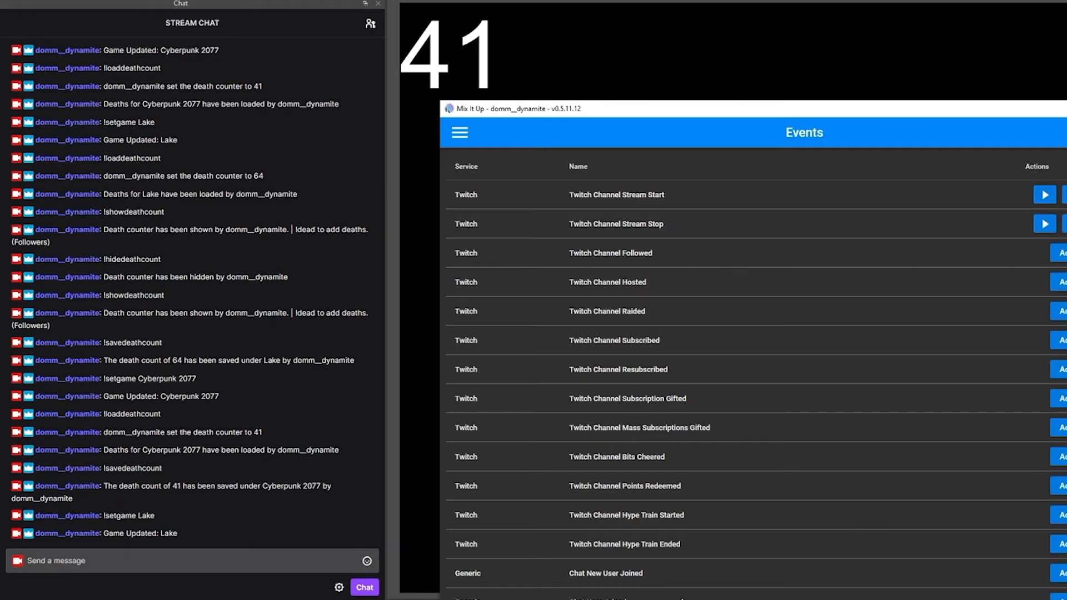
pyautogui.click(1043, 197)
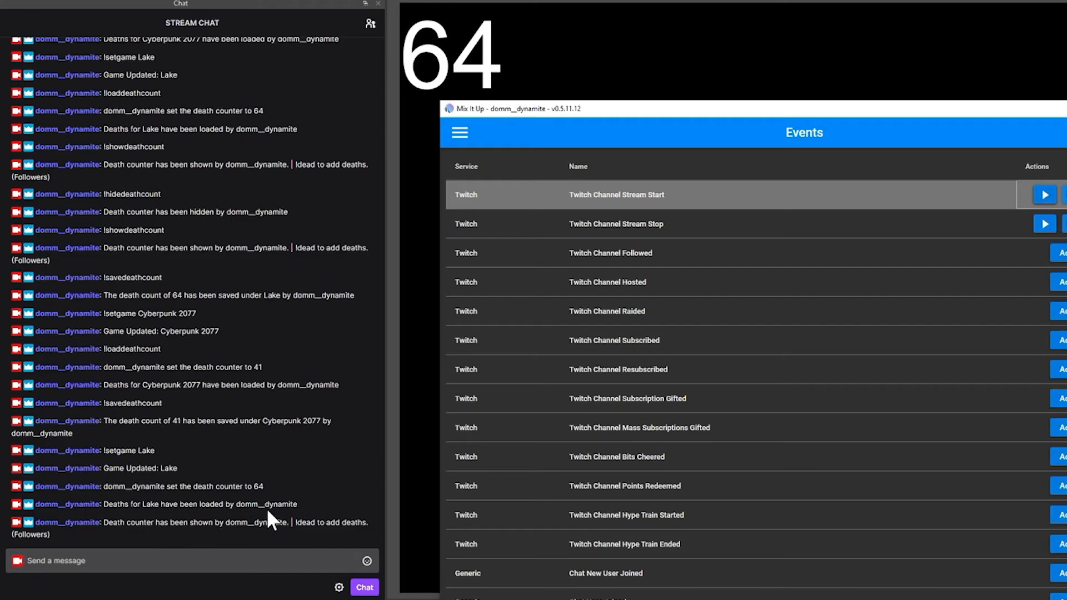
# Step: Send "!dead" in the stream chat and test the Twitch Channel Stream Stop command in Mix It Up
pyautogui.click(138, 565)
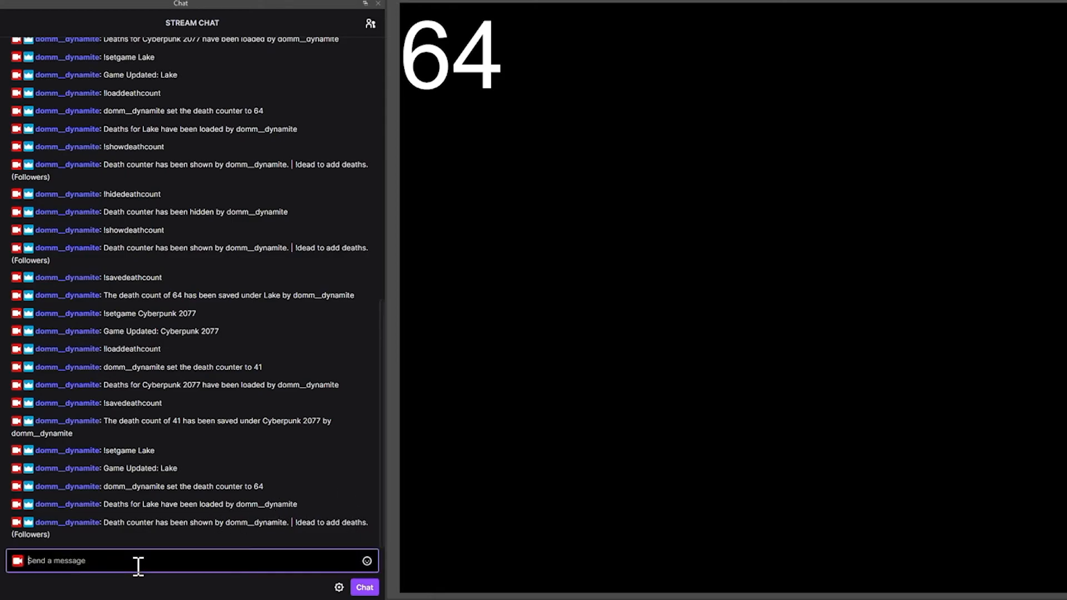
pyautogui.write('!dead')
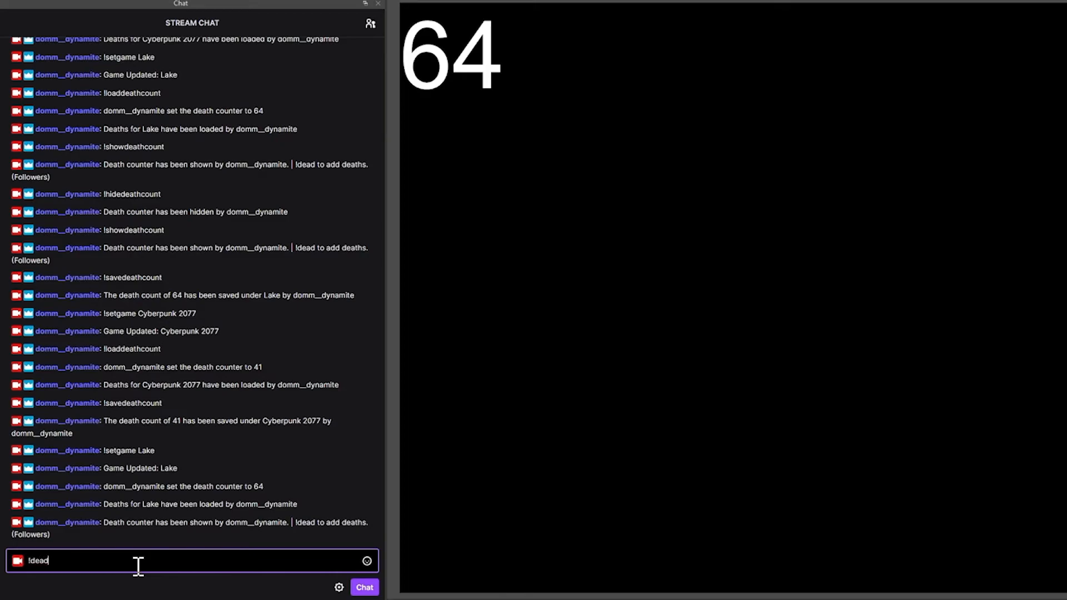
pyautogui.press('Return')
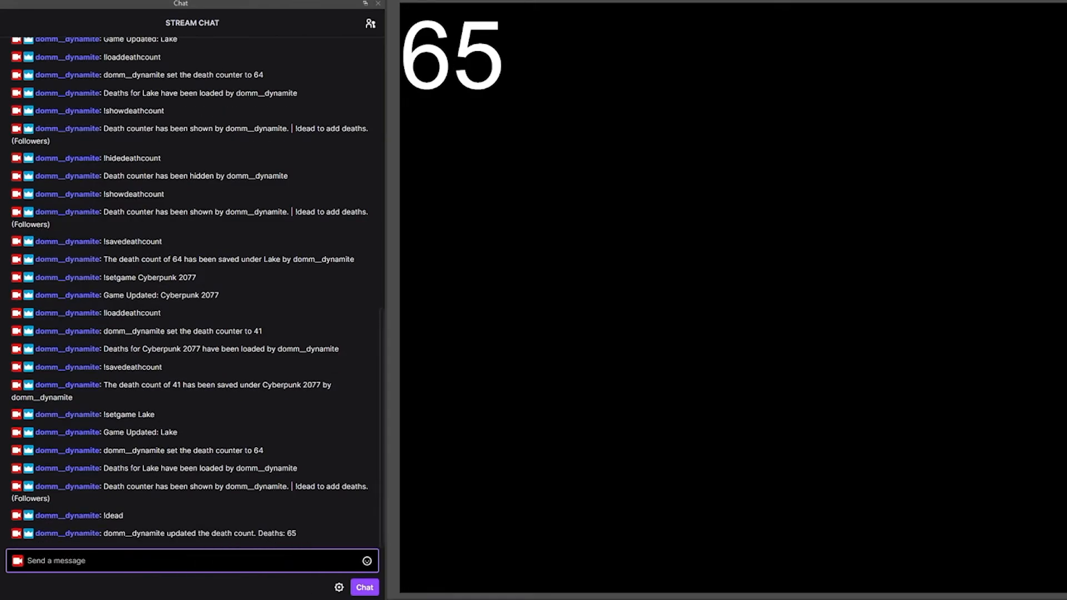
pyautogui.hotkey('alt', 'Tab')
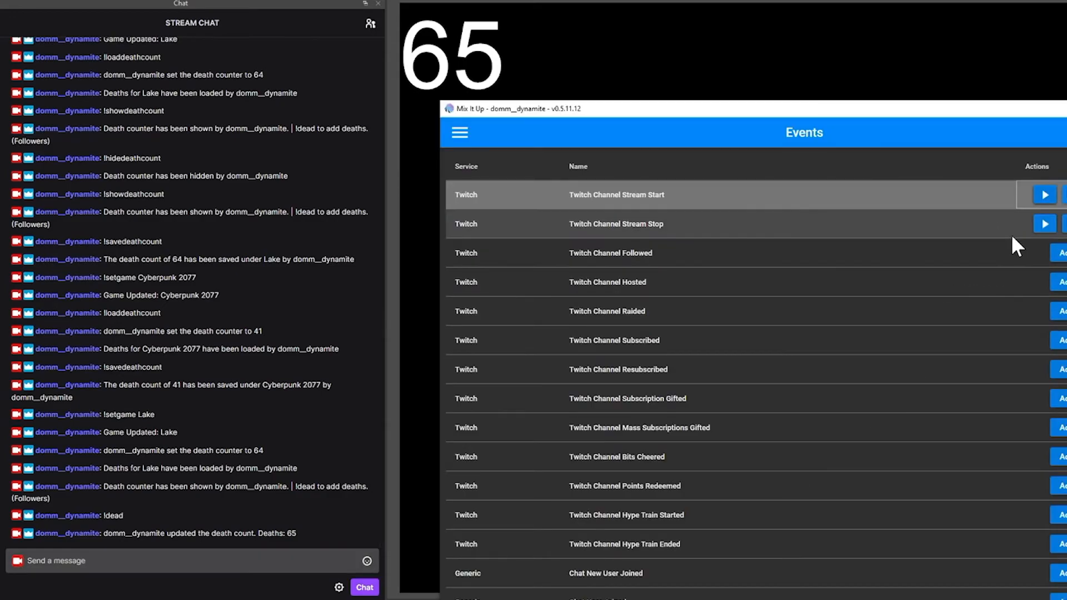
pyautogui.click(1040, 226)
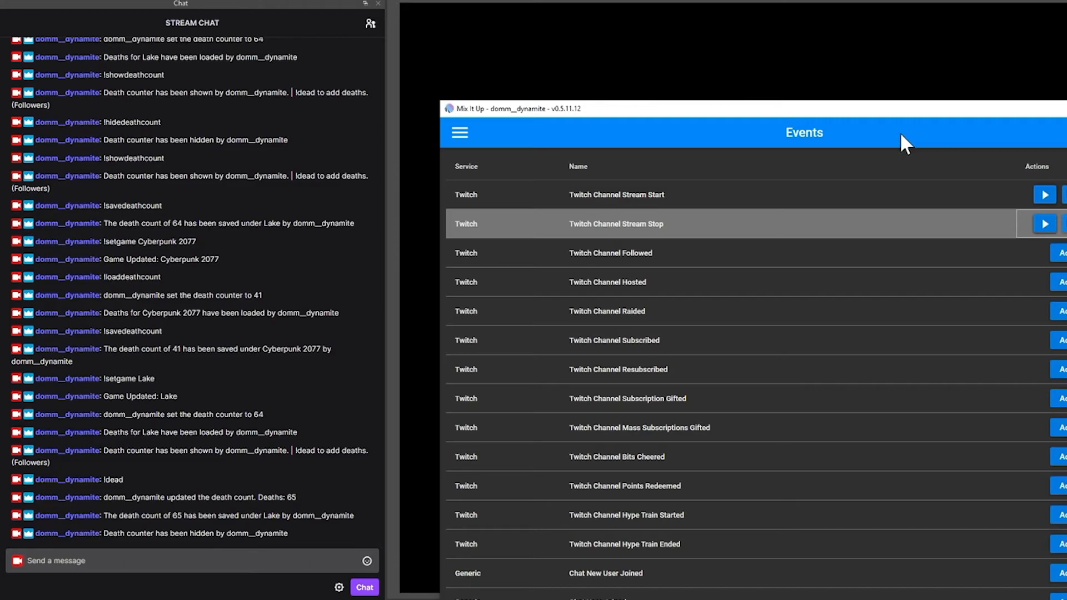
# Step: Test the Stream Start and Stream Stop commands once more with Lake as the game
pyautogui.click(1044, 195)
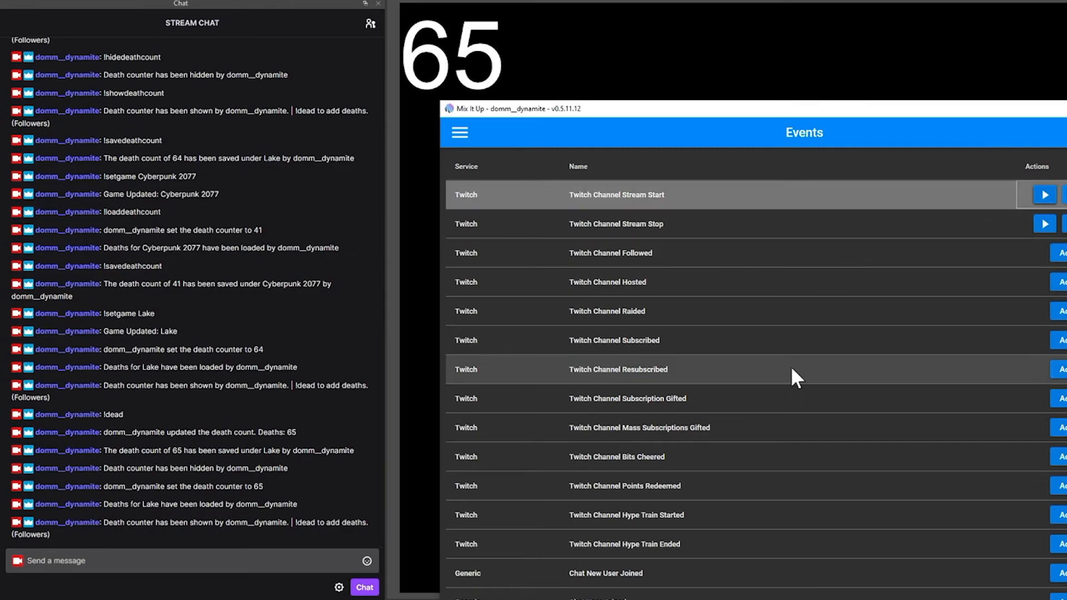
pyautogui.click(1045, 226)
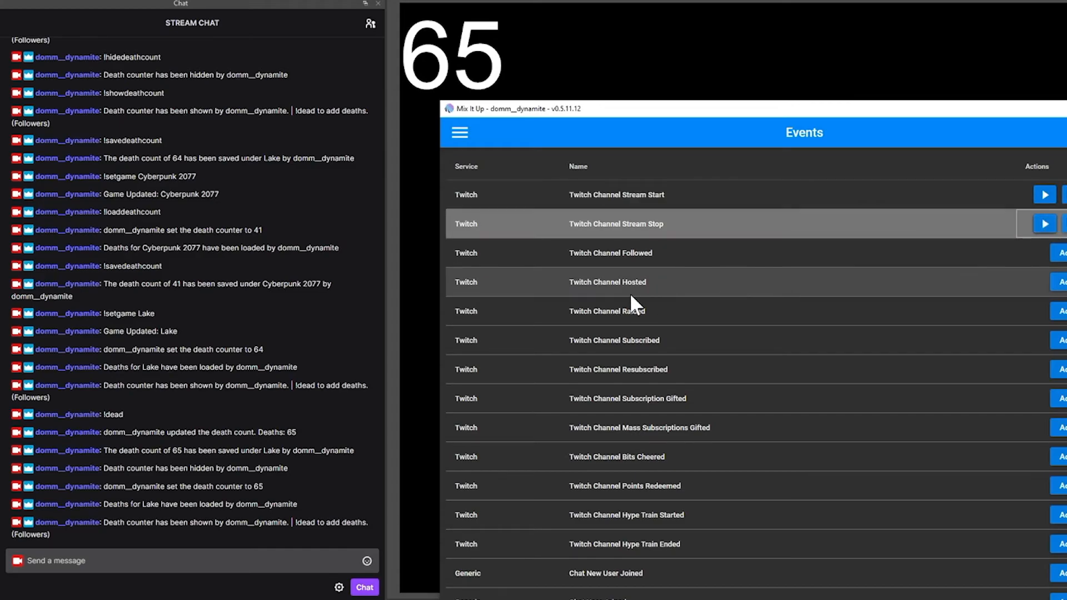
# Step: Change the stream's game by sending "!setgame Elden Ring" in the stream chat
pyautogui.click(293, 562)
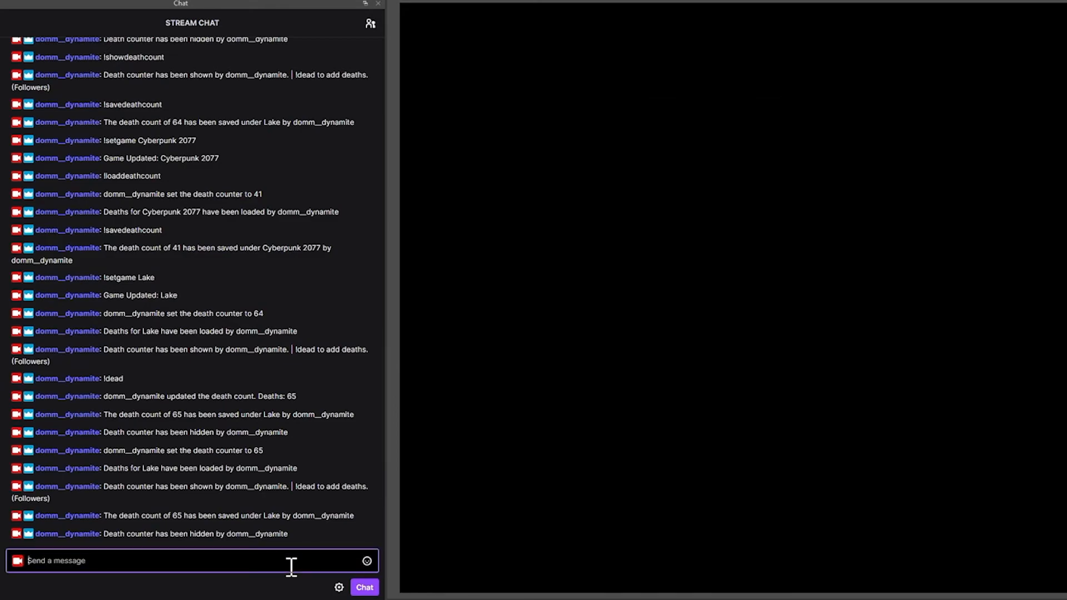
pyautogui.write('!setgame Elden Ring')
pyautogui.press('Return')
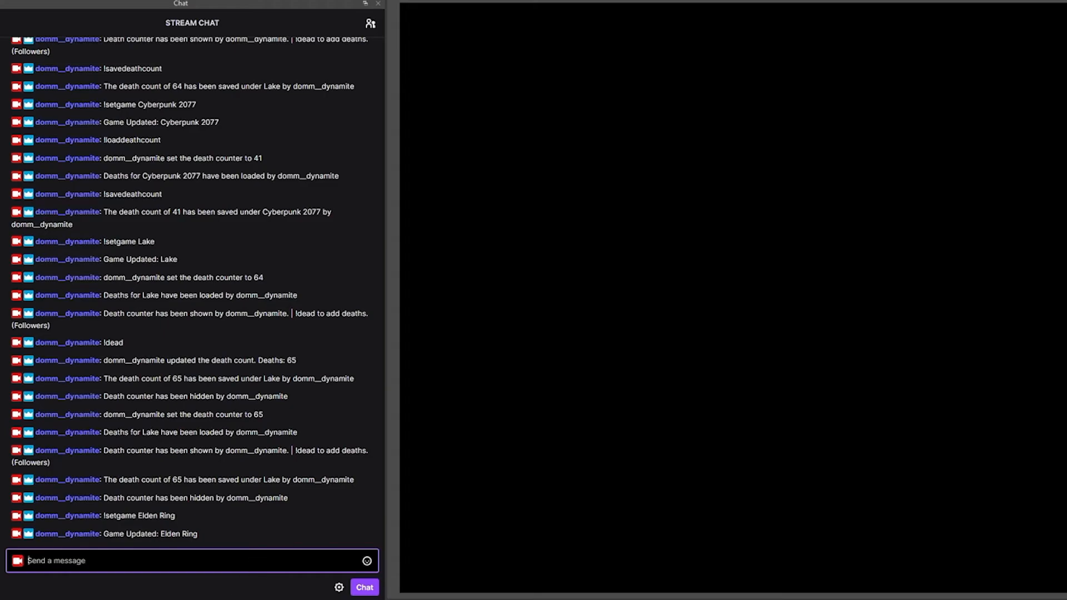
# Step: Switch to Mix It Up and test the Stream Start and Stream Stop commands with Elden Ring as the game
pyautogui.hotkey('alt', 'Tab')
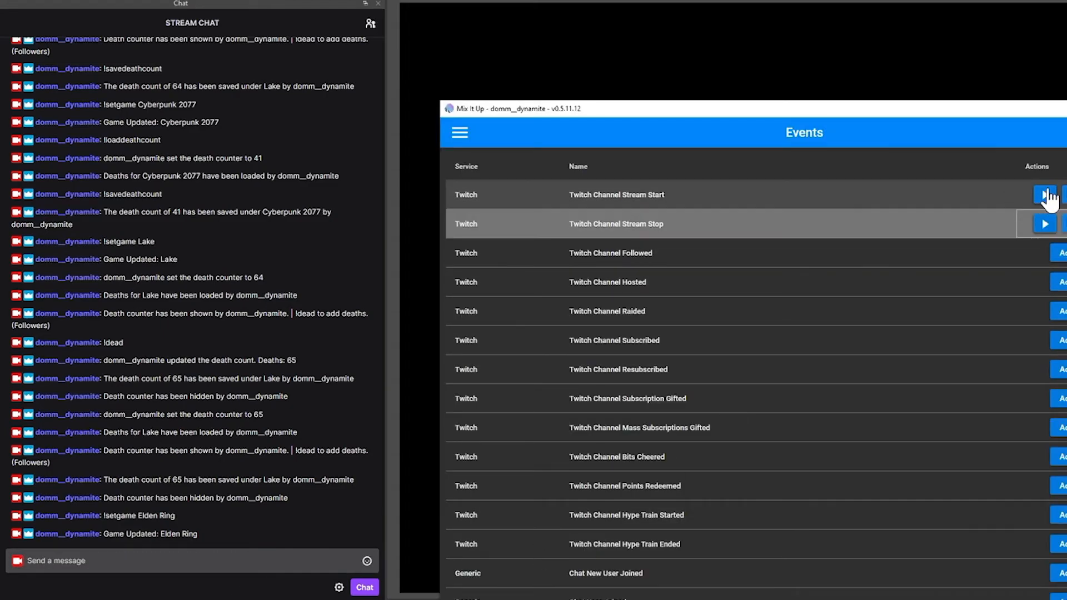
pyautogui.click(1045, 196)
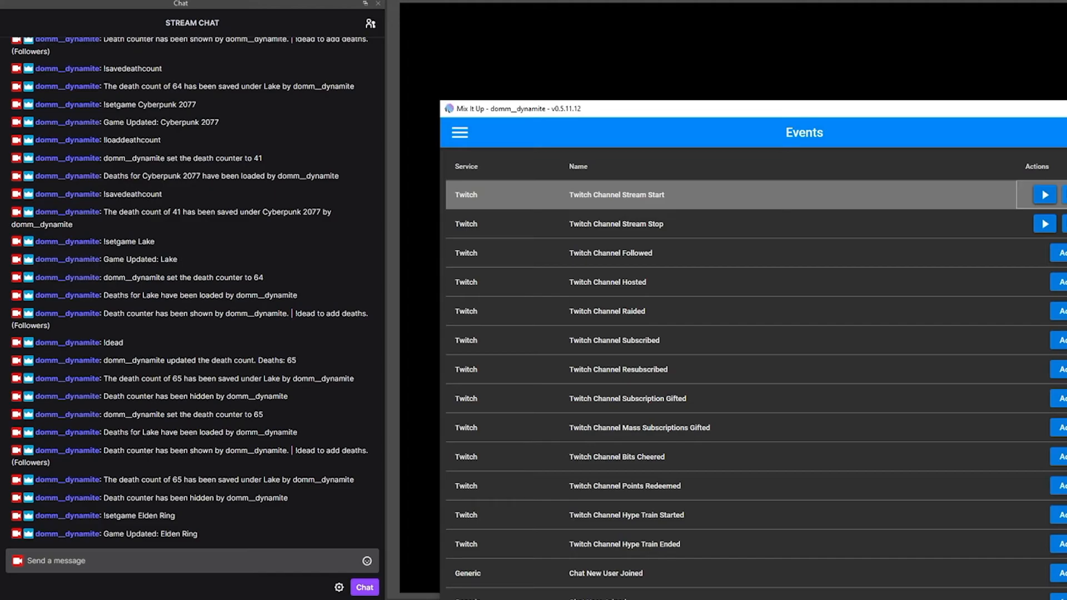
pyautogui.click(1045, 223)
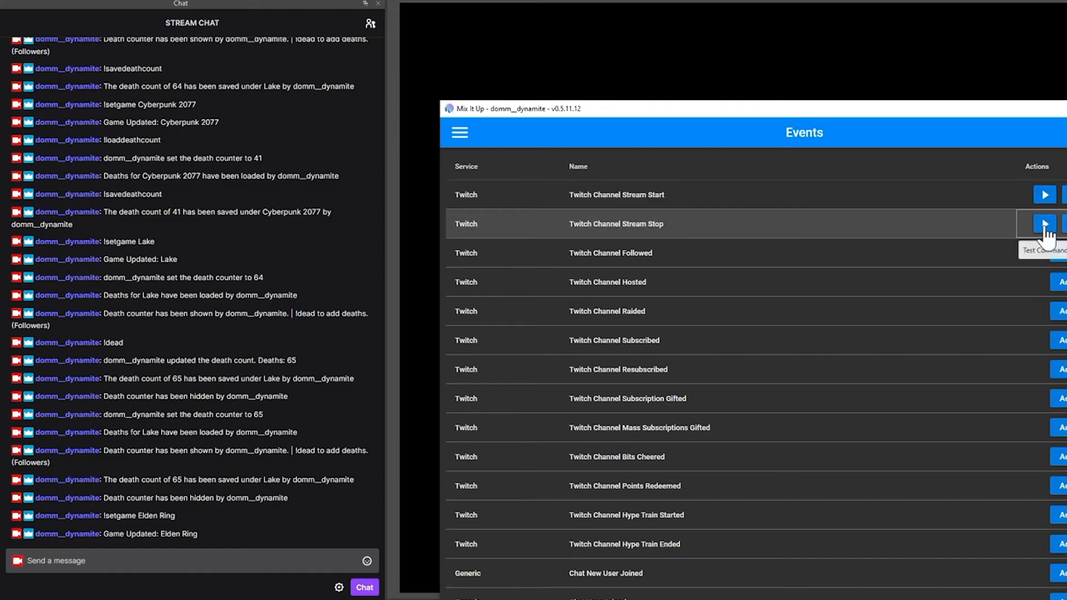
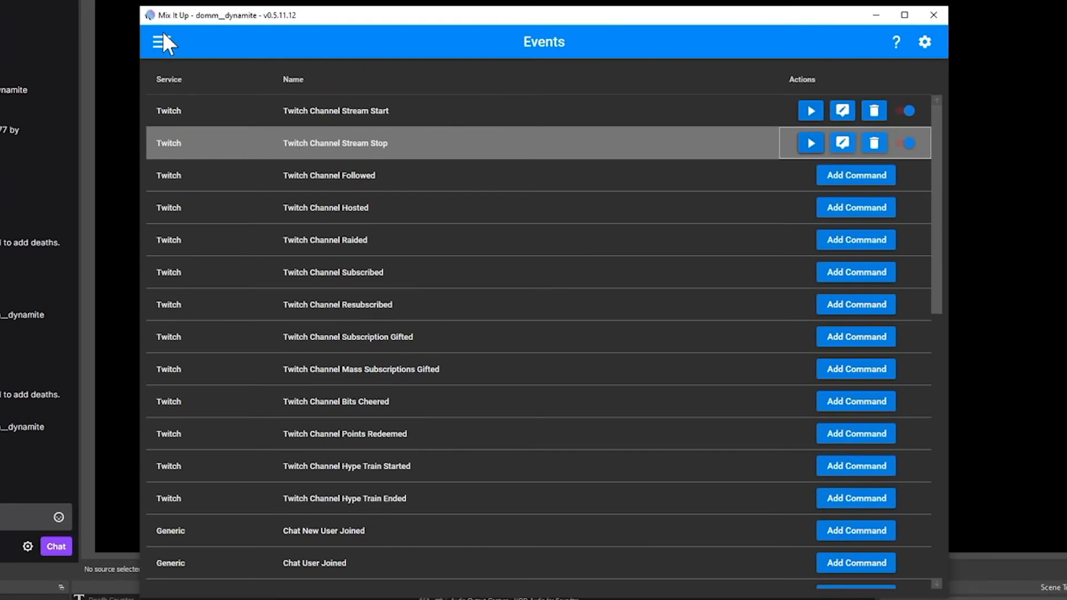
# Step: Go to the chat commands list and open a blank new command in the editor
pyautogui.click(162, 39)
pyautogui.click(199, 132)
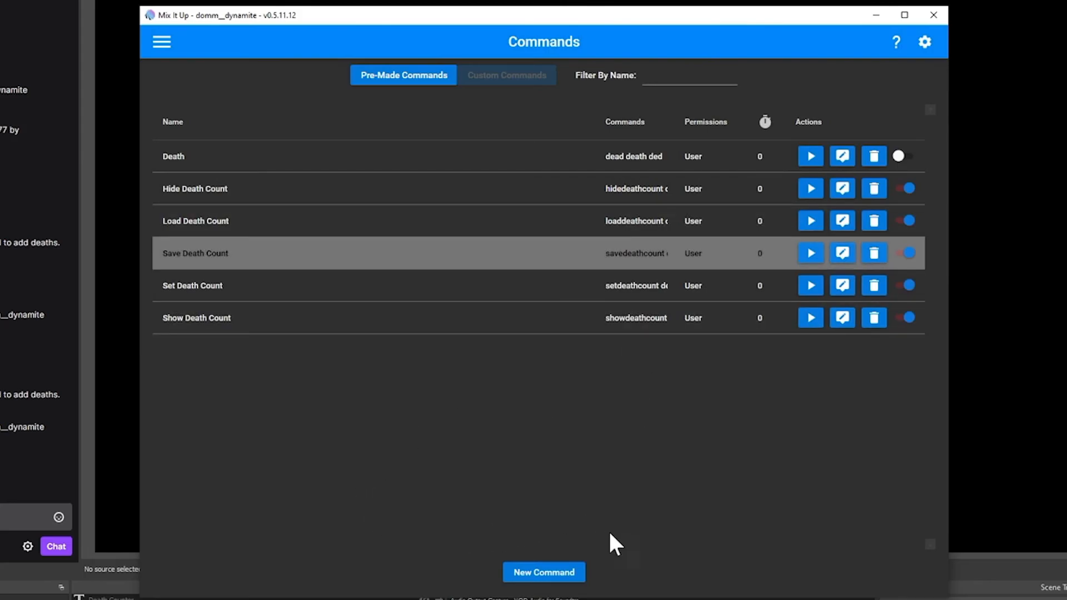
pyautogui.click(556, 578)
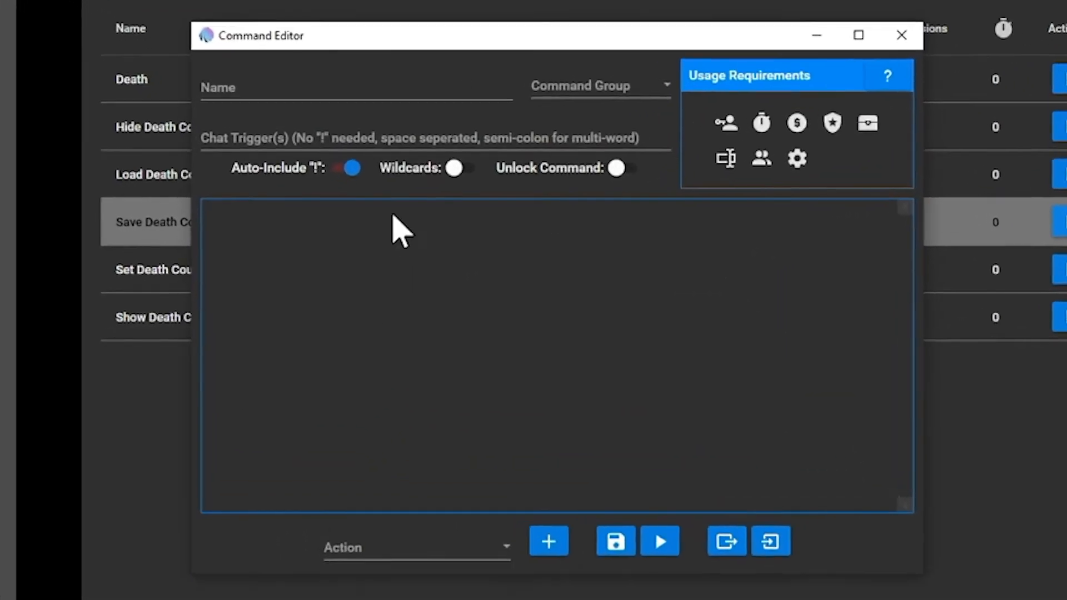
# Step: Name the command Enable Death Count, assign it to the Death Counter group, and set its chat triggers to "enabledeathcount deathcountenable"
pyautogui.click(361, 87)
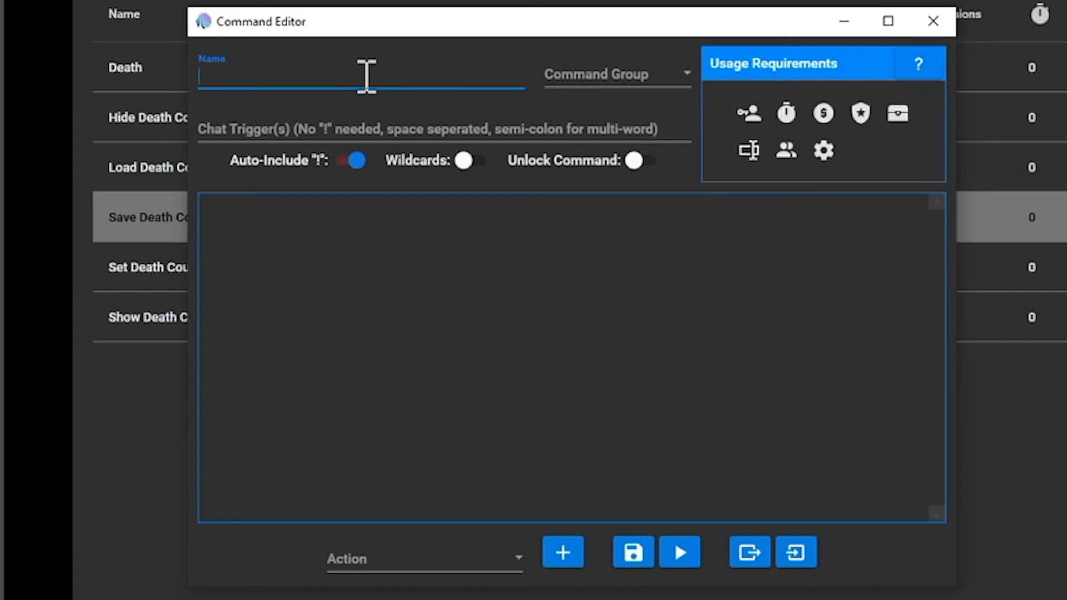
pyautogui.write('Enable Death Count')
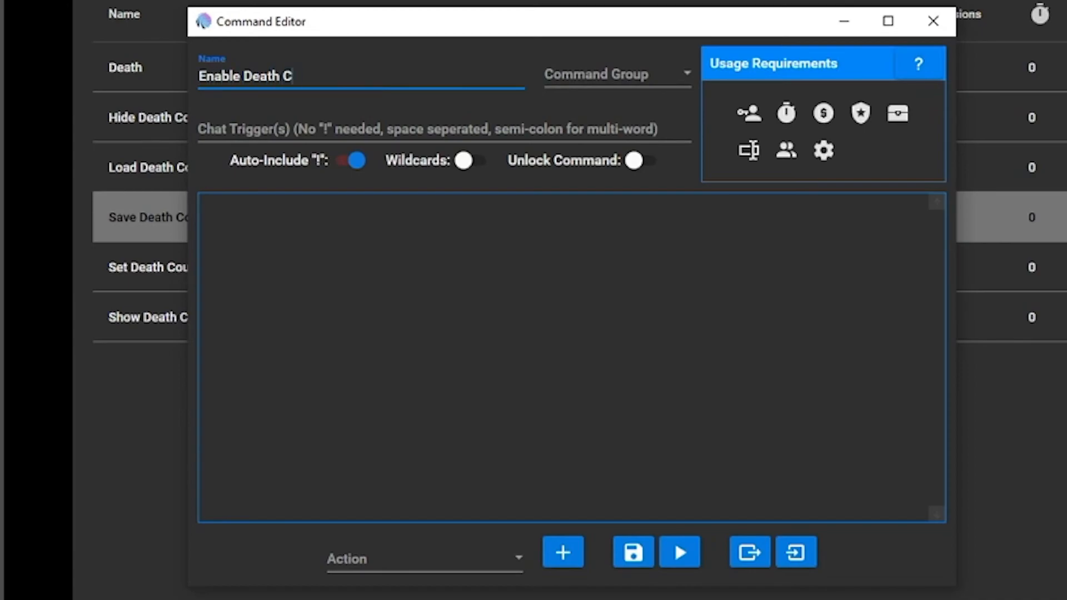
pyautogui.click(579, 80)
pyautogui.click(602, 108)
pyautogui.click(372, 131)
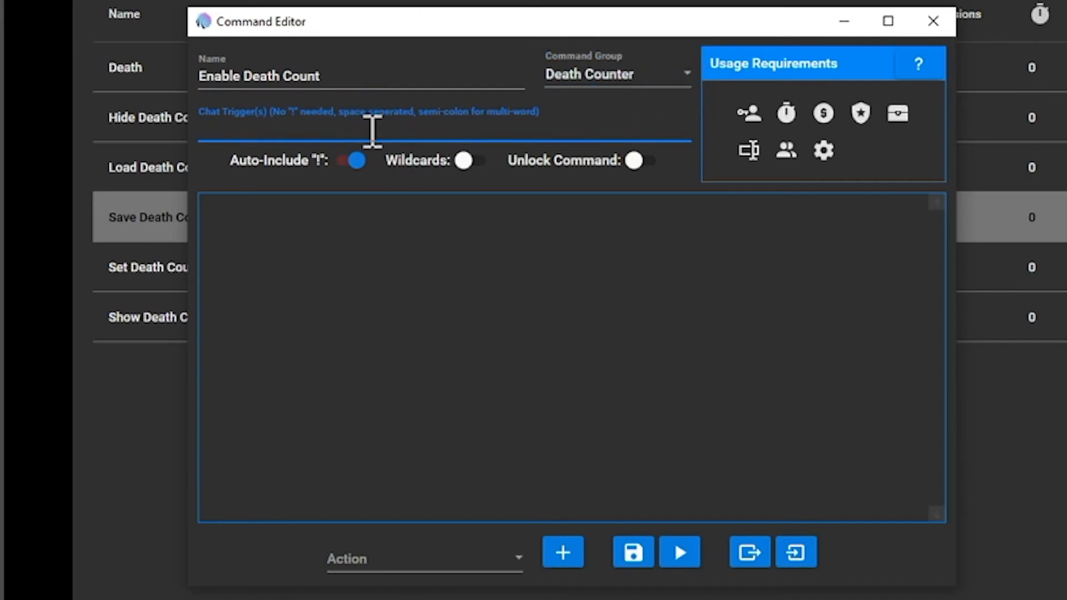
pyautogui.write('enabledeathcount deathcountenable')
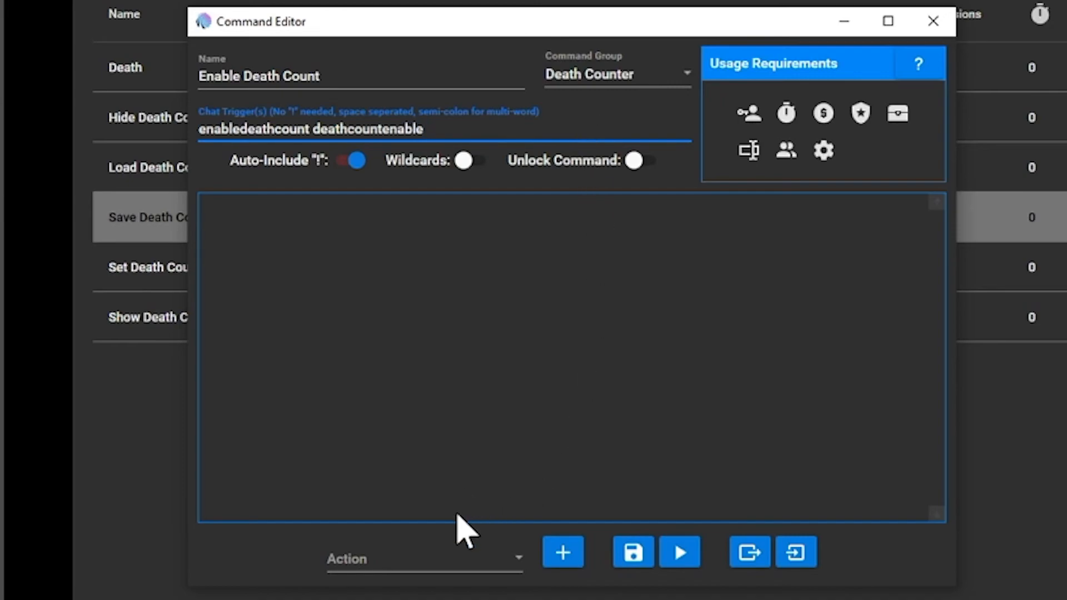
# Step: Add a File (Read & Write) action to the command and set it to Read From File
pyautogui.click(473, 561)
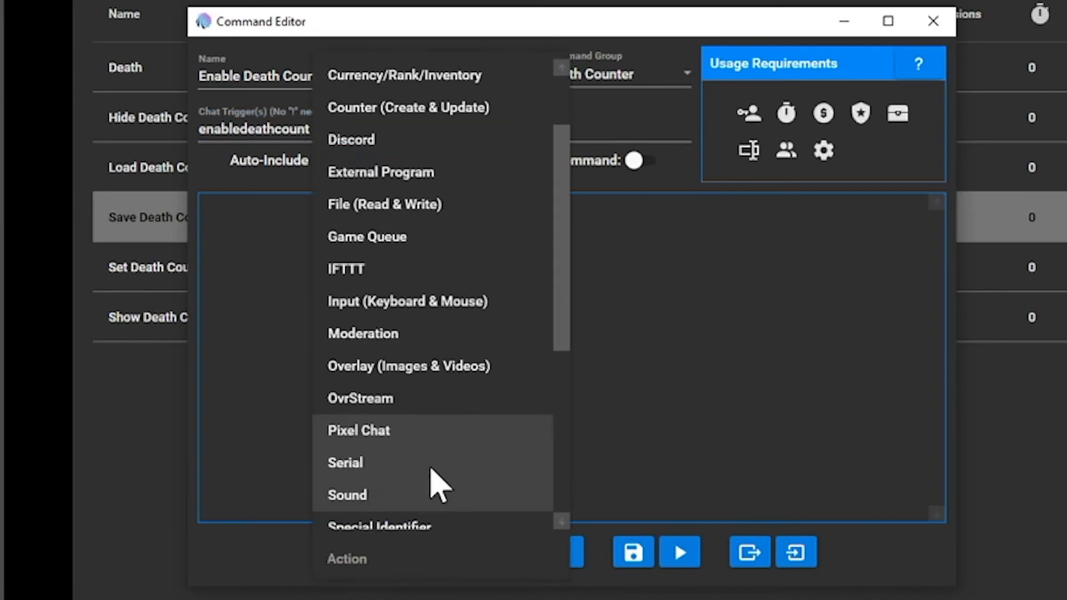
pyautogui.click(449, 228)
pyautogui.click(563, 553)
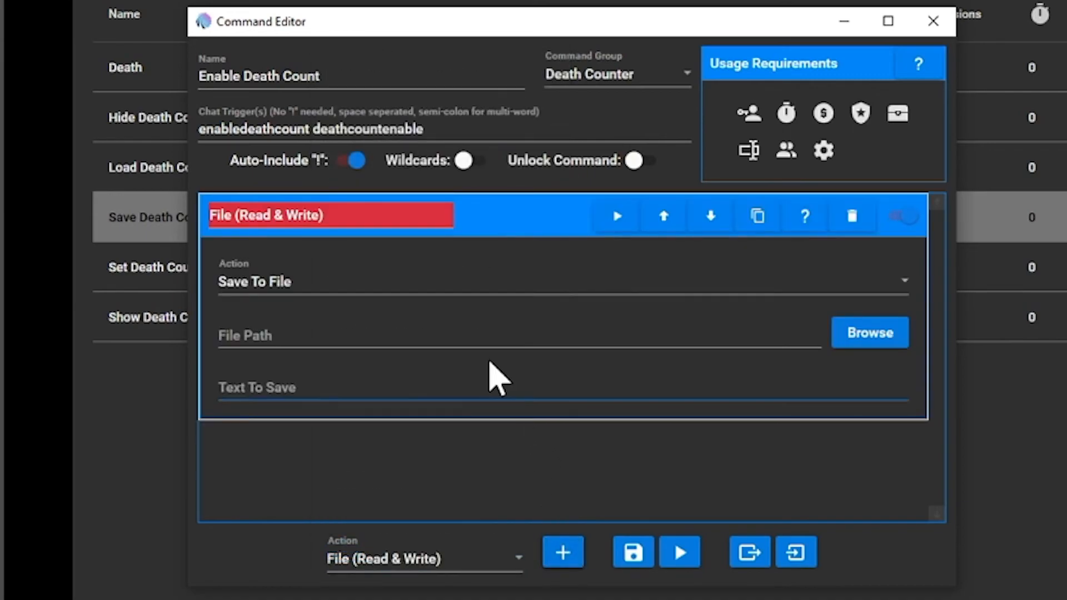
pyautogui.click(429, 297)
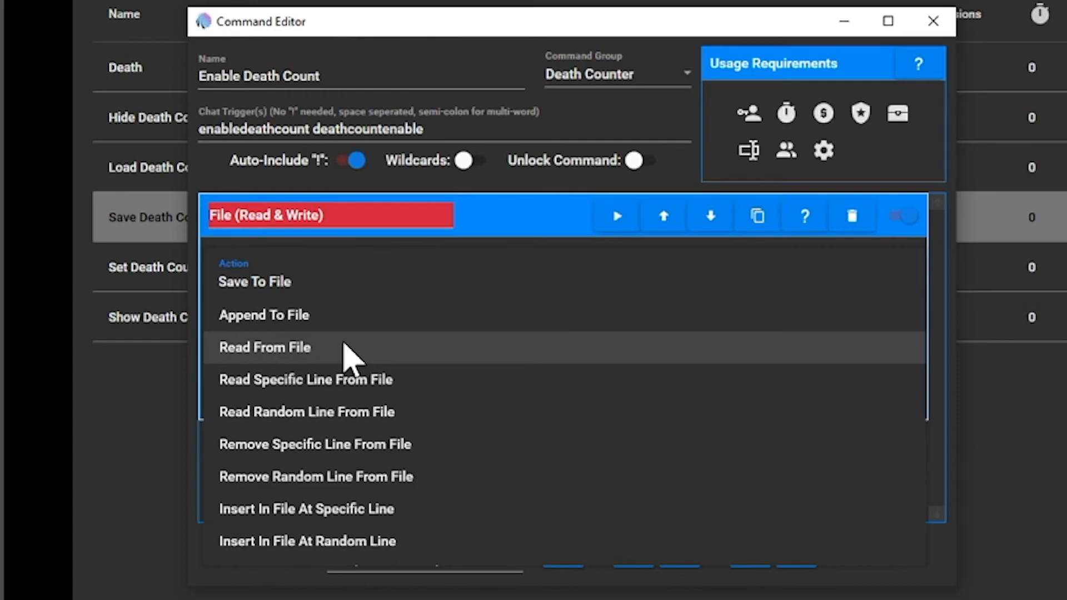
pyautogui.click(280, 349)
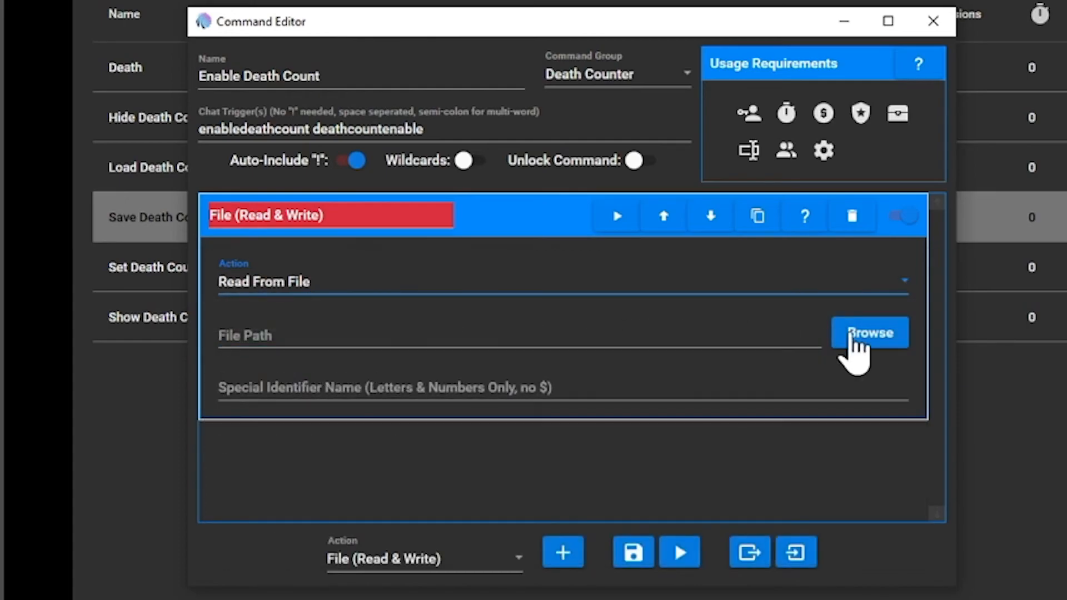
# Step: Have the file action read AvailableDeathCounters.txt from the Tutorial folder into the special identifier trackedgames
pyautogui.click(887, 333)
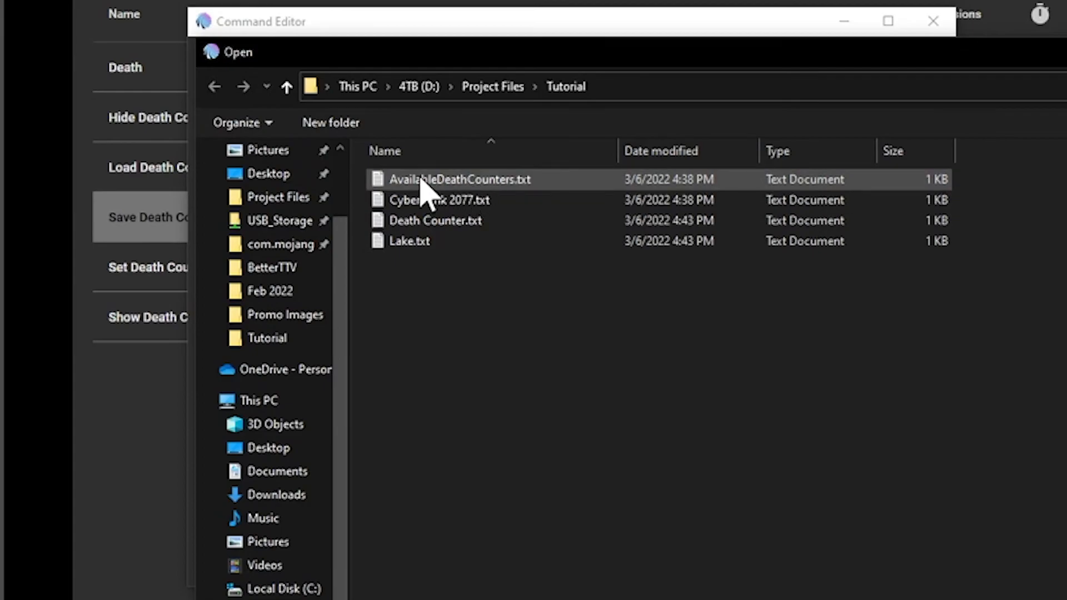
pyautogui.click(453, 183)
pyautogui.click(859, 599)
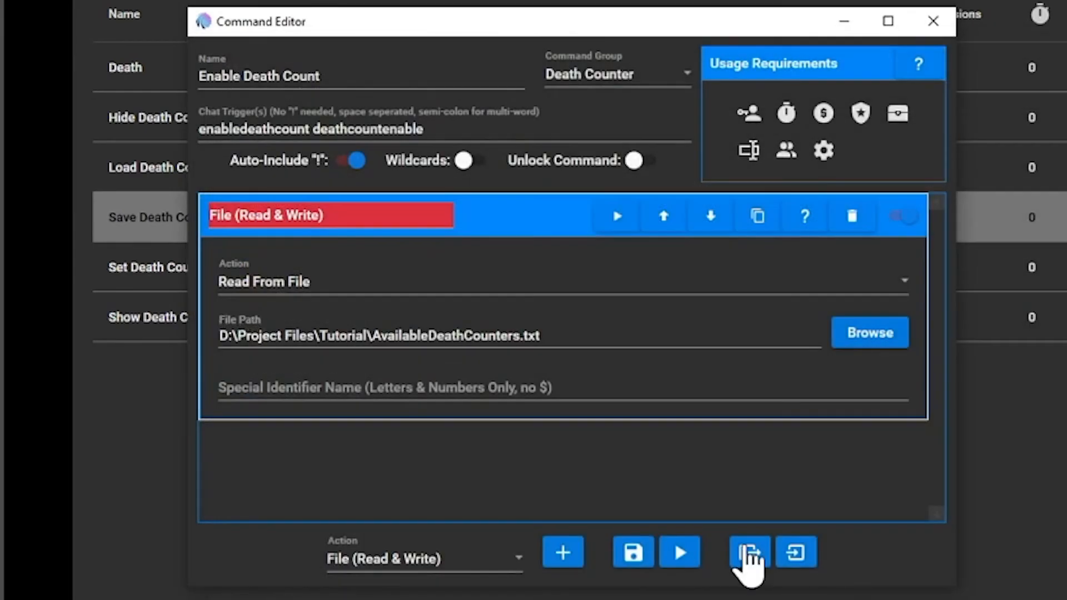
pyautogui.click(420, 389)
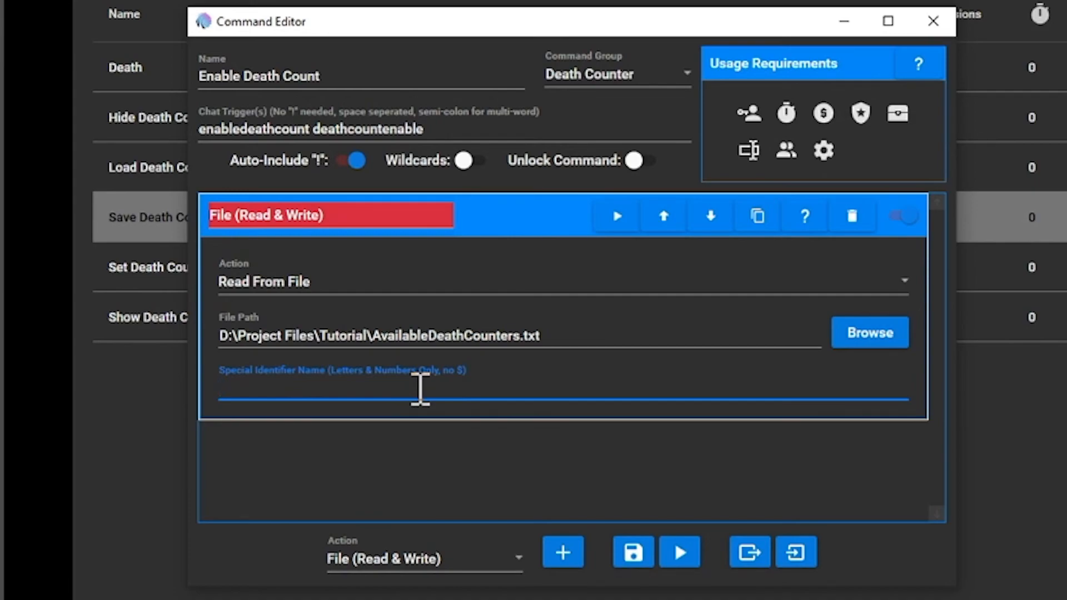
pyautogui.write('trackedgames')
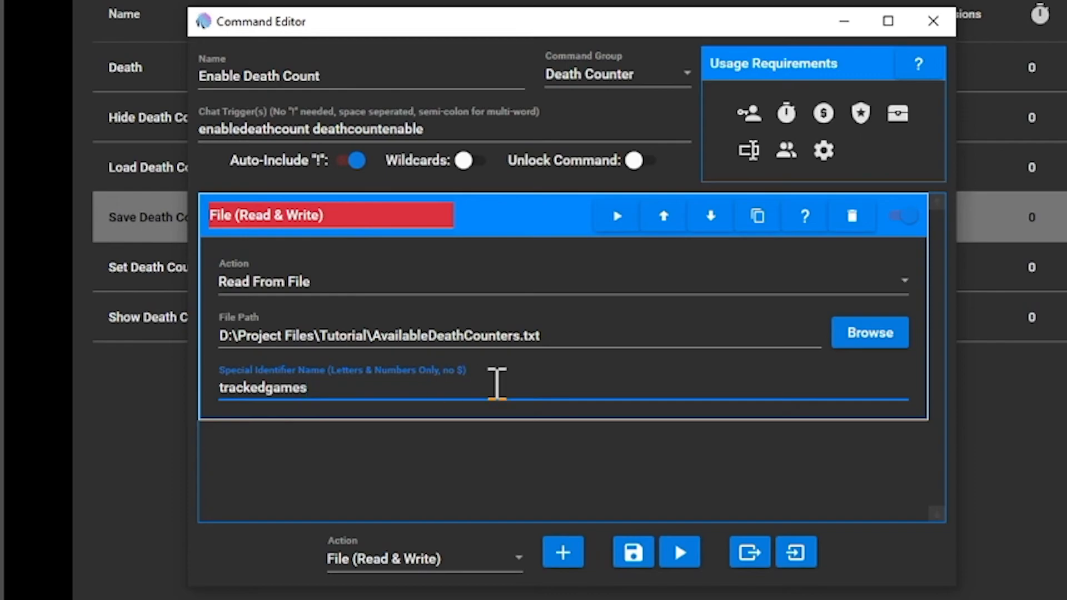
pyautogui.click(514, 228)
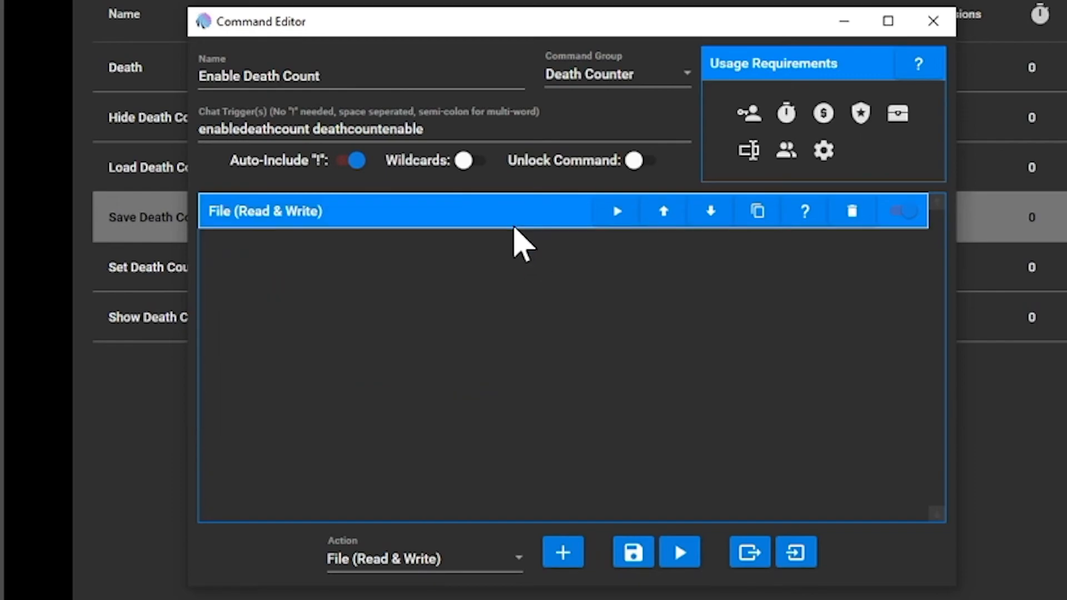
# Step: Add a Conditional action with the clause $trackedgames <> Contains $streamgame
pyautogui.click(420, 578)
pyautogui.scroll(5, 374, 239)
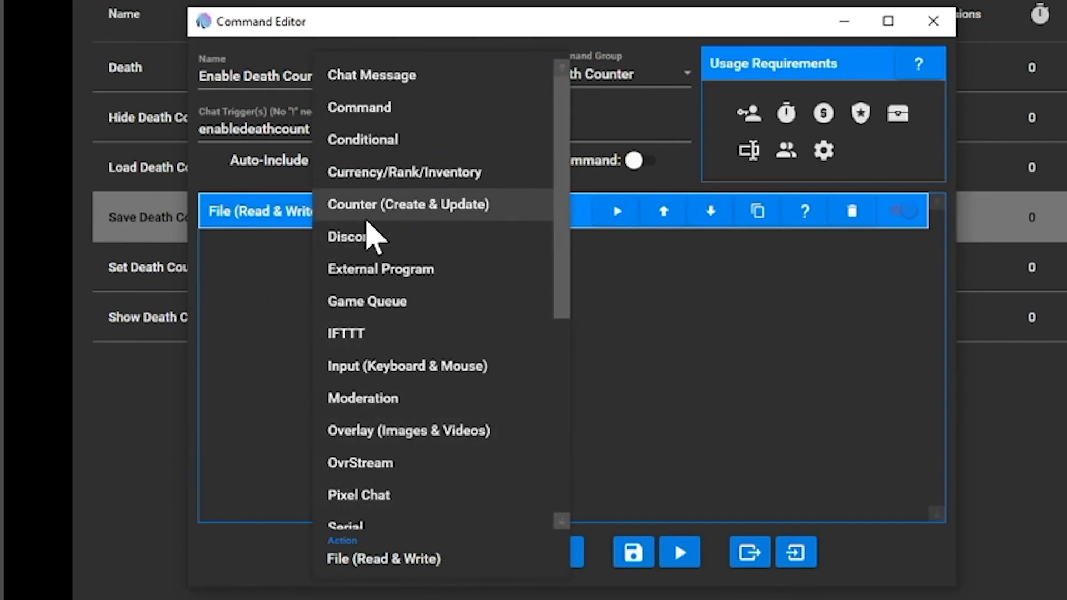
pyautogui.click(399, 145)
pyautogui.click(563, 552)
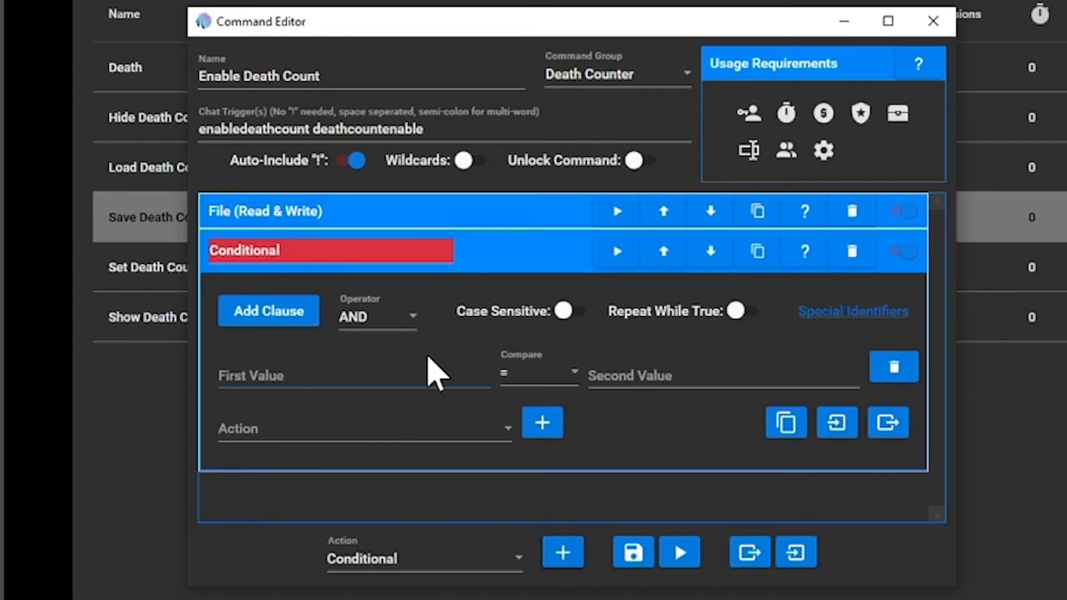
pyautogui.click(376, 381)
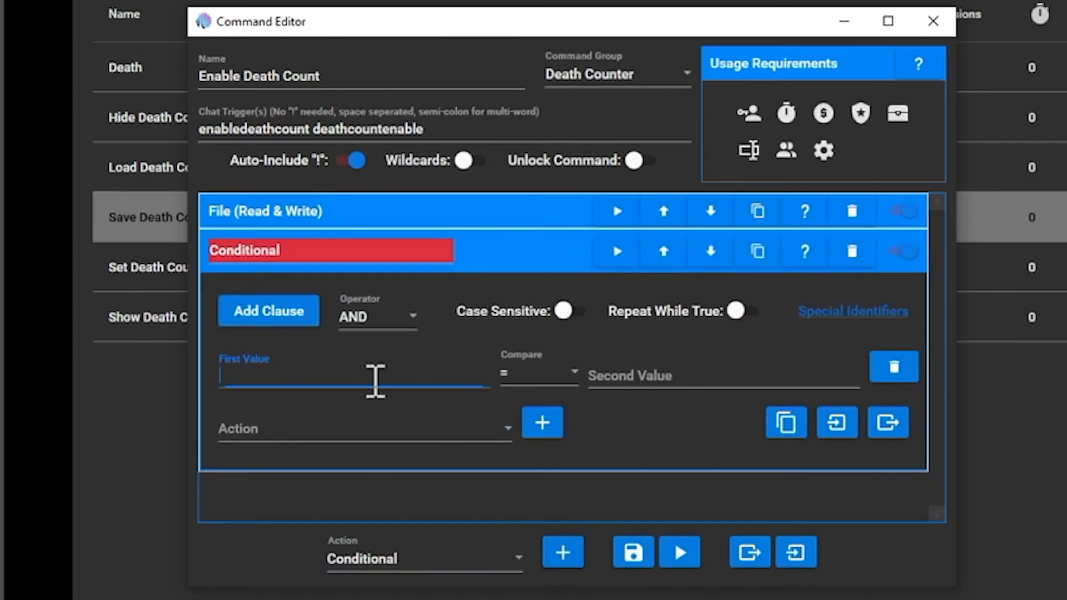
pyautogui.write('$t')
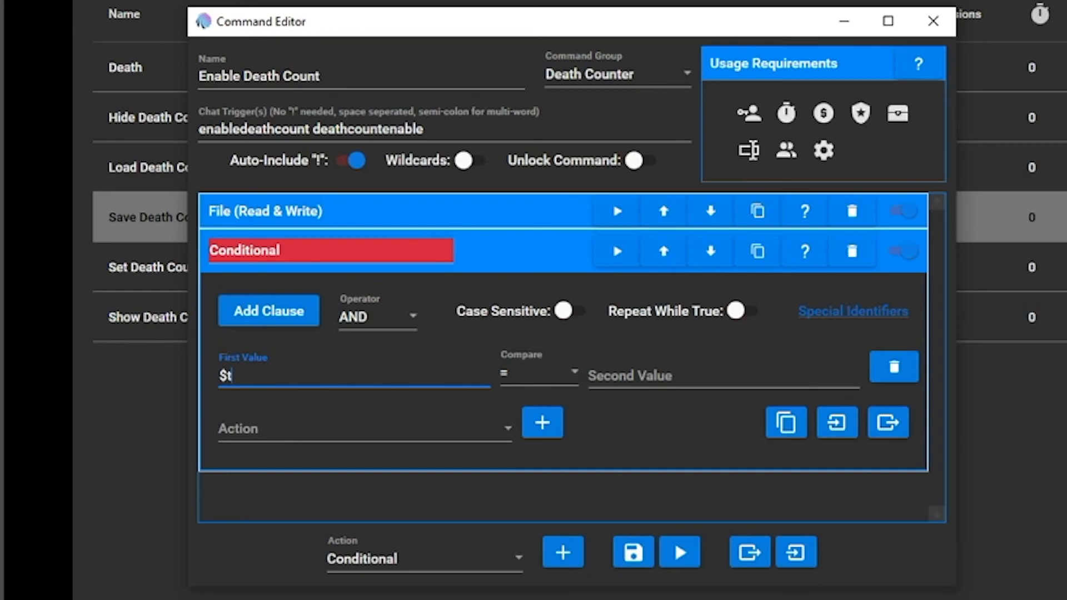
pyautogui.write('rackedgames')
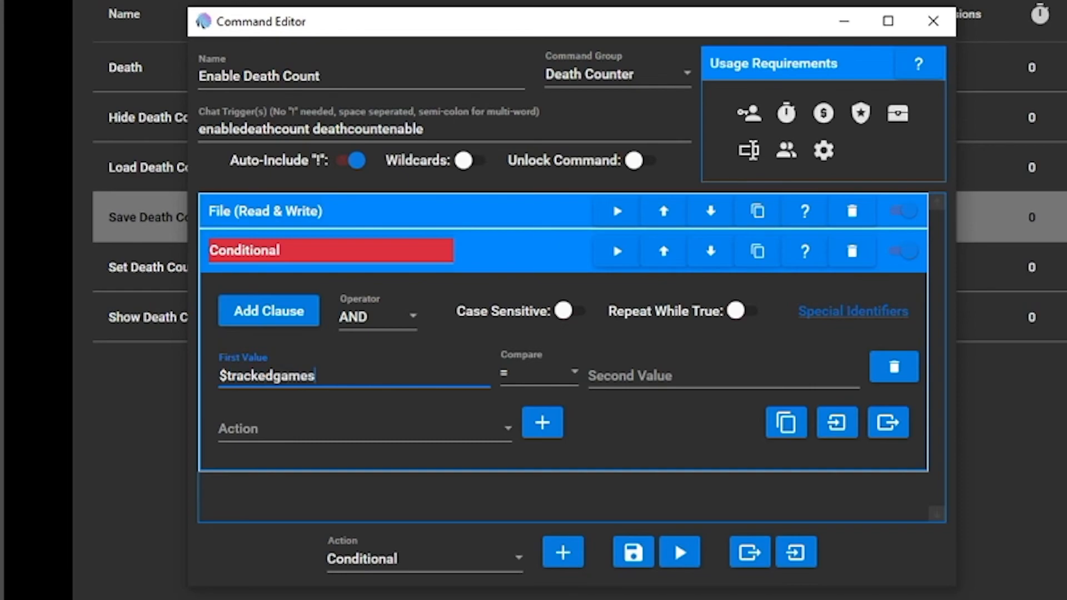
pyautogui.click(548, 379)
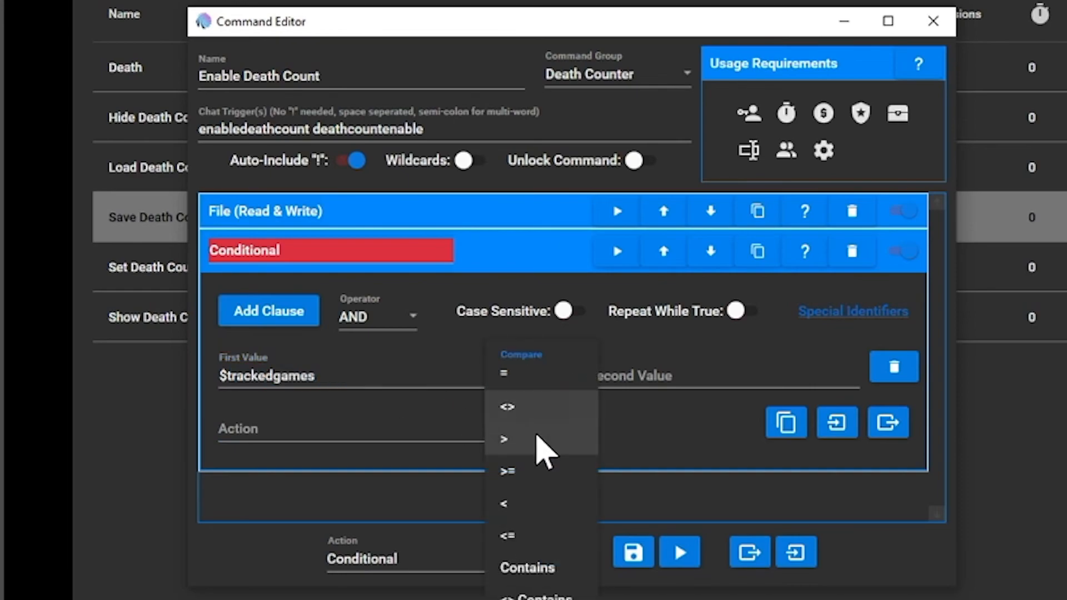
pyautogui.click(547, 593)
pyautogui.click(639, 383)
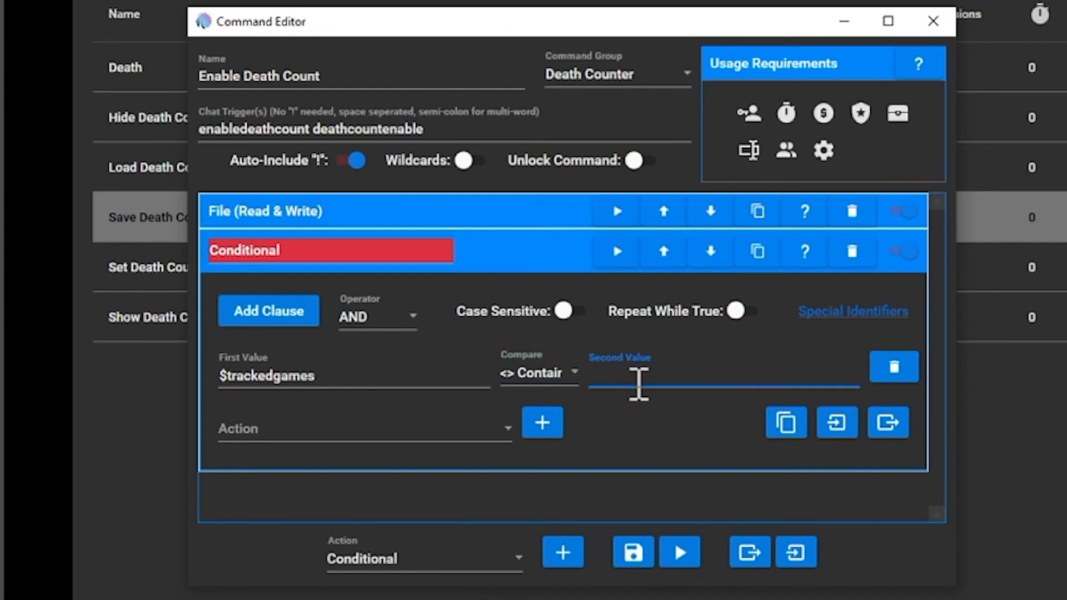
pyautogui.write('$streamgame')
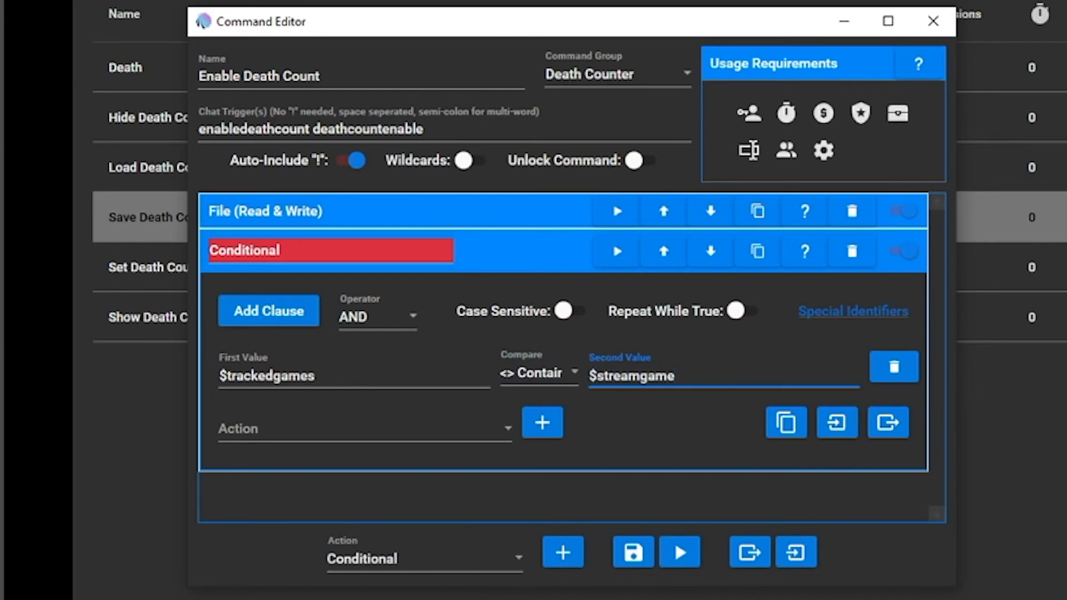
# Step: Inside the conditional, add a Command action that runs the chat command Set Death Count with the argument 0
pyautogui.click(453, 432)
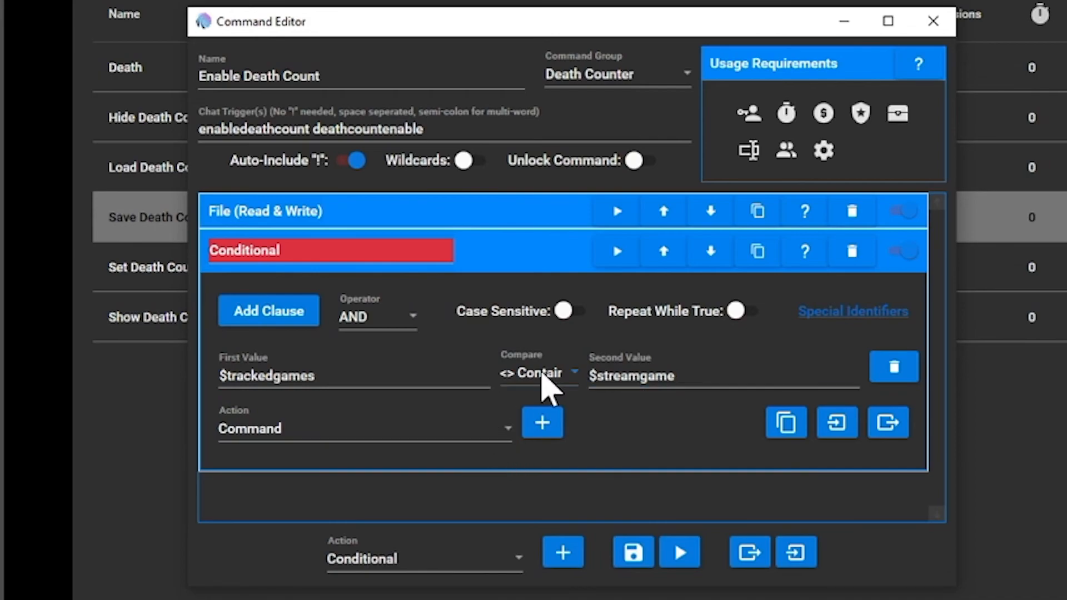
pyautogui.click(500, 429)
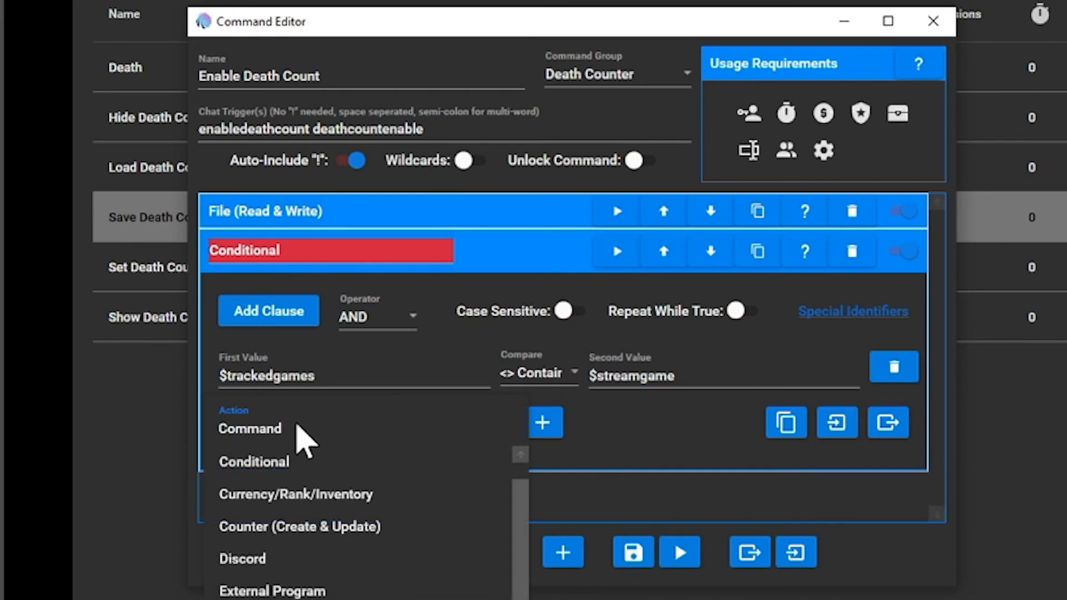
pyautogui.click(293, 431)
pyautogui.click(543, 423)
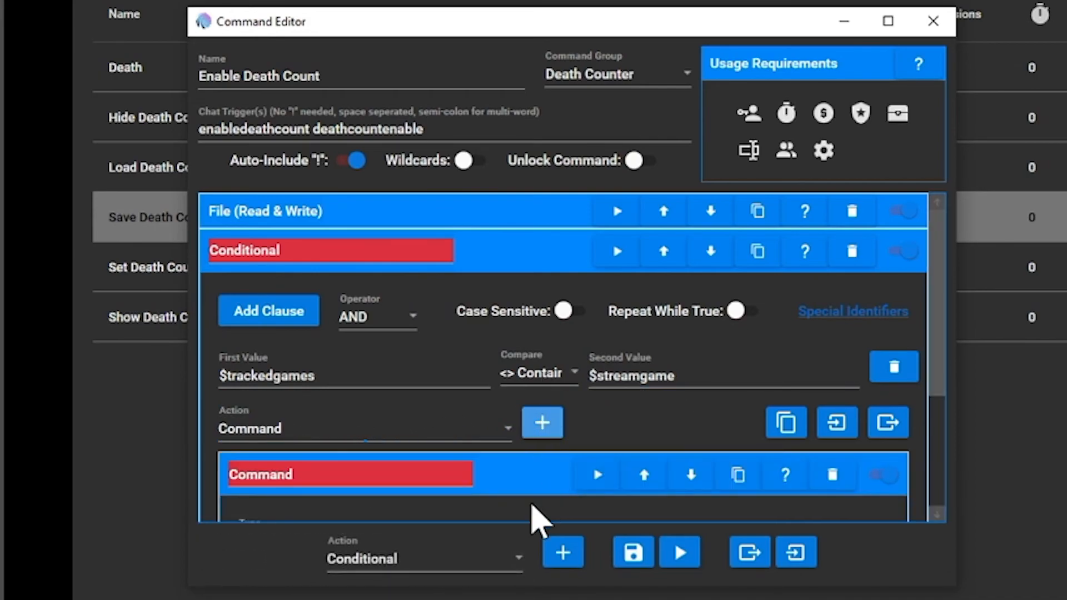
pyautogui.scroll(-4, 529, 501)
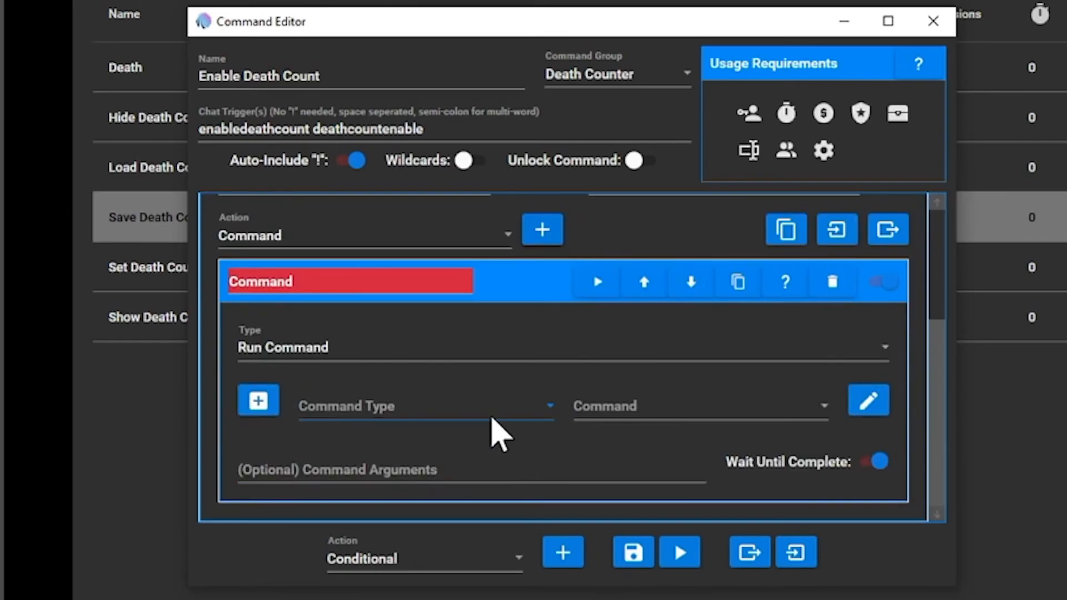
pyautogui.click(492, 414)
pyautogui.click(371, 443)
pyautogui.click(667, 408)
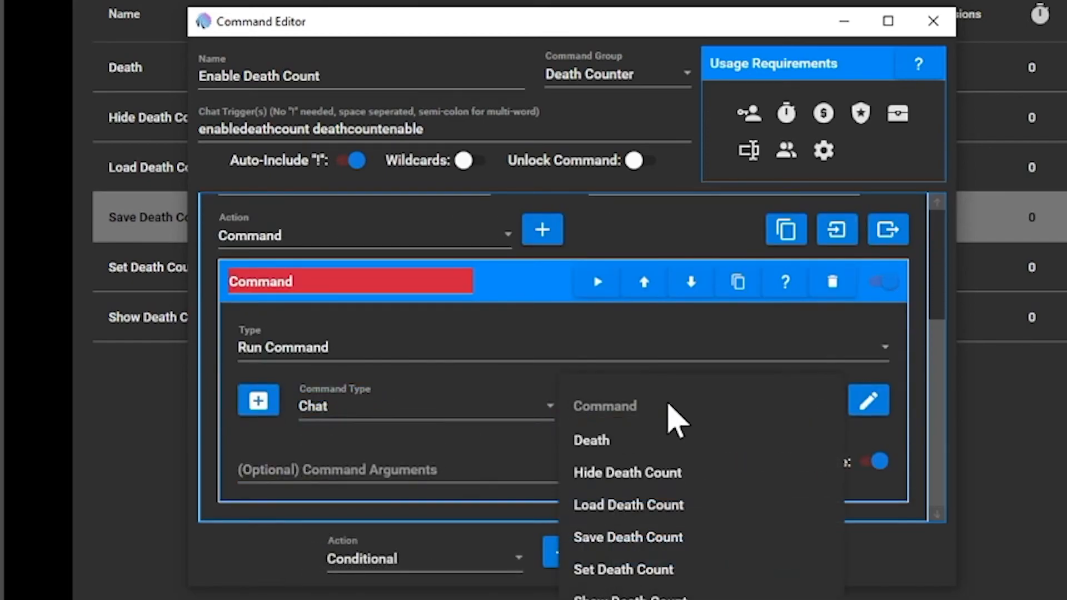
pyautogui.click(676, 571)
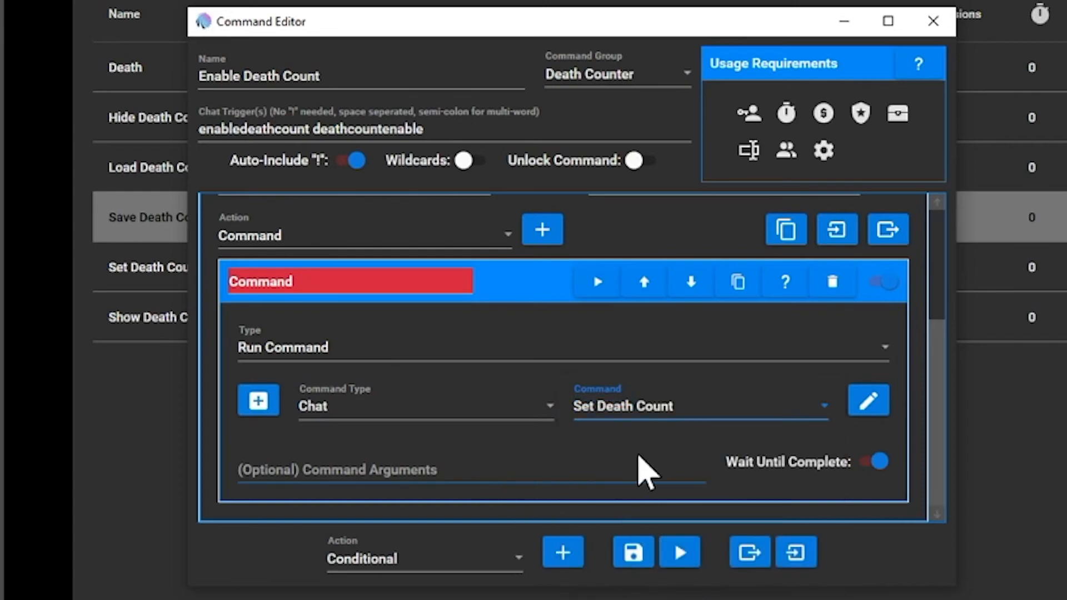
pyautogui.click(531, 474)
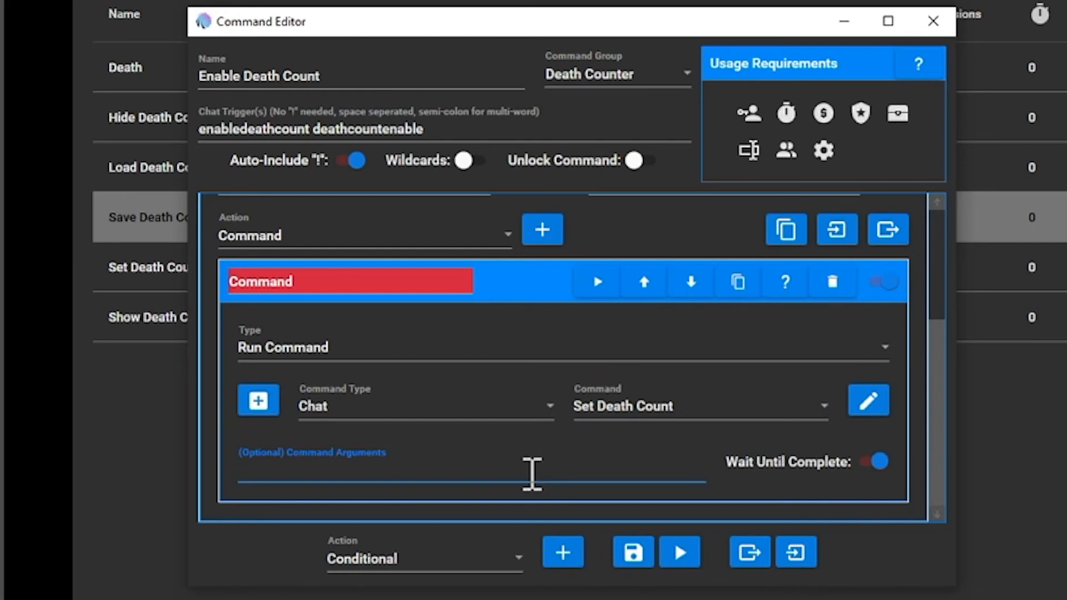
pyautogui.write('0')
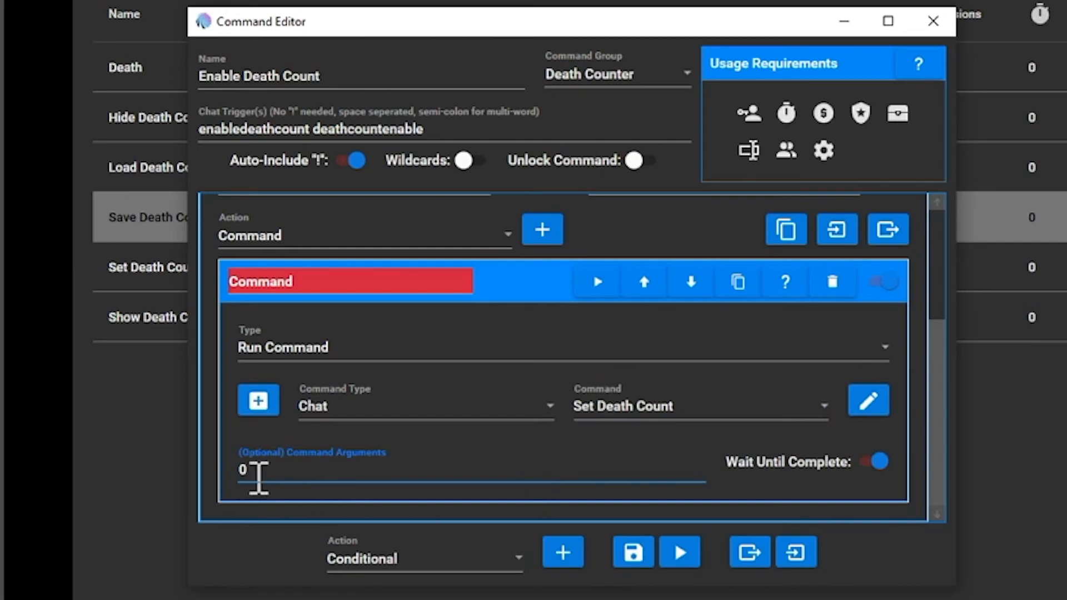
pyautogui.click(528, 295)
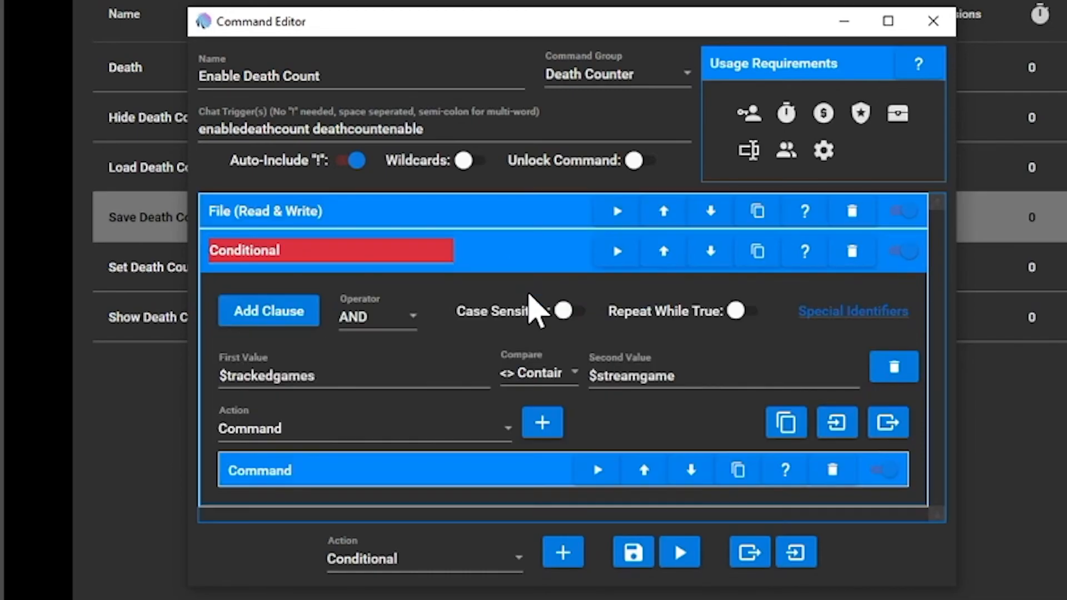
# Step: Add a second Command action inside the conditional that runs the chat command Show Death Count
pyautogui.click(501, 426)
pyautogui.click(543, 424)
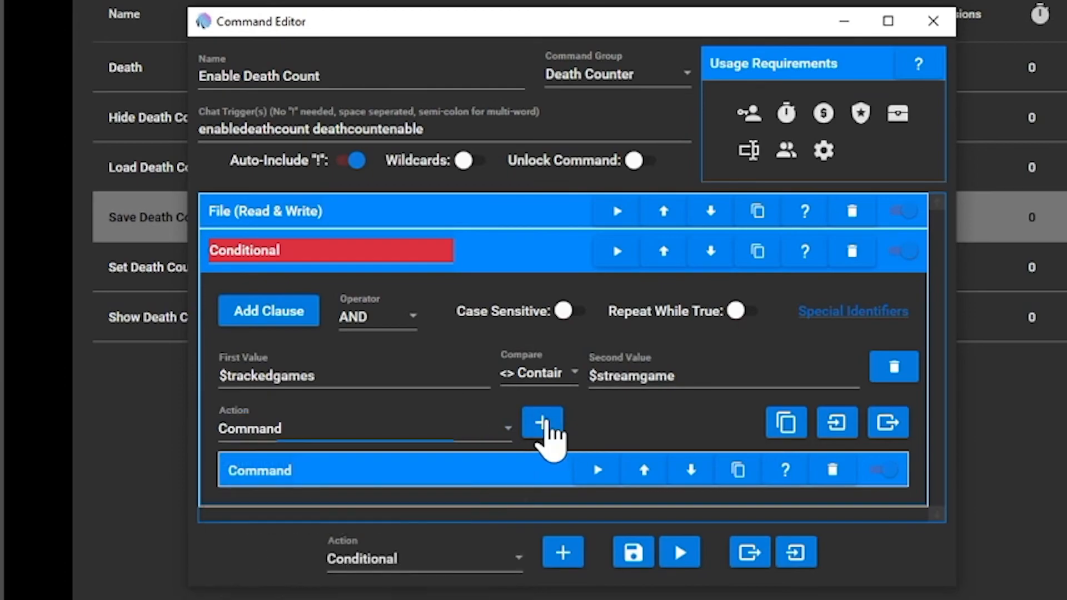
pyautogui.scroll(-4, 452, 488)
pyautogui.click(441, 452)
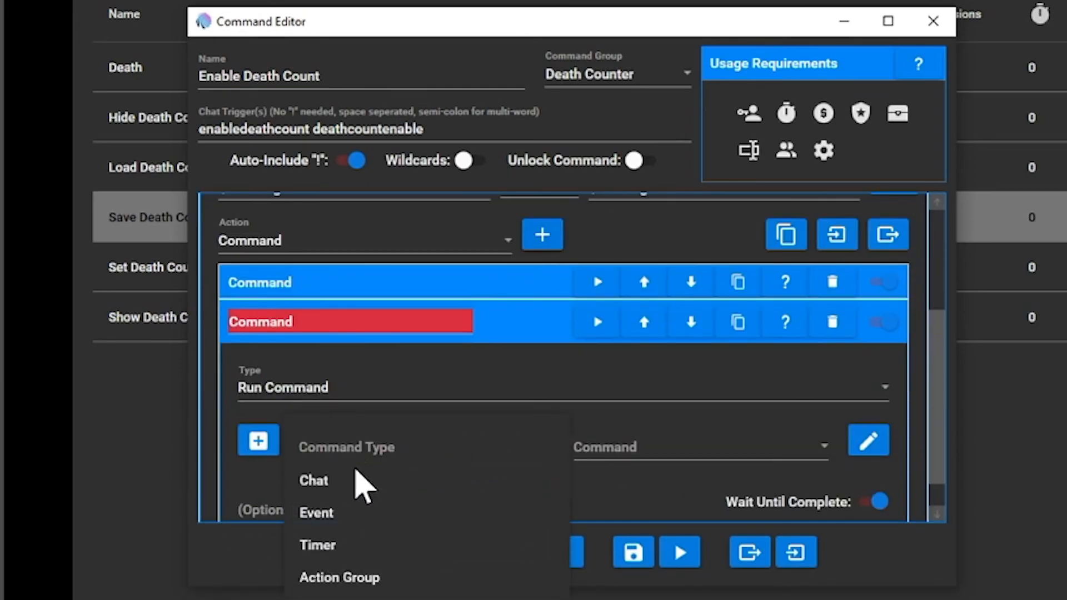
pyautogui.click(361, 480)
pyautogui.click(642, 457)
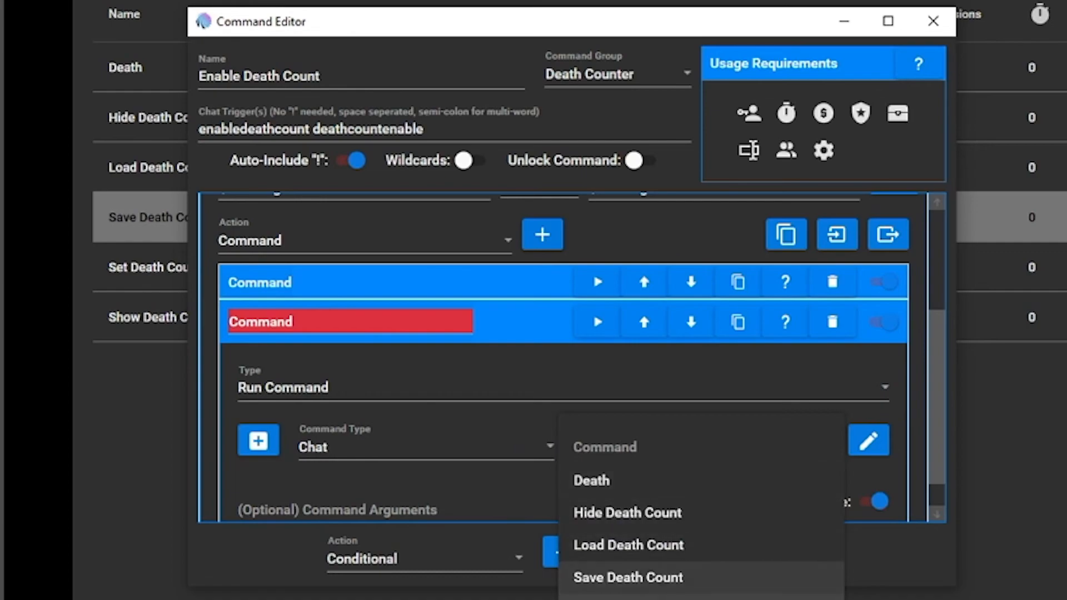
pyautogui.click(634, 599)
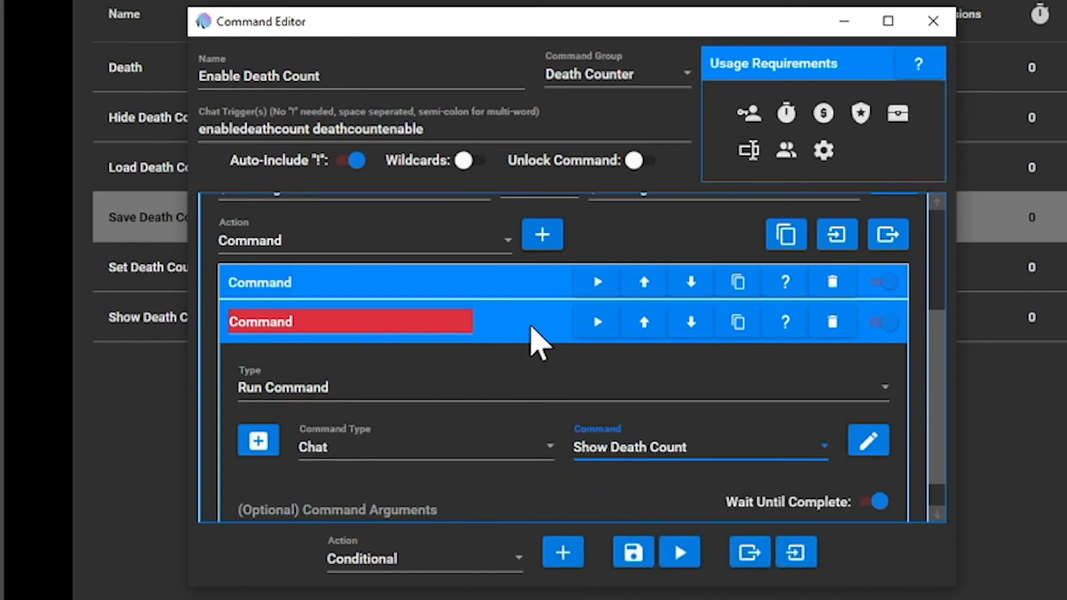
pyautogui.scroll(-1, 633, 494)
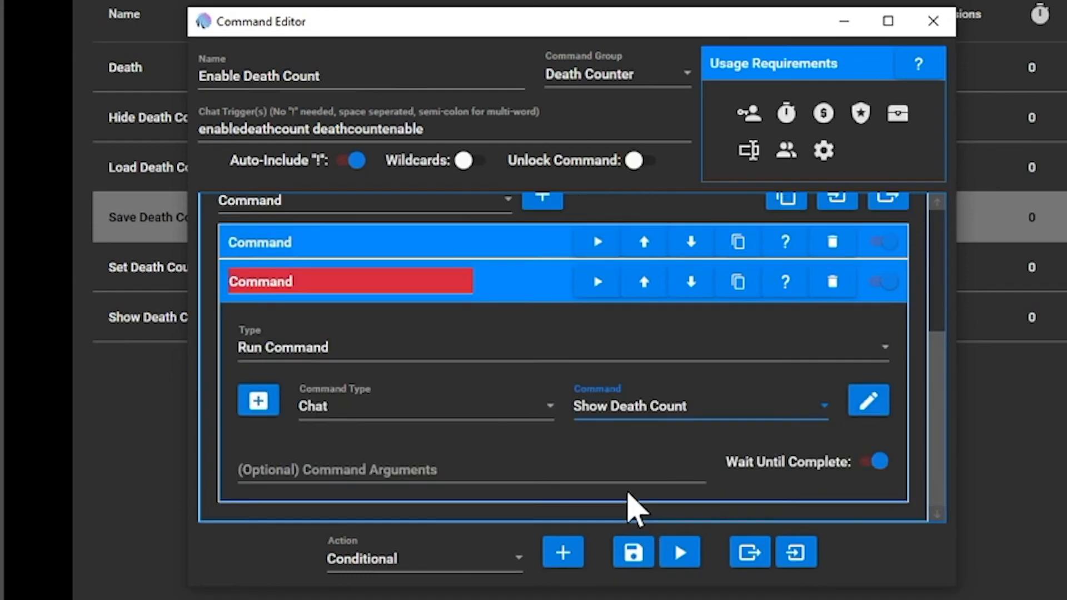
# Step: Add a third Command action inside the conditional that runs the chat command Save Death Count
pyautogui.click(531, 292)
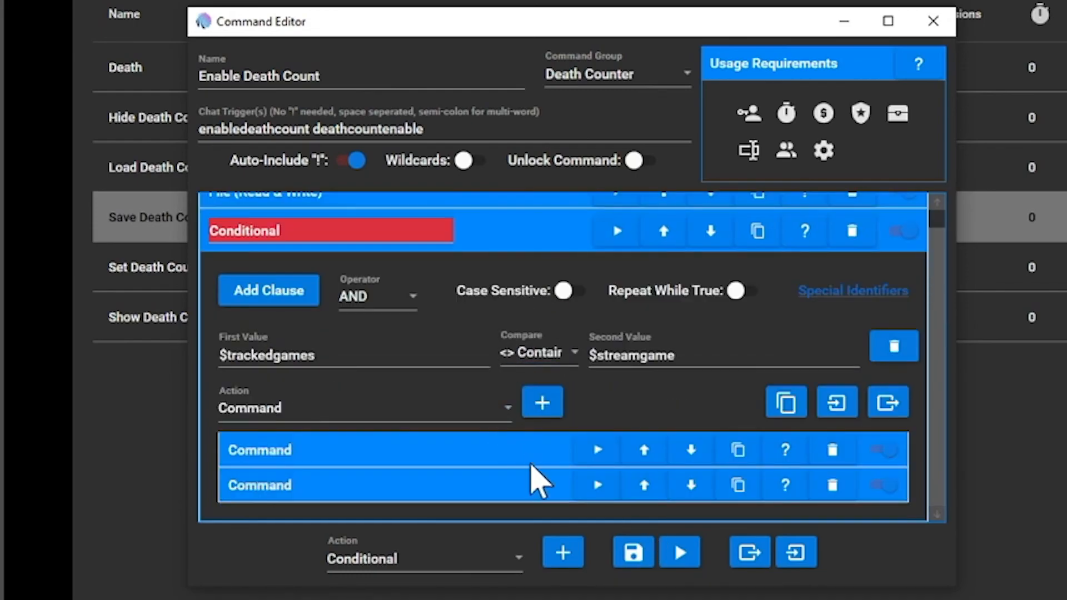
pyautogui.click(491, 412)
pyautogui.click(518, 407)
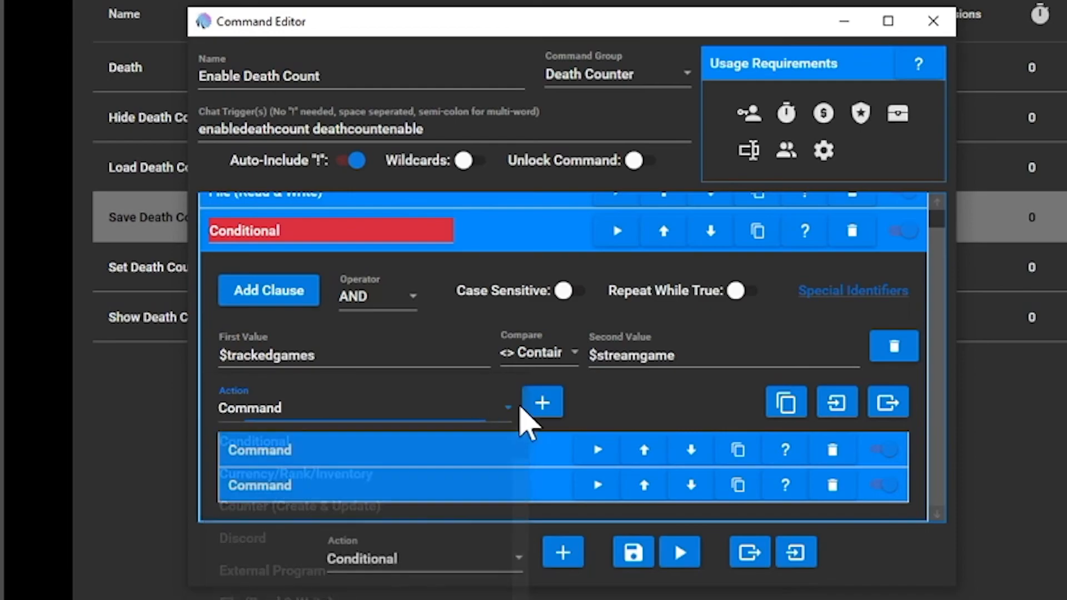
pyautogui.click(541, 409)
pyautogui.click(356, 403)
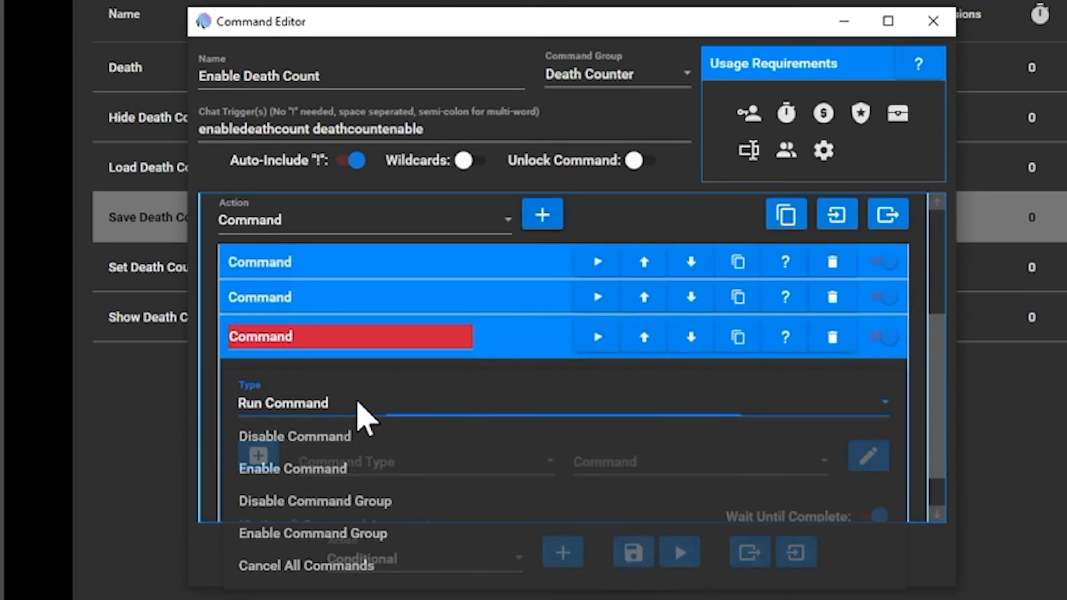
pyautogui.click(356, 403)
pyautogui.click(357, 462)
pyautogui.click(356, 496)
pyautogui.click(639, 462)
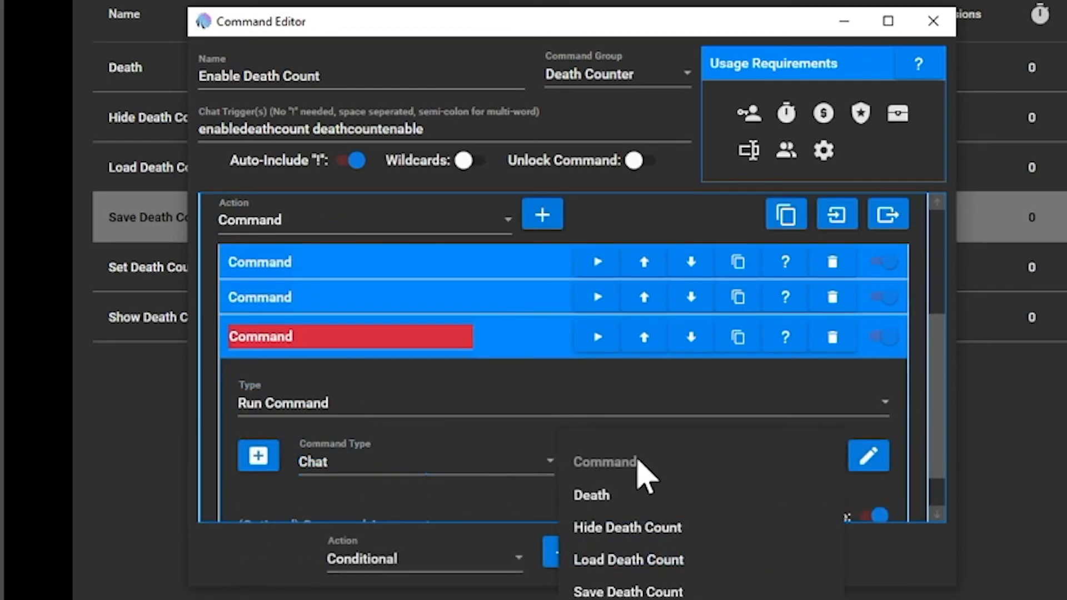
pyautogui.click(628, 591)
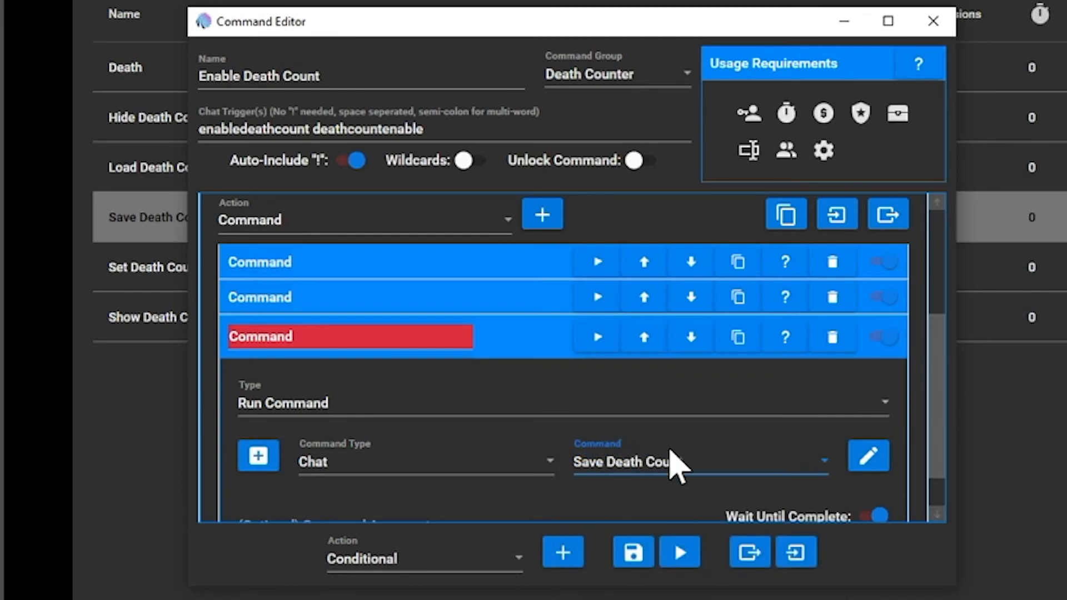
pyautogui.scroll(-2, 689, 461)
pyautogui.scroll(2, 689, 461)
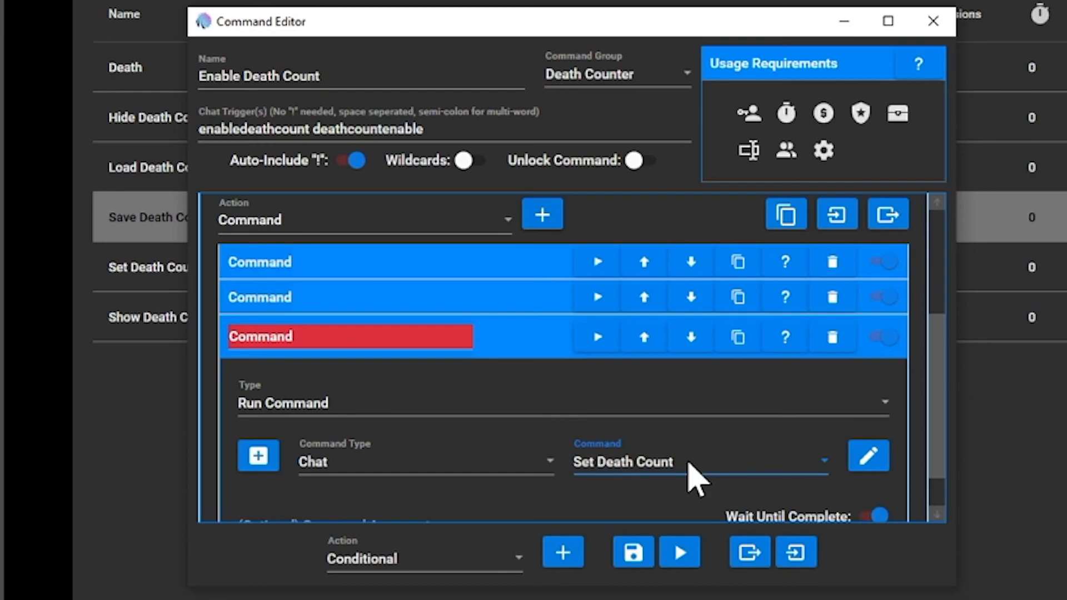
pyautogui.scroll(-1, 605, 514)
pyautogui.scroll(-1, 581, 517)
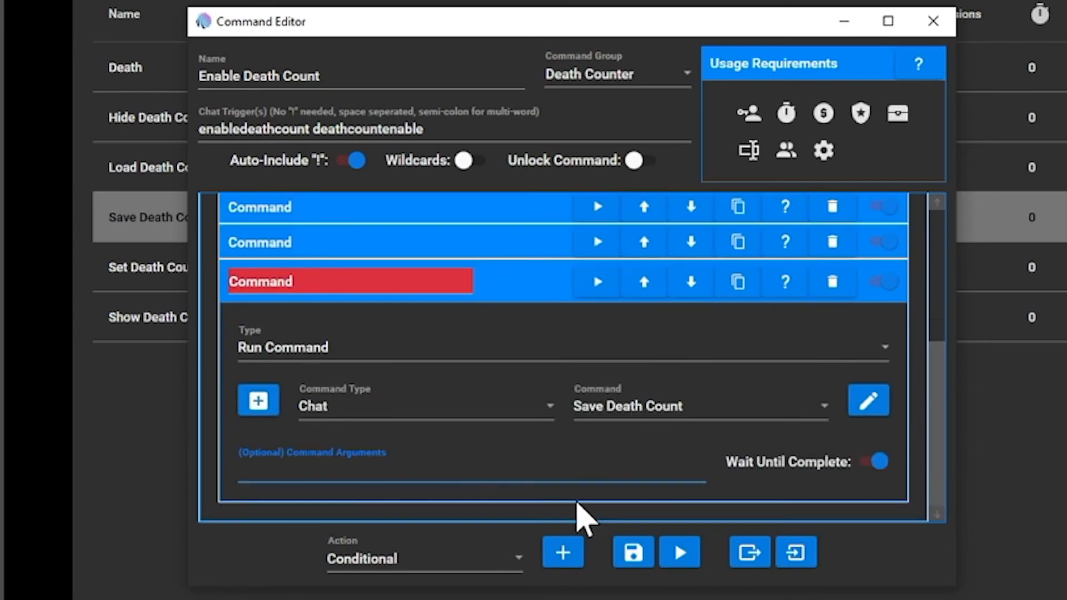
# Step: Check the settings of the first Command action inside the conditional and save the Enable Death Count command
pyautogui.scroll(4, 537, 464)
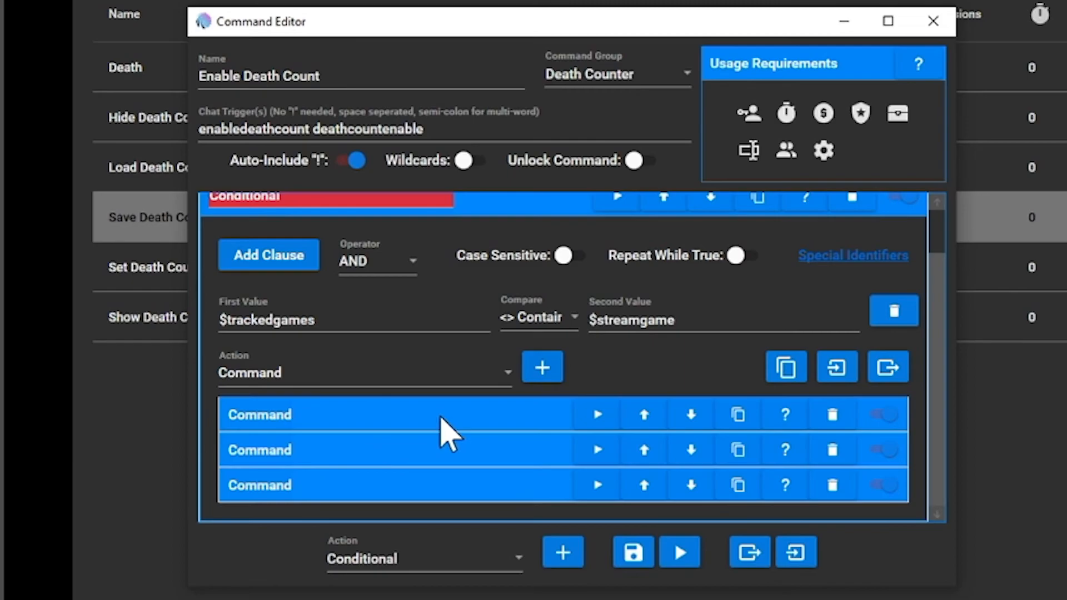
pyautogui.click(489, 420)
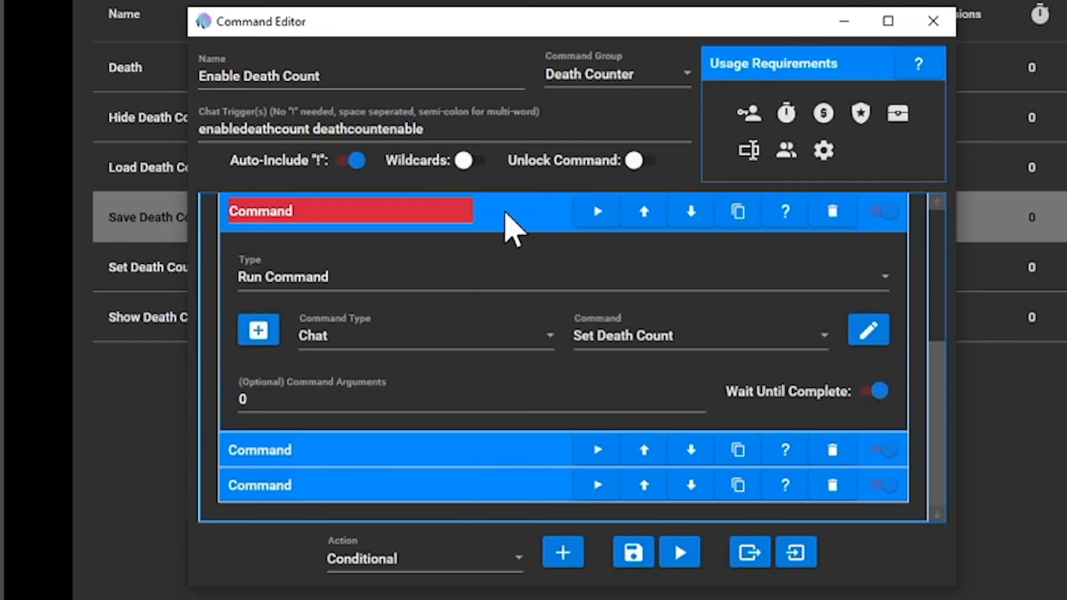
pyautogui.click(526, 213)
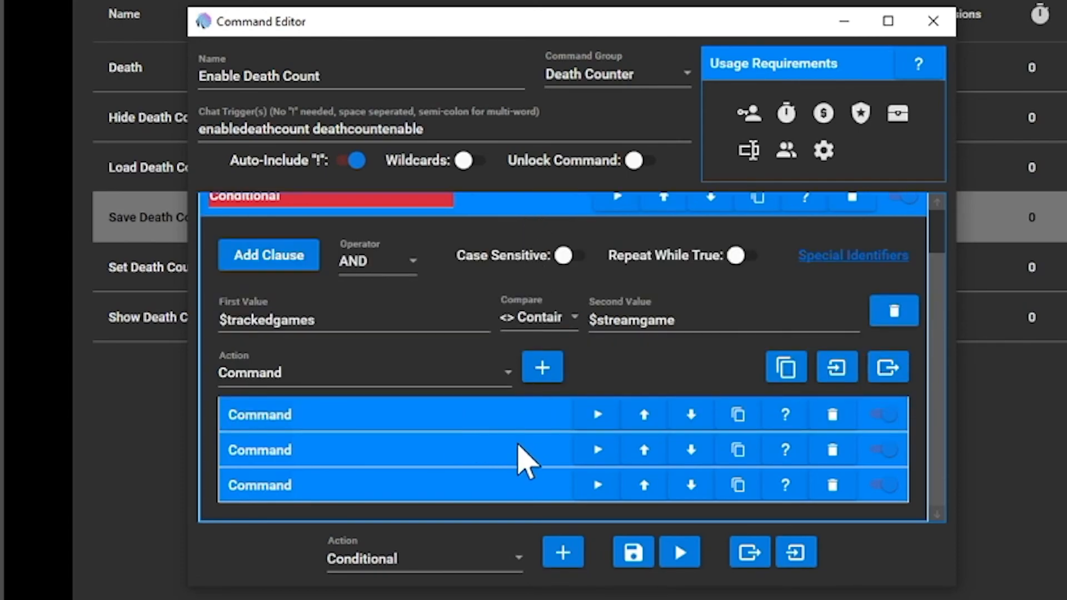
pyautogui.scroll(3, 945, 389)
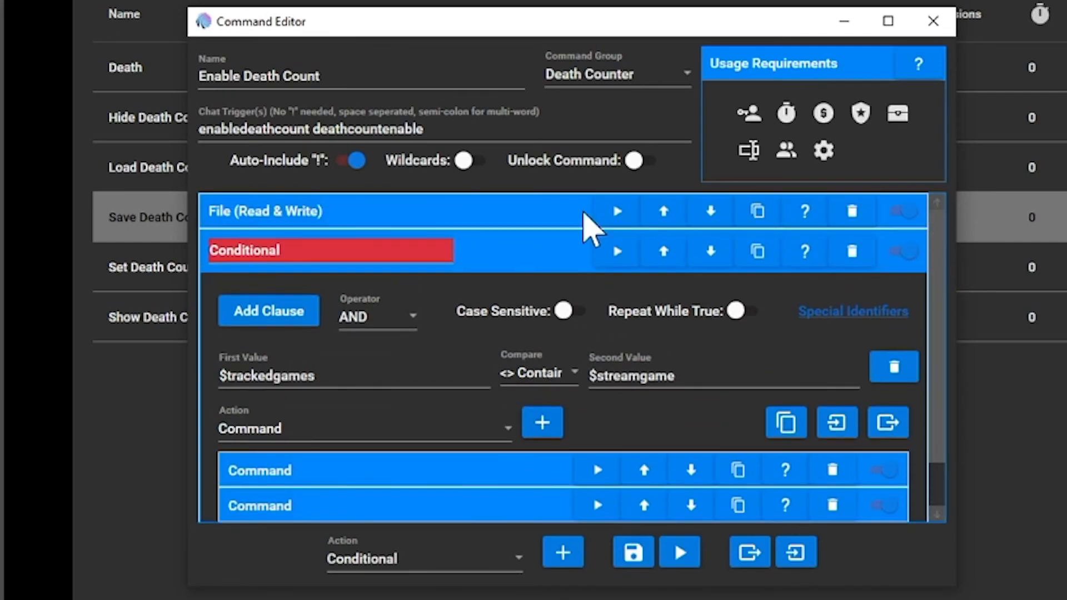
pyautogui.click(522, 253)
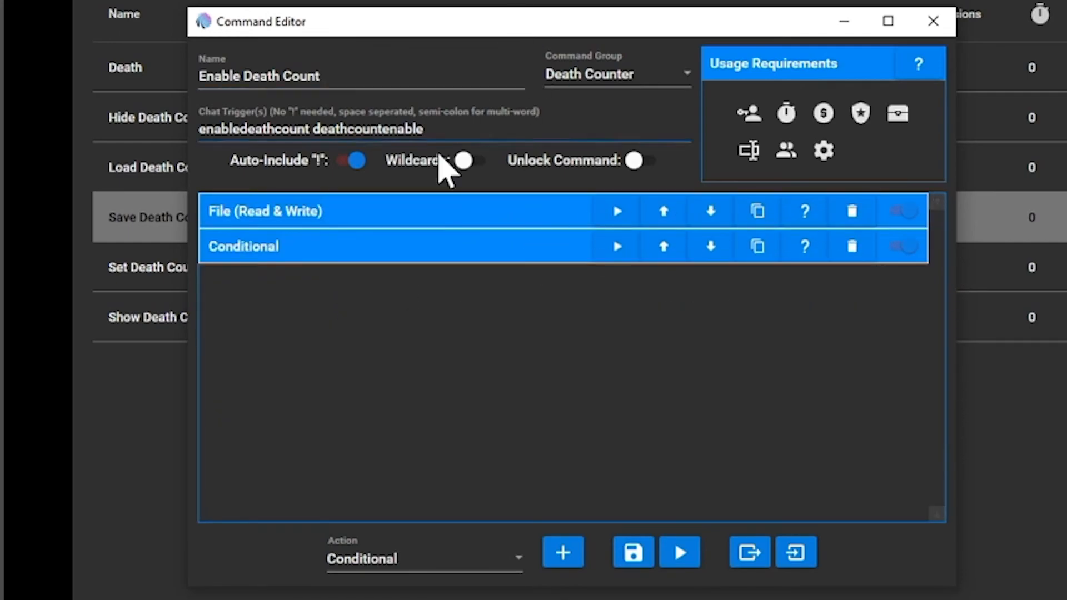
pyautogui.click(633, 553)
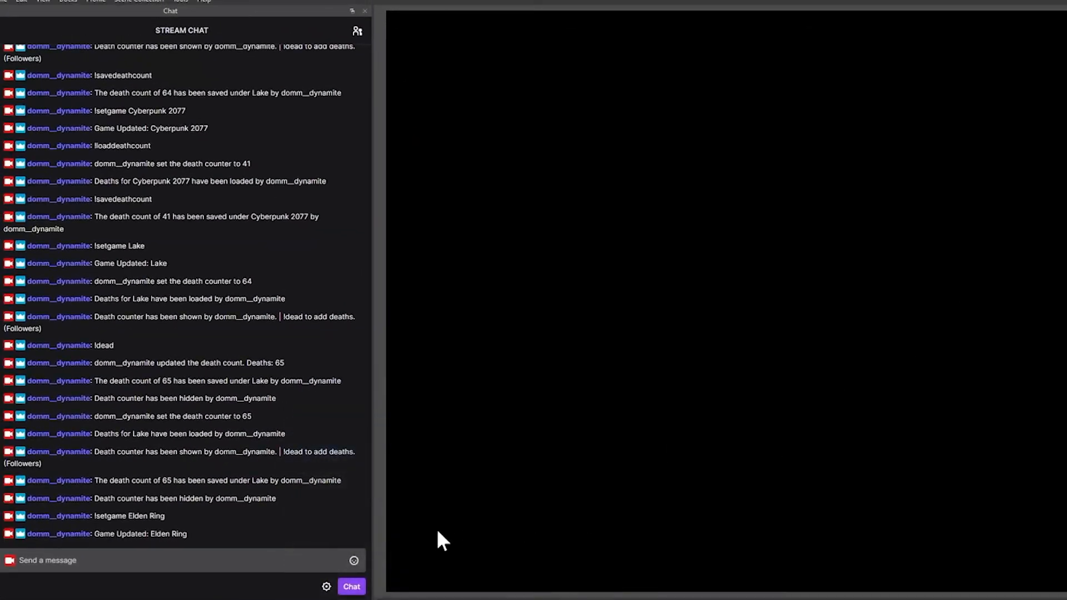
# Step: Send !enabledeathcount in the stream chat to start tracking deaths for the current game
pyautogui.click(261, 560)
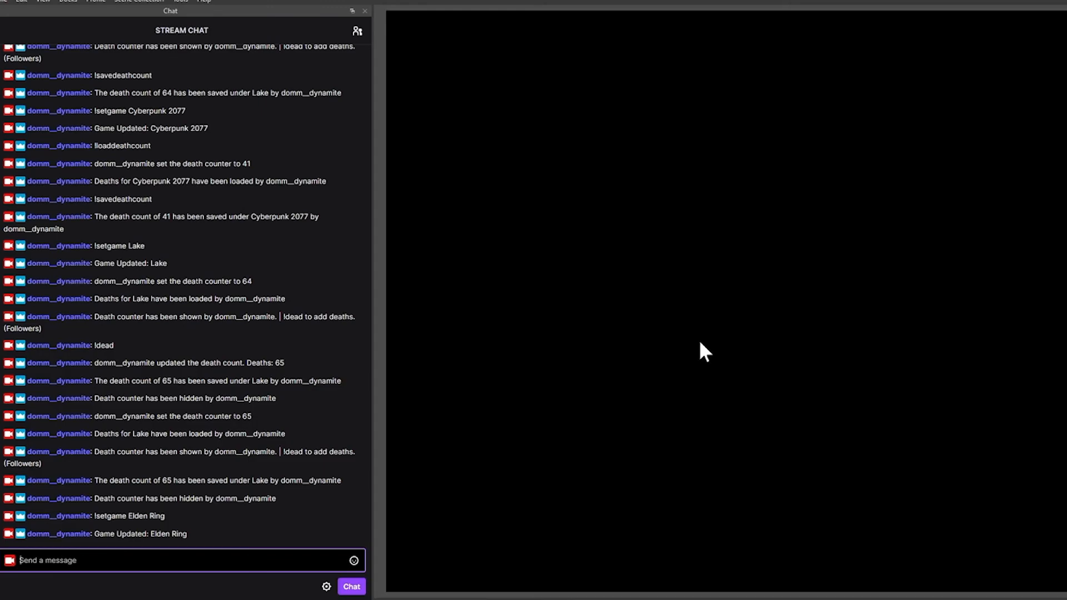
pyautogui.write('!')
pyautogui.write('enabledeathcount')
pyautogui.press('Return')
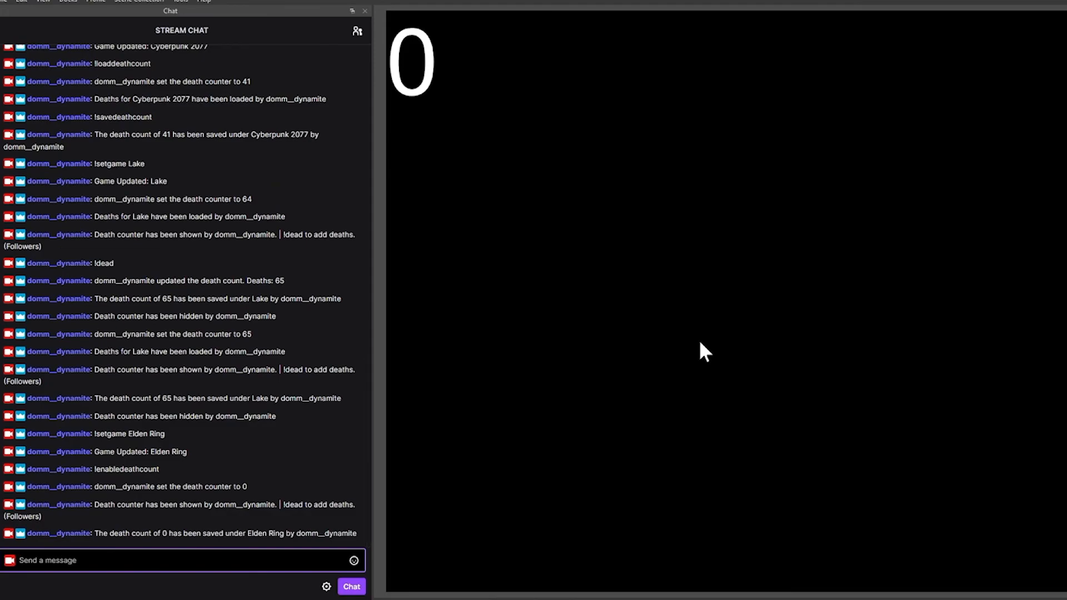
# Step: Test the death triggers in chat with !ded, !dead and !death, and set the count with !setdeathcount 300
pyautogui.write('!ded')
pyautogui.press('Return')
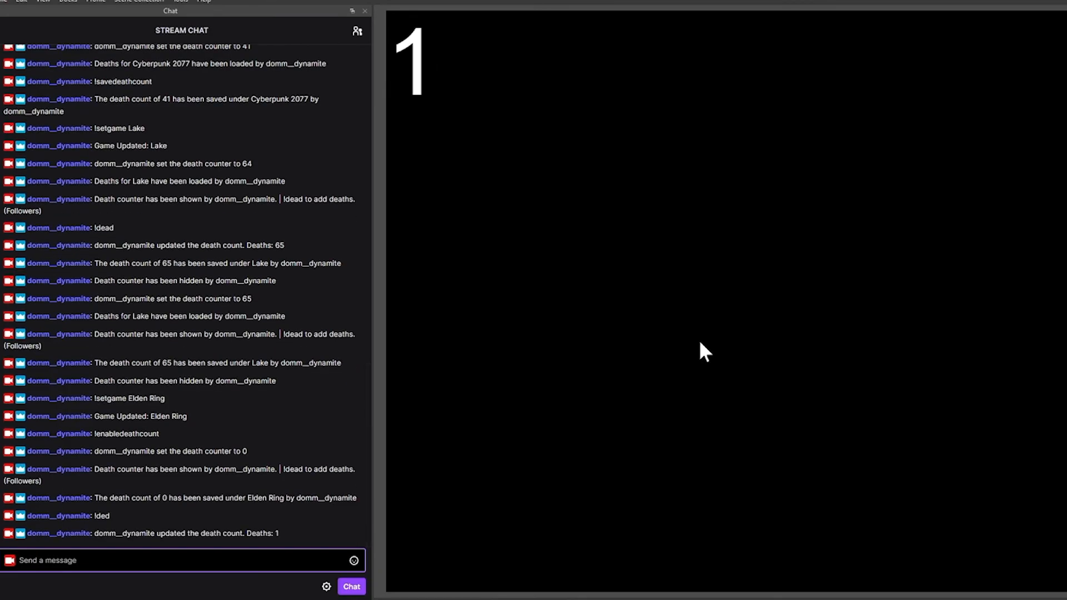
pyautogui.write('!dead')
pyautogui.press('Return')
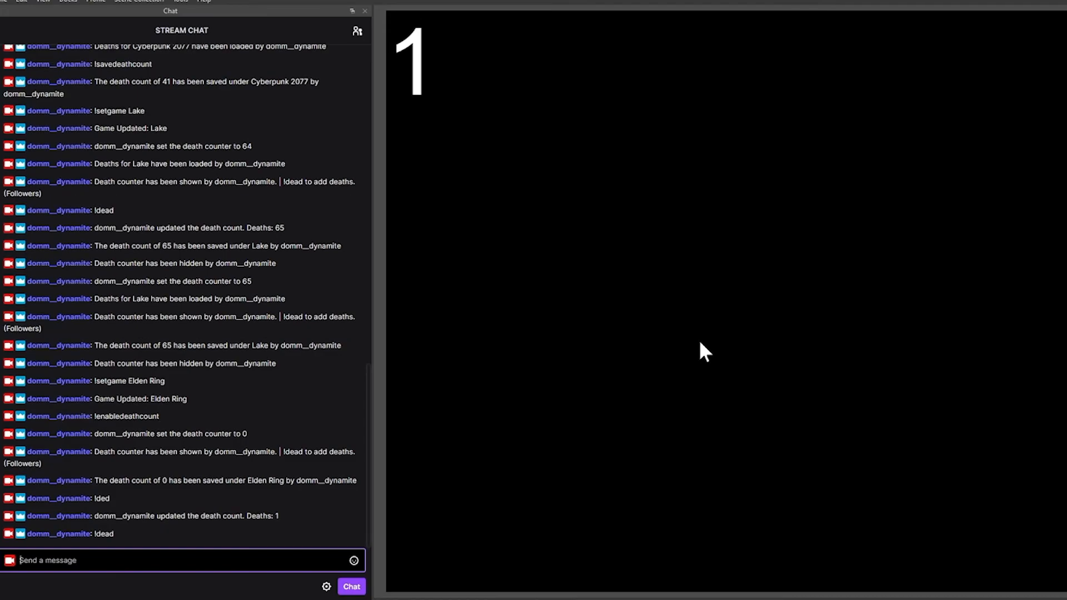
pyautogui.write('!death')
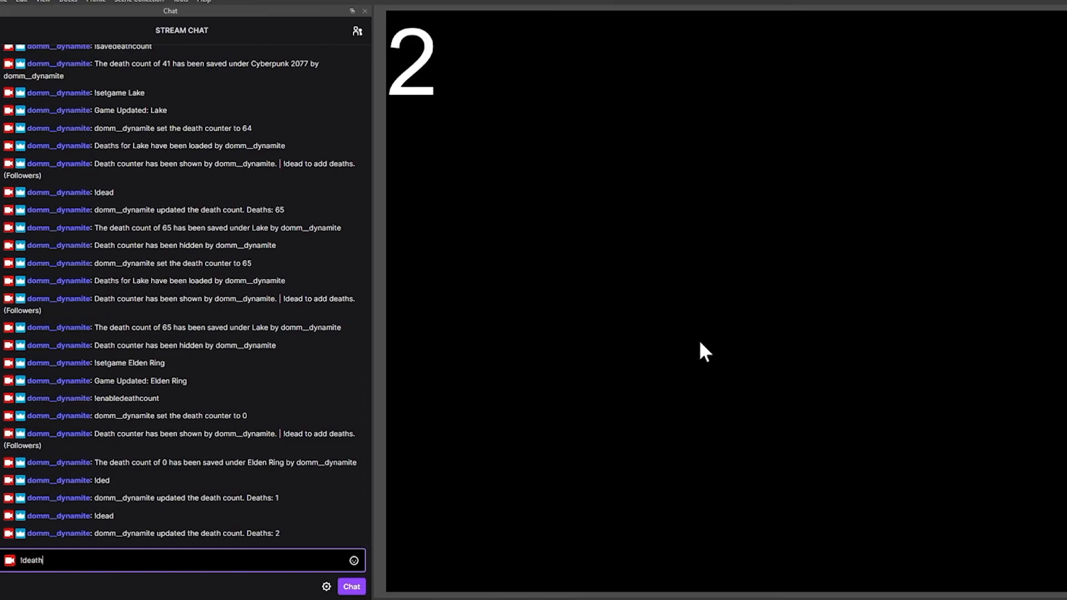
pyautogui.press('Return')
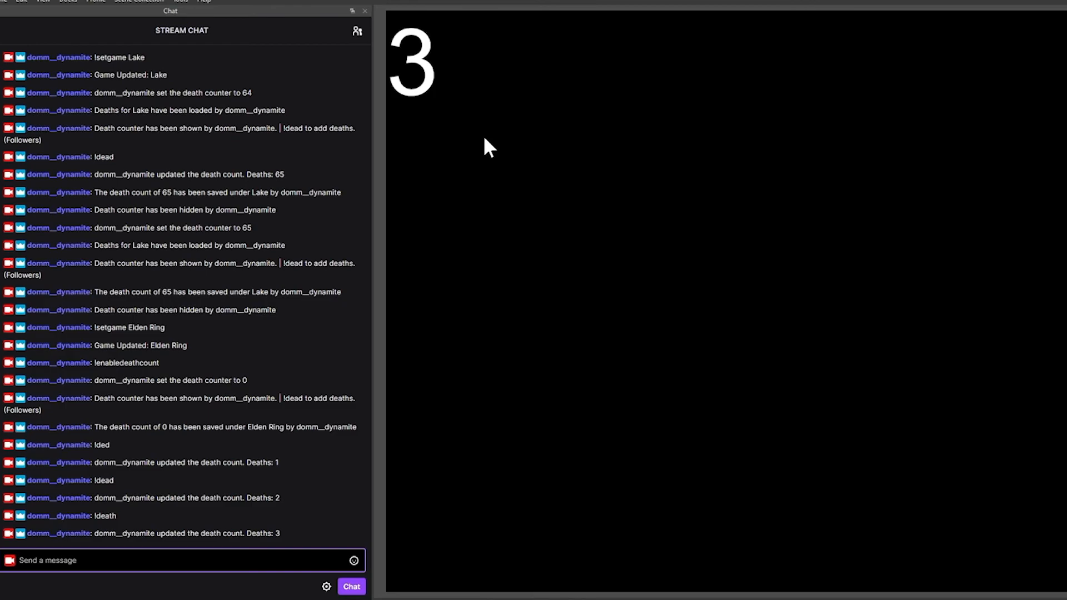
pyautogui.write('!setdeathcount 300')
pyautogui.press('Return')
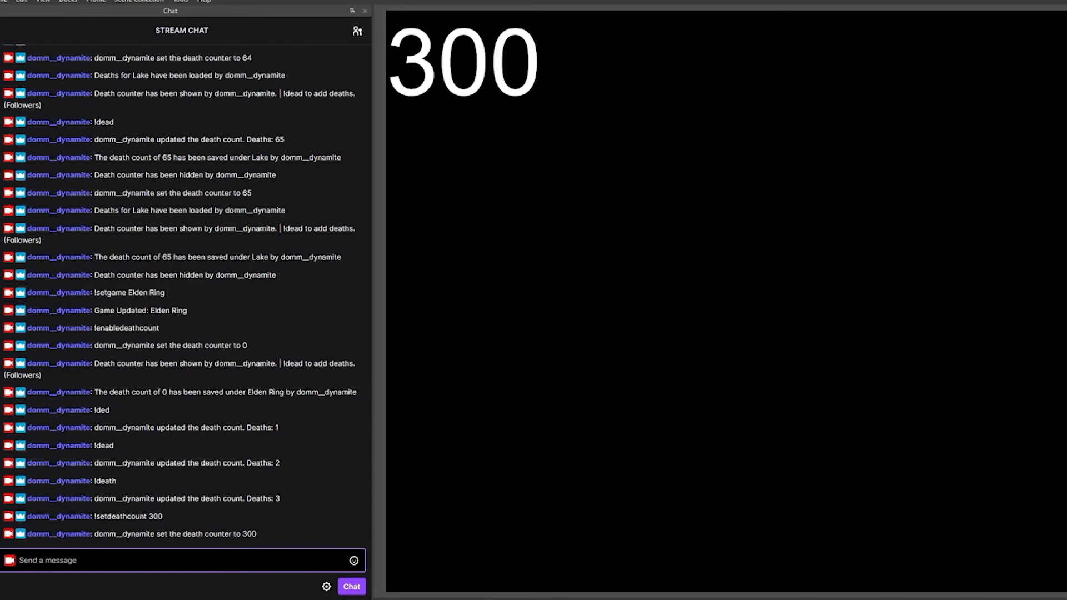
# Step: Test-run the Twitch Channel Stream Stop event in Mix It Up and send !deathlist in the stream chat
pyautogui.click(776, 599)
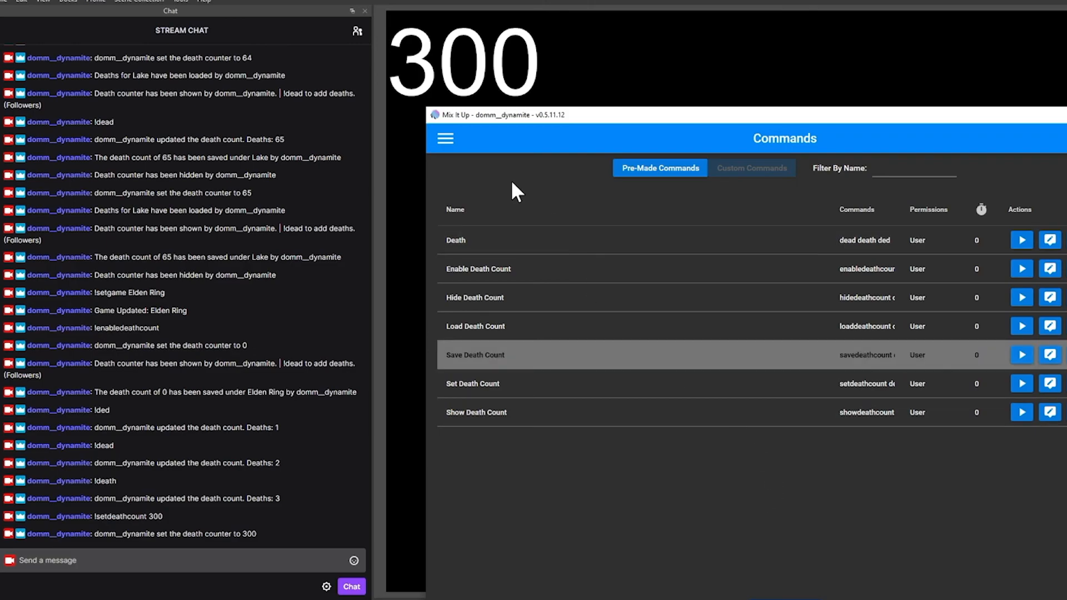
pyautogui.click(445, 140)
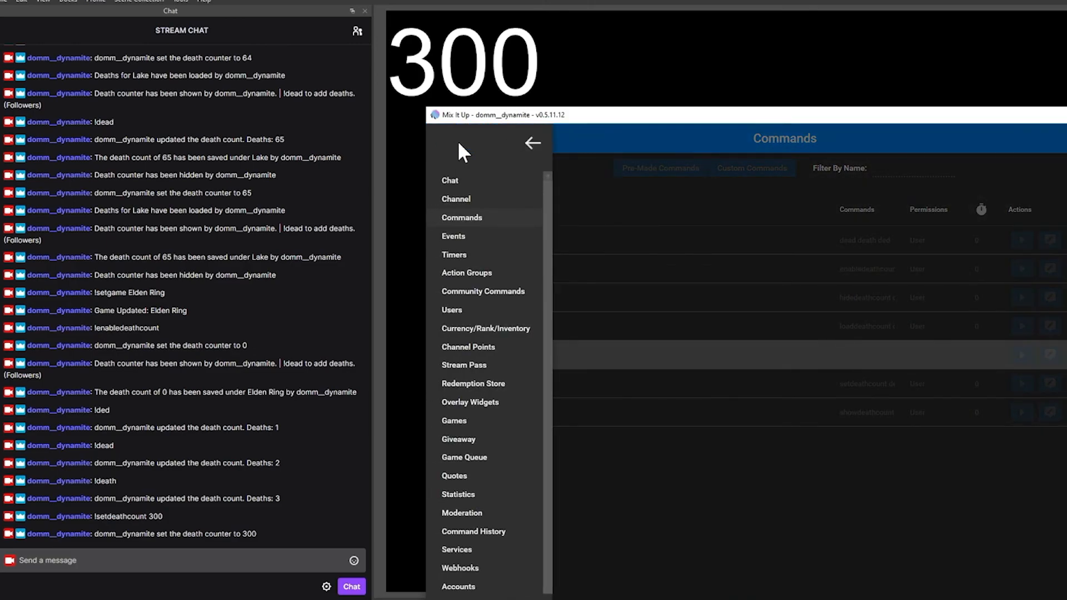
pyautogui.click(476, 239)
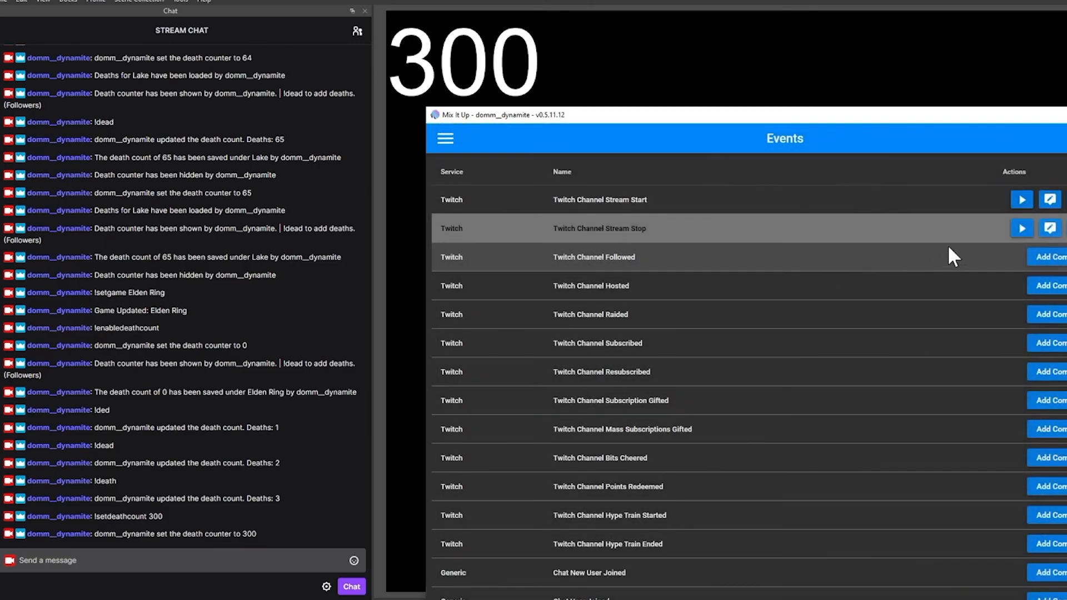
pyautogui.click(1022, 229)
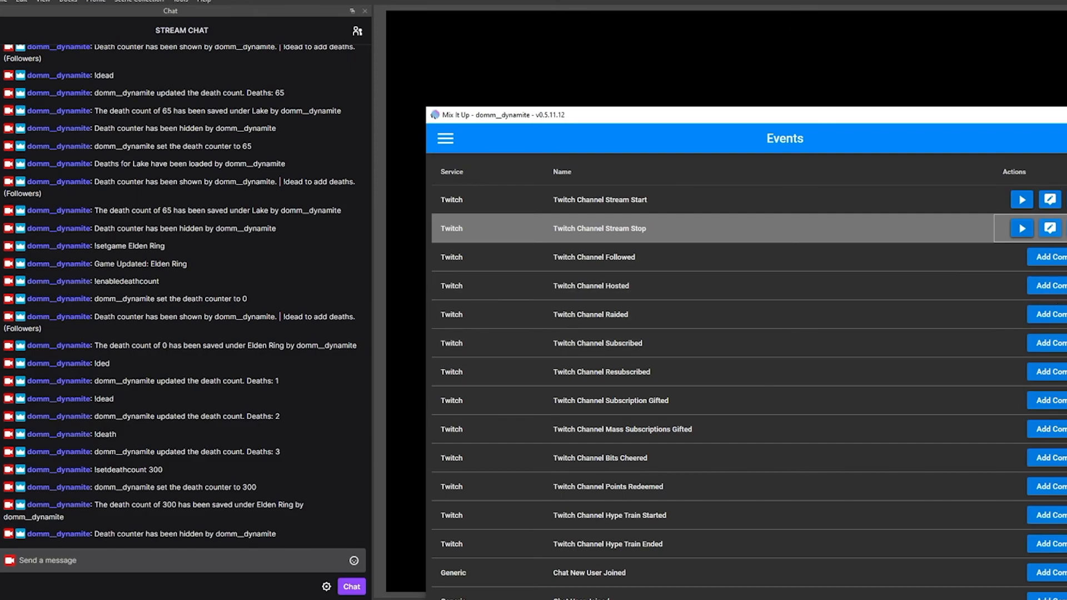
pyautogui.click(222, 551)
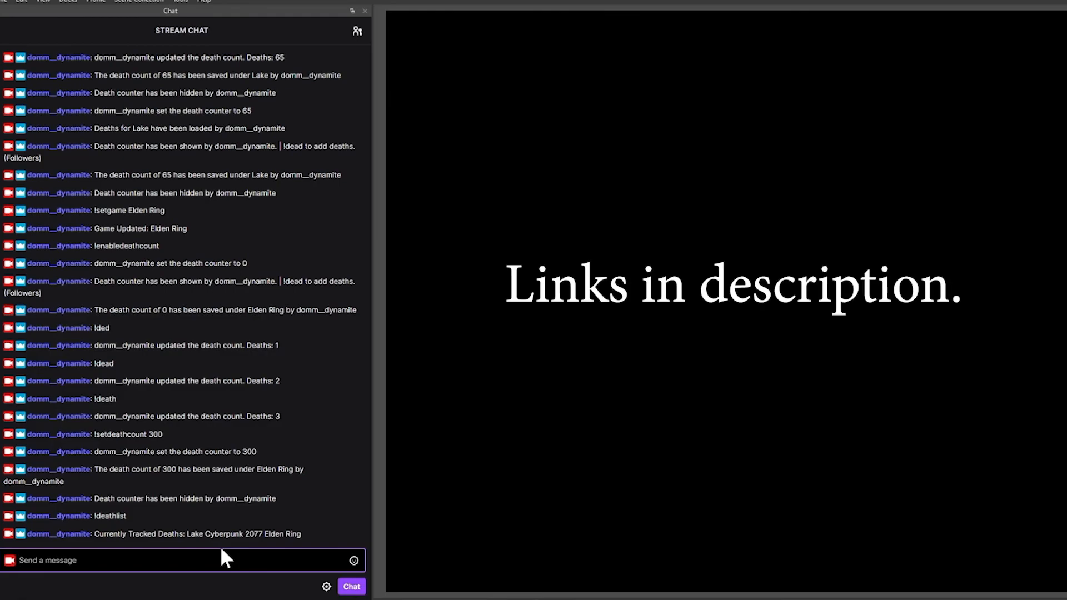
# Step: Switch to Mix It Up, start a new chat command, and look in the Tutorial folder for a command file to import without importing one
pyautogui.hotkey('alt', 'Tab')
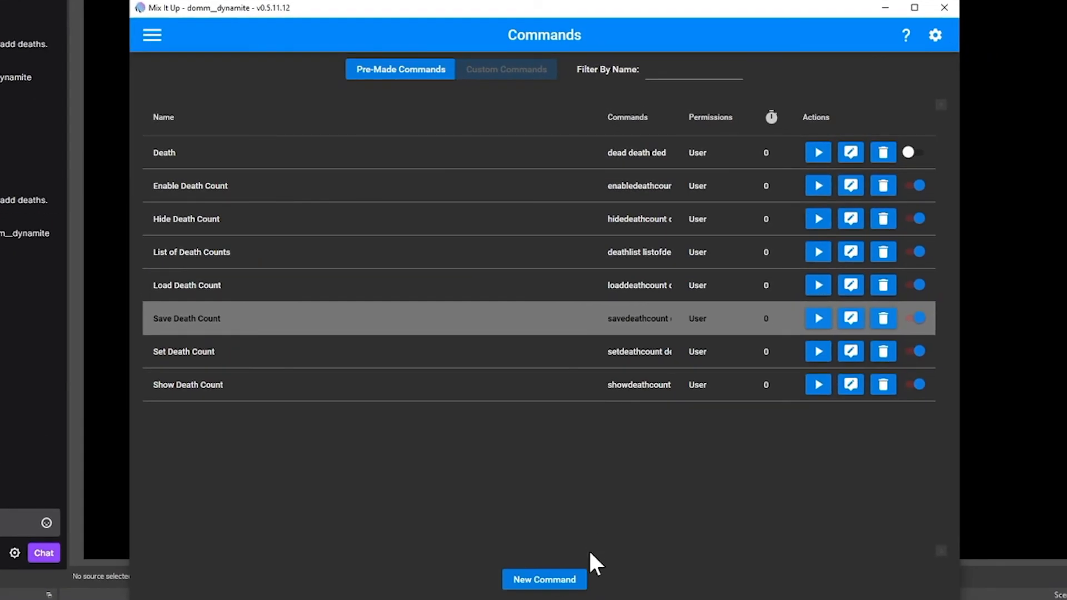
pyautogui.click(553, 580)
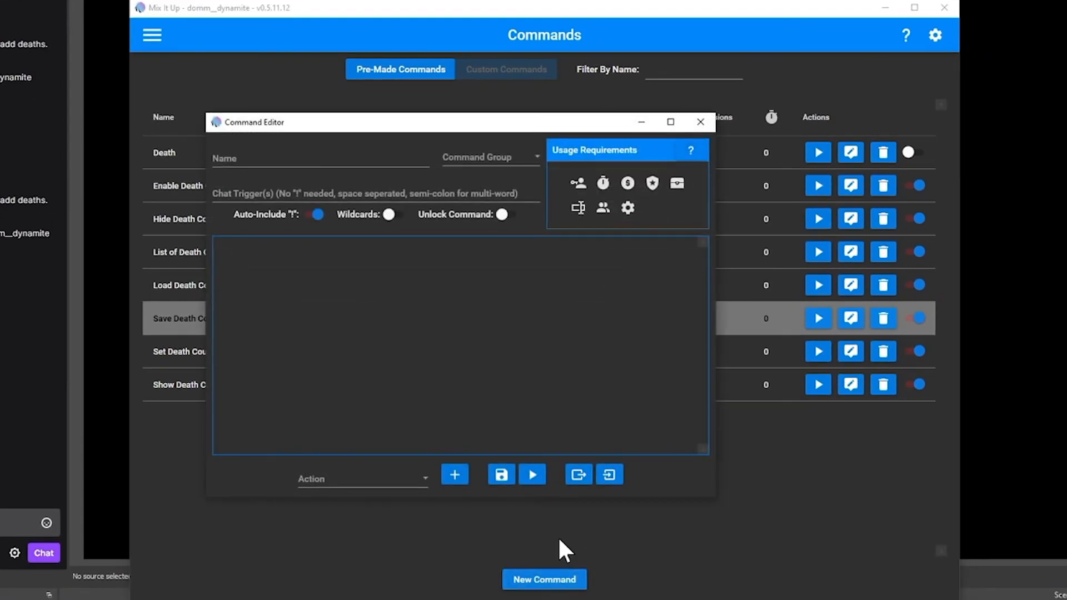
pyautogui.click(610, 474)
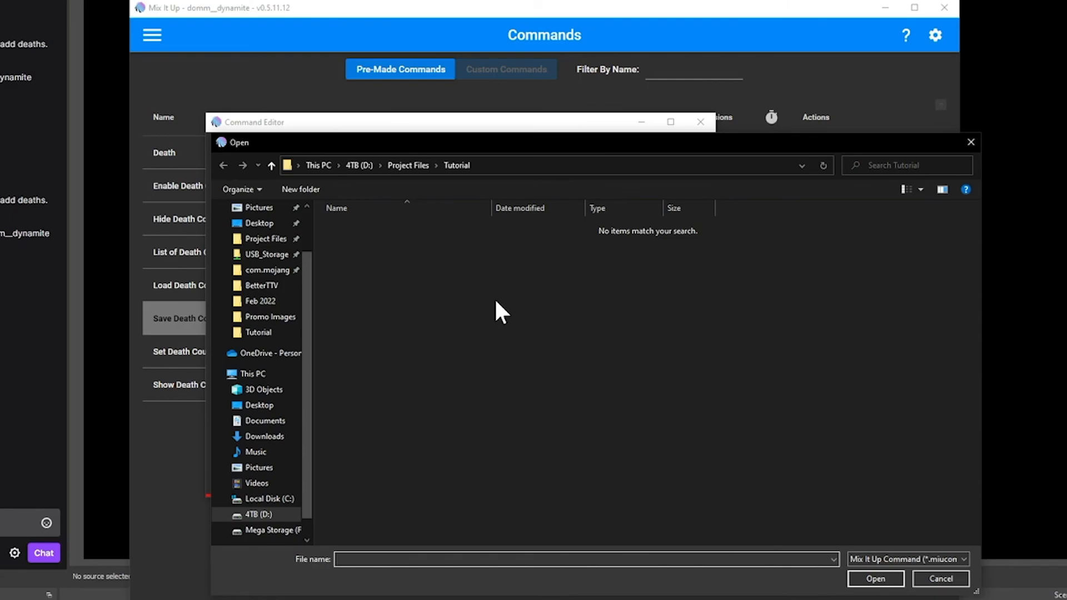
pyautogui.click(943, 578)
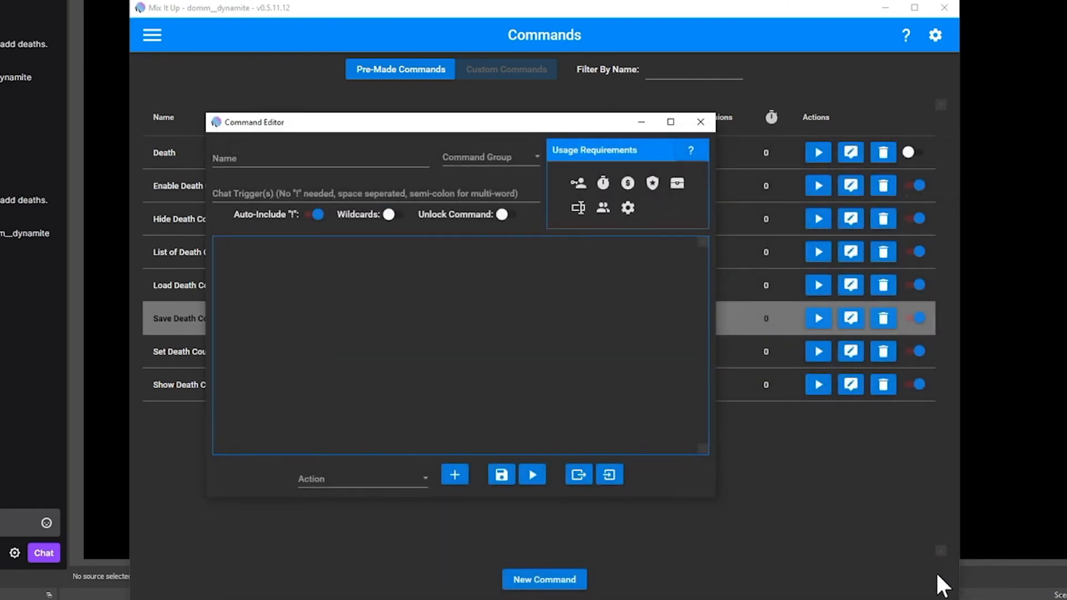